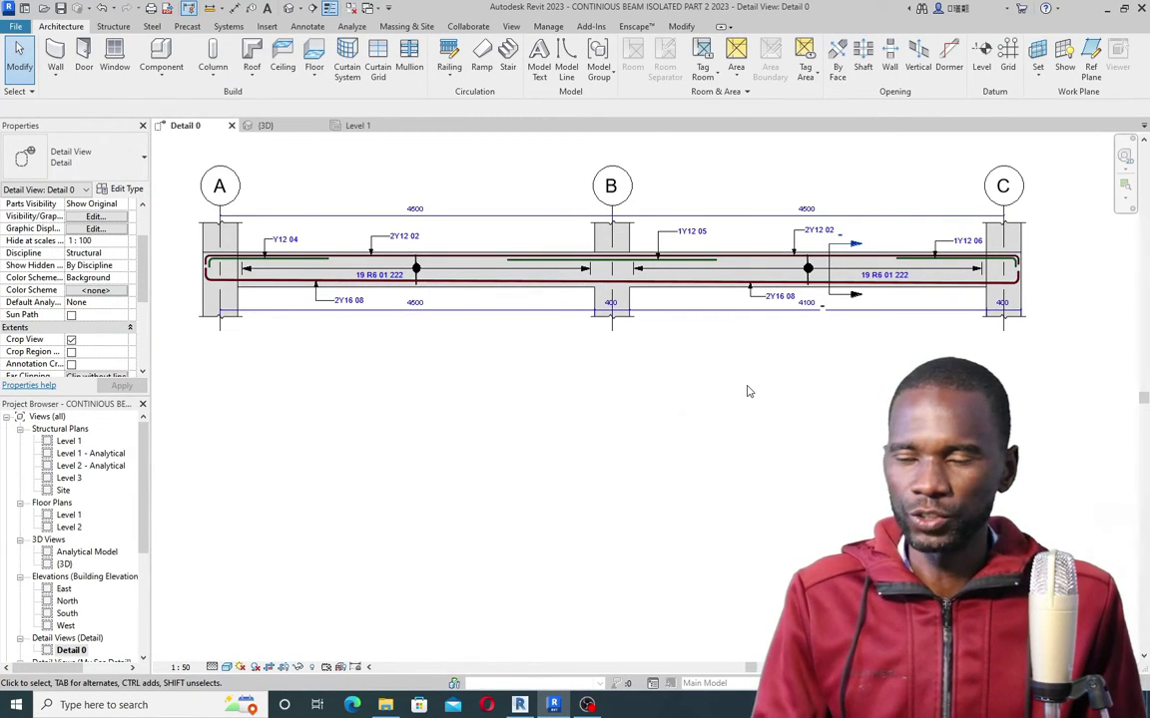
Step: Zoom in and out around the currently open model view
scroll(619, 414, "up", 3)
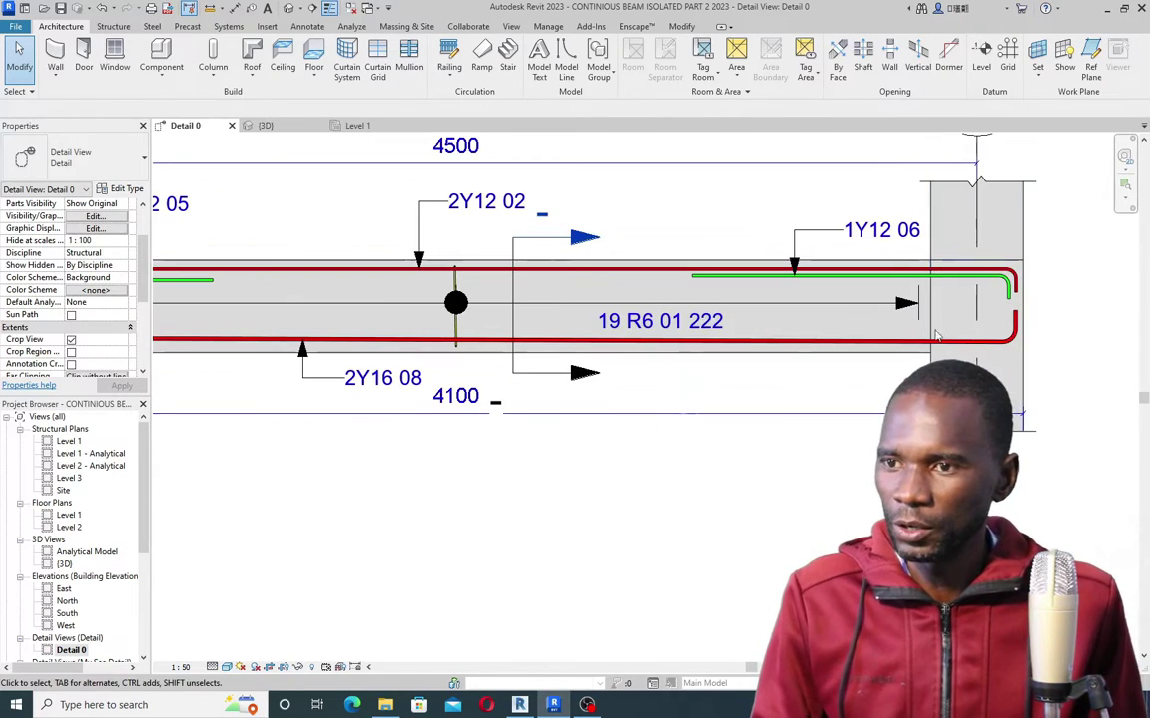
scroll(619, 414, "up", 2)
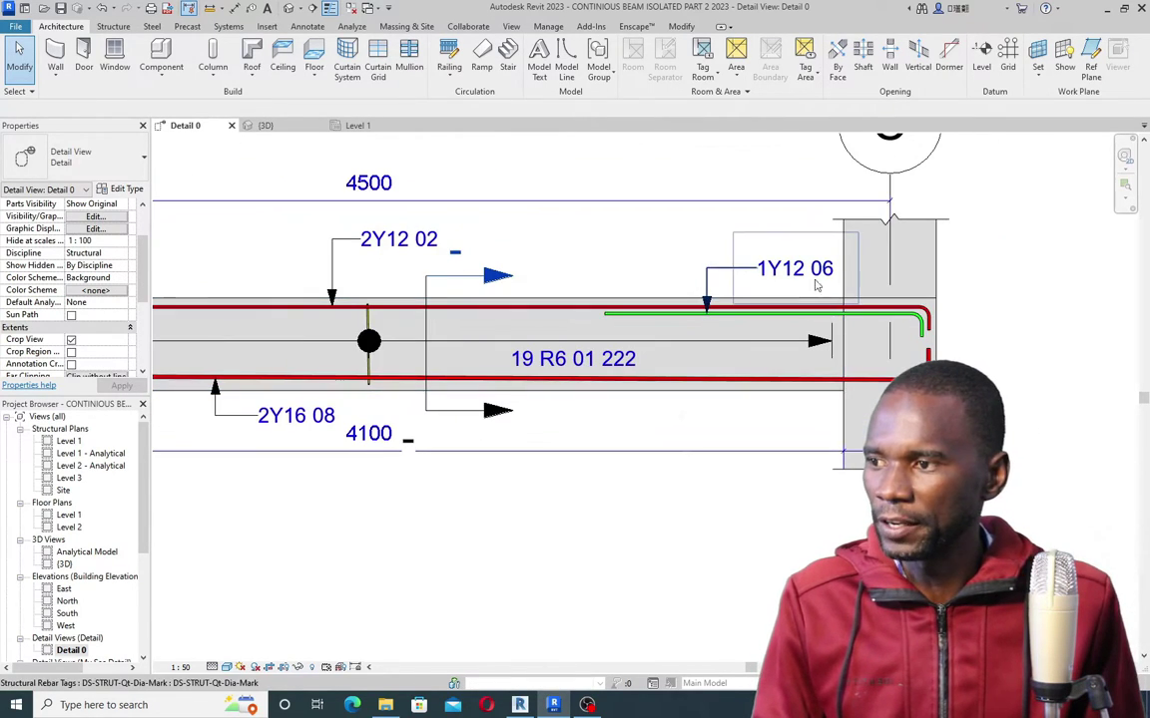
scroll(661, 392, "down", 5)
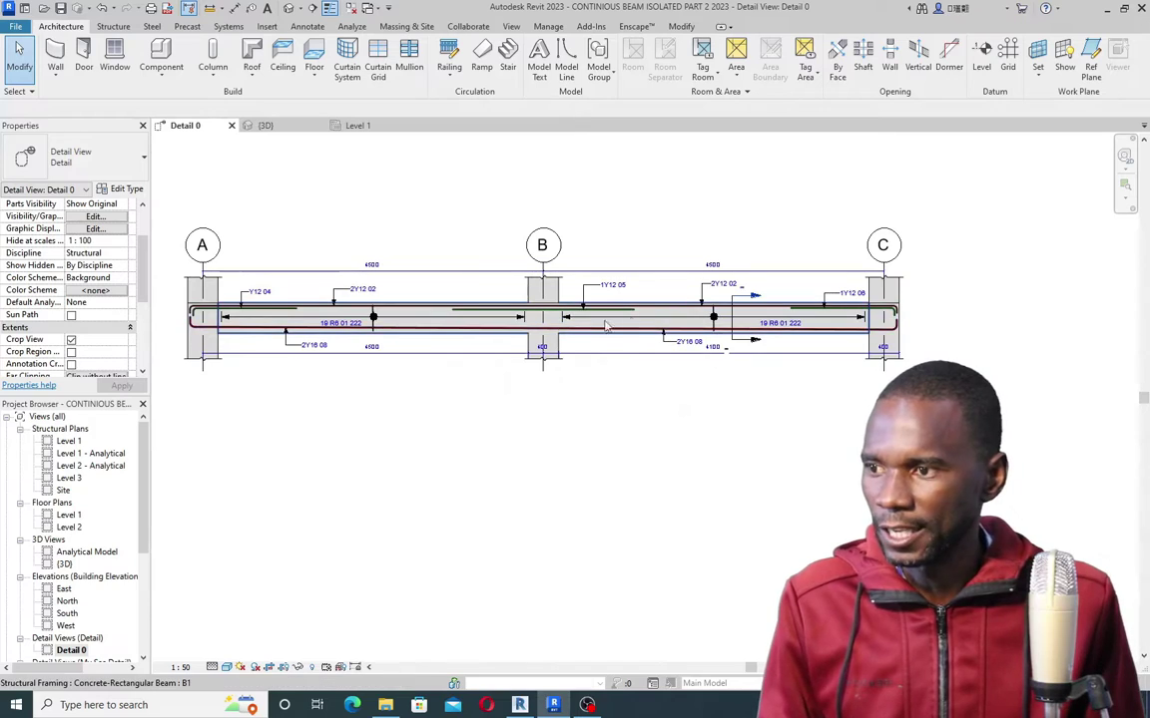
scroll(540, 317, "up", 3)
scroll(540, 316, "up", 1)
scroll(655, 344, "down", 4)
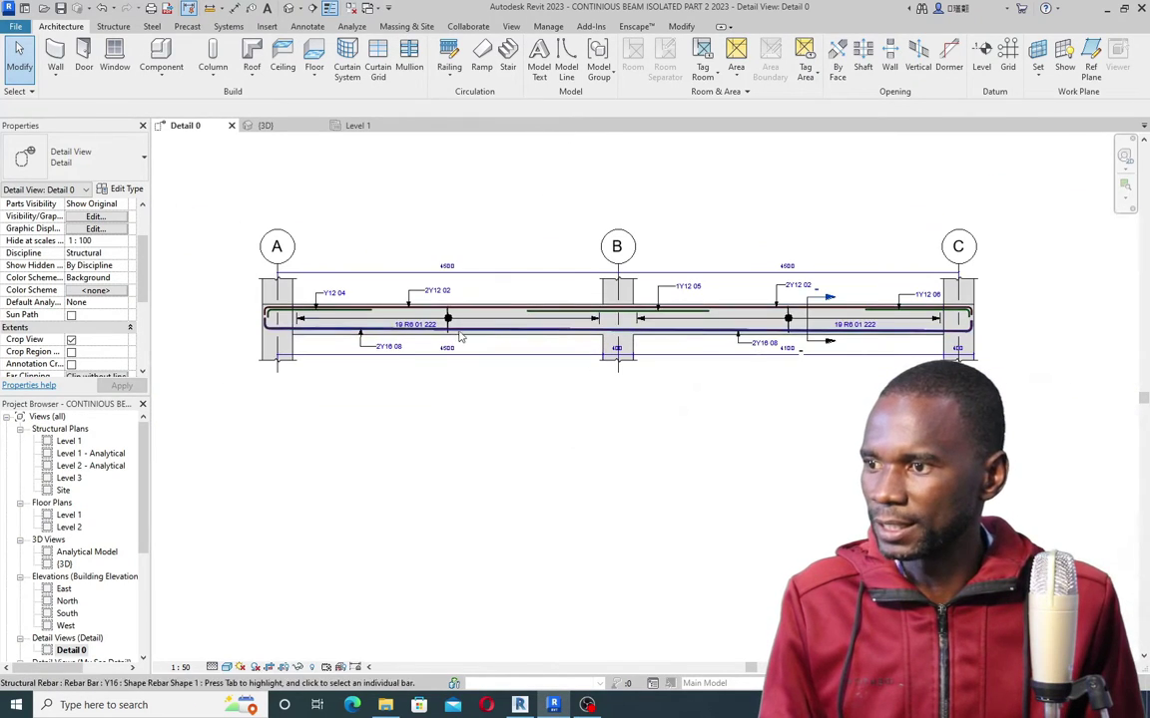
scroll(265, 328, "up", 3)
scroll(265, 328, "down", 1)
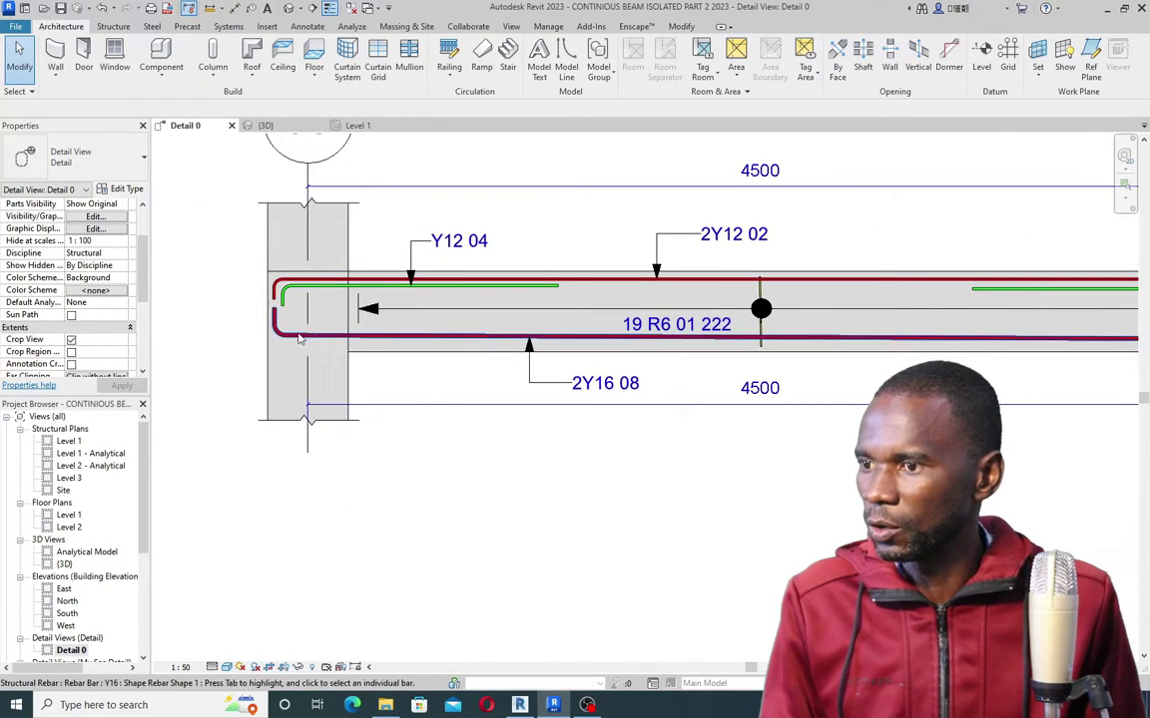
scroll(257, 333, "down", 2)
scroll(593, 320, "up", 1)
scroll(624, 320, "up", 2)
scroll(499, 320, "down", 5)
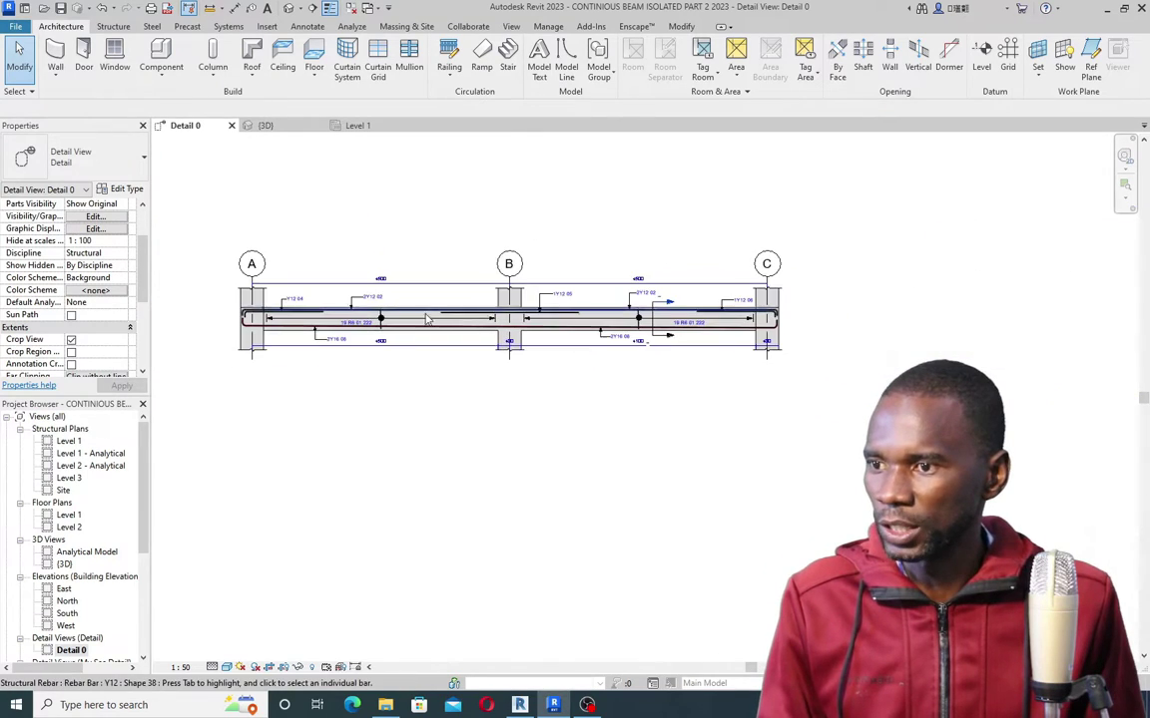
scroll(761, 337, "up", 3)
scroll(760, 337, "up", 2)
scroll(727, 234, "down", 1)
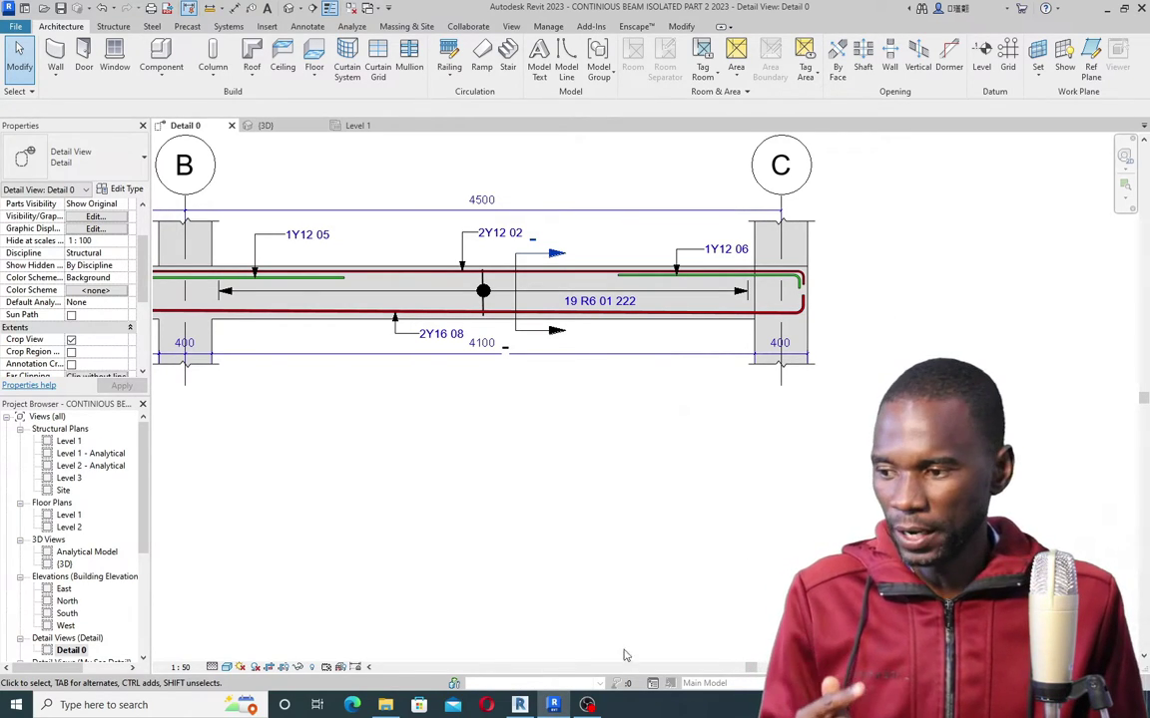
Step: Switch to the Revit 2022 3D frame view and zoom around the beams' stirrups and bars
mouse_move(519, 705)
left_click(521, 629)
scroll(559, 340, "down", 3)
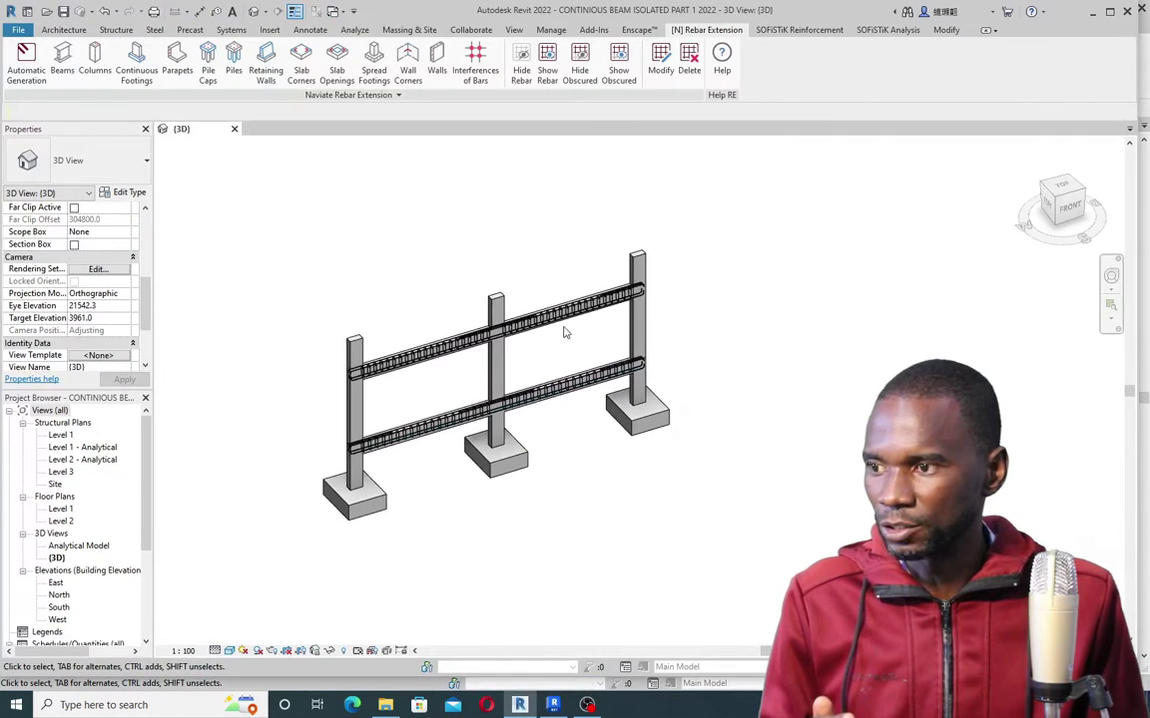
scroll(529, 397, "up", 5)
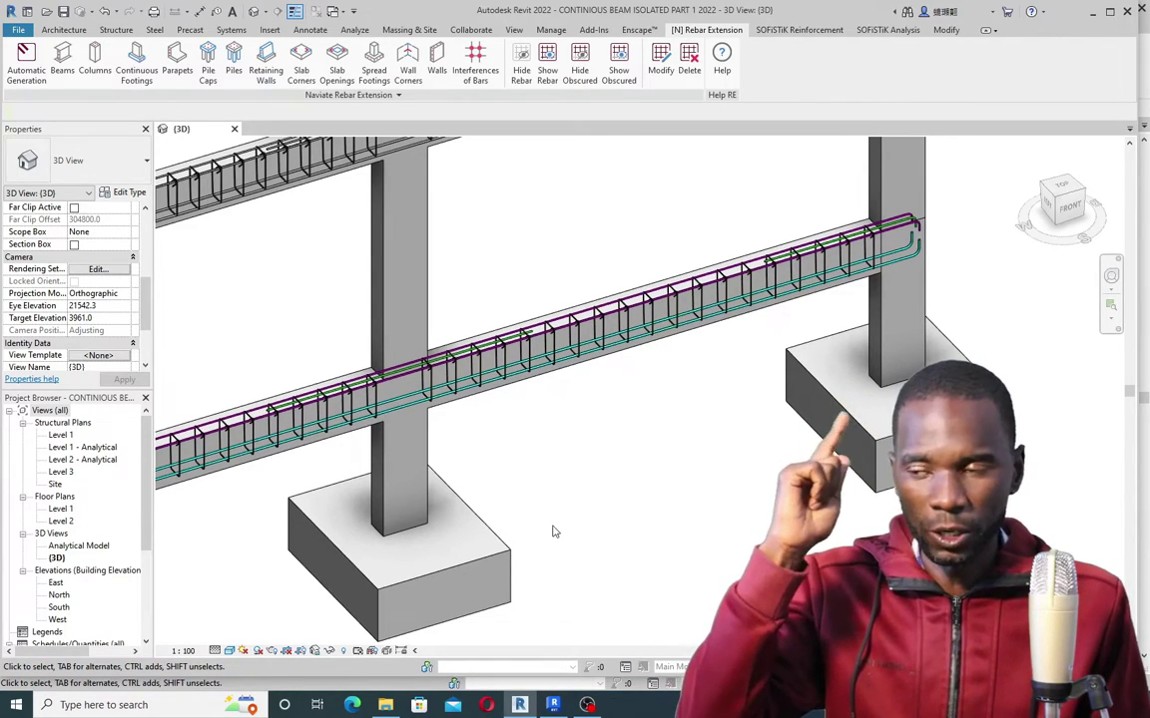
scroll(557, 527, "down", 5)
scroll(518, 405, "up", 5)
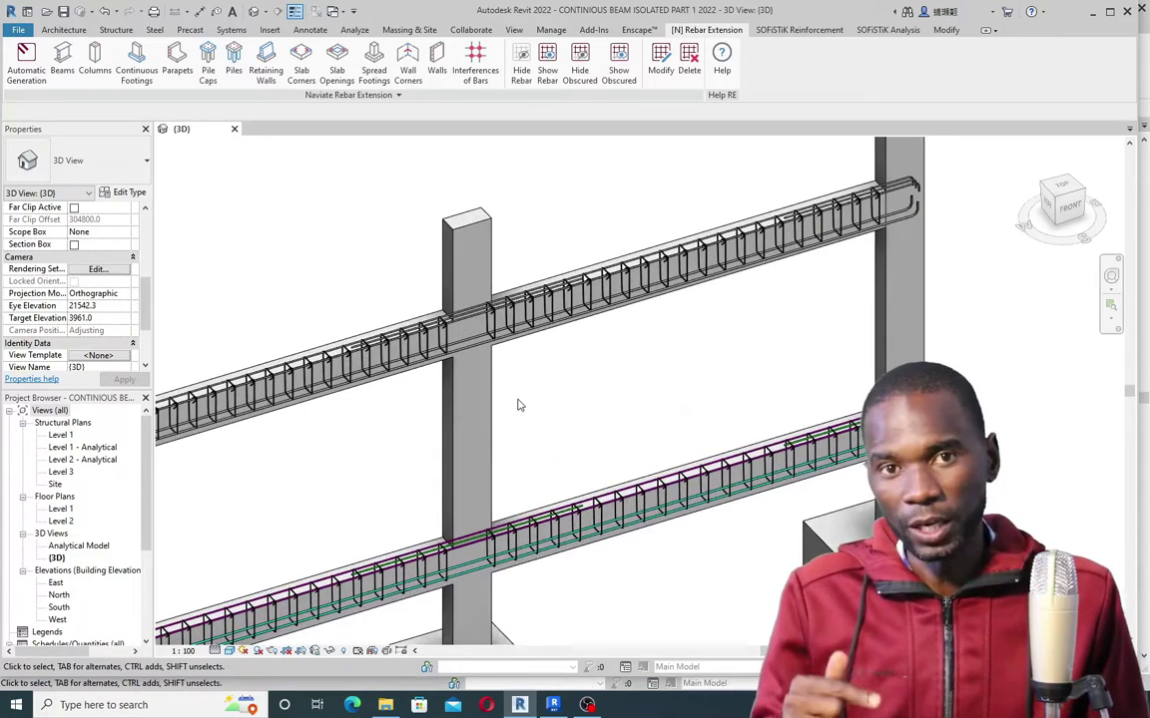
scroll(518, 405, "down", 3)
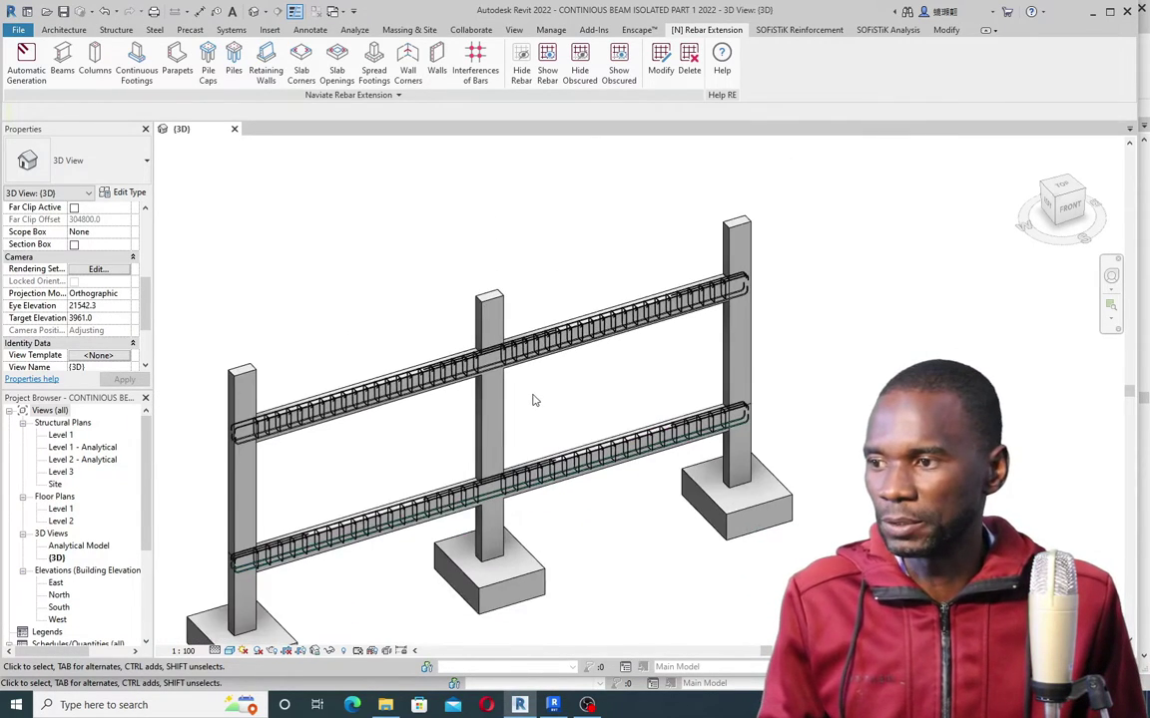
scroll(560, 414, "up", 2)
scroll(579, 359, "down", 4)
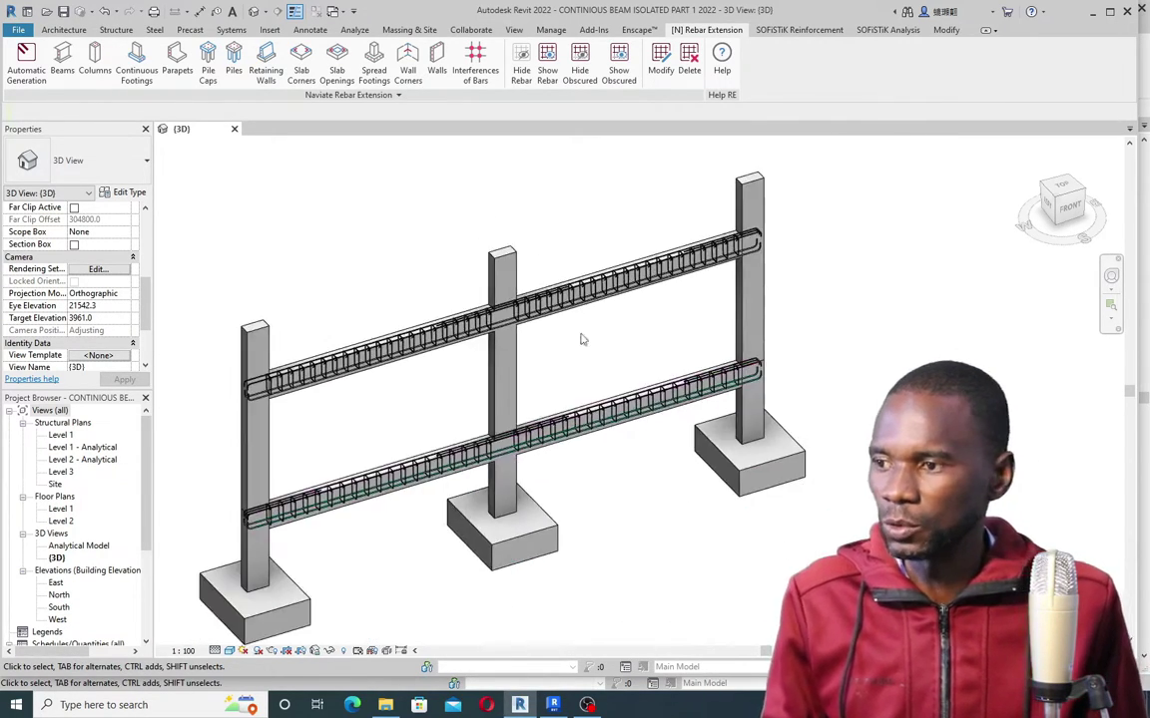
scroll(389, 359, "up", 4)
scroll(419, 334, "up", 2)
scroll(519, 329, "down", 2)
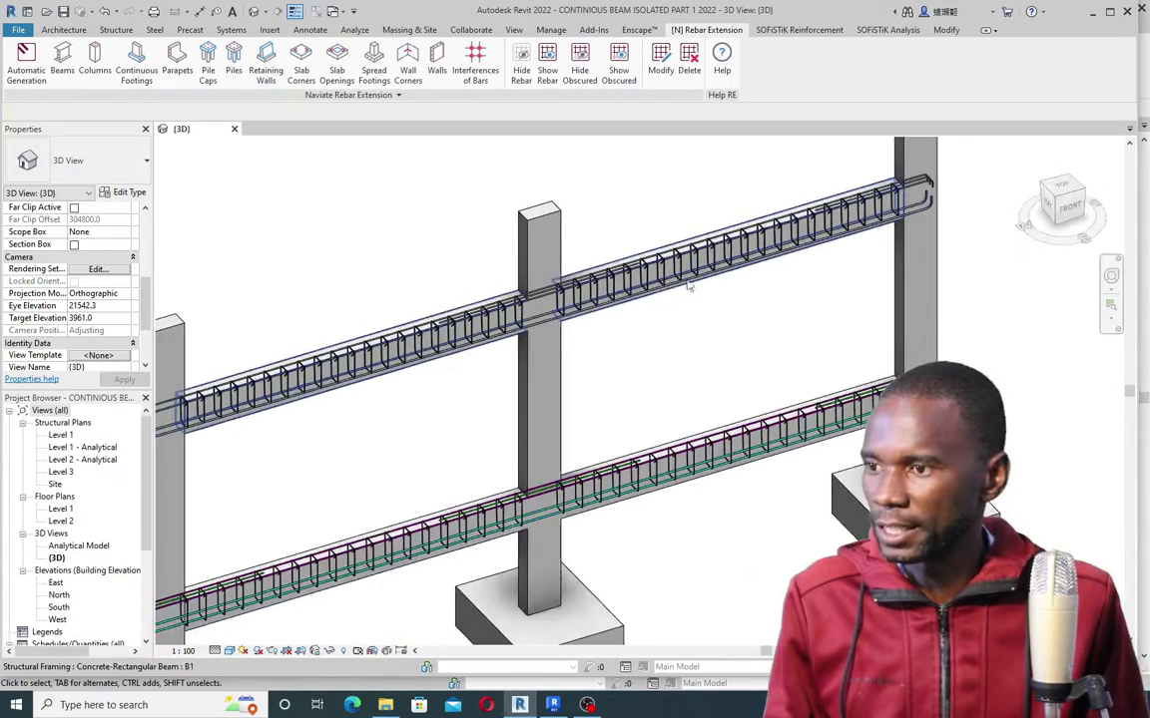
scroll(617, 330, "down", 4)
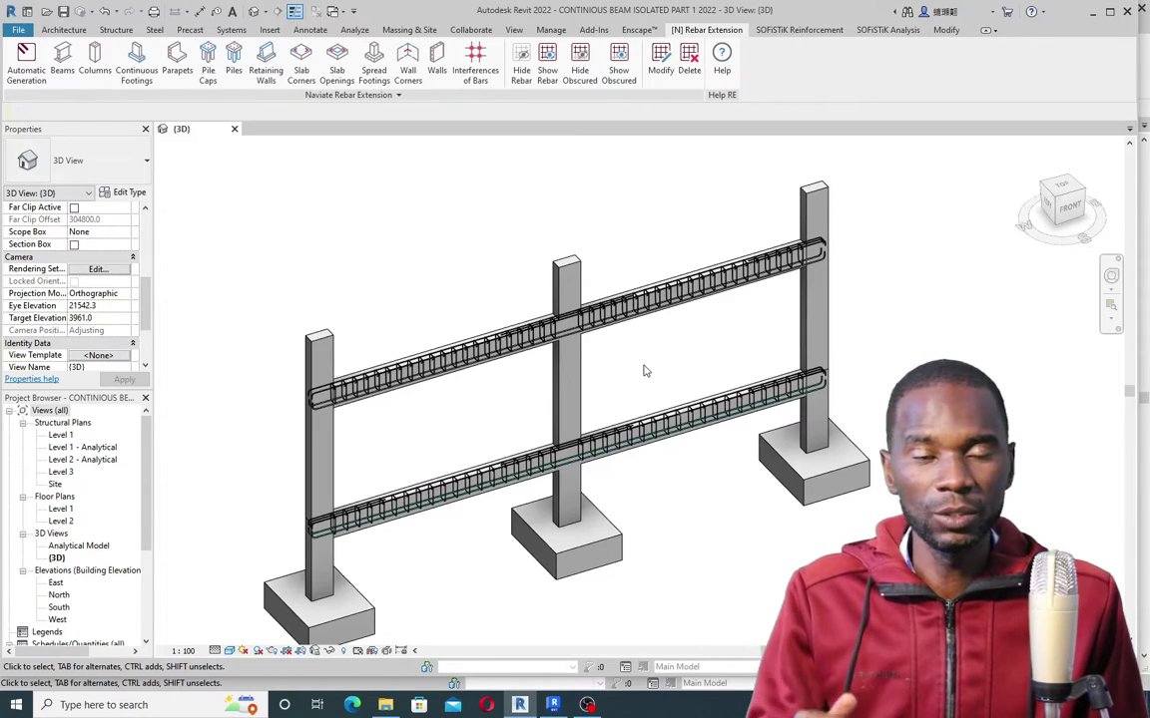
scroll(644, 371, "up", 3)
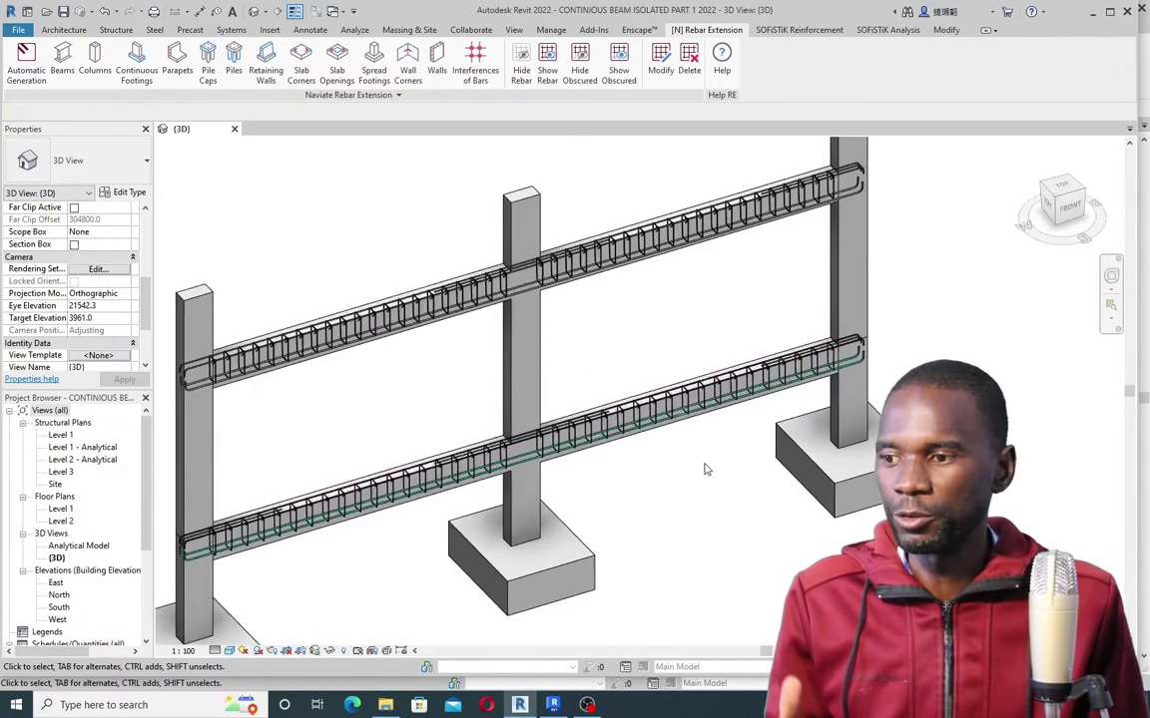
scroll(639, 371, "down", 4)
scroll(638, 371, "up", 3)
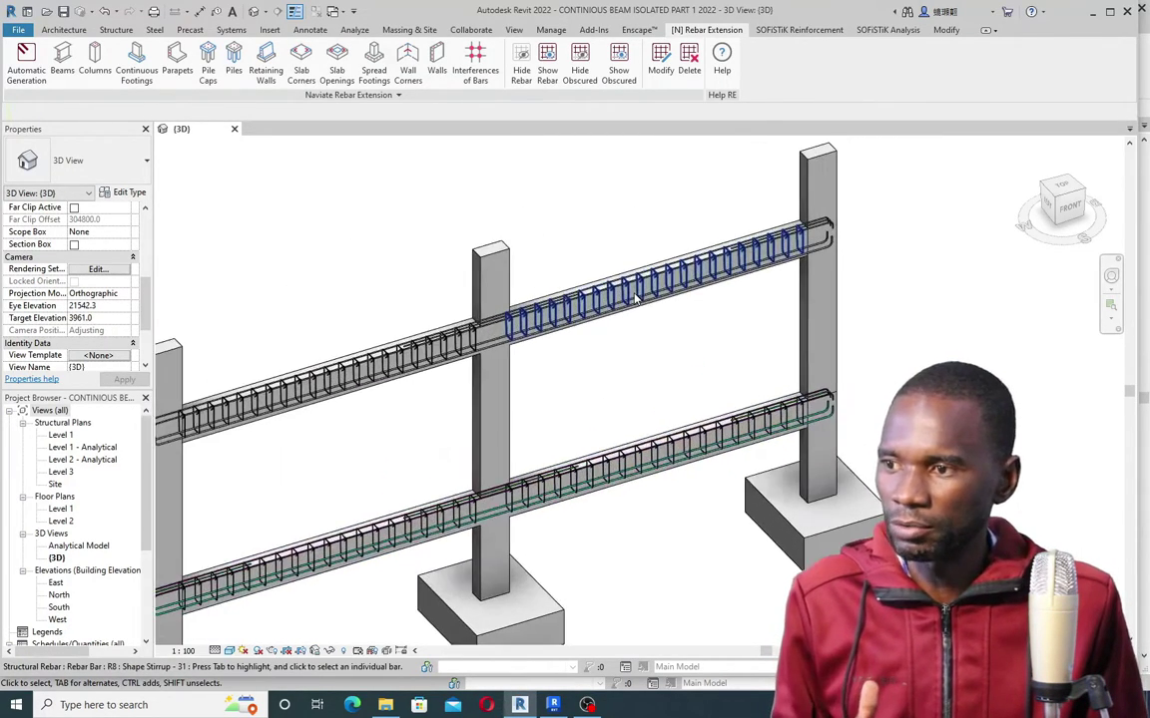
scroll(638, 371, "down", 1)
scroll(569, 341, "up", 2)
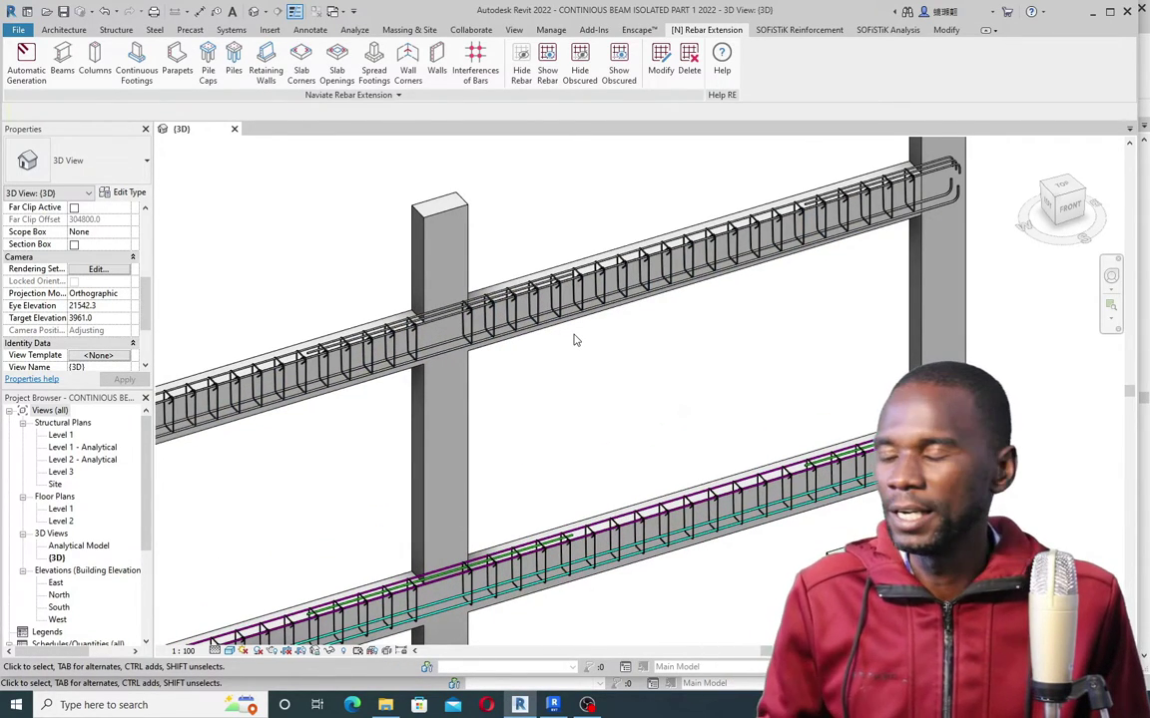
scroll(574, 340, "down", 2)
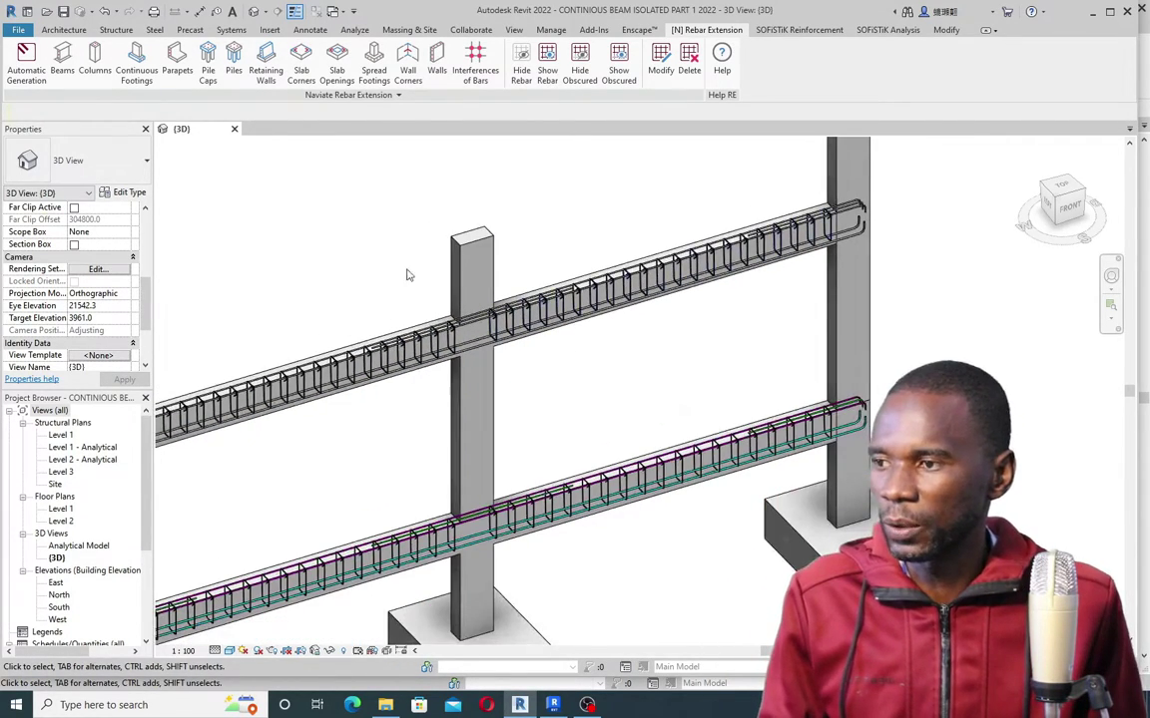
Step: Return to the Revit 2023 window and zoom around the B–C beam span
left_click(553, 704)
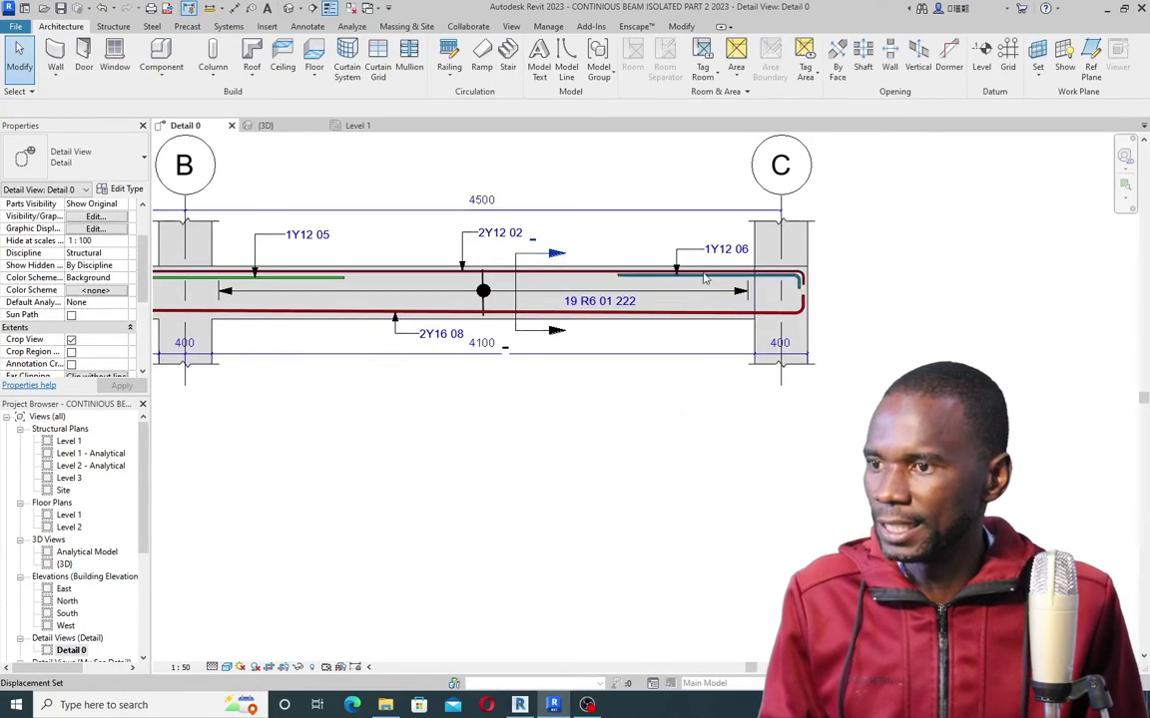
scroll(620, 269, "up", 1)
scroll(599, 267, "down", 3)
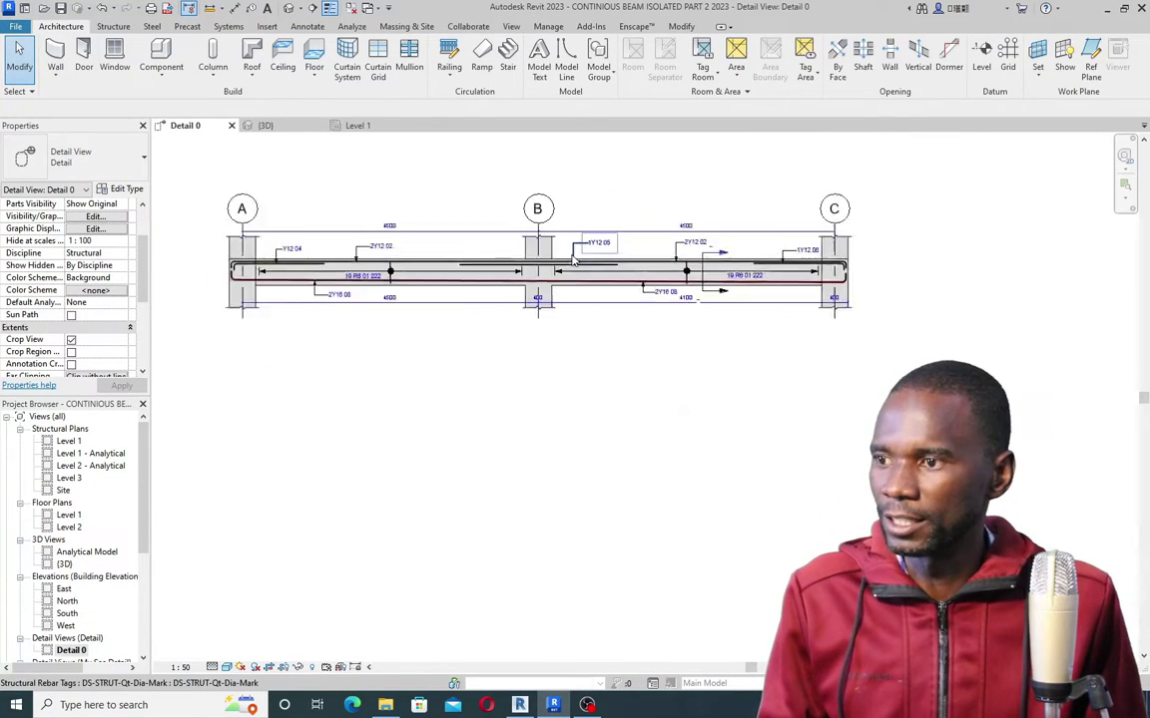
scroll(575, 266, "up", 2)
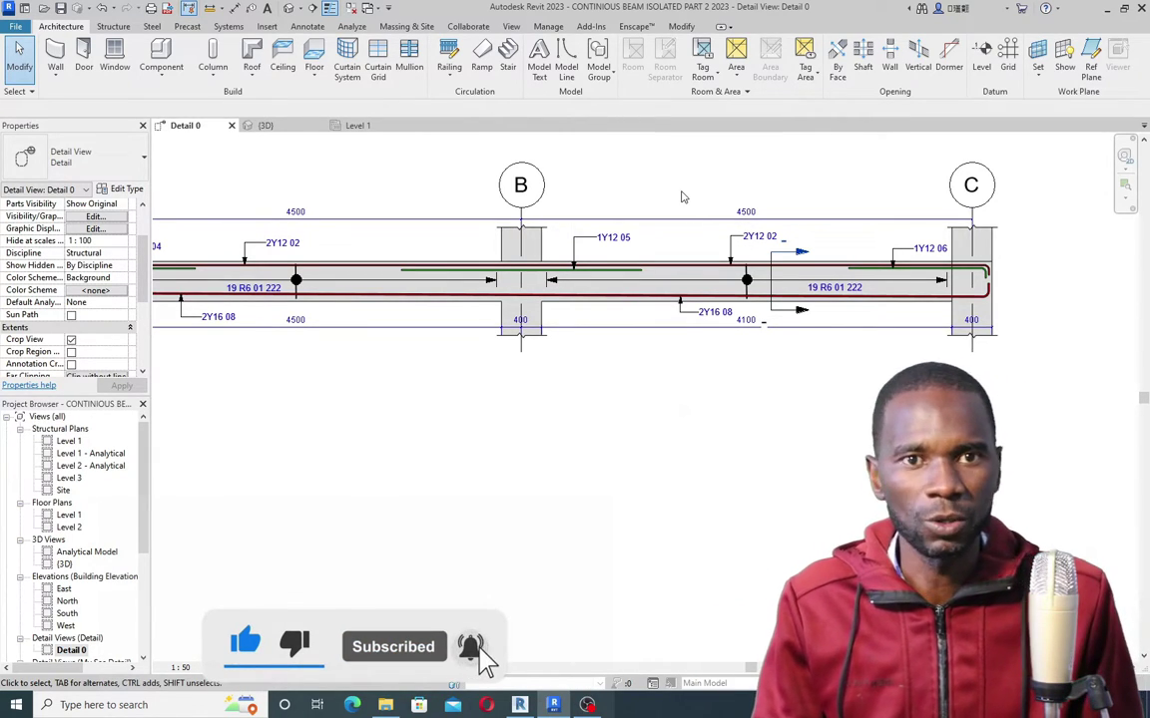
scroll(683, 197, "up", 3)
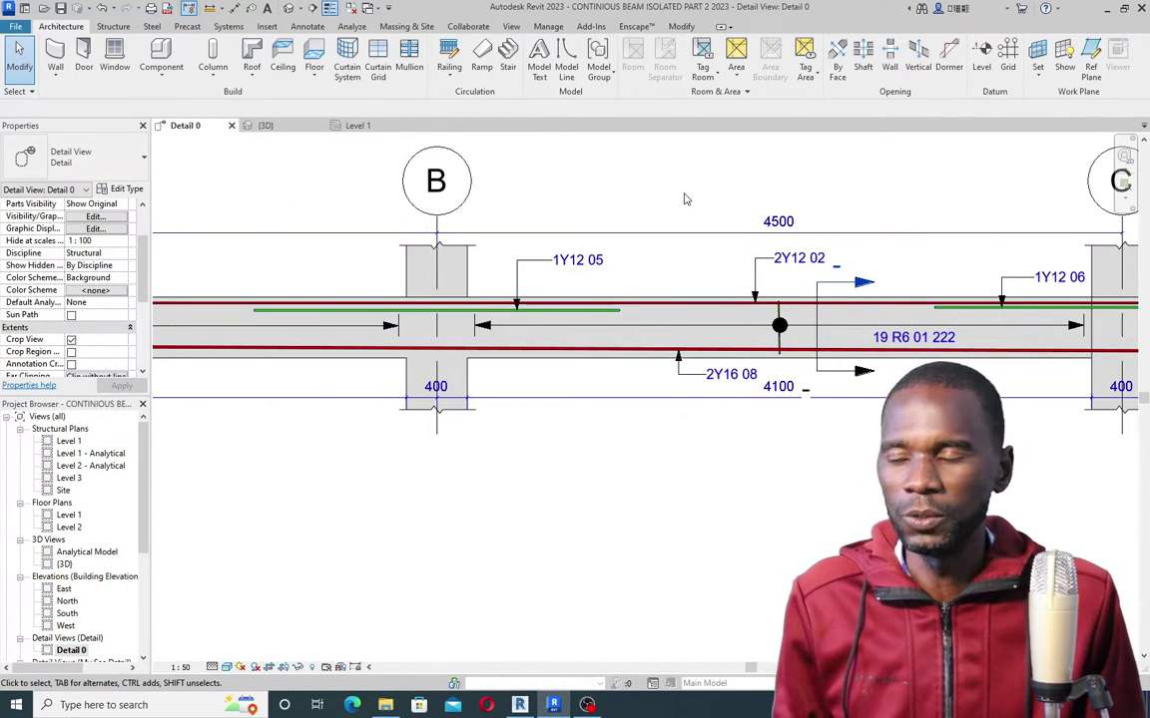
scroll(685, 199, "down", 3)
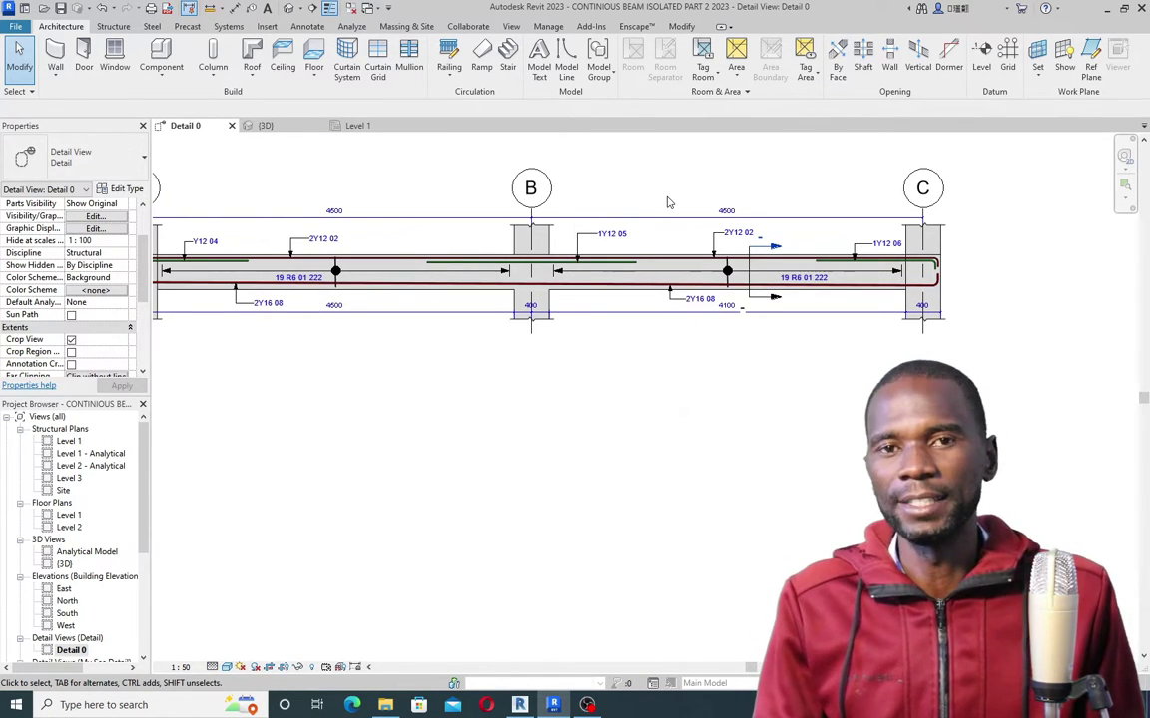
scroll(668, 203, "up", 1)
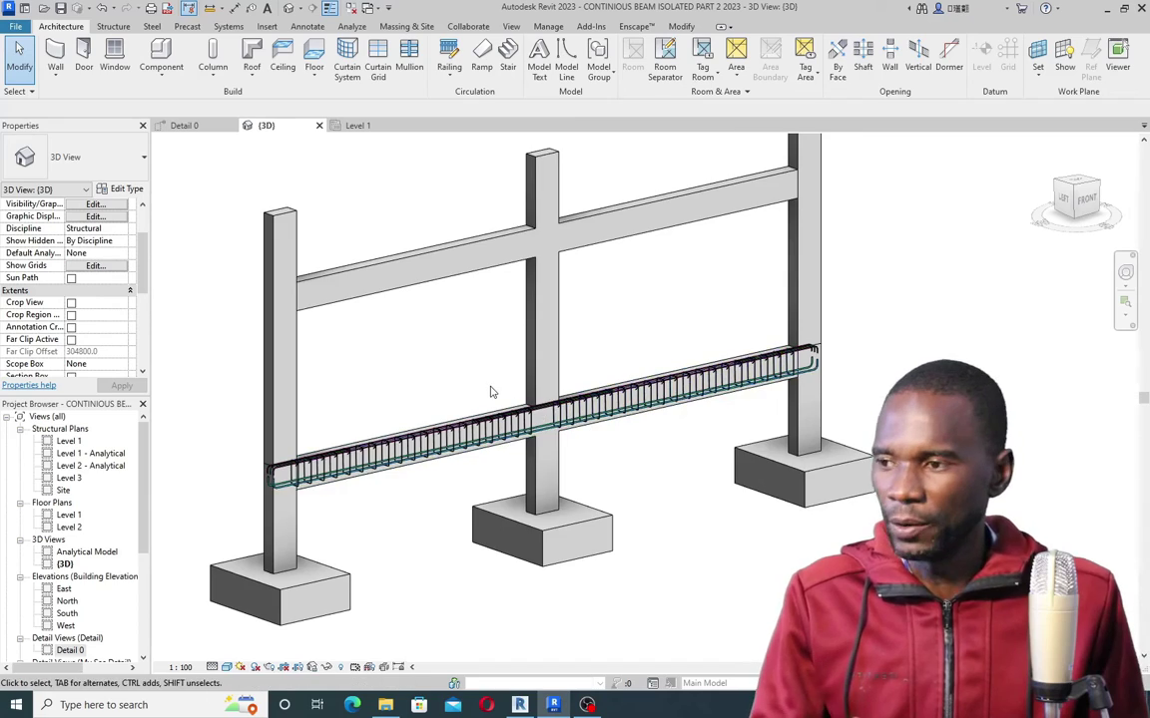
scroll(519, 409, "down", 2)
scroll(504, 427, "up", 4)
scroll(504, 426, "down", 2)
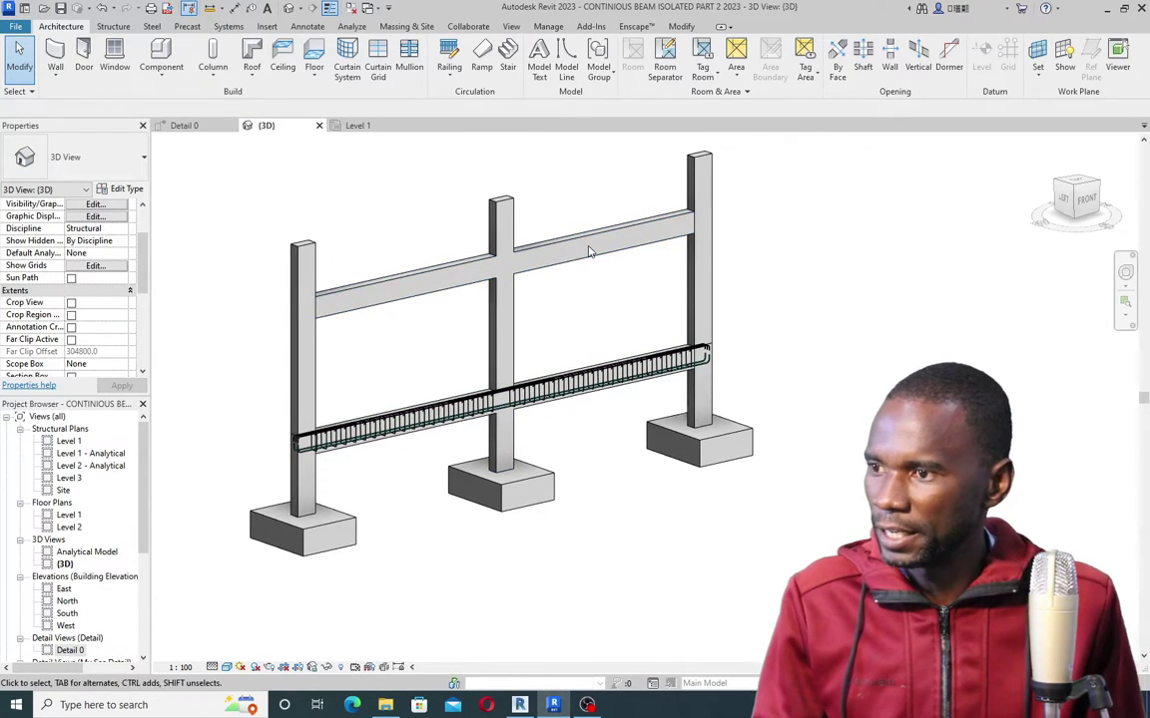
scroll(597, 363, "up", 2)
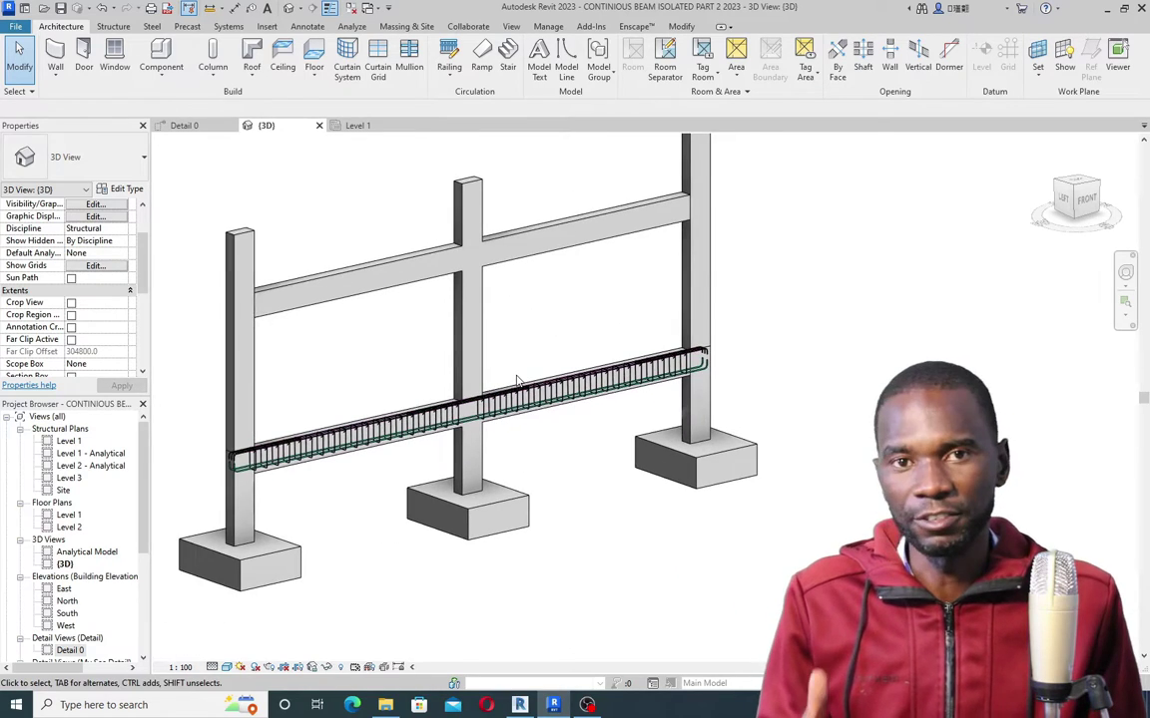
scroll(469, 344, "down", 2)
scroll(459, 399, "up", 1)
scroll(474, 419, "up", 1)
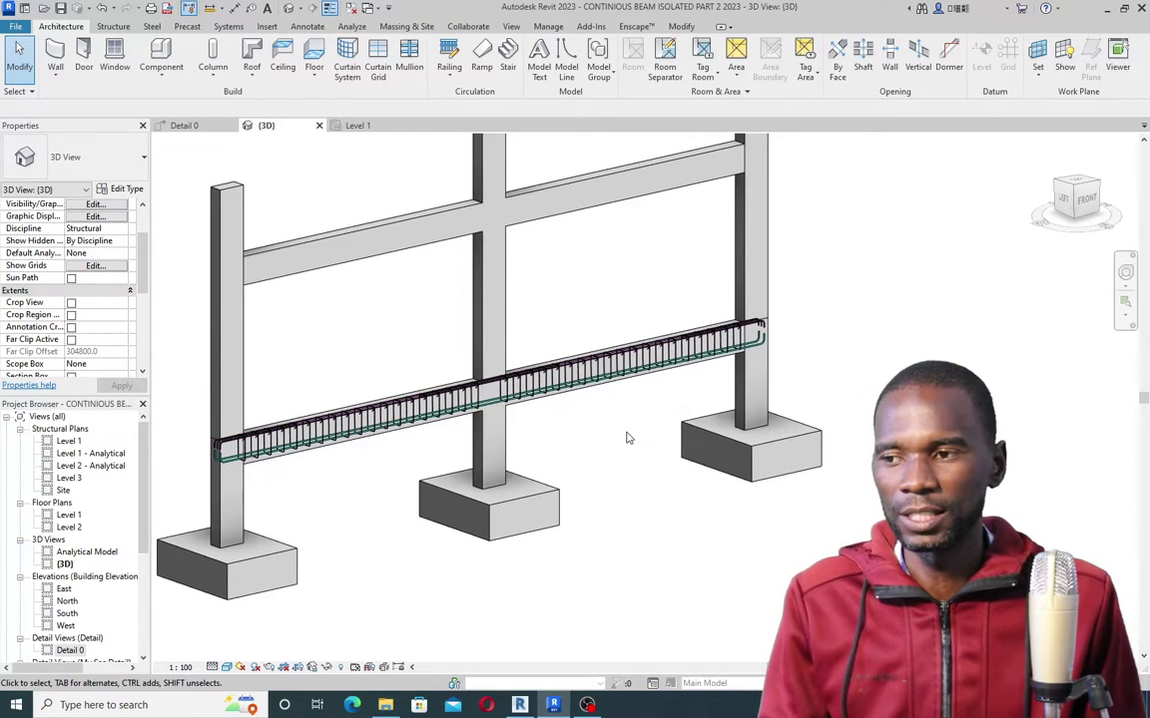
scroll(593, 426, "down", 3)
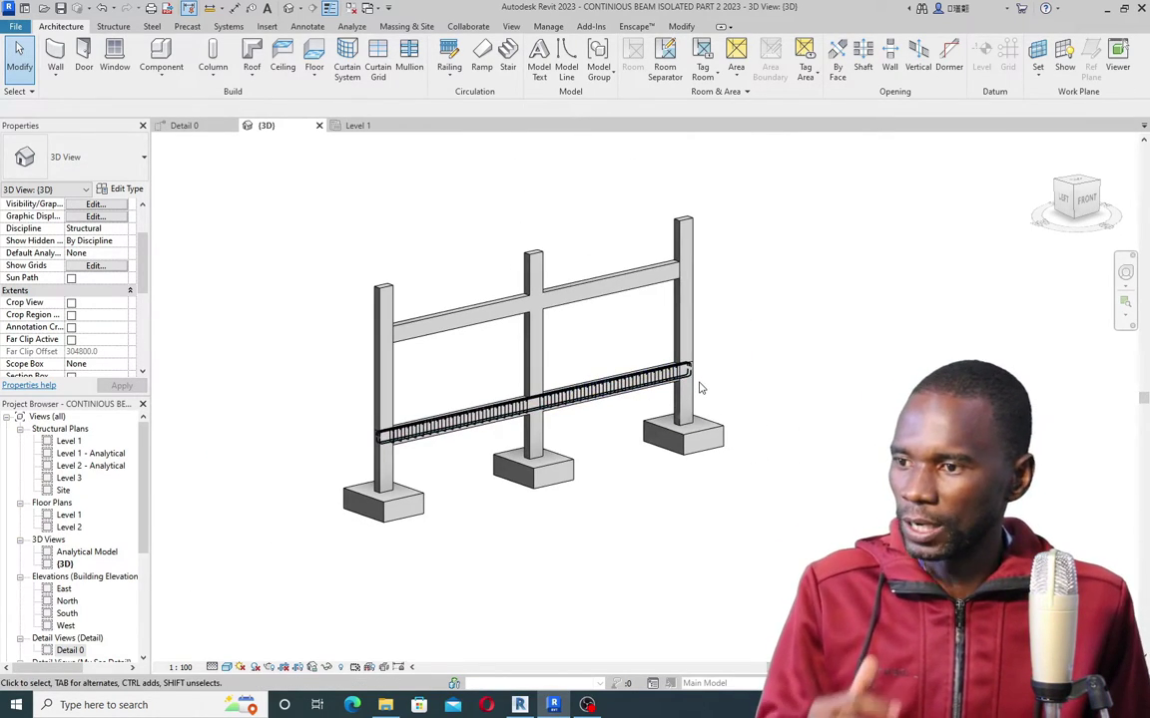
scroll(694, 381, "up", 4)
scroll(604, 374, "down", 3)
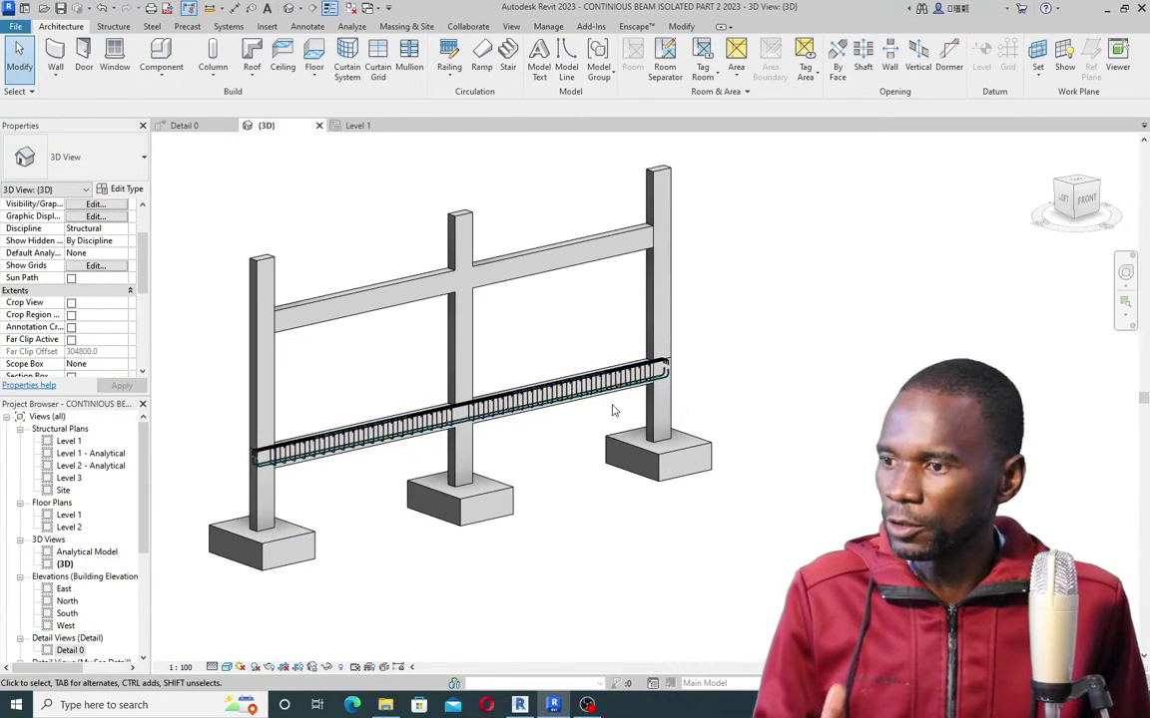
scroll(607, 405, "up", 3)
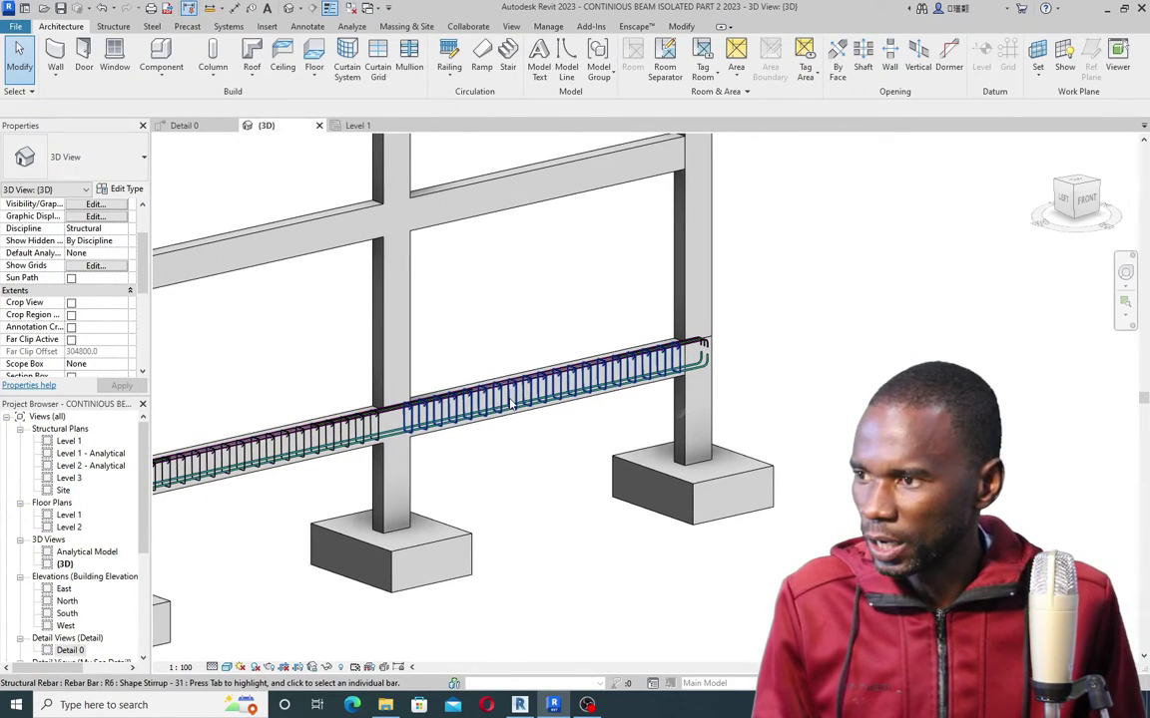
scroll(544, 312, "down", 2)
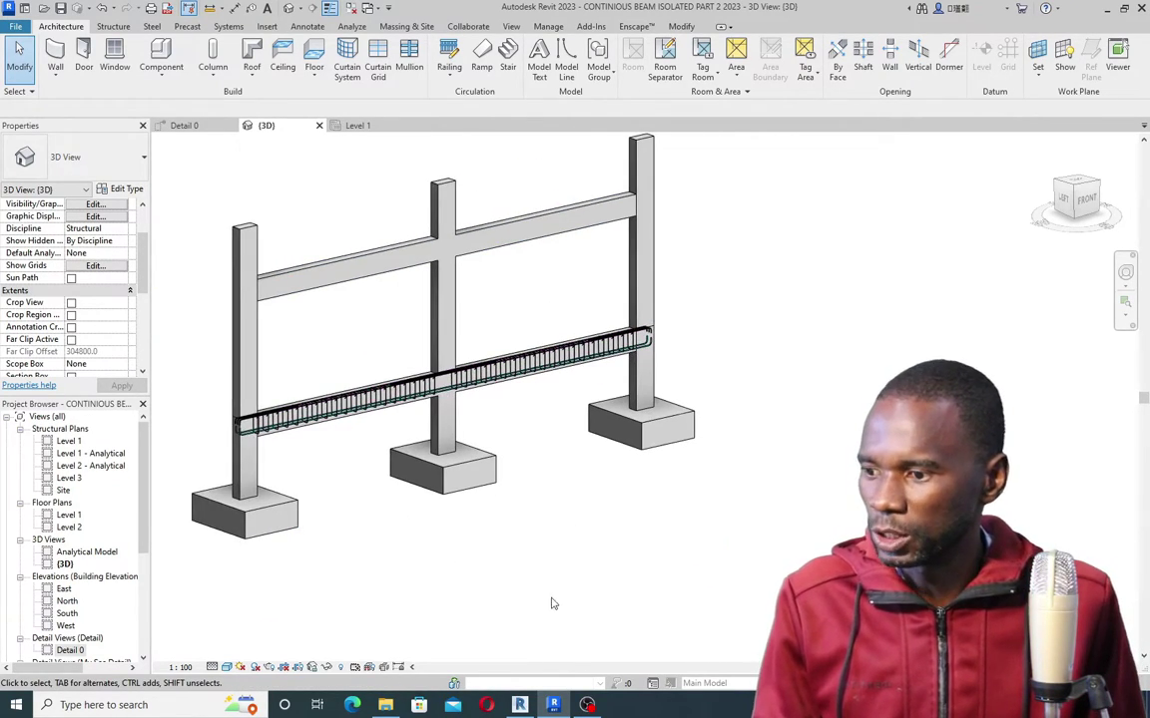
mouse_move(520, 705)
left_click(526, 634)
scroll(568, 339, "down", 3)
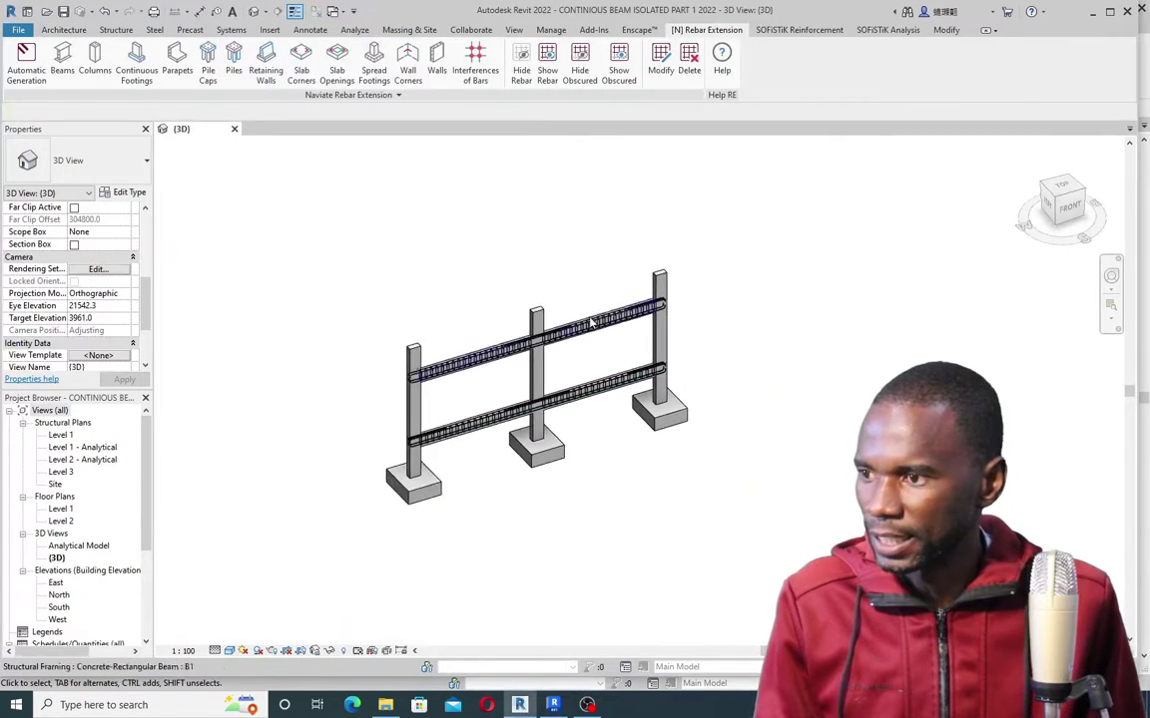
scroll(557, 348, "up", 2)
scroll(557, 348, "up", 2)
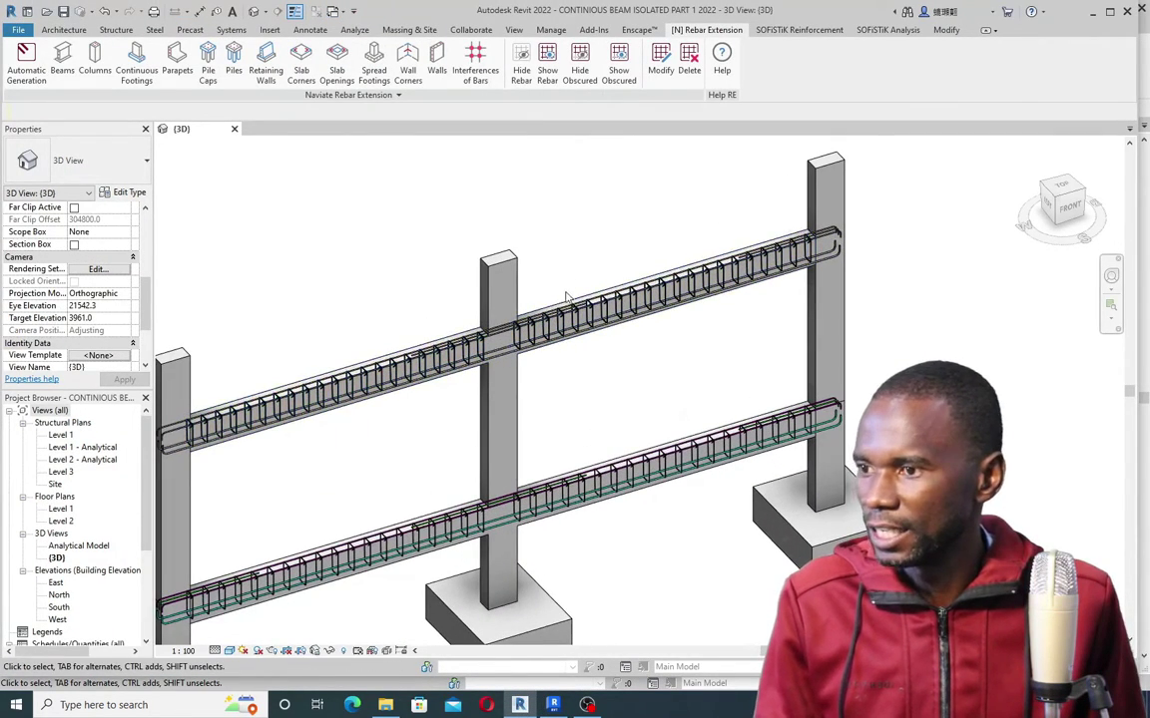
middle_click_drag(338, 409, 416, 368)
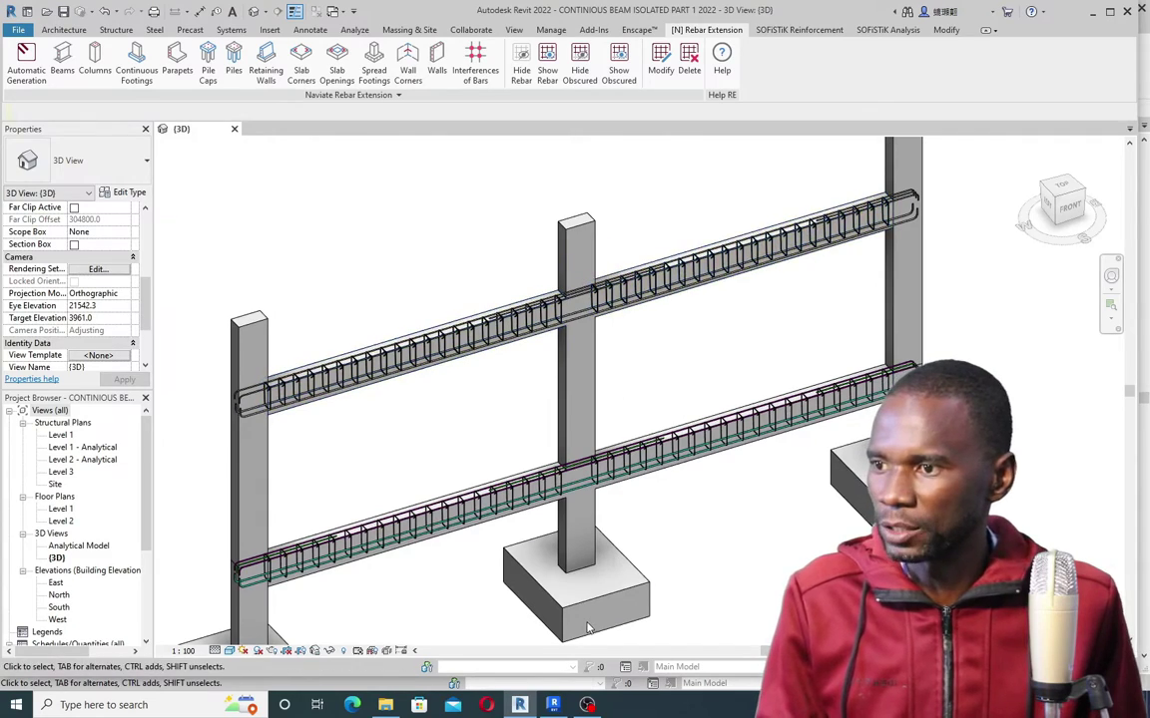
left_click(555, 706)
scroll(637, 361, "up", 4)
scroll(619, 374, "up", 2)
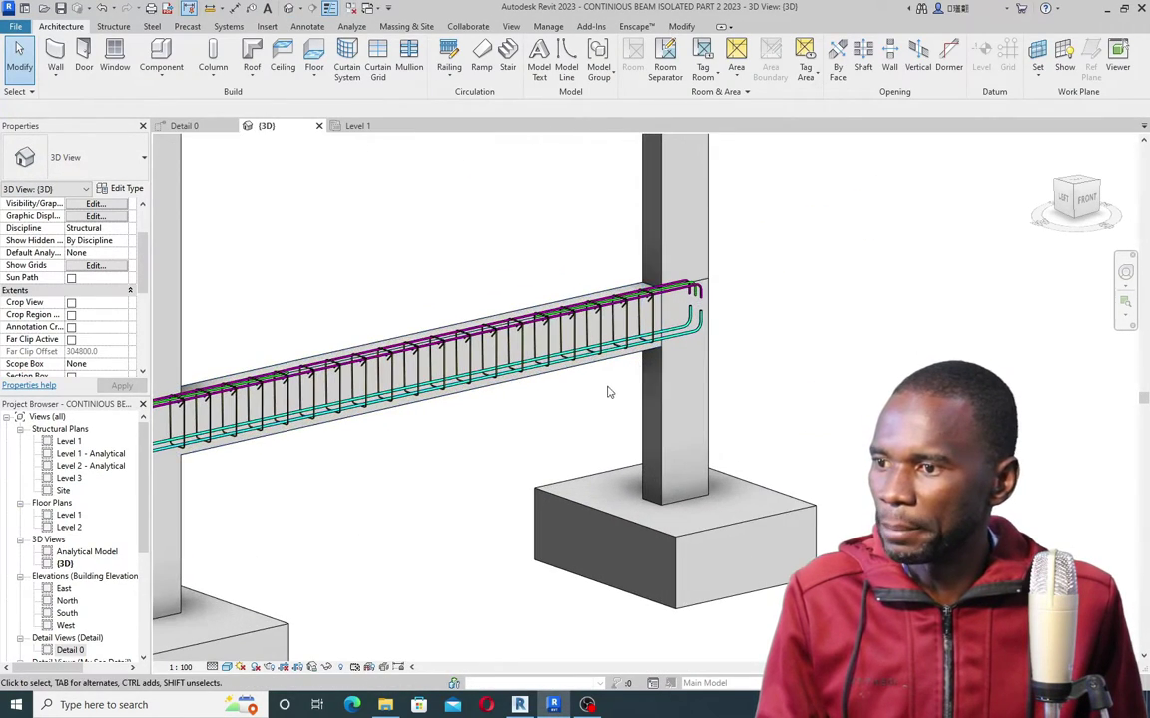
Step: Propagate the lower beam's stirrups and longitudinal bars onto the upper beam as destination host
left_click(598, 355)
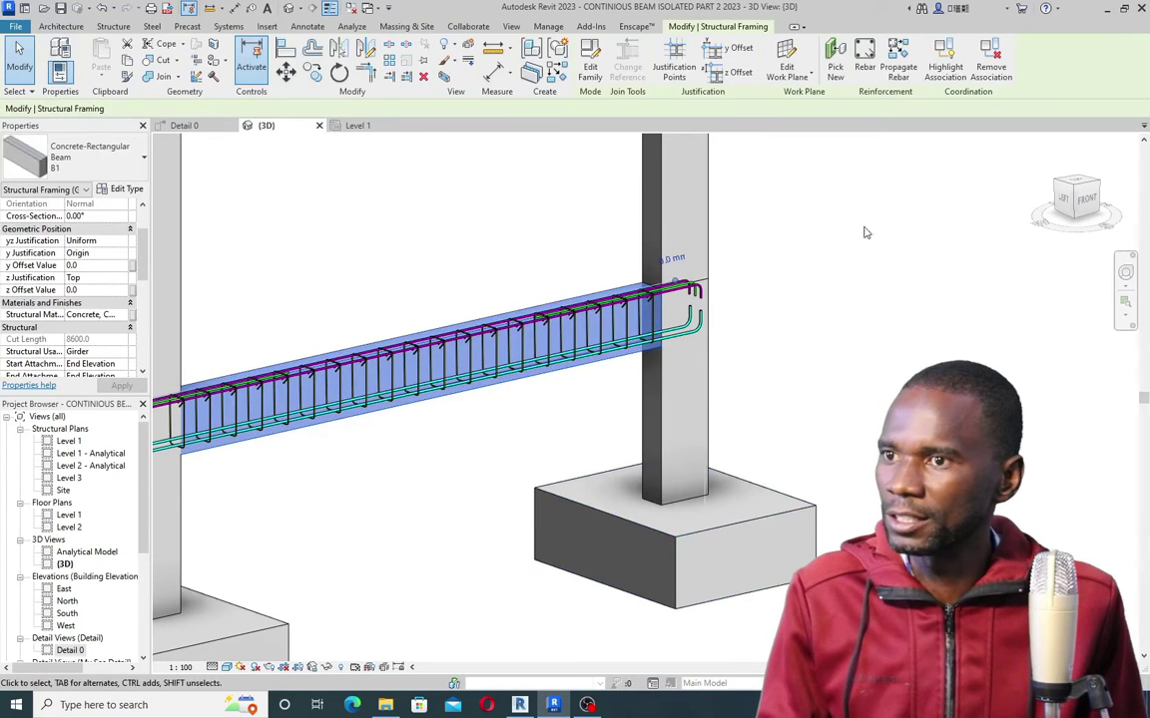
left_click(897, 64)
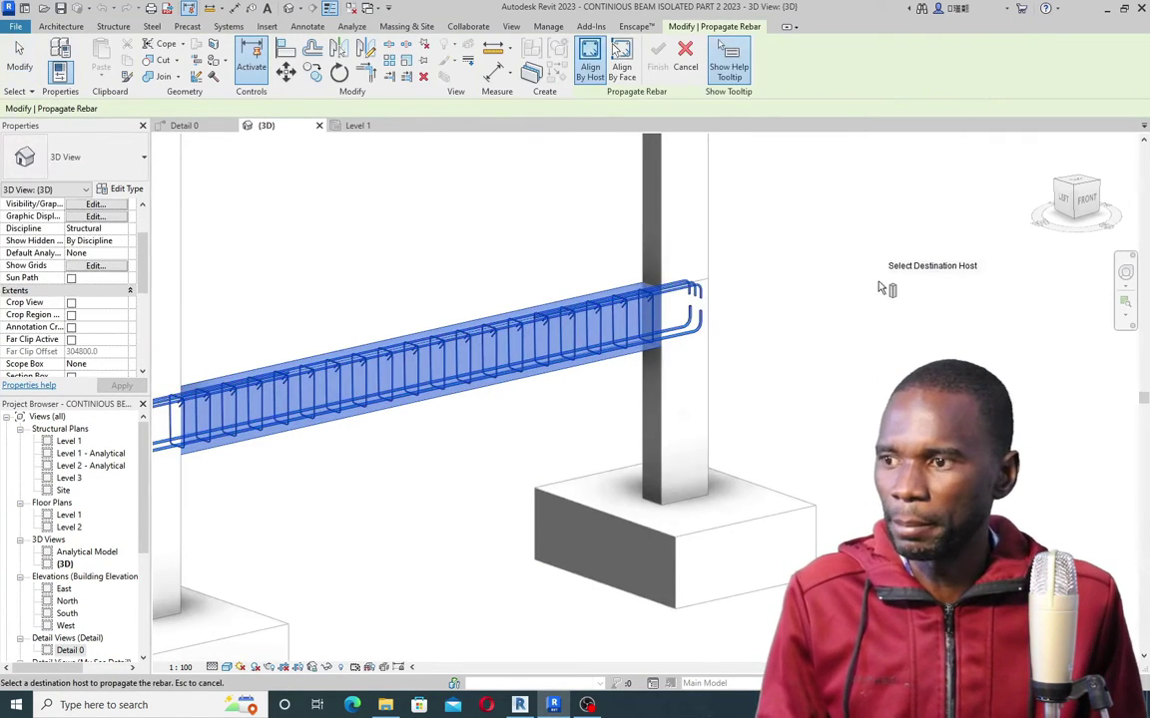
scroll(778, 339, "down", 5)
scroll(599, 319, "up", 3)
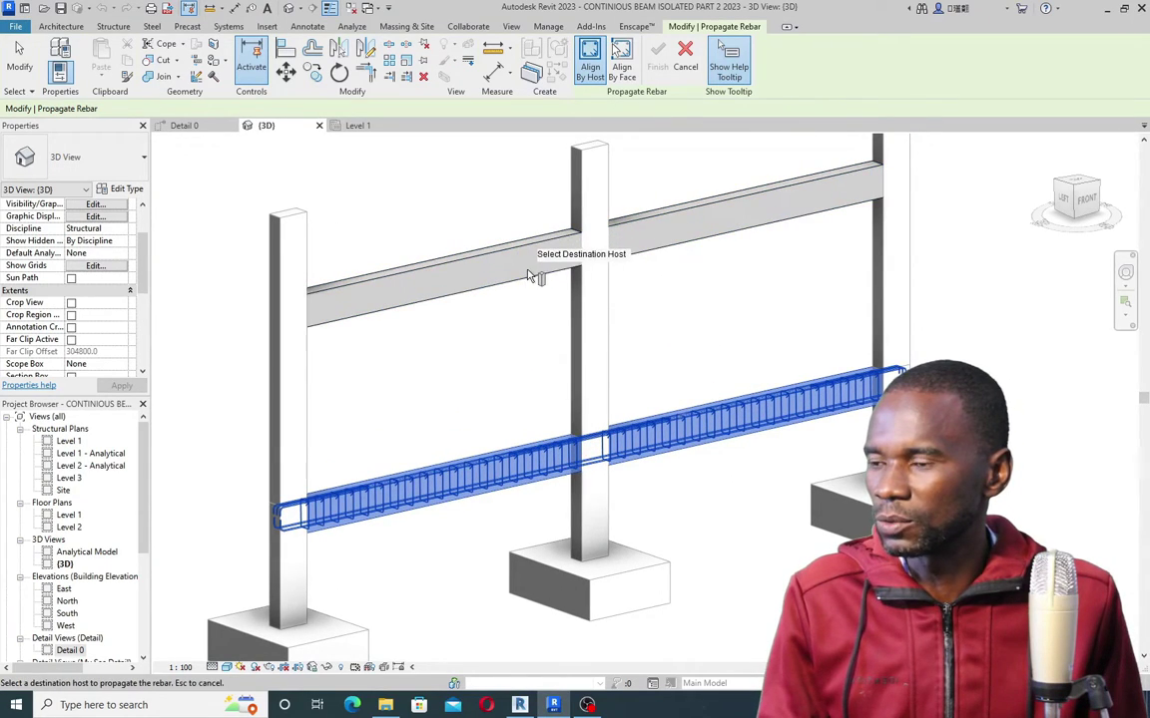
left_click(608, 222)
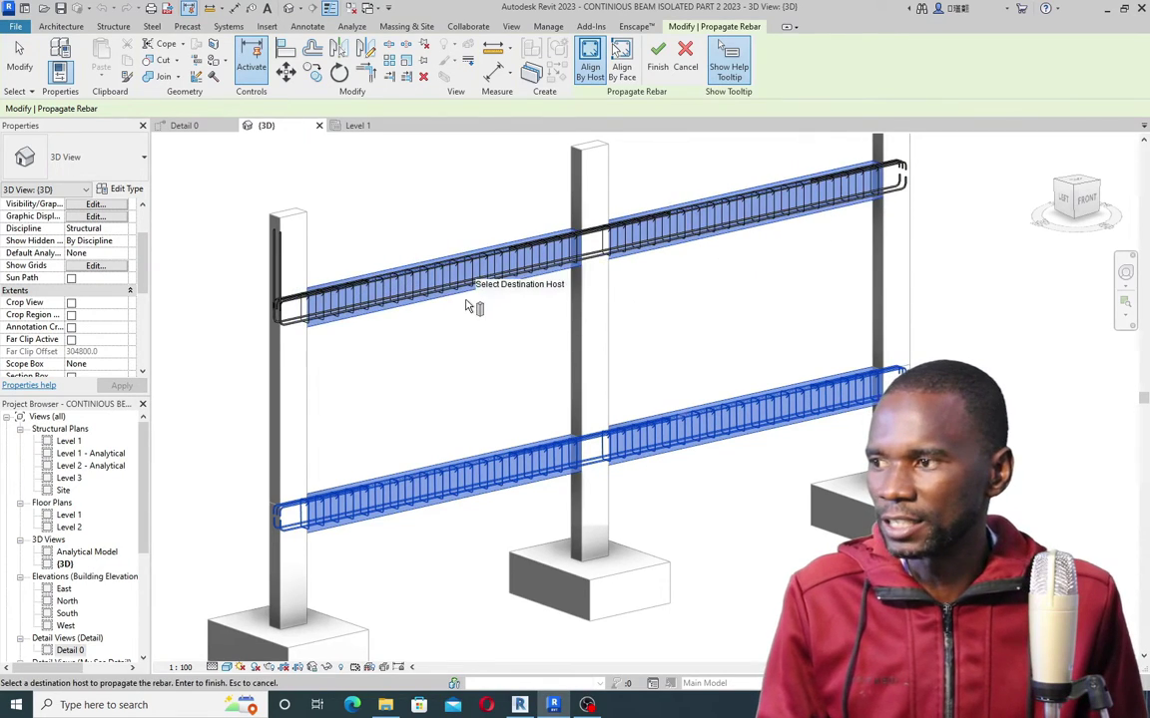
scroll(349, 299, "up", 1)
scroll(330, 299, "up", 2)
scroll(684, 261, "down", 4)
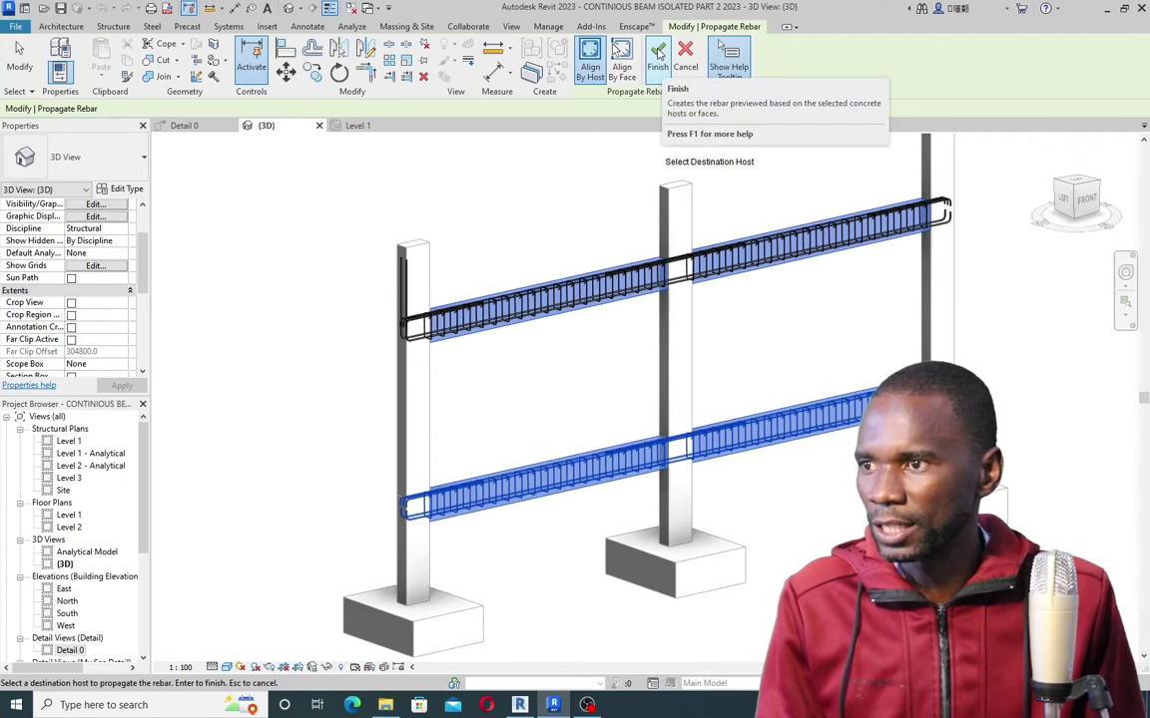
left_click(658, 54)
scroll(409, 314, "up", 3)
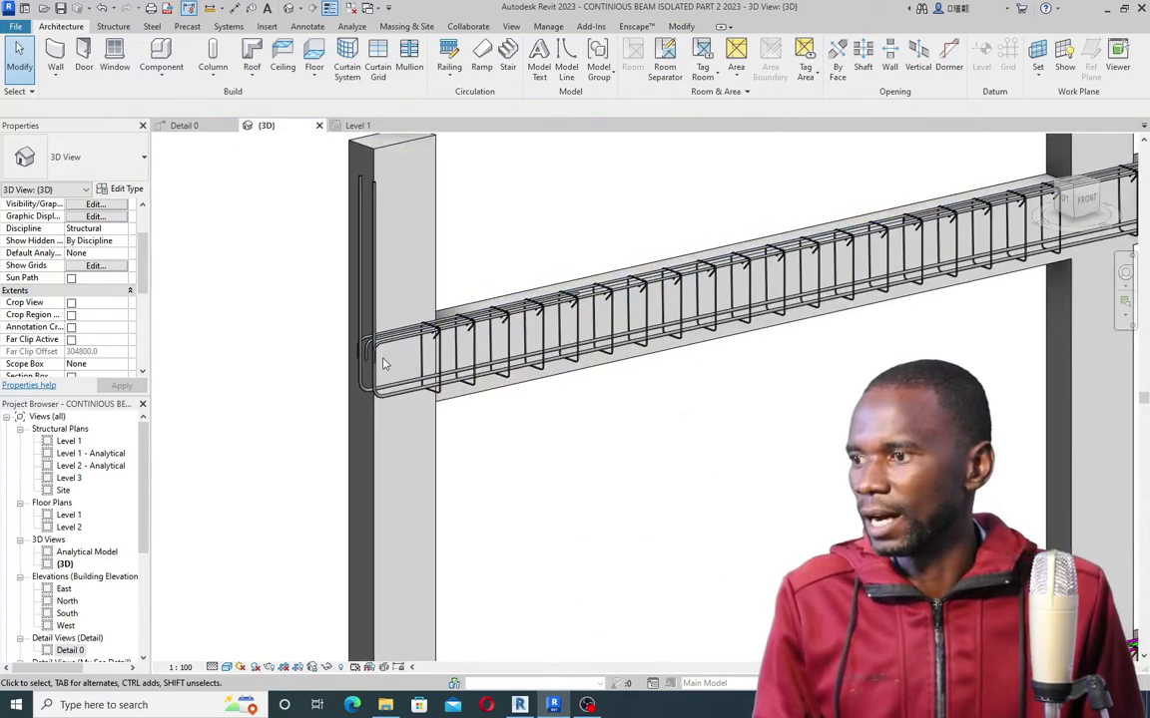
middle_click_drag(382, 363, 363, 363)
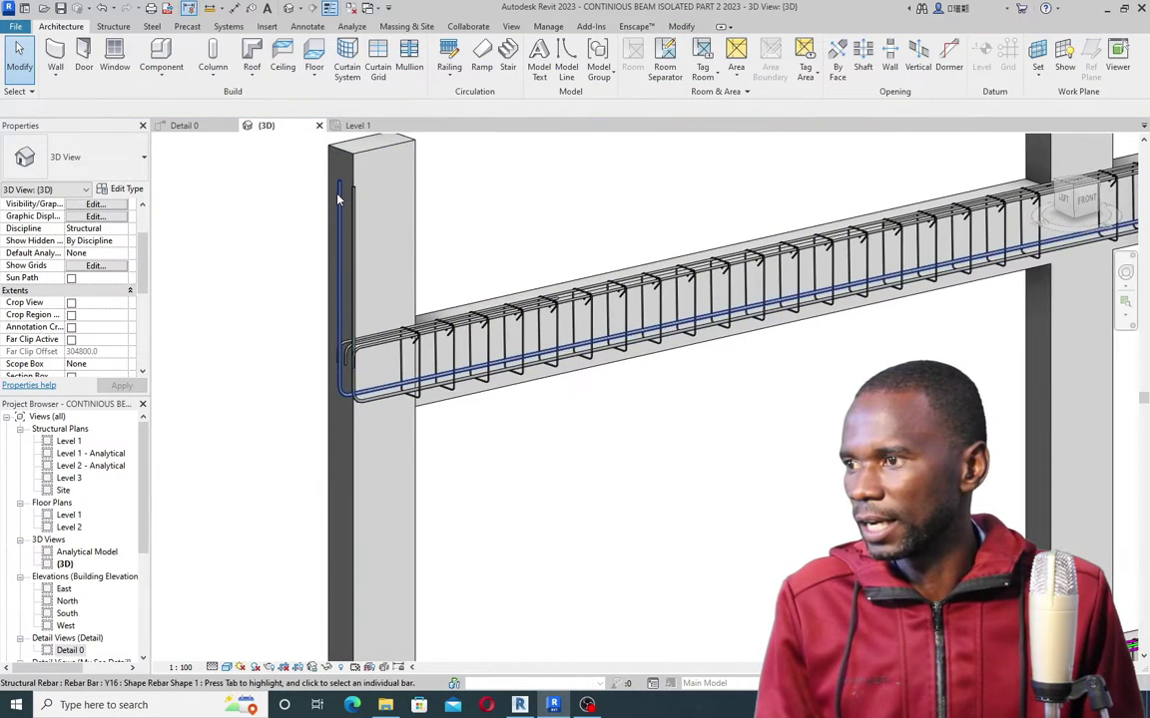
scroll(318, 290, "down", 5)
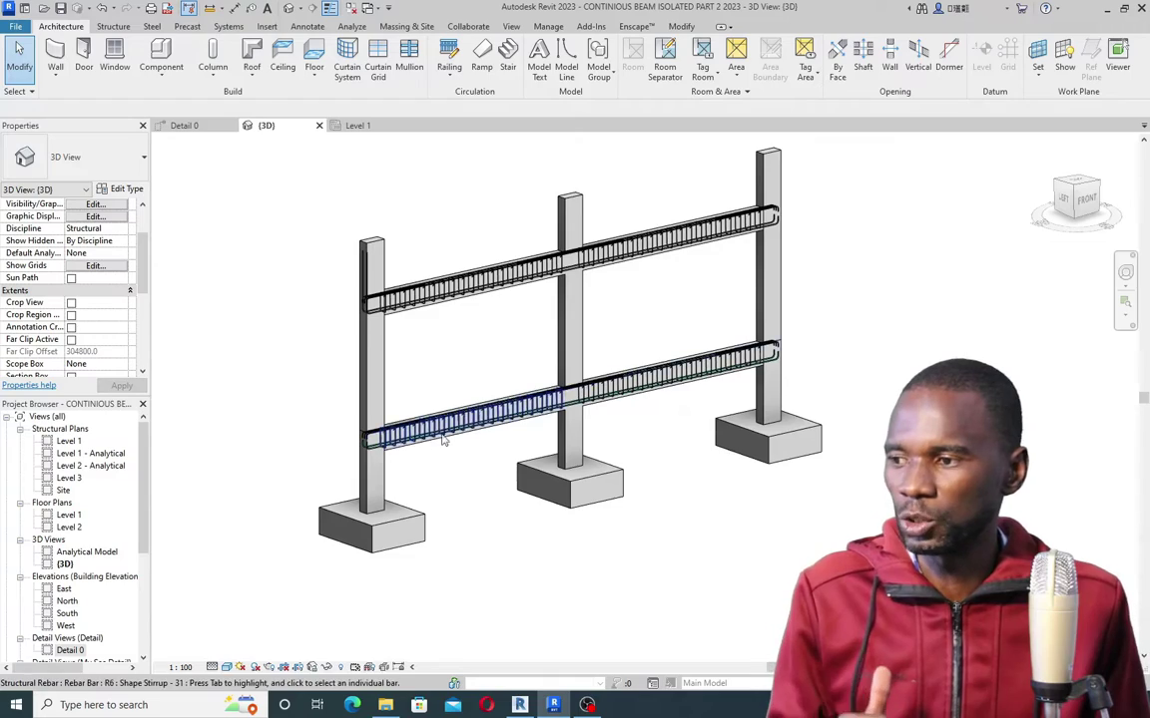
scroll(366, 439, "up", 6)
scroll(366, 439, "down", 5)
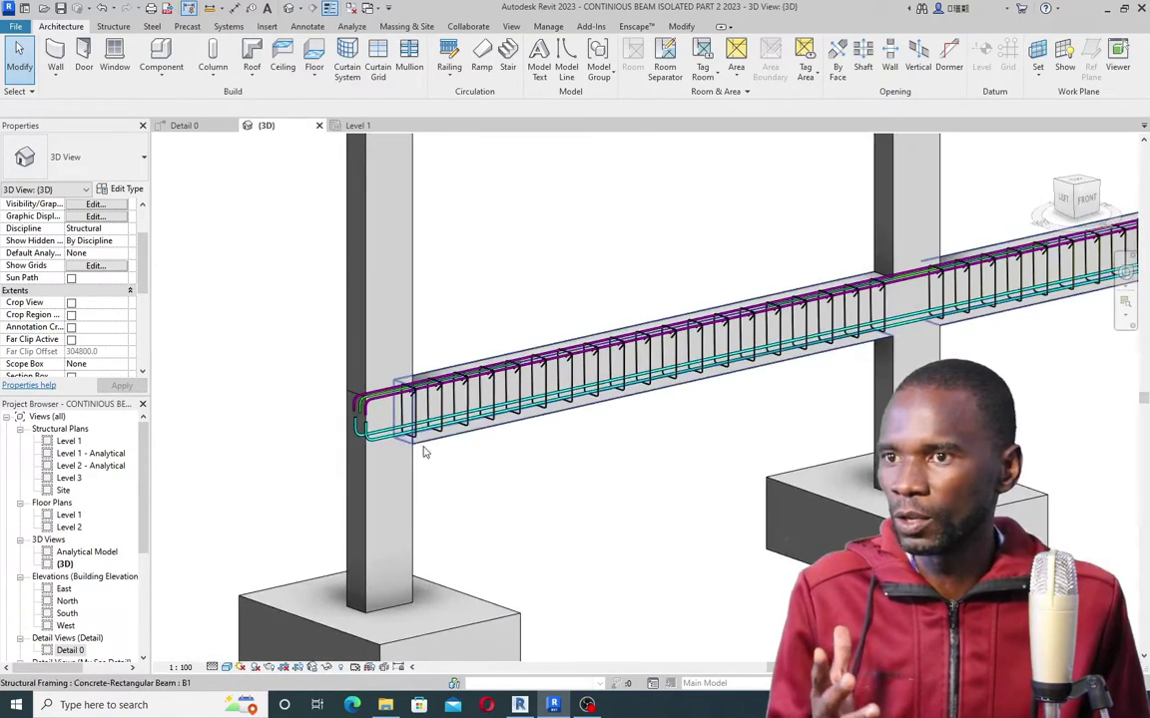
scroll(372, 460, "down", 4)
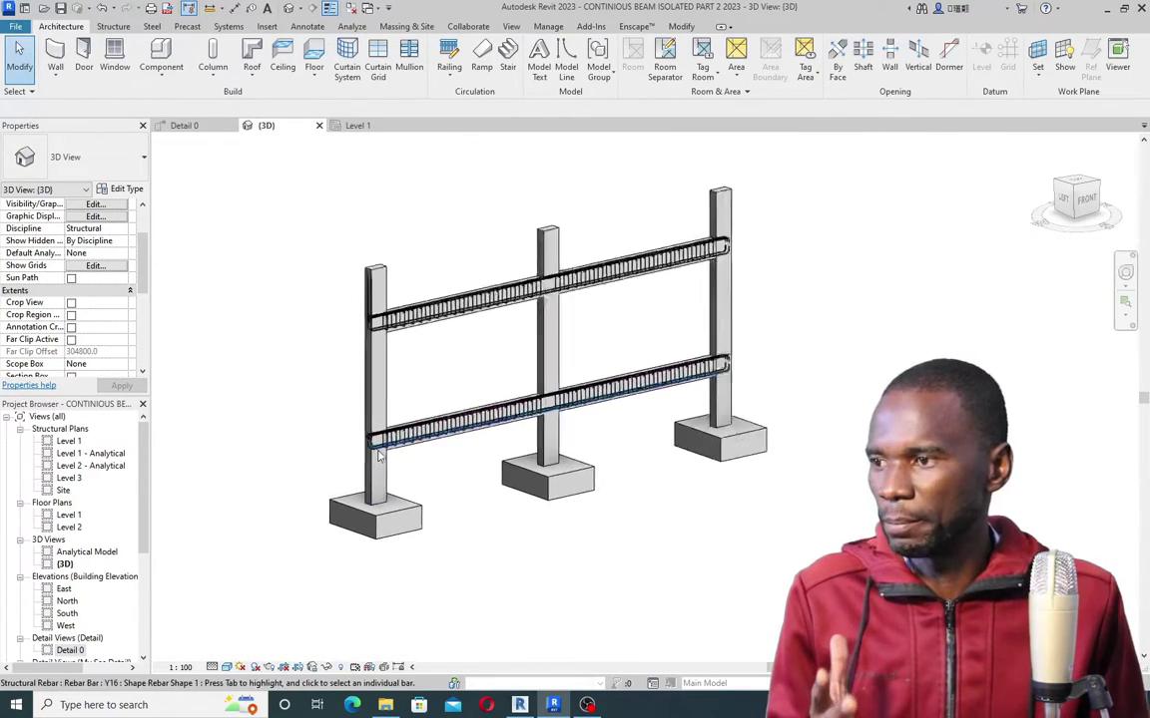
scroll(349, 340, "up", 6)
scroll(348, 340, "down", 5)
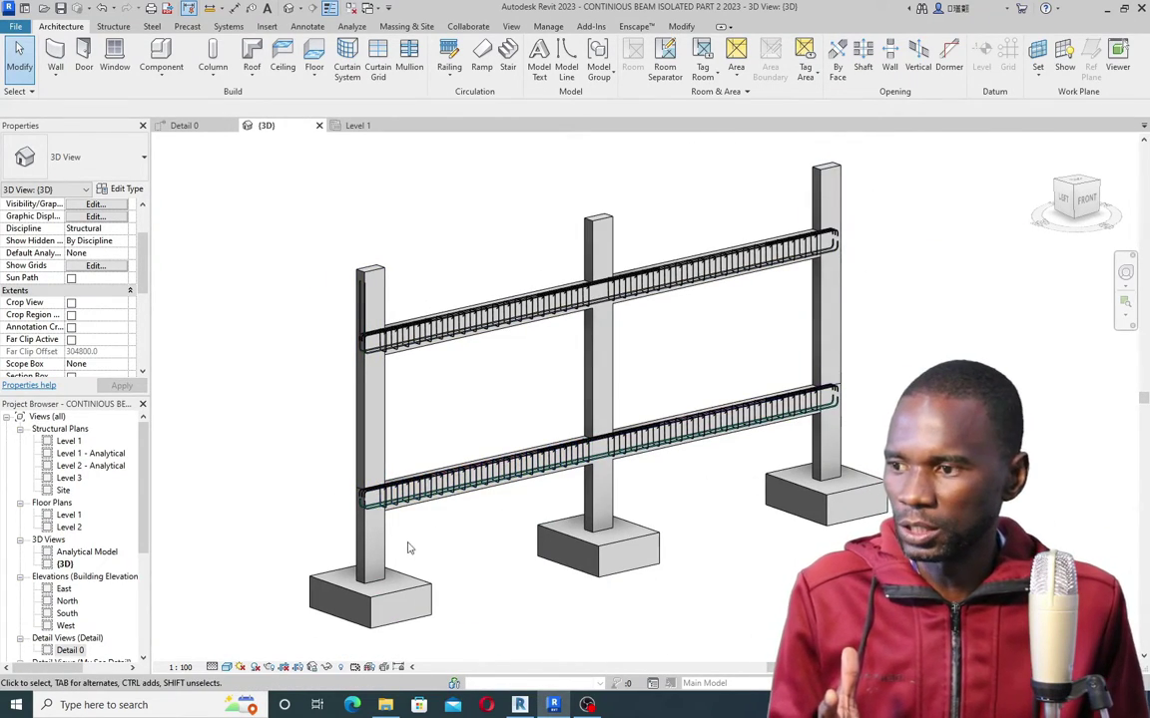
scroll(389, 519, "up", 3)
scroll(326, 314, "up", 4)
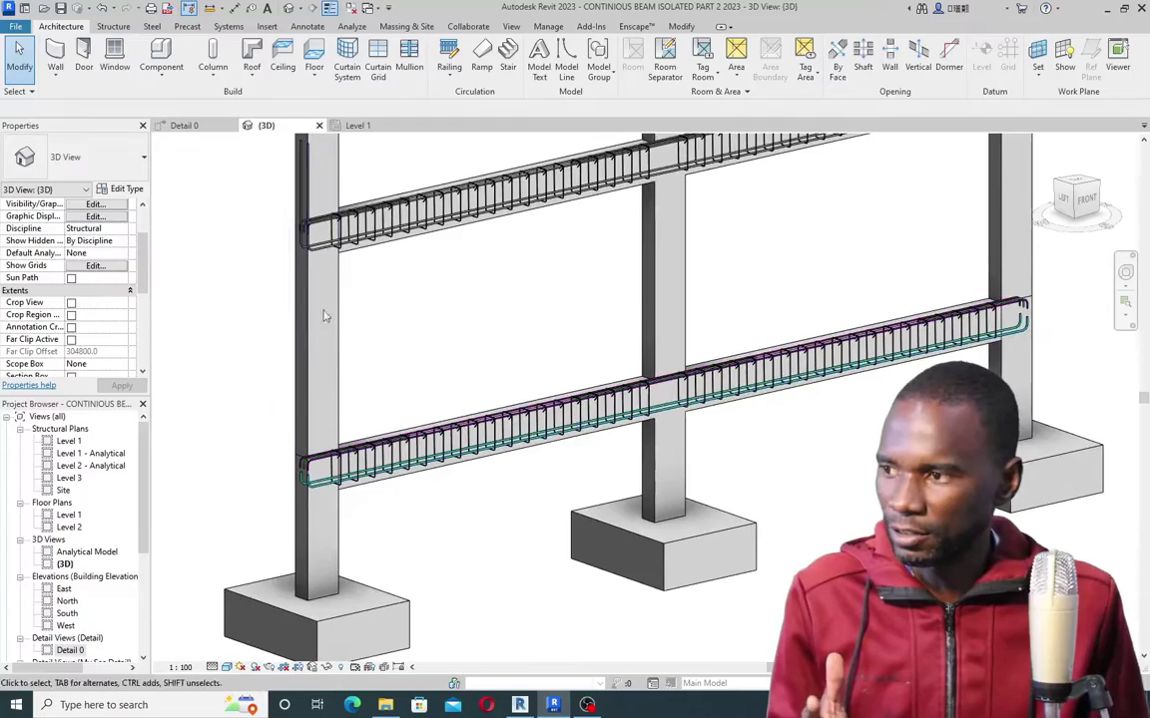
scroll(320, 259, "down", 3)
scroll(309, 207, "up", 5)
scroll(309, 207, "down", 5)
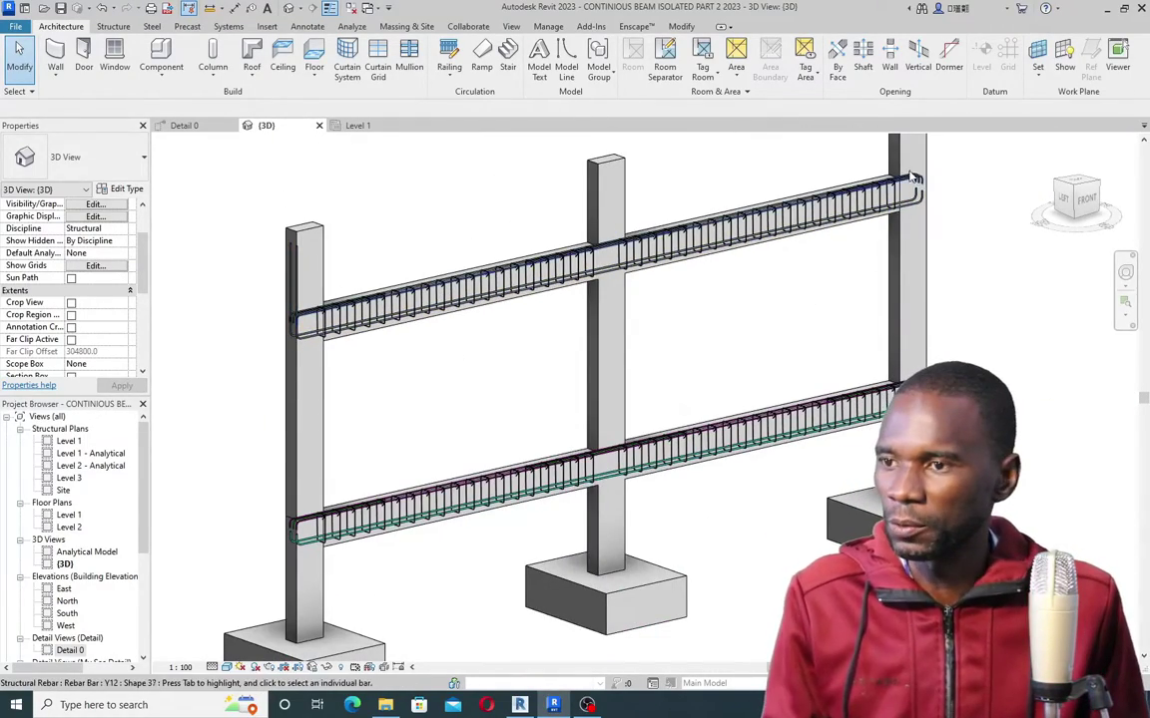
scroll(911, 178, "up", 4)
scroll(824, 266, "down", 6)
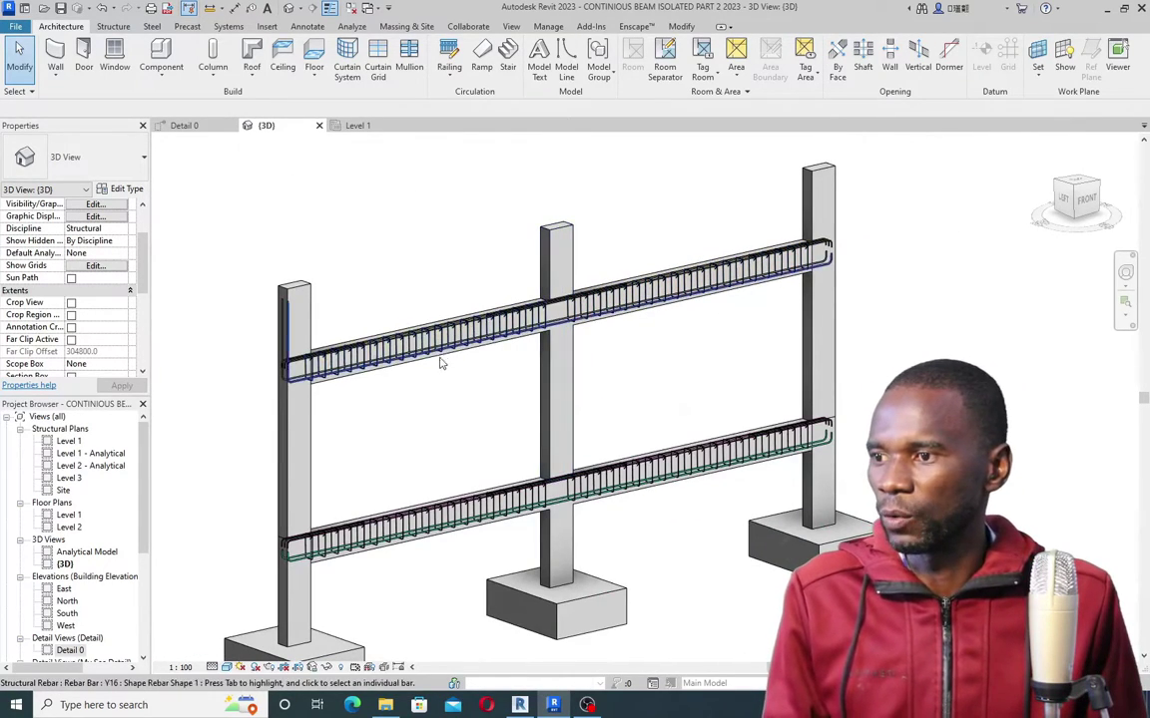
Step: Inspect the Detail 0 beam drawing, then switch to the Level 1 structural plan
left_click(184, 125)
scroll(532, 295, "down", 3)
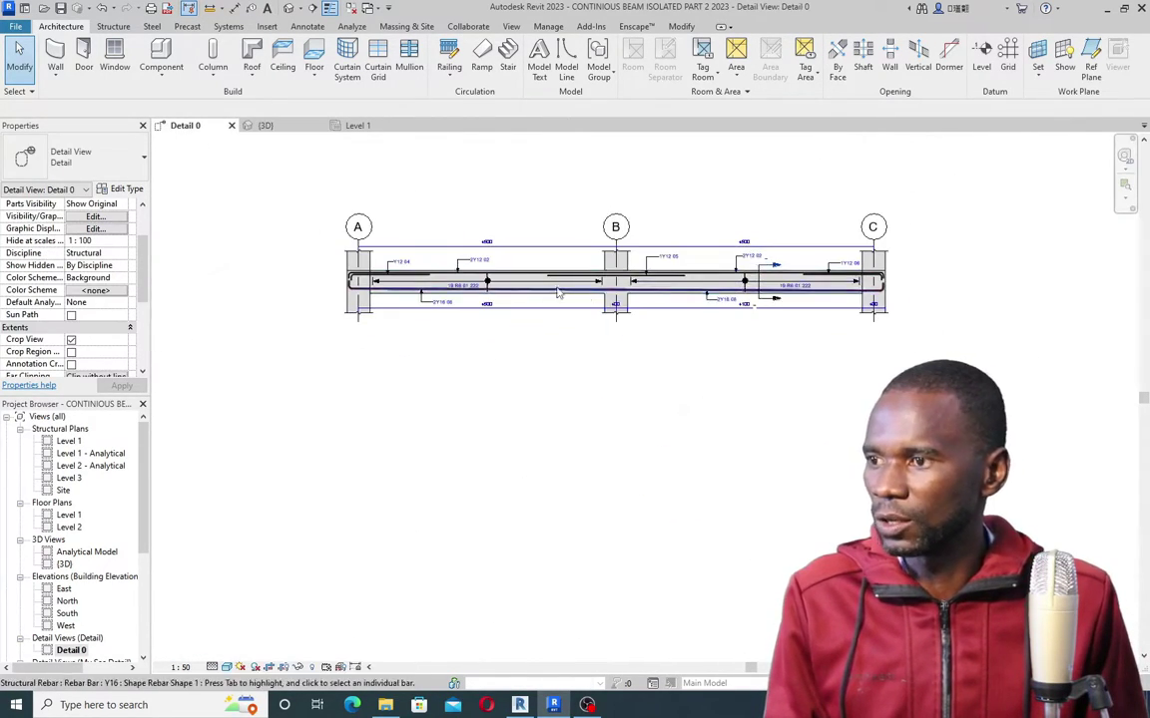
scroll(544, 297, "up", 3)
scroll(562, 301, "down", 3)
scroll(870, 289, "up", 5)
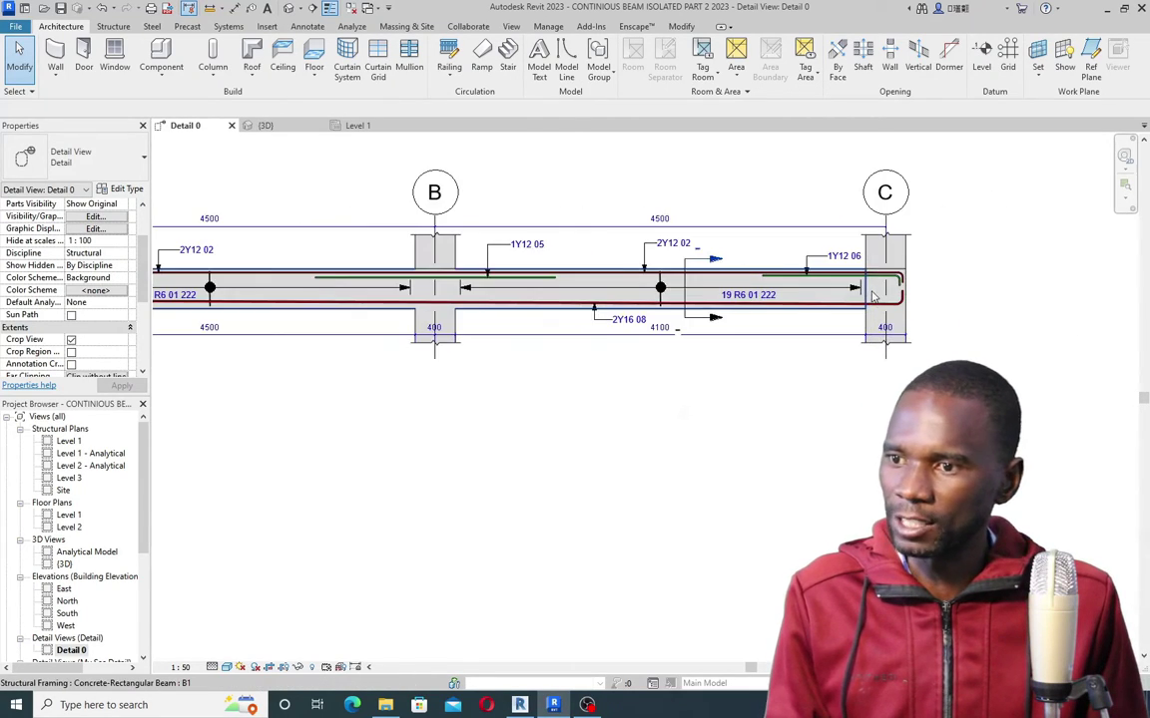
left_click(357, 125)
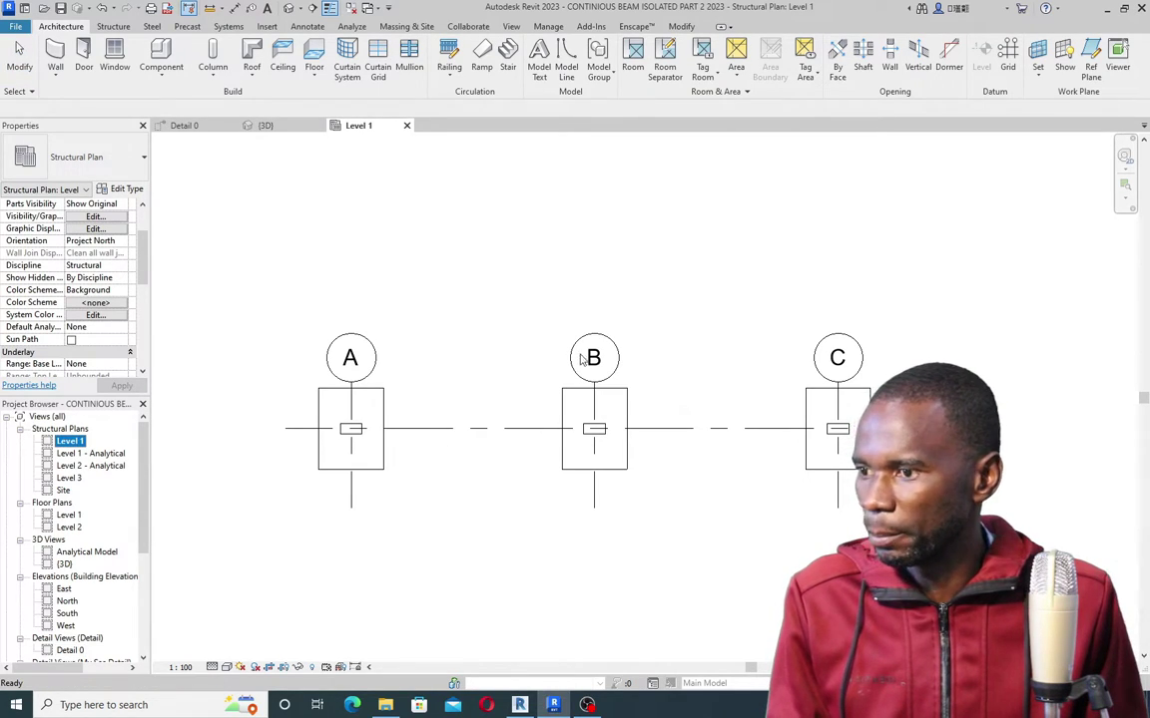
Step: Draw a My Sec Detail section along grid 1 from left of grid A past grid C, with reduced view depth
scroll(582, 360, "down", 1)
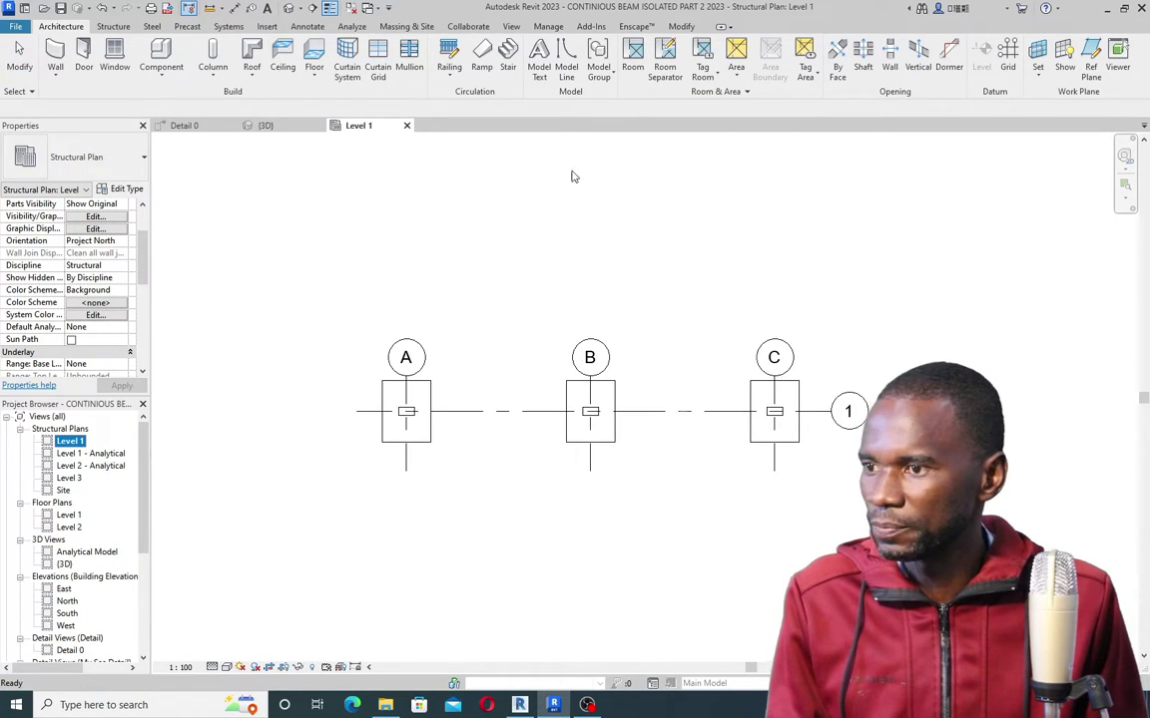
left_click(509, 26)
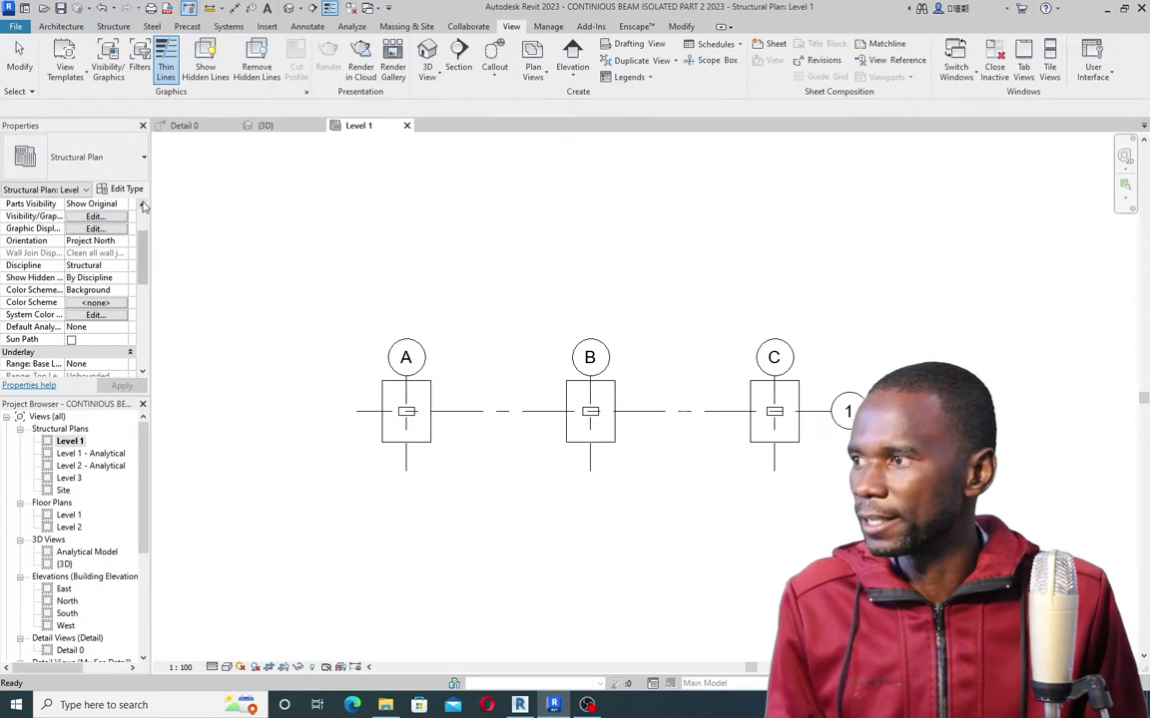
left_click(458, 52)
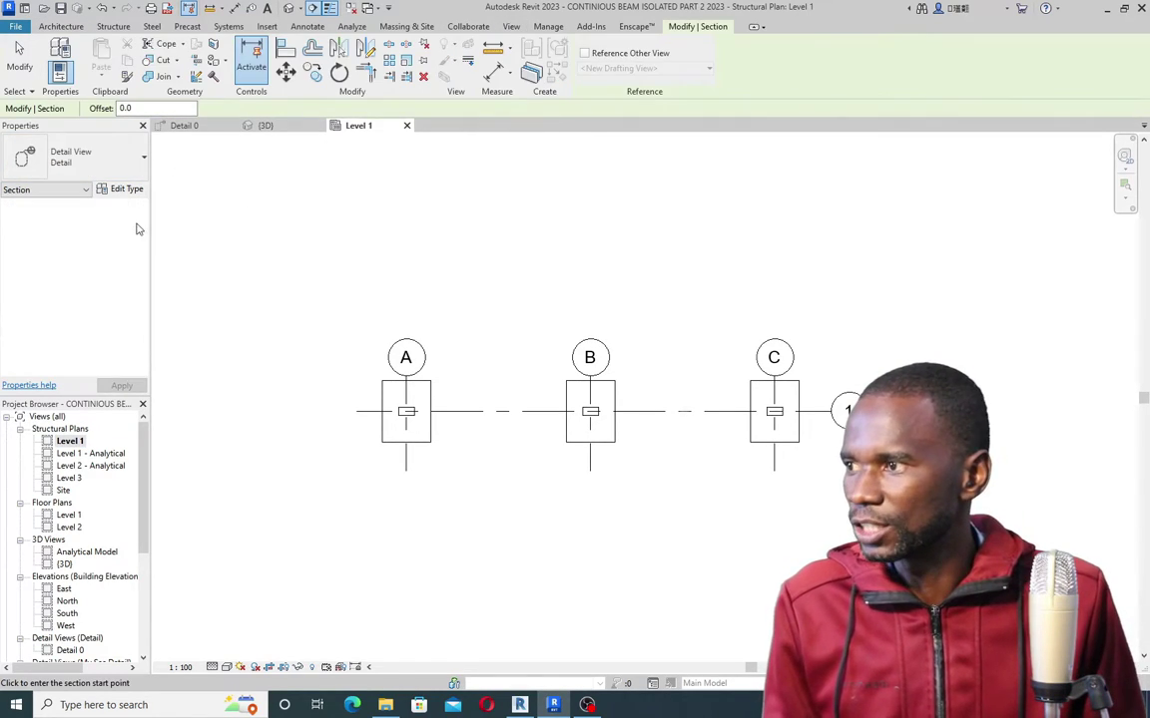
left_click(141, 161)
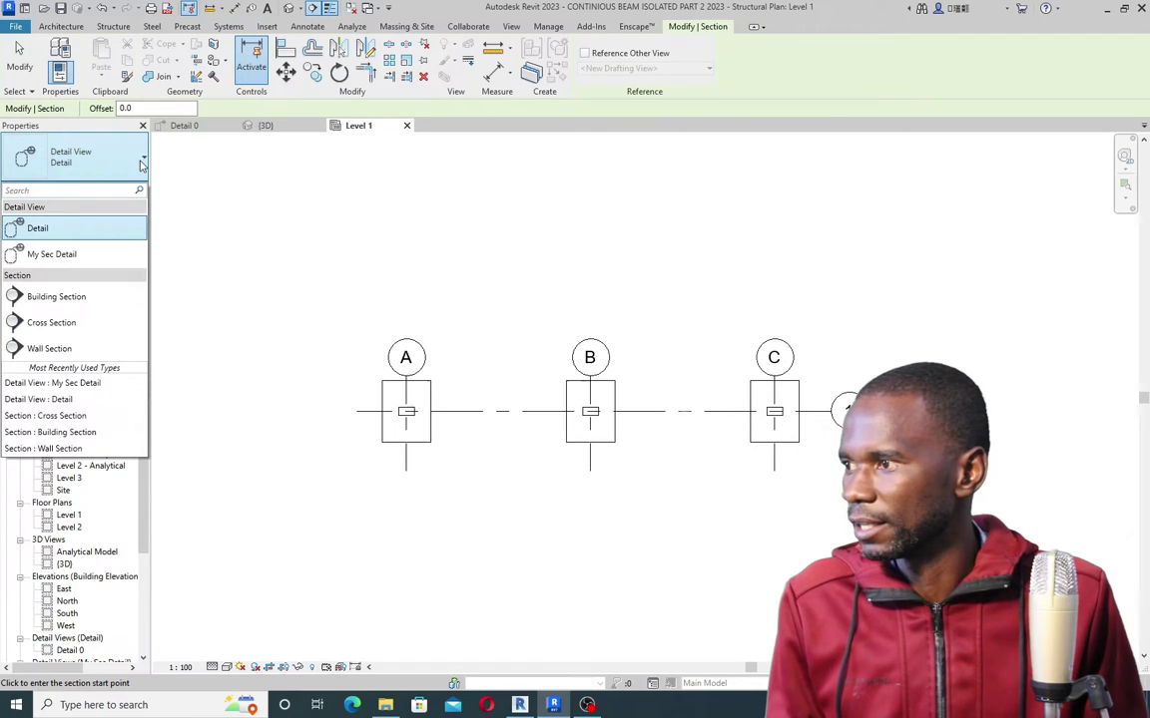
left_click(45, 252)
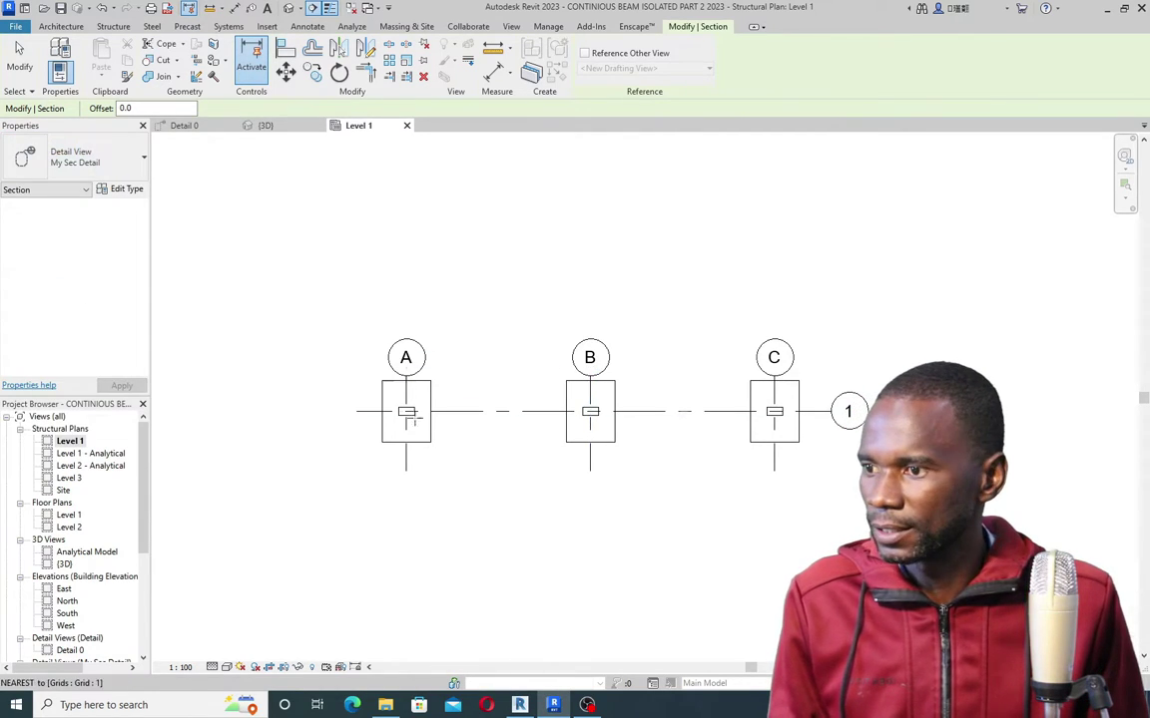
left_click(363, 408)
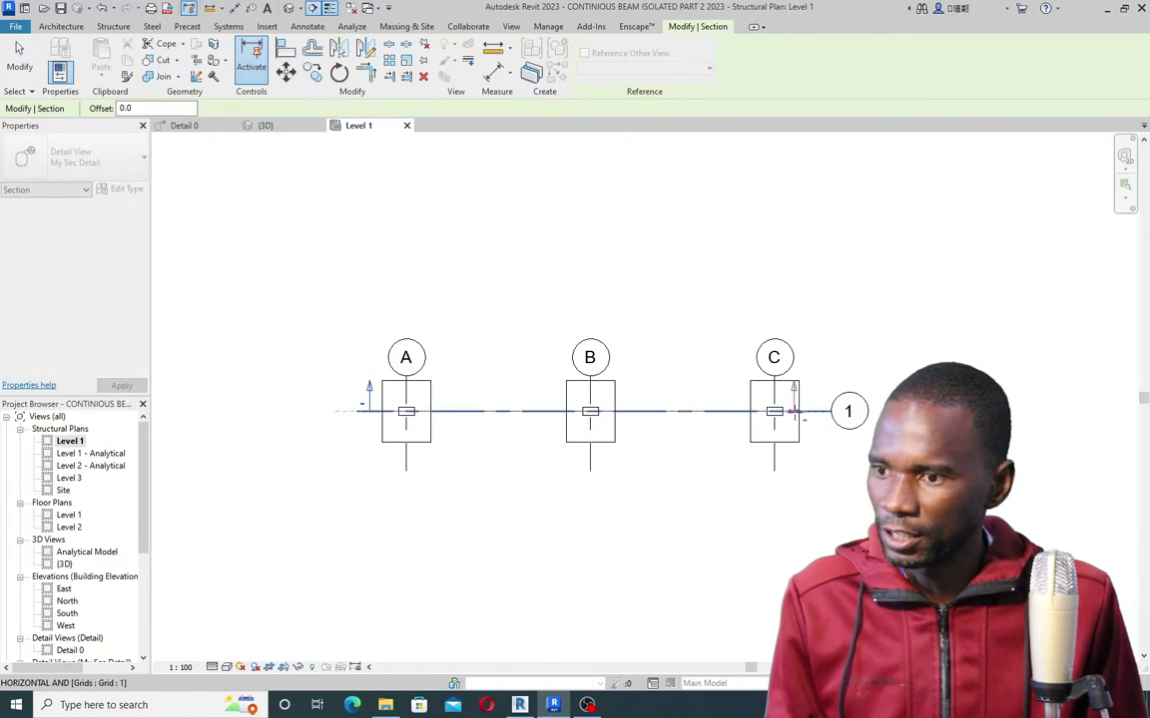
left_click(822, 411)
left_click_drag(597, 197, 614, 372)
left_click(686, 299)
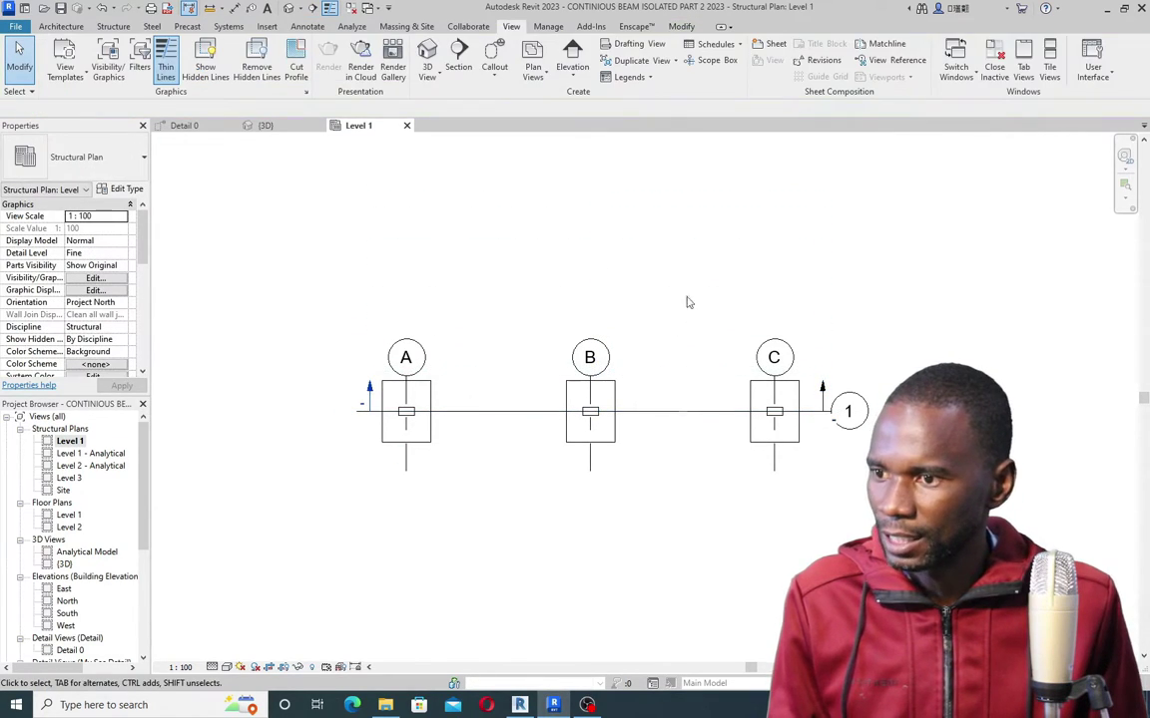
scroll(446, 395, "up", 2)
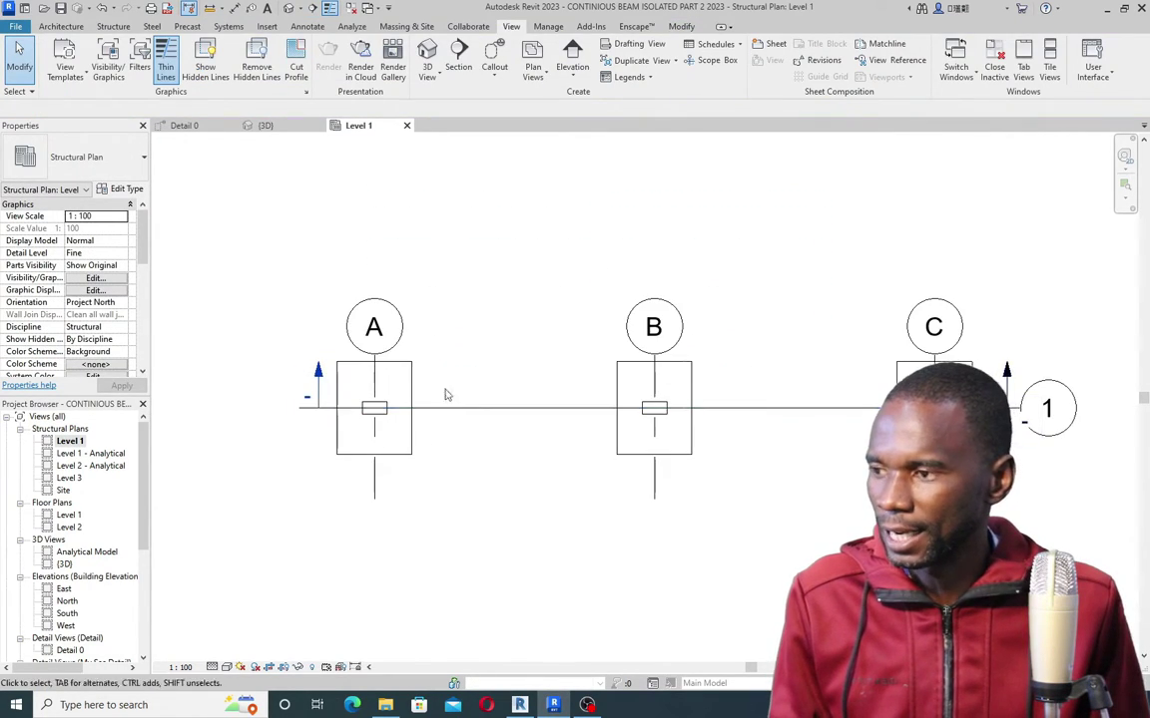
Step: Open the new Detail 2 section view
double_click(317, 371)
scroll(516, 356, "down", 3)
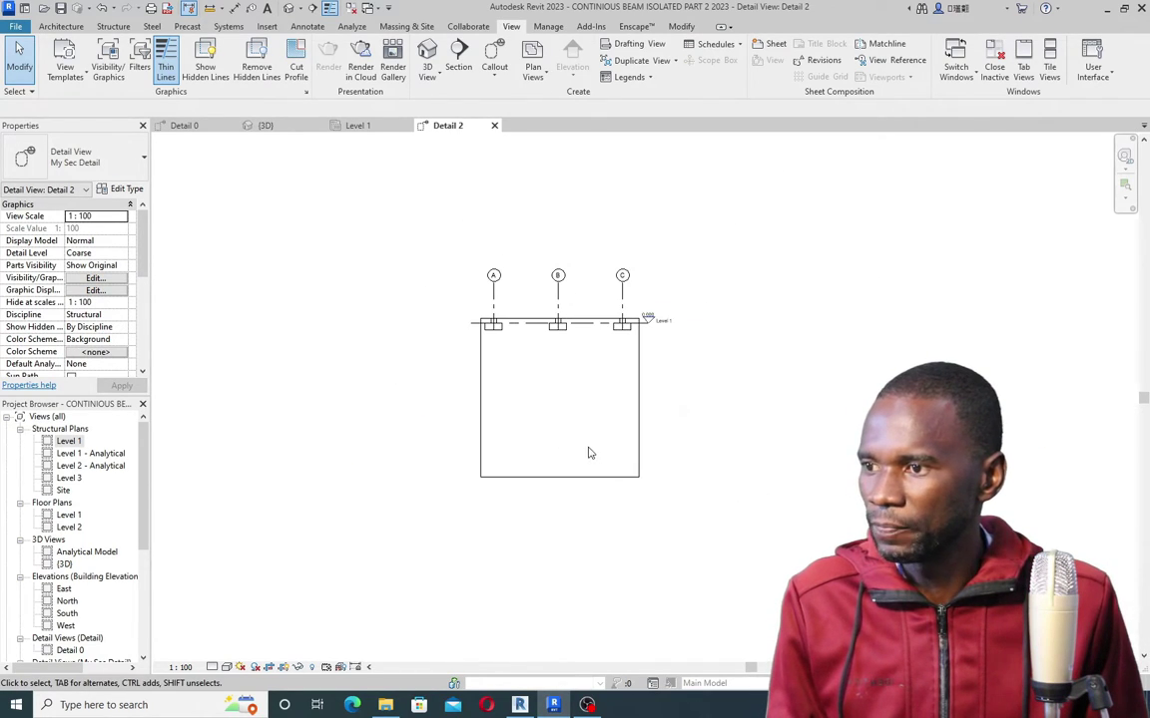
scroll(588, 453, "up", 3)
scroll(549, 483, "down", 3)
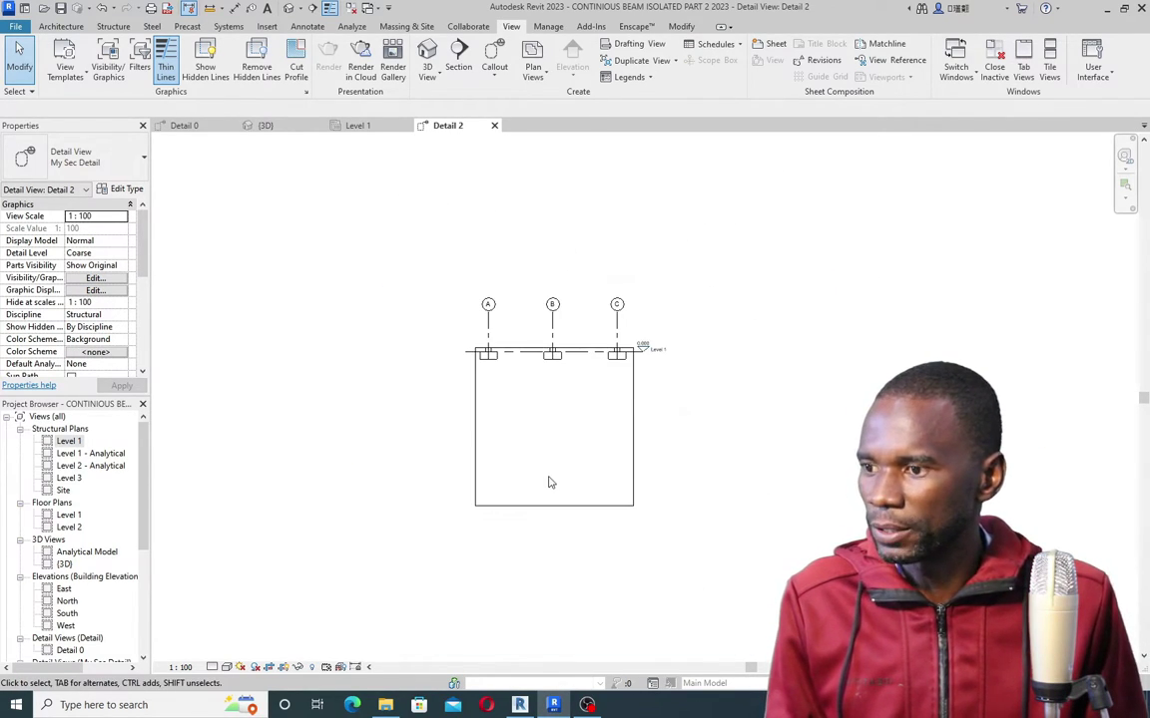
Step: Crop the view tightly around the Level 3 beam and lower grid heads A–C just above it
left_click(560, 351)
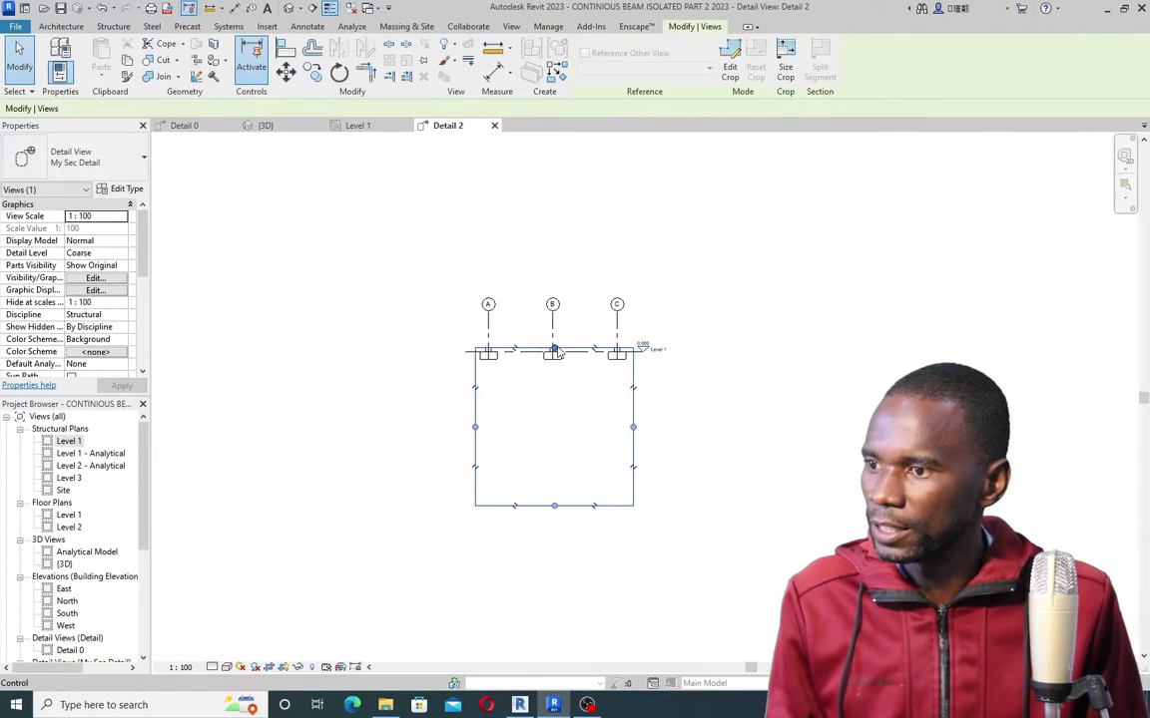
left_click_drag(554, 350, 554, 195)
scroll(508, 328, "up", 3)
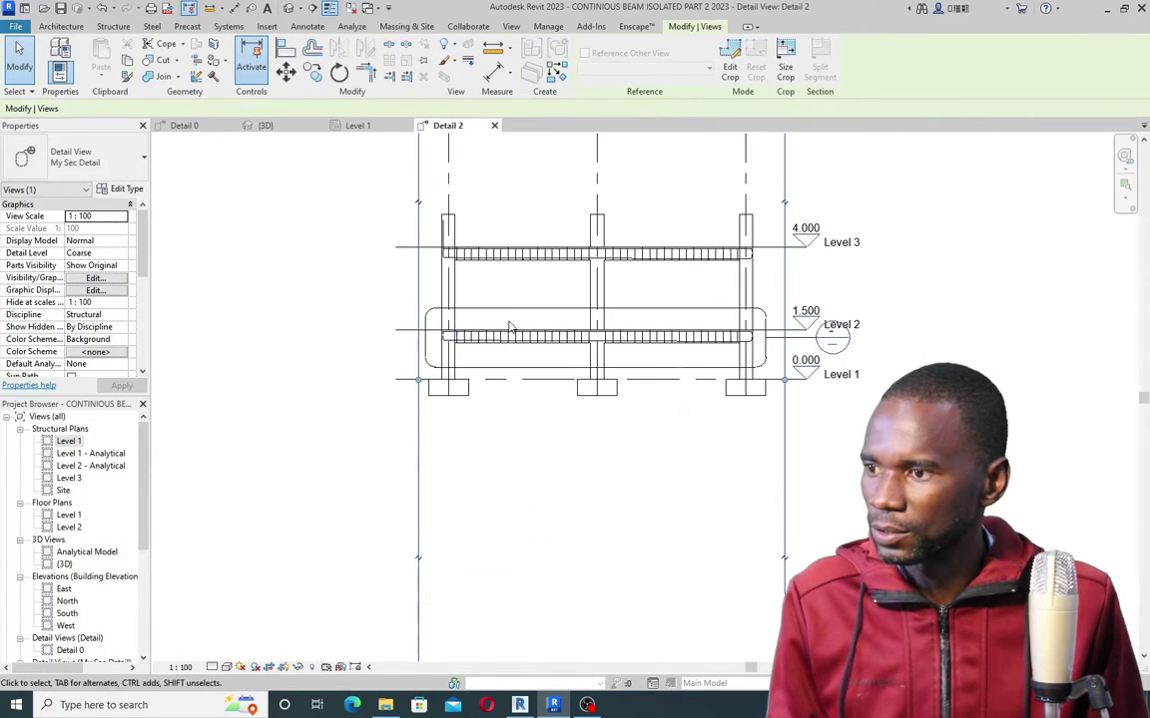
scroll(599, 479, "down", 2)
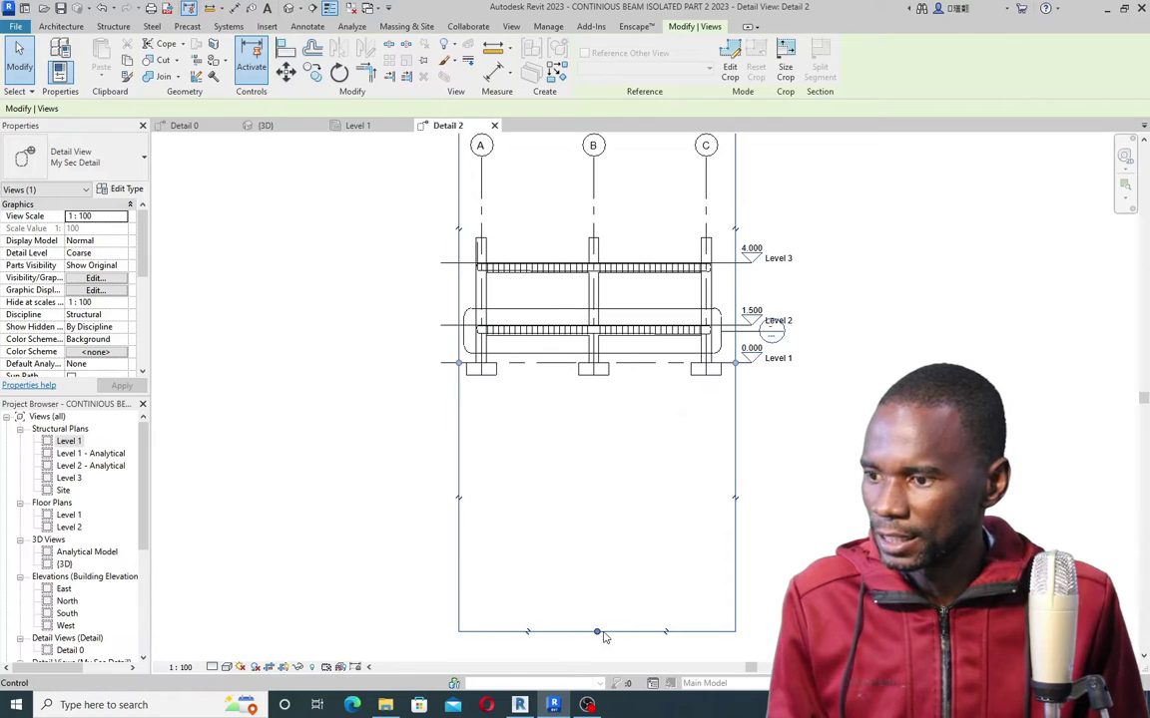
left_click_drag(598, 633, 625, 292)
scroll(567, 399, "down", 2)
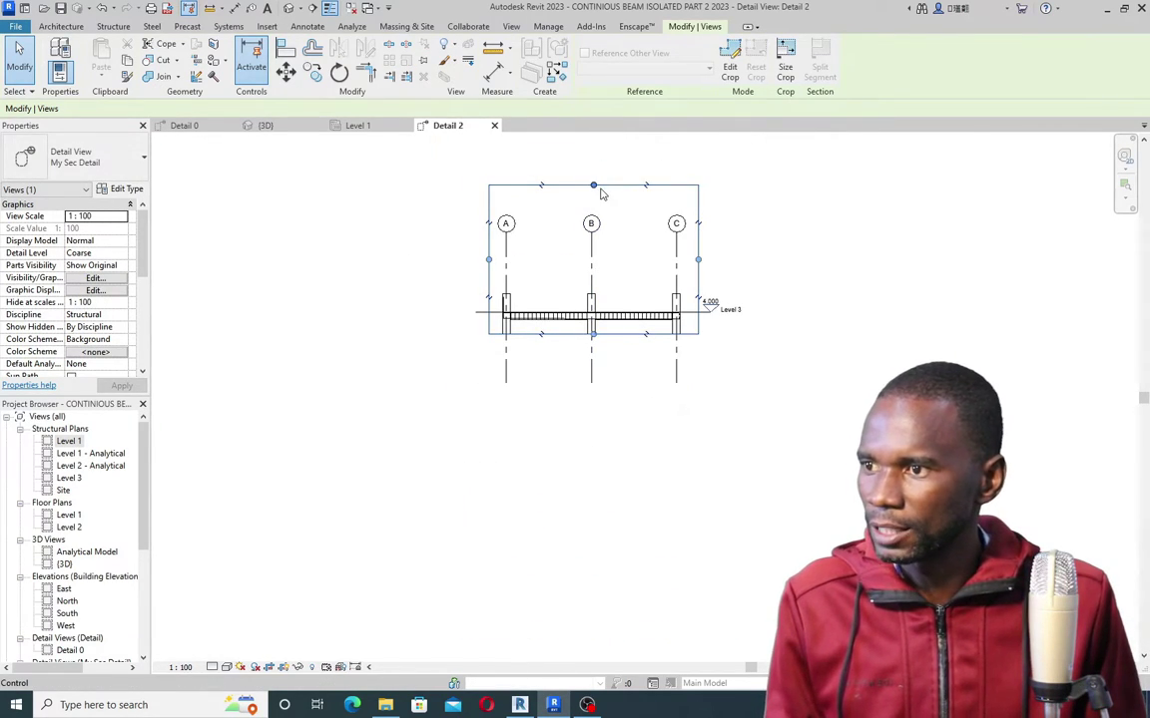
left_click_drag(594, 187, 611, 289)
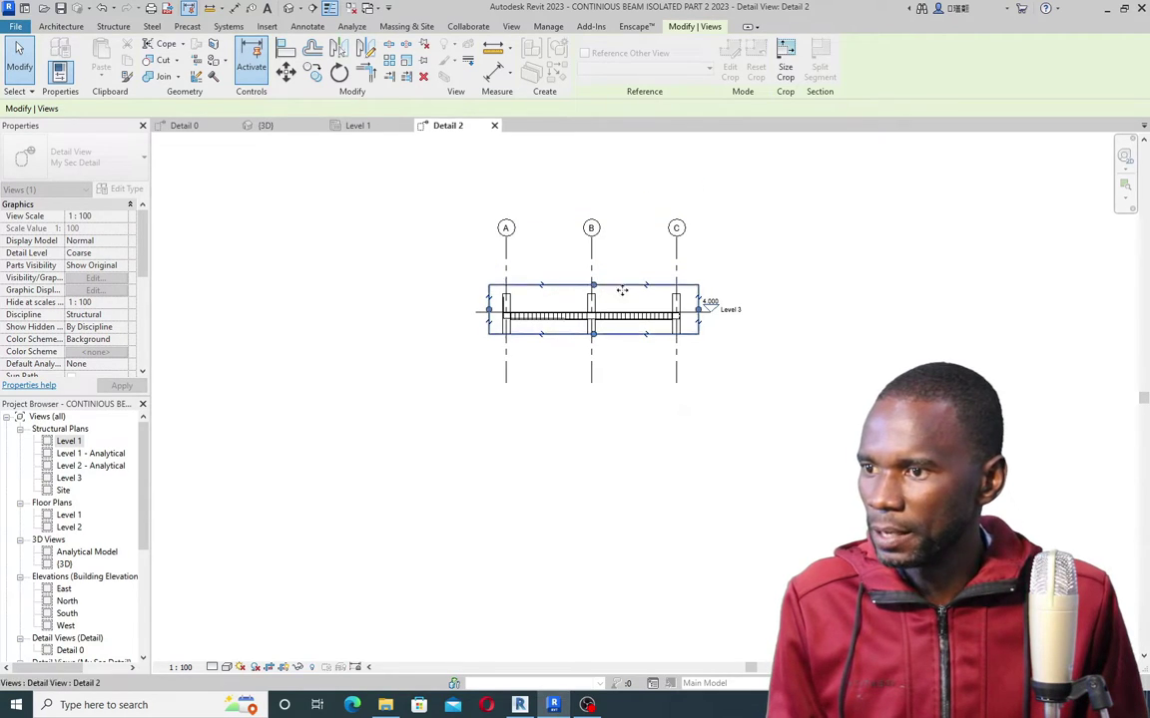
scroll(685, 319, "up", 2)
left_click(674, 250)
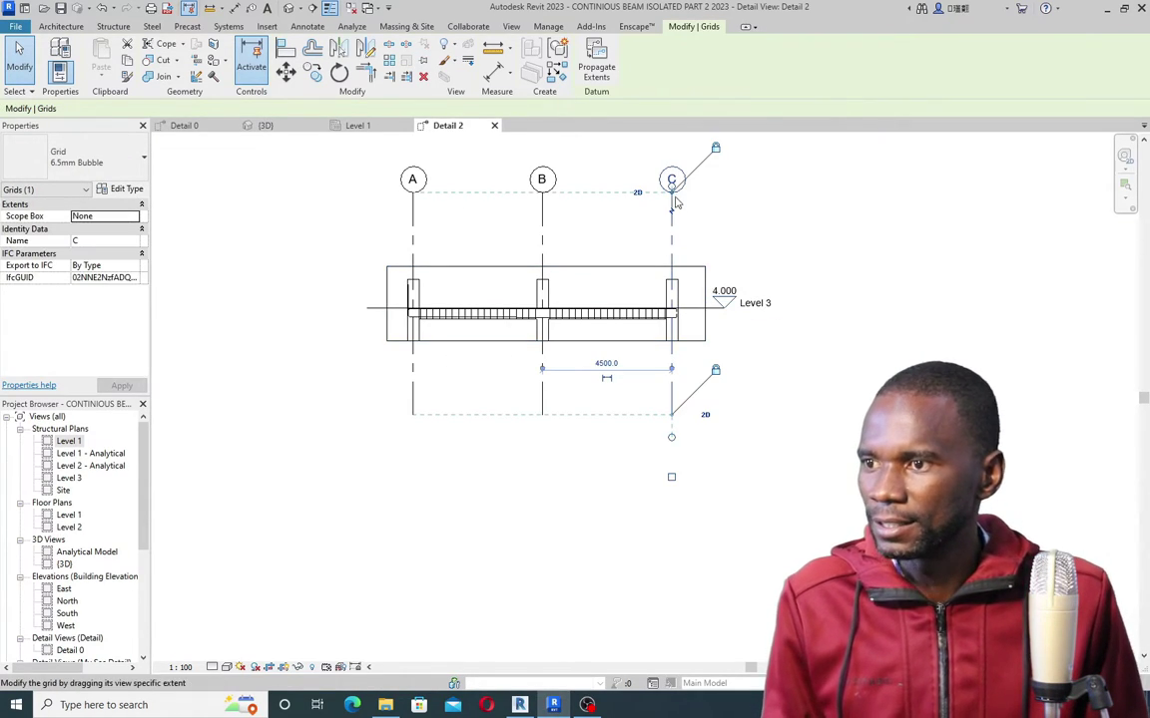
left_click_drag(674, 196, 675, 257)
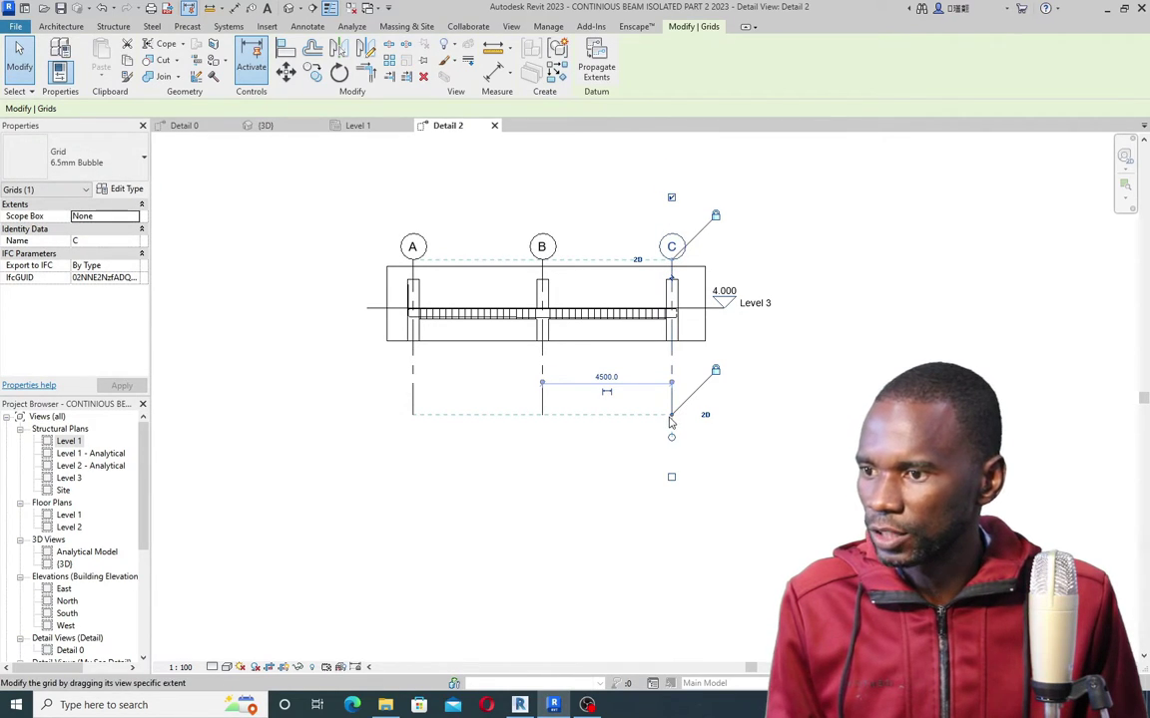
Step: Set the Detail 2 view to Fine detail level and 1:50 scale
left_click(772, 326)
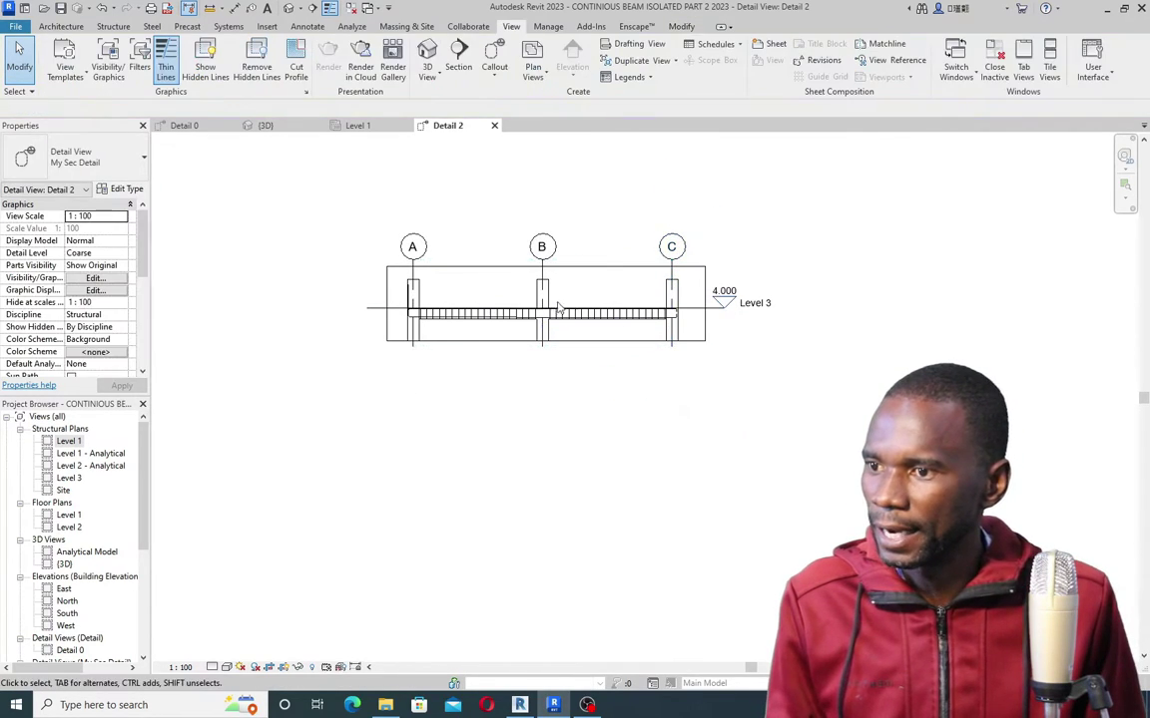
scroll(559, 310, "up", 5)
scroll(552, 301, "down", 2)
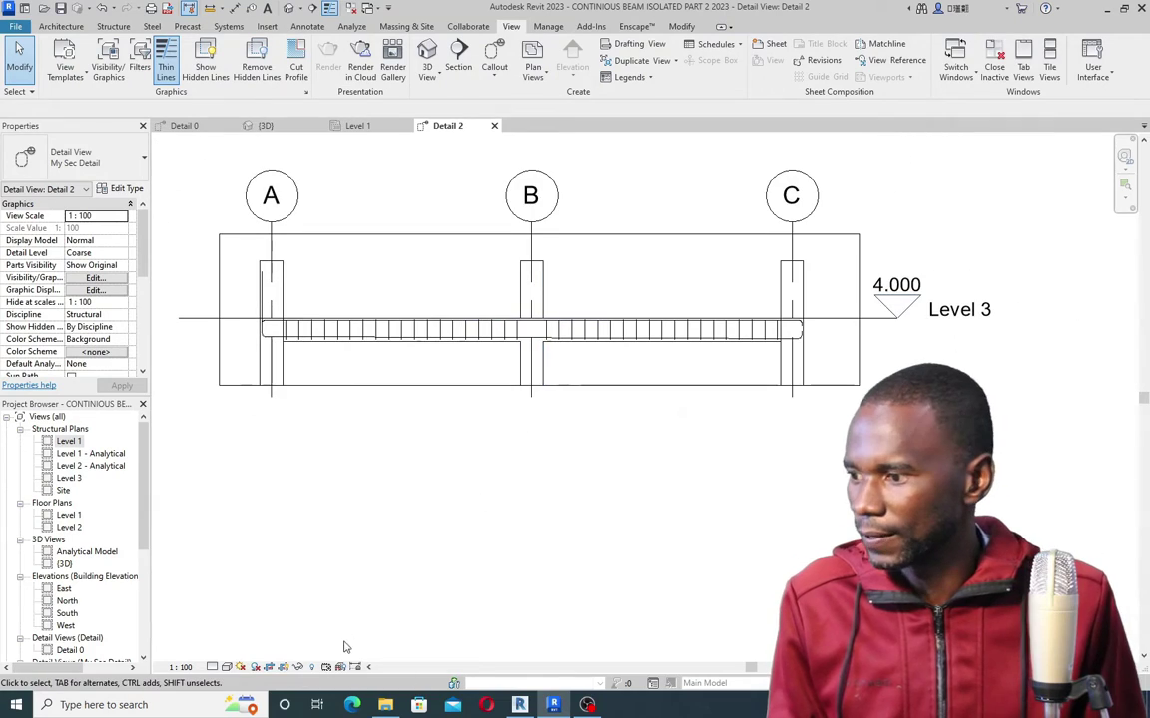
left_click(212, 667)
left_click(219, 653)
left_click(180, 667)
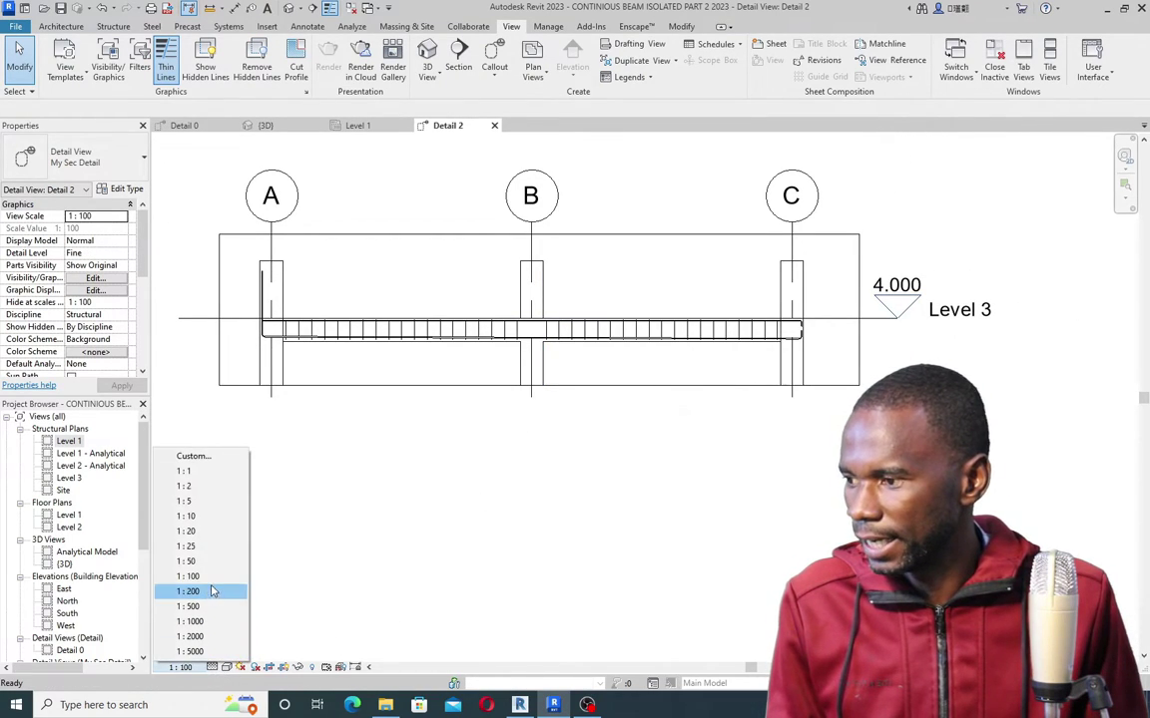
left_click(188, 561)
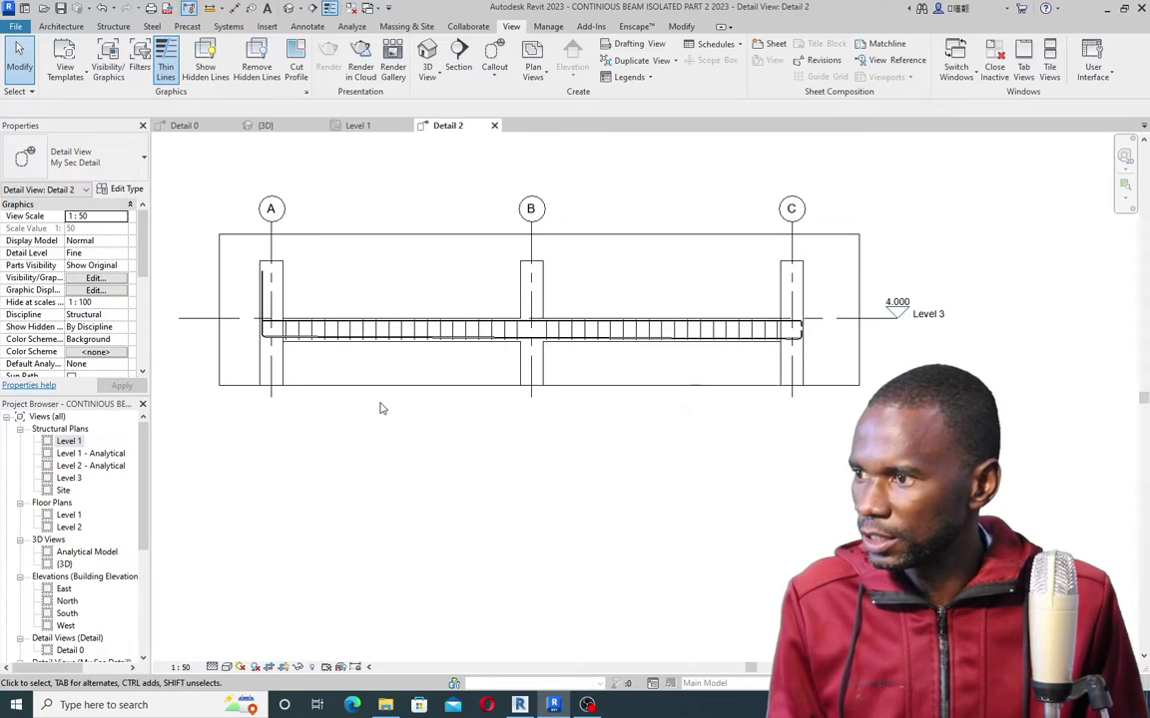
Step: Zoom in to inspect the stirrups and the longitudinal bars hooking into the column at grid A
scroll(389, 382, "up", 4)
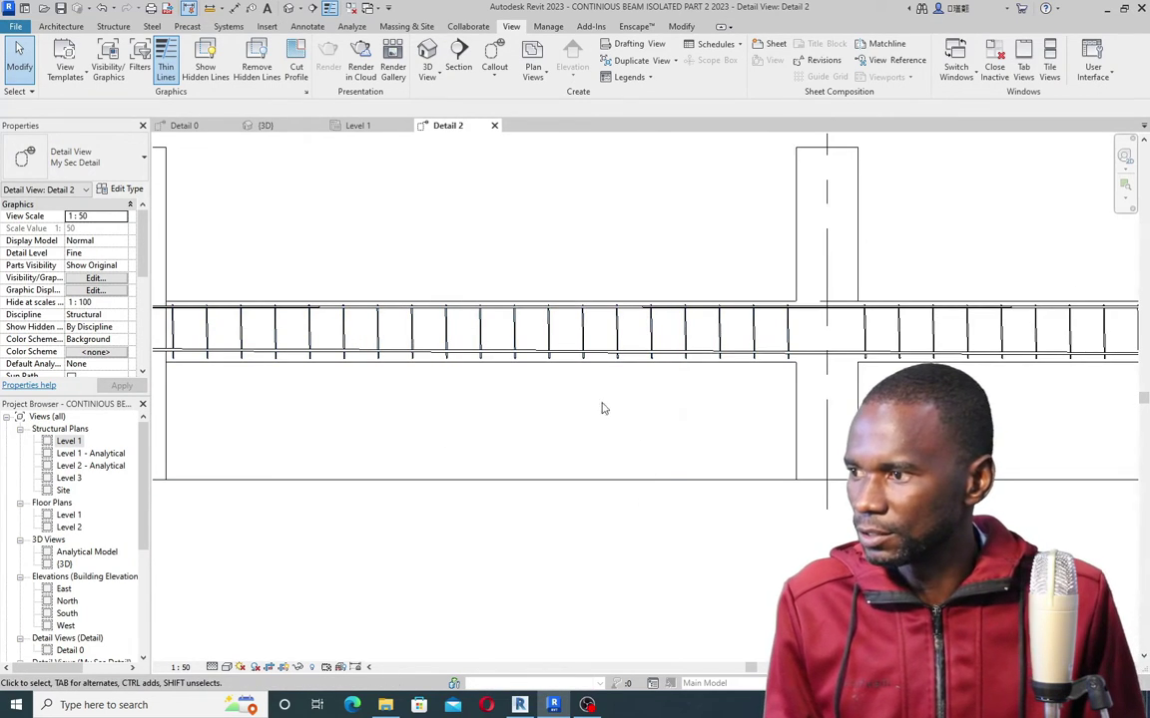
scroll(579, 404, "down", 3)
scroll(340, 374, "up", 5)
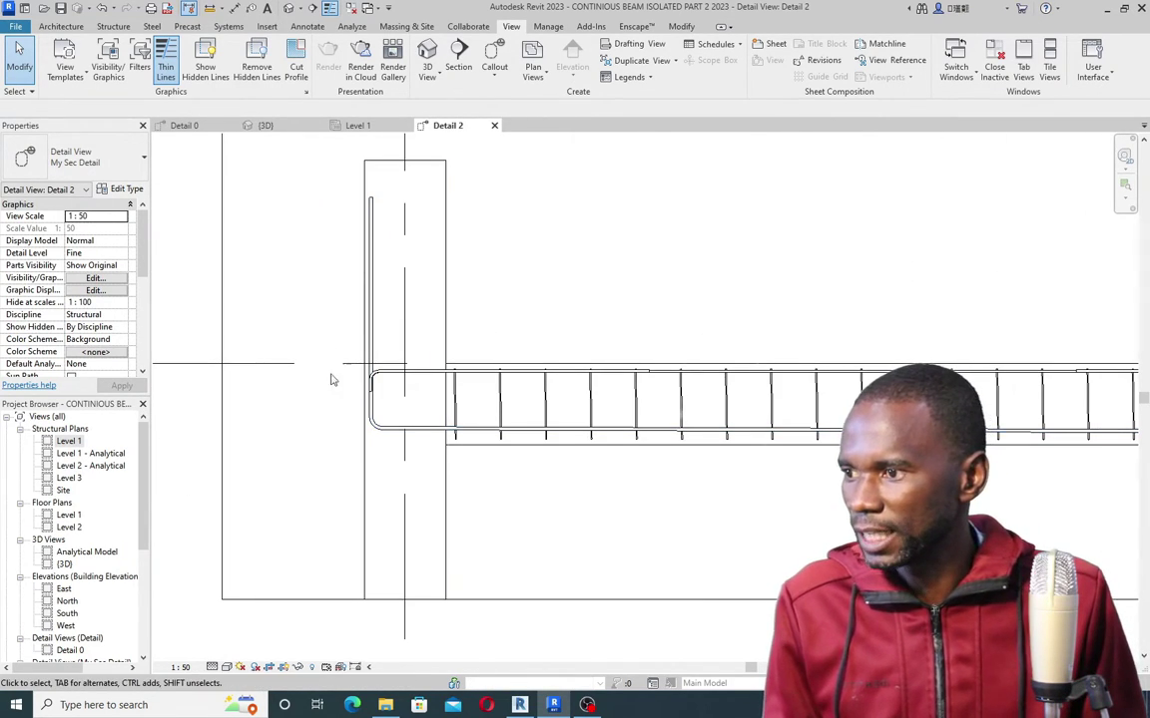
scroll(344, 364, "down", 3)
scroll(349, 335, "up", 4)
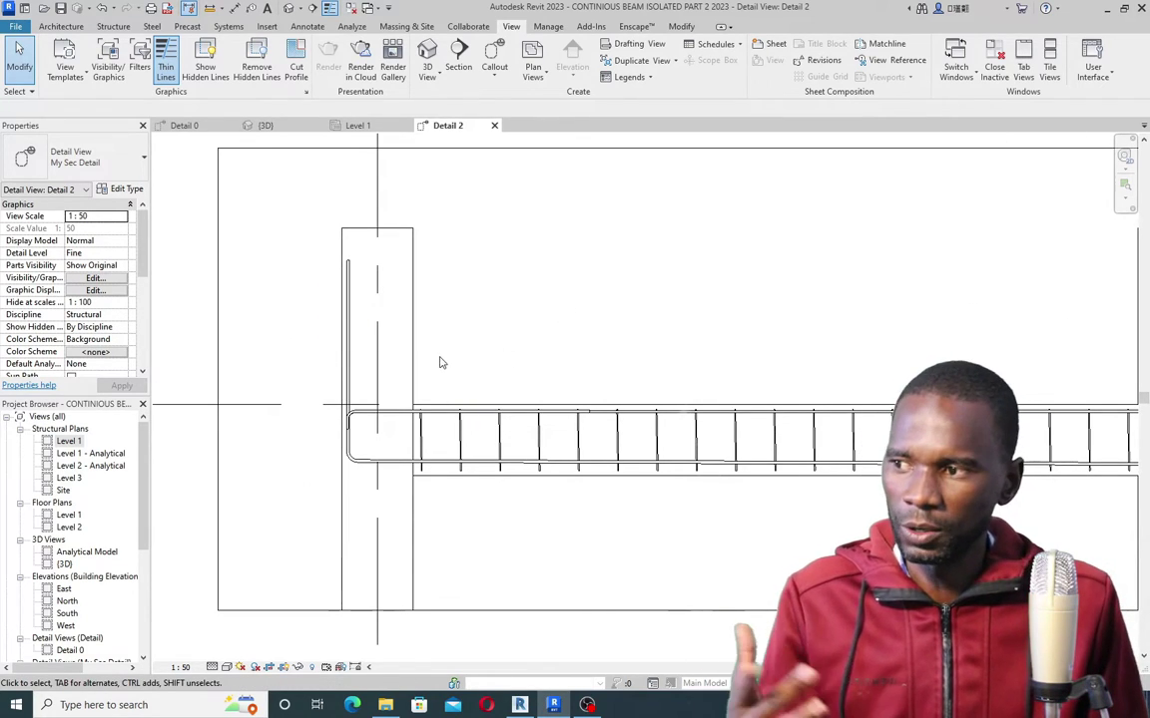
scroll(360, 367, "up", 2)
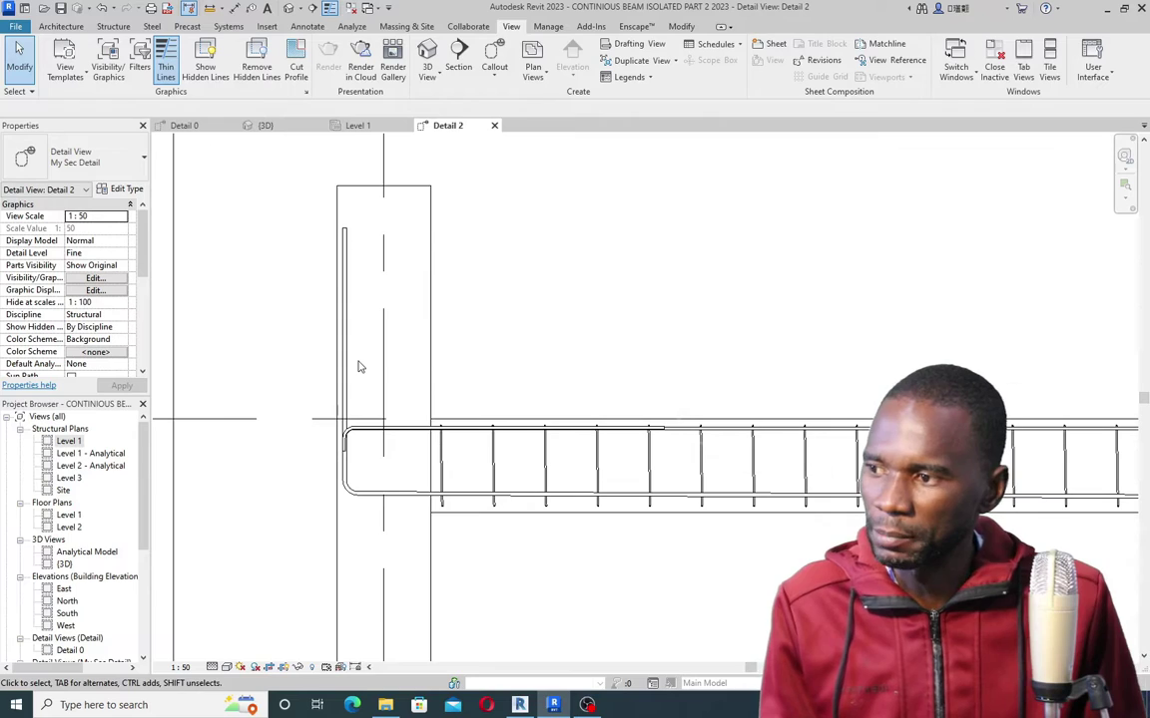
scroll(359, 366, "down", 1)
scroll(357, 366, "down", 2)
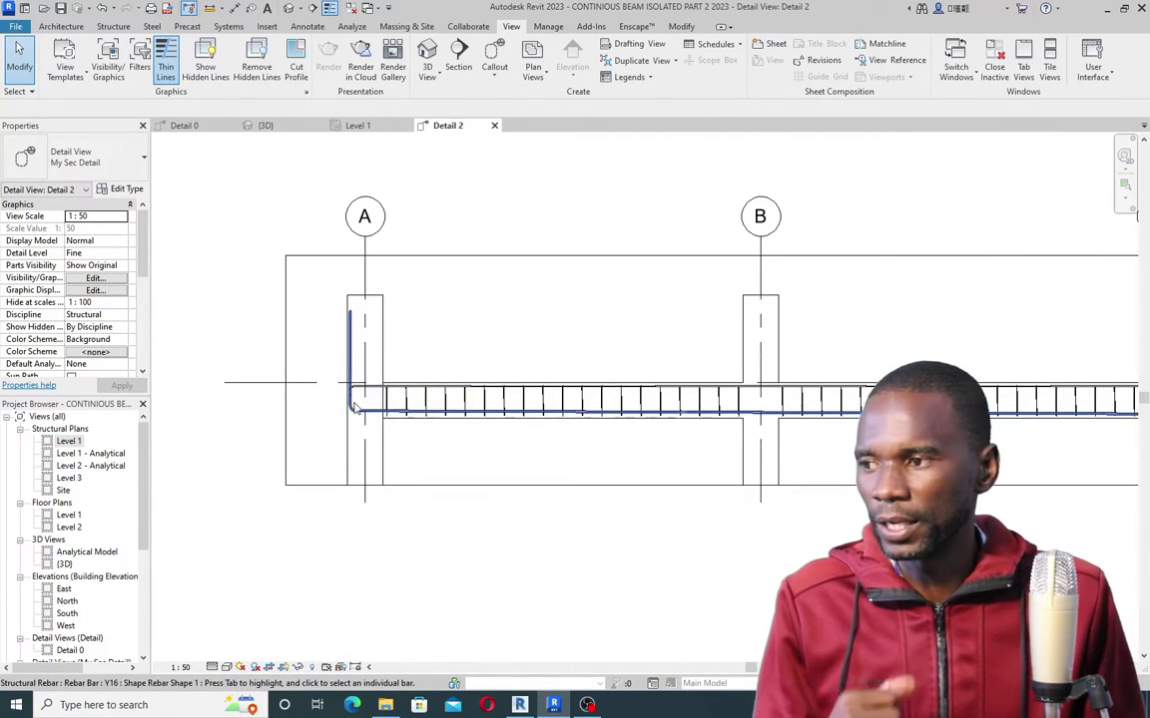
scroll(354, 407, "down", 1)
scroll(440, 405, "up", 2)
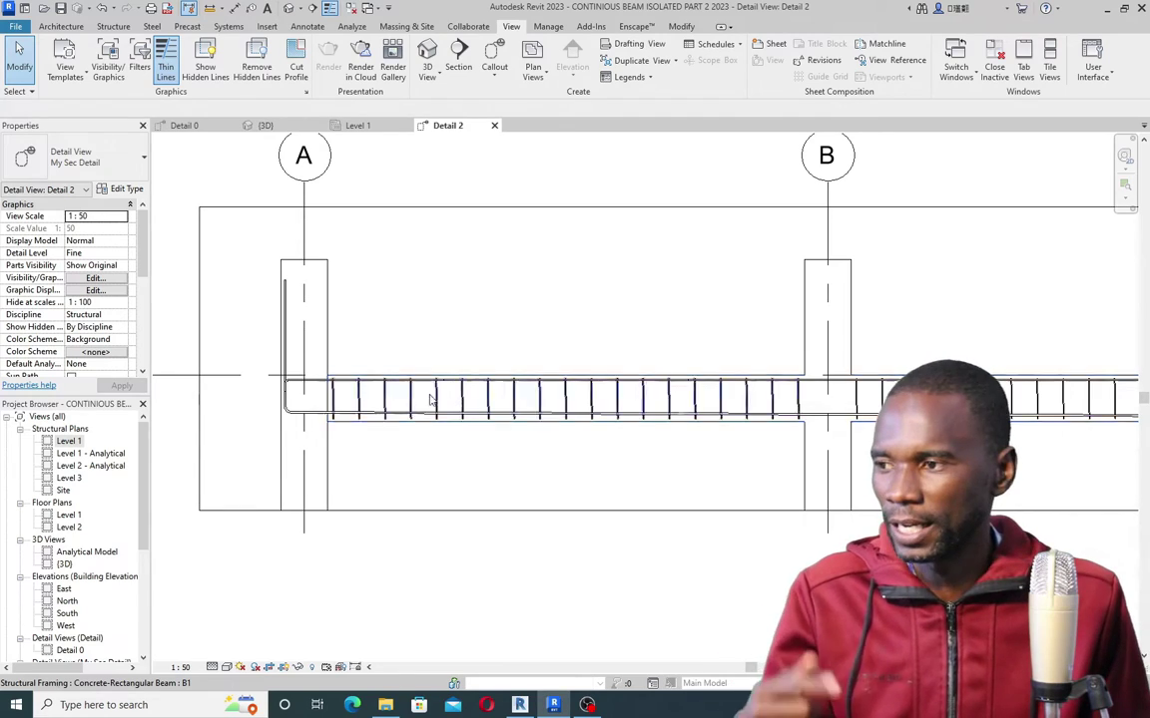
scroll(362, 390, "down", 3)
scroll(340, 369, "up", 4)
scroll(299, 349, "up", 4)
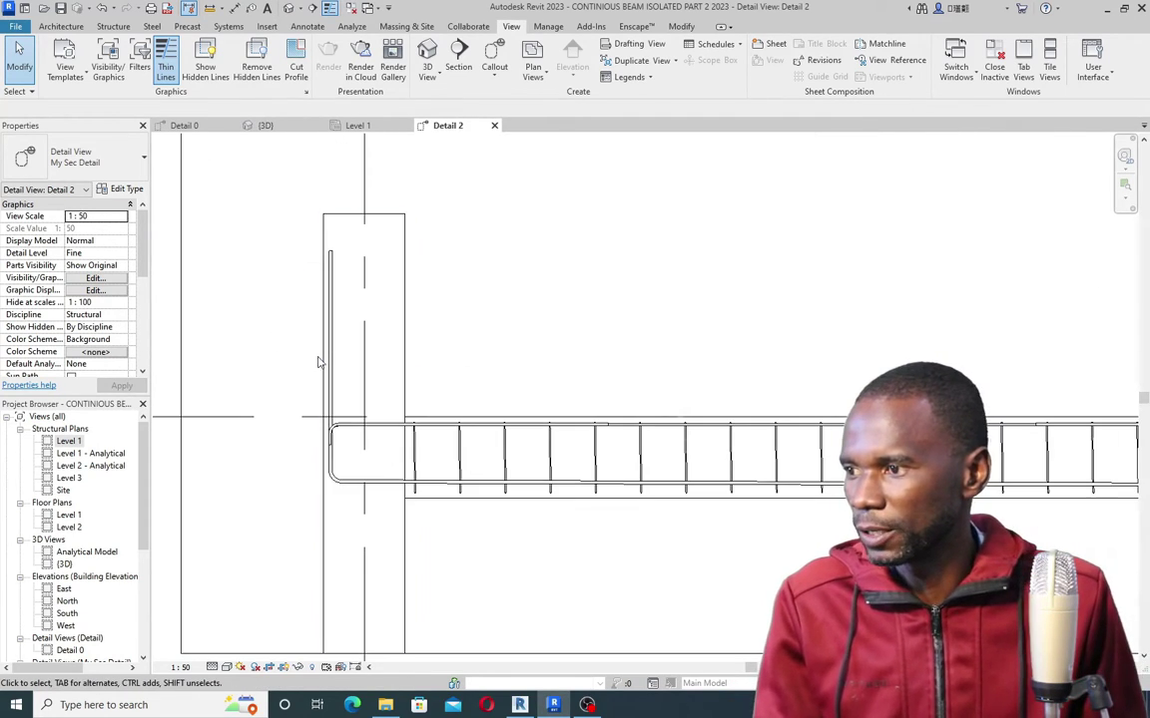
Step: Pull the column A bar's upper end down into the beam and shorten its end into a hook
left_click(330, 319)
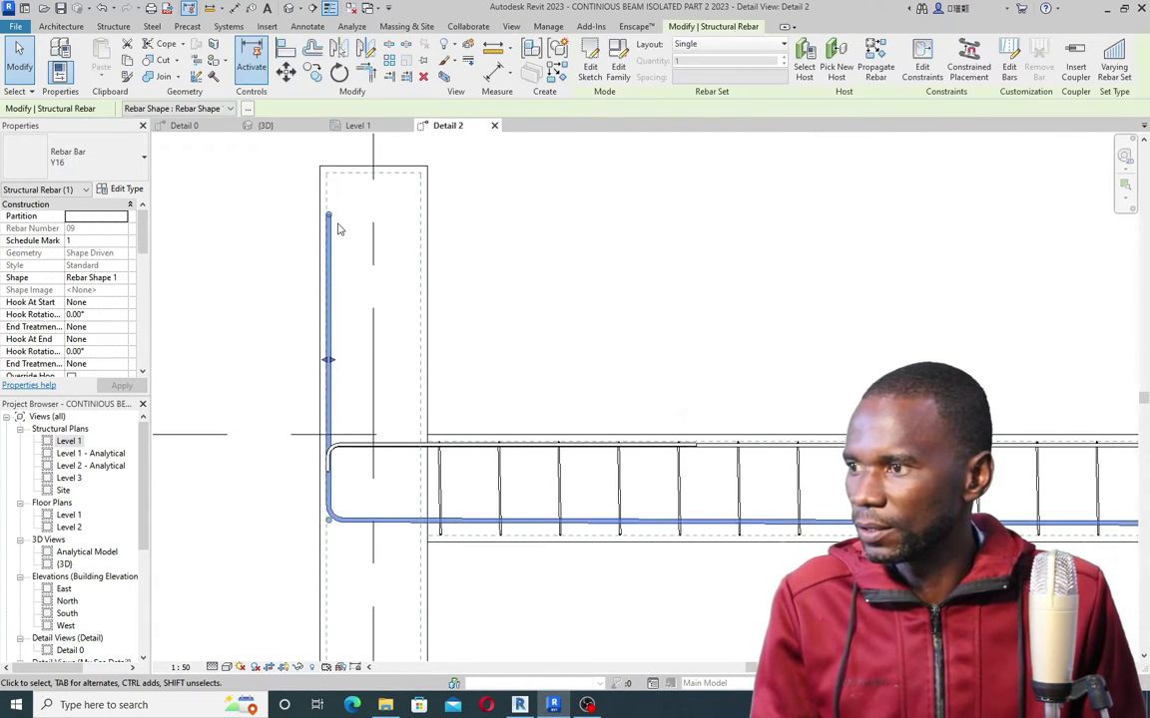
left_click_drag(330, 217, 344, 392)
mouse_move(332, 464)
left_mouse_down()
mouse_move(334, 503)
mouse_move(332, 487)
left_mouse_up()
scroll(405, 384, "down", 2)
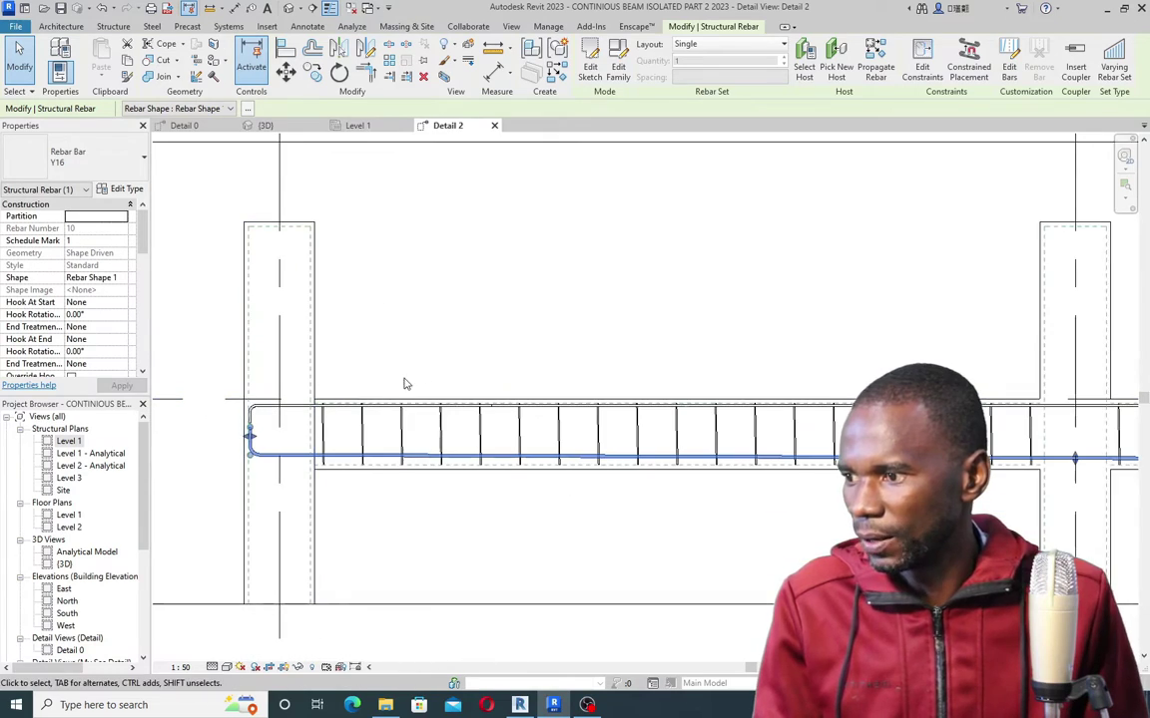
left_click(405, 383)
left_click(397, 458)
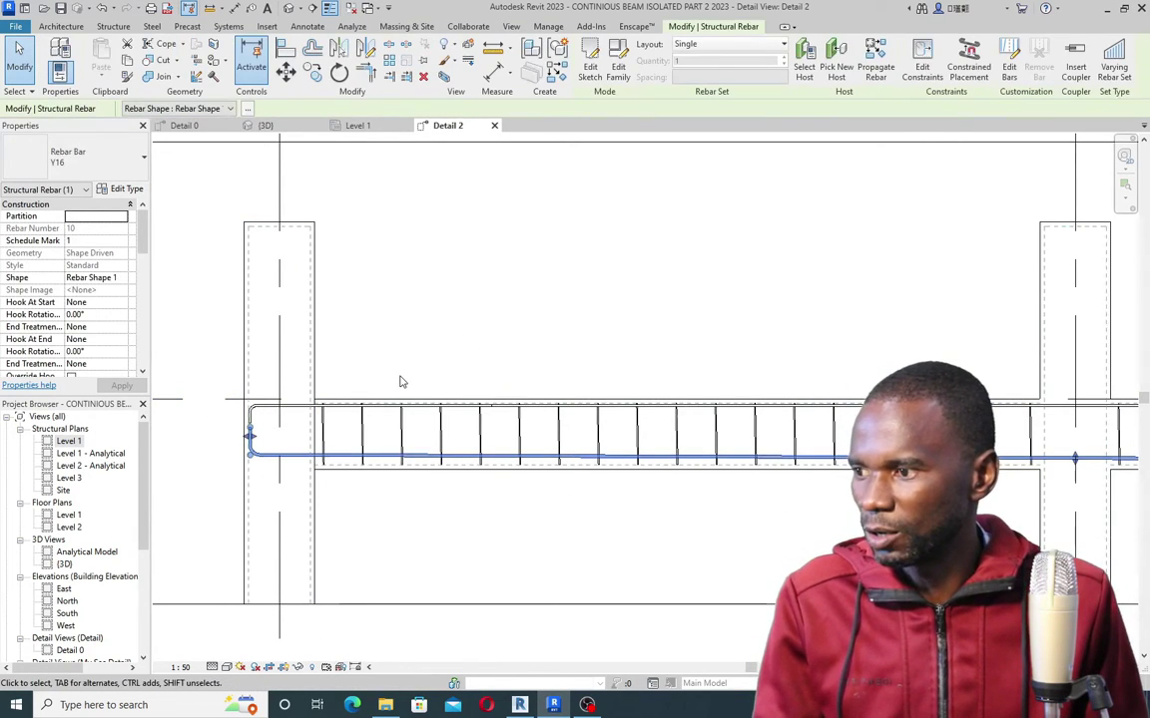
scroll(401, 382, "down", 3)
scroll(736, 336, "up", 3)
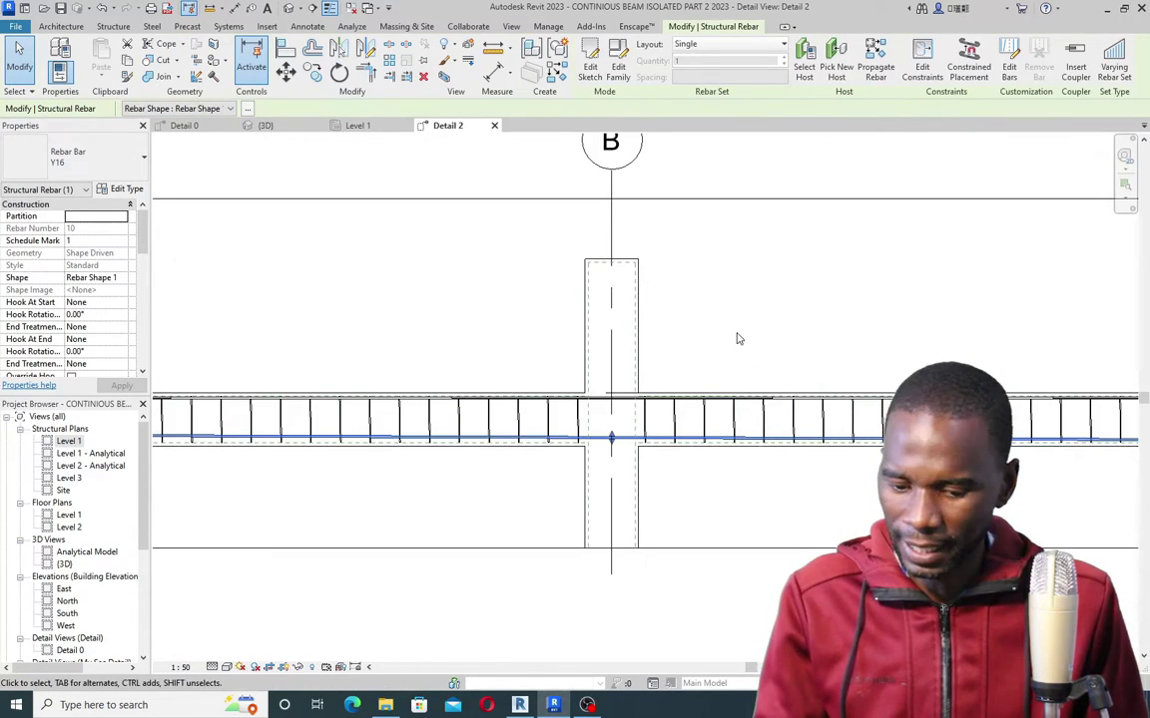
scroll(738, 339, "down", 2)
key("Escape")
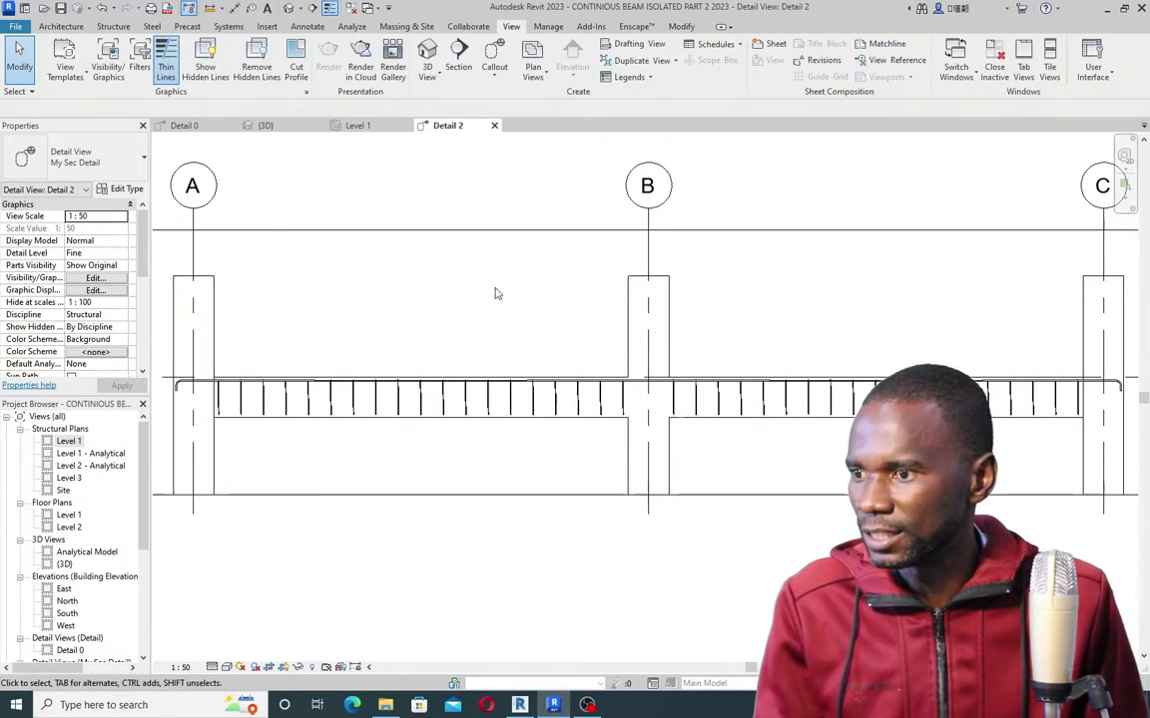
scroll(556, 386, "up", 4)
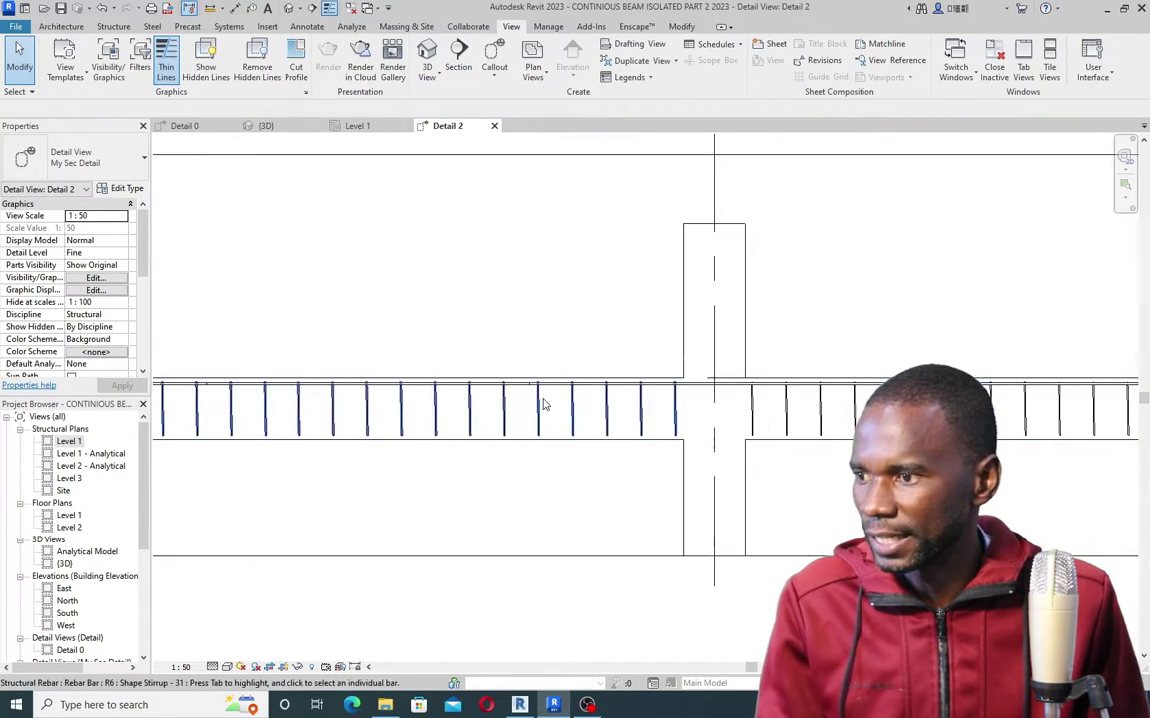
Step: Mirror a copy of the top Y12 rebar down to the bottom of the beam
left_click(446, 382)
scroll(490, 400, "down", 2)
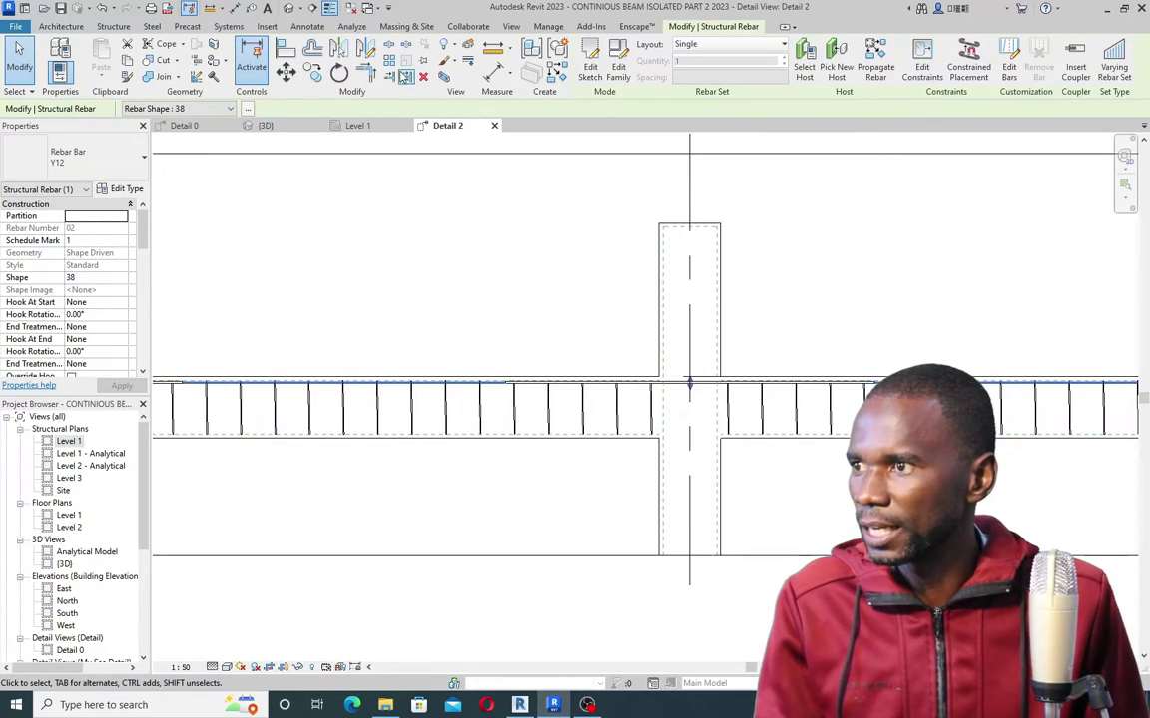
scroll(514, 369, "down", 2)
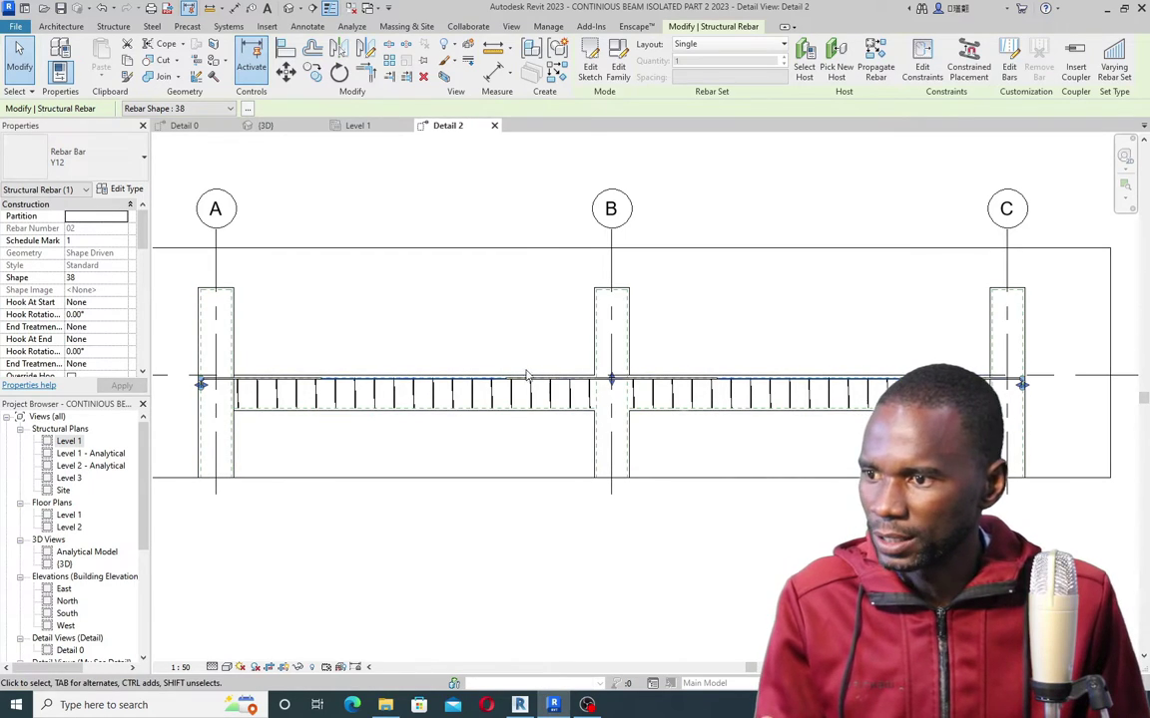
scroll(526, 375, "up", 1)
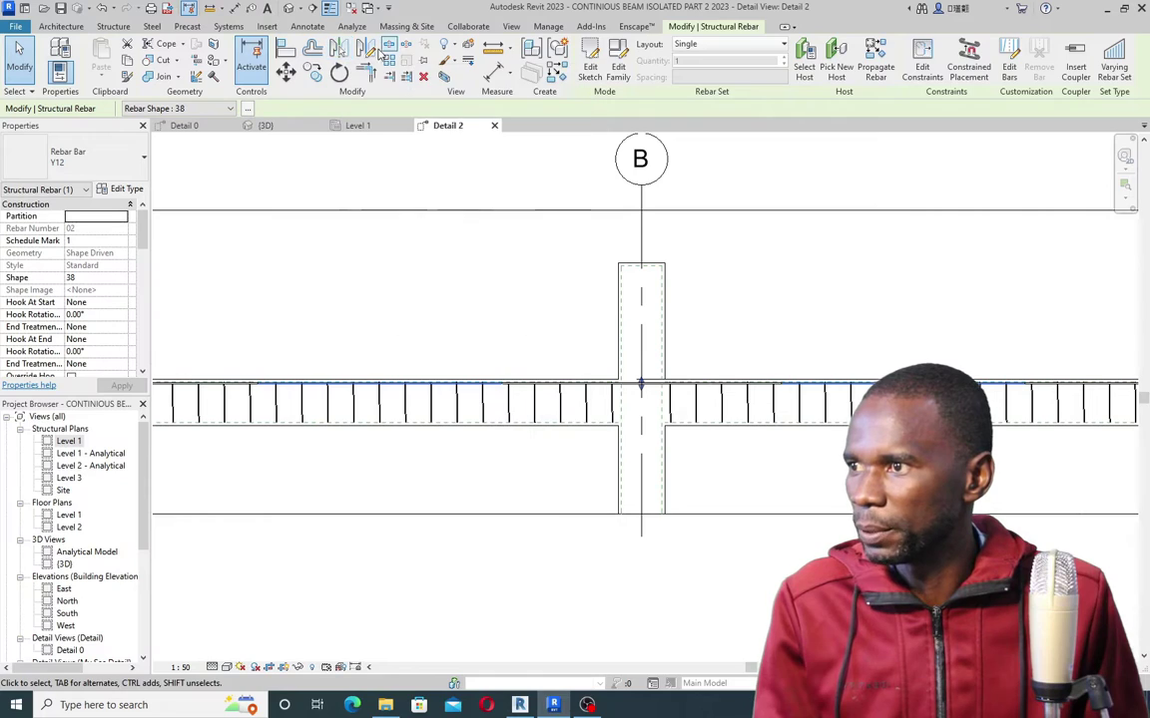
left_click(365, 48)
scroll(702, 419, "down", 3)
scroll(698, 417, "up", 2)
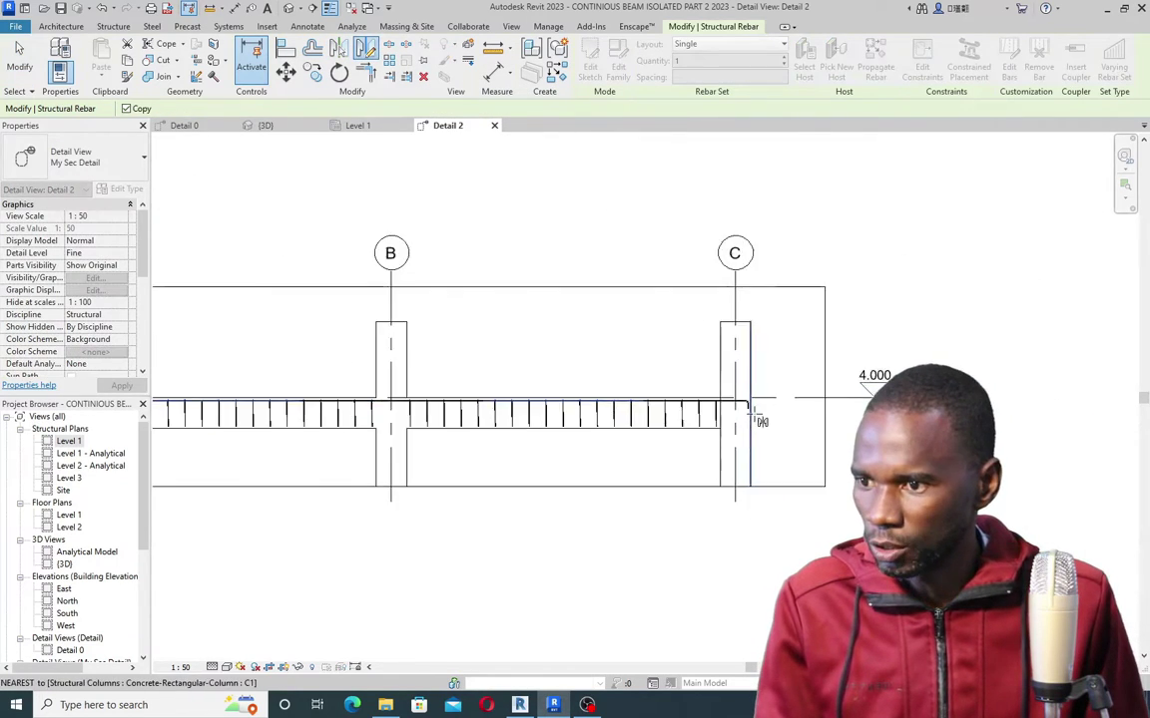
scroll(753, 421, "down", 1)
scroll(413, 436, "up", 3)
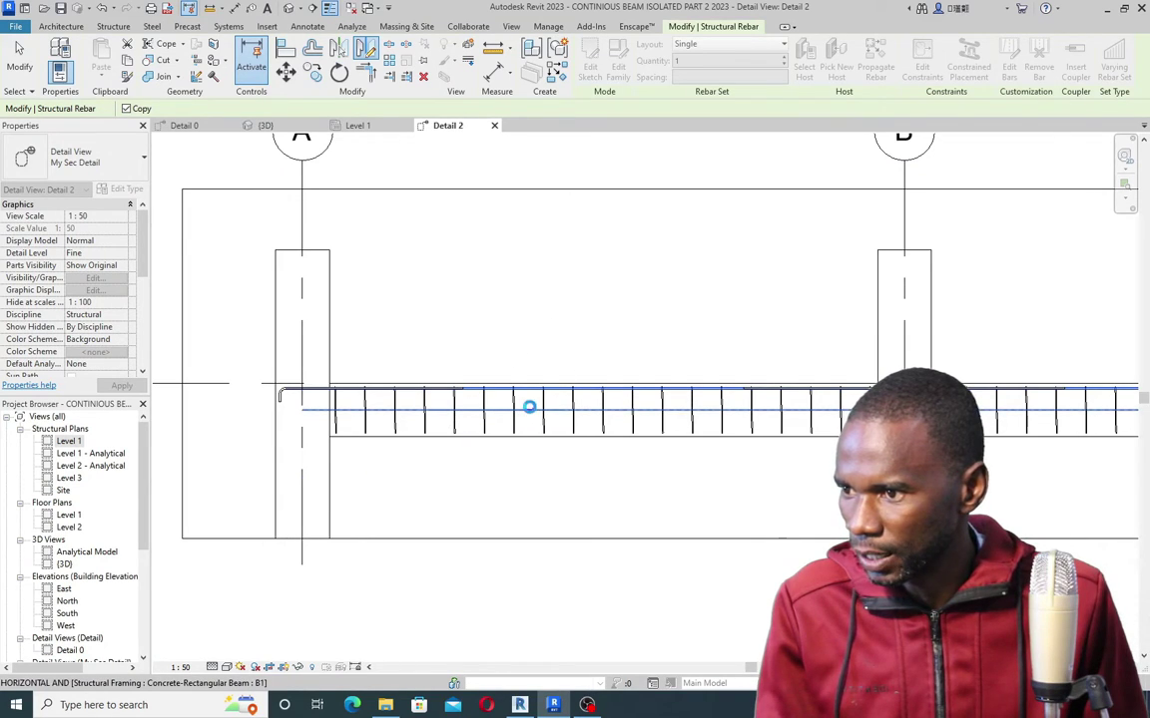
left_click(409, 454)
scroll(234, 401, "up", 3)
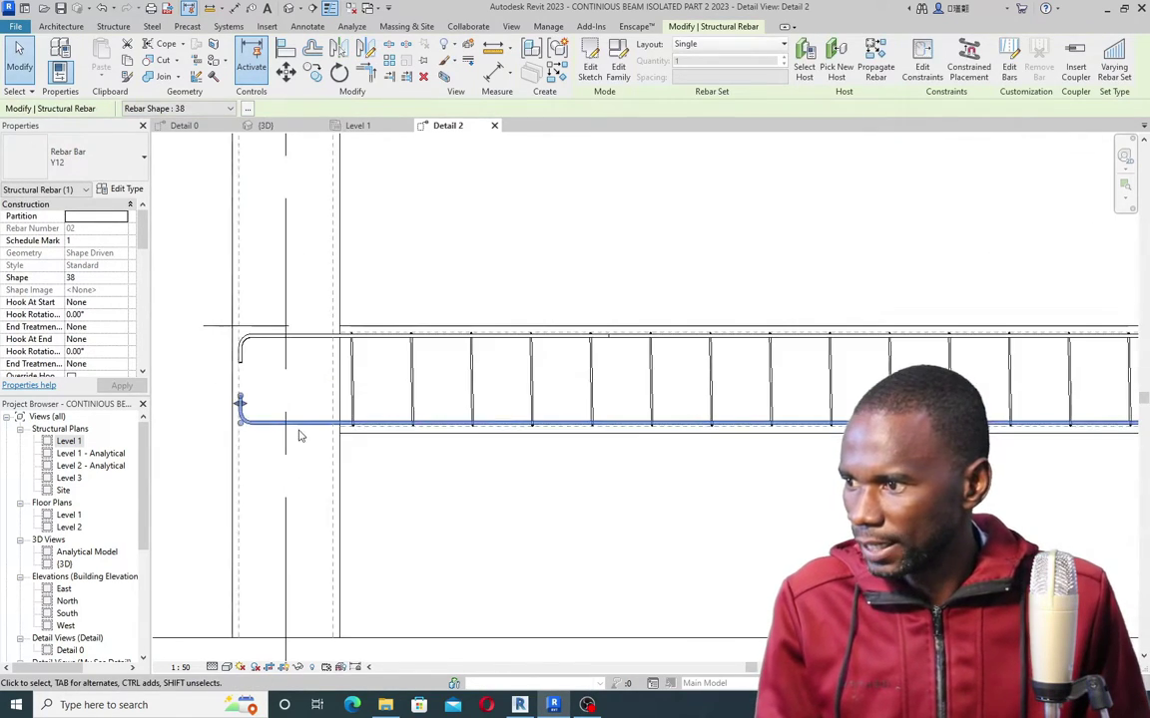
scroll(260, 404, "down", 3)
key("Escape")
scroll(616, 407, "up", 4)
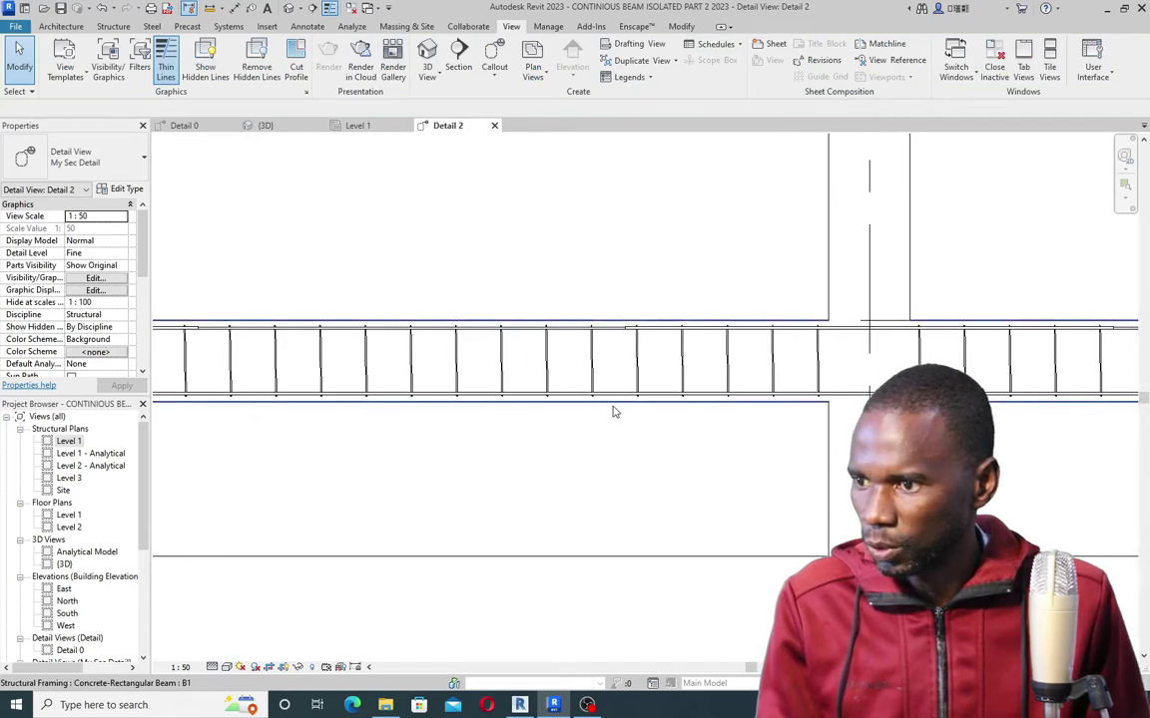
Step: Change the bottom rebar's bar type from Y12 to Y16
left_click(619, 396)
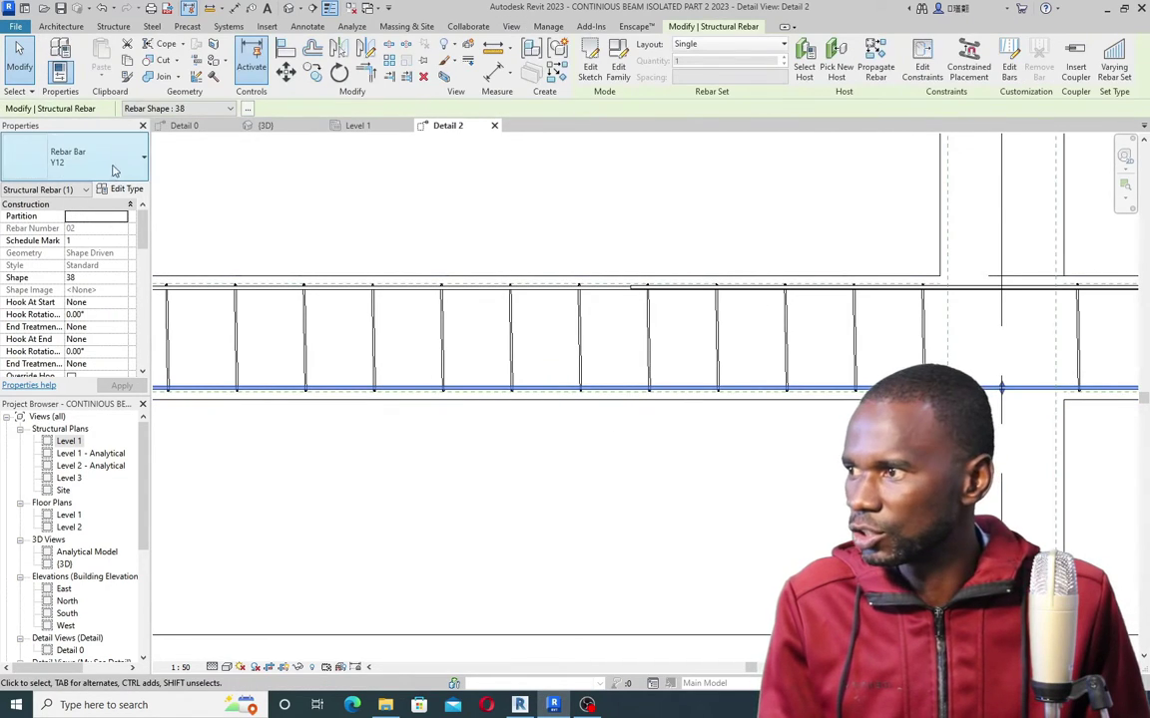
left_click(139, 160)
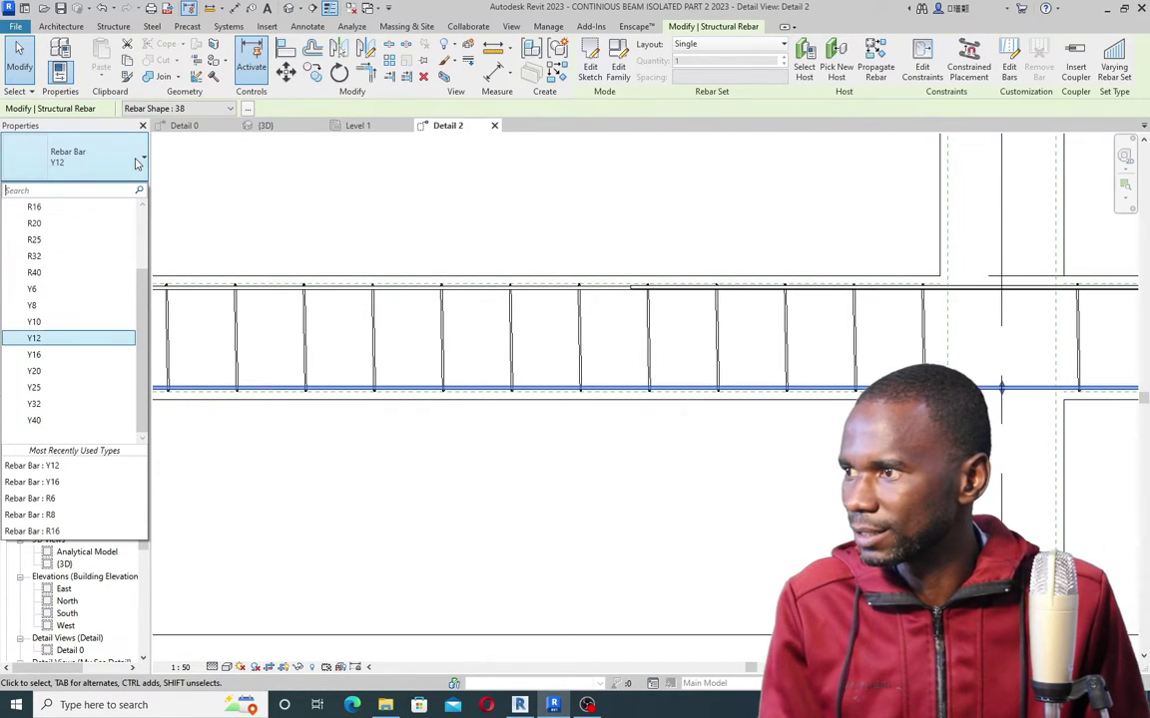
left_click(40, 354)
scroll(469, 417, "down", 2)
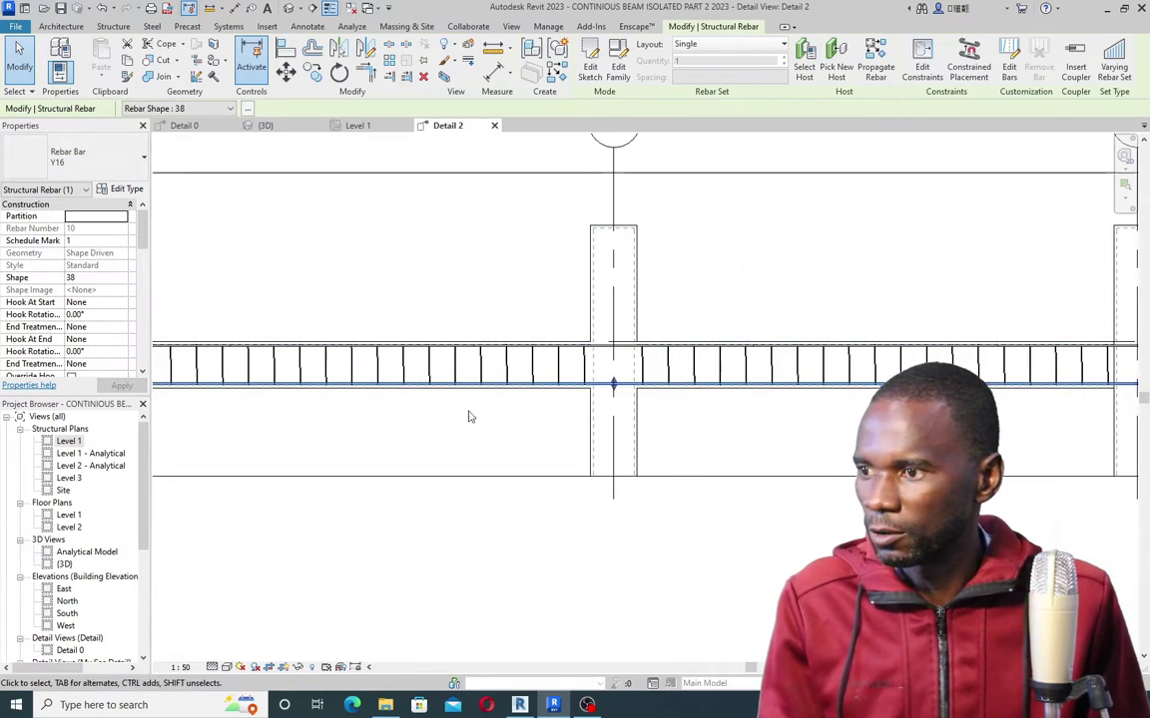
key("Escape")
scroll(688, 373, "down", 2)
scroll(873, 374, "up", 4)
scroll(872, 375, "down", 4)
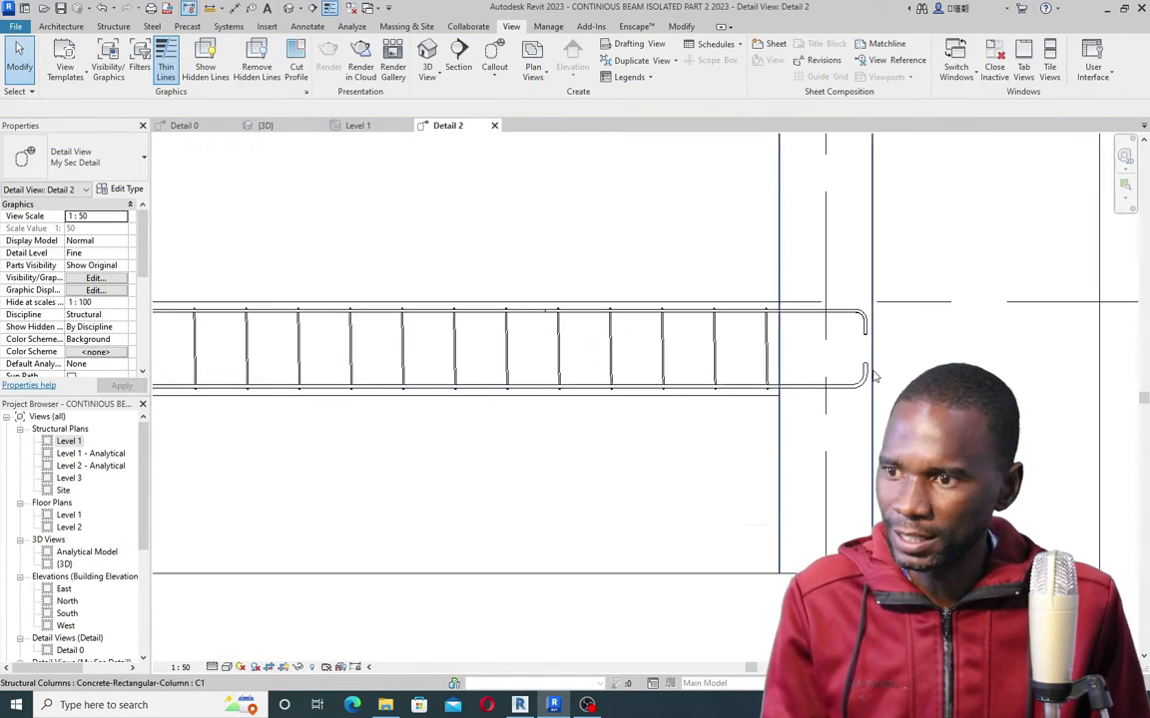
scroll(723, 389, "up", 4)
scroll(699, 377, "down", 3)
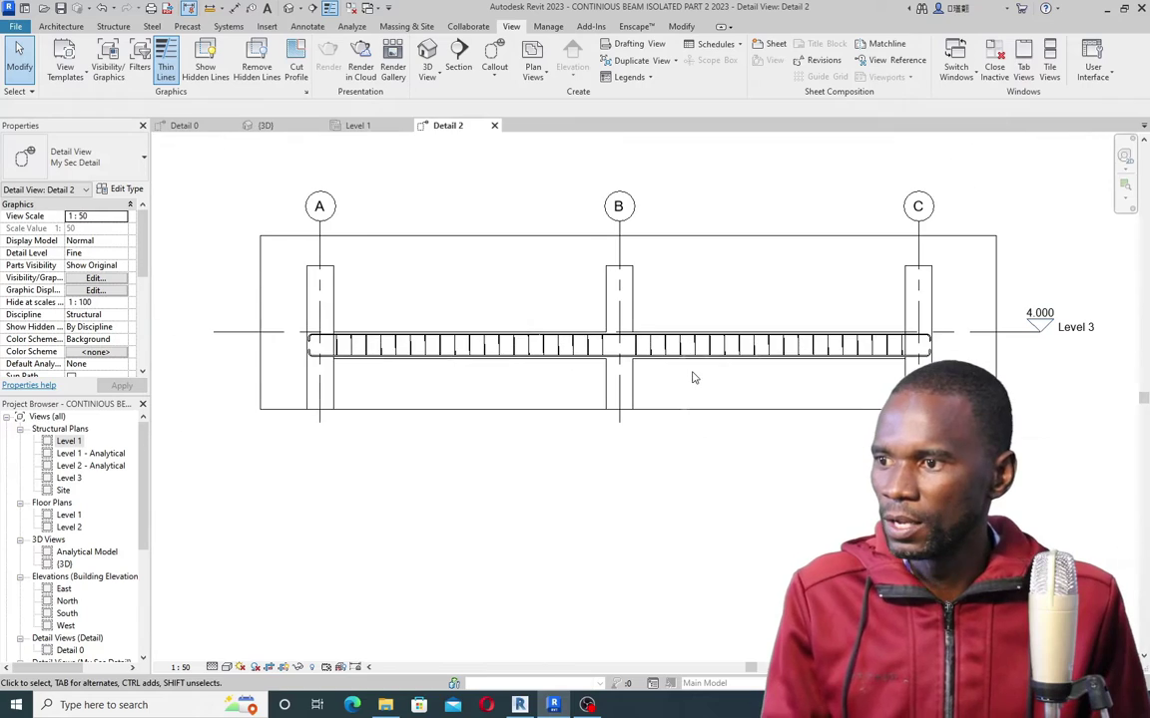
scroll(488, 345, "up", 2)
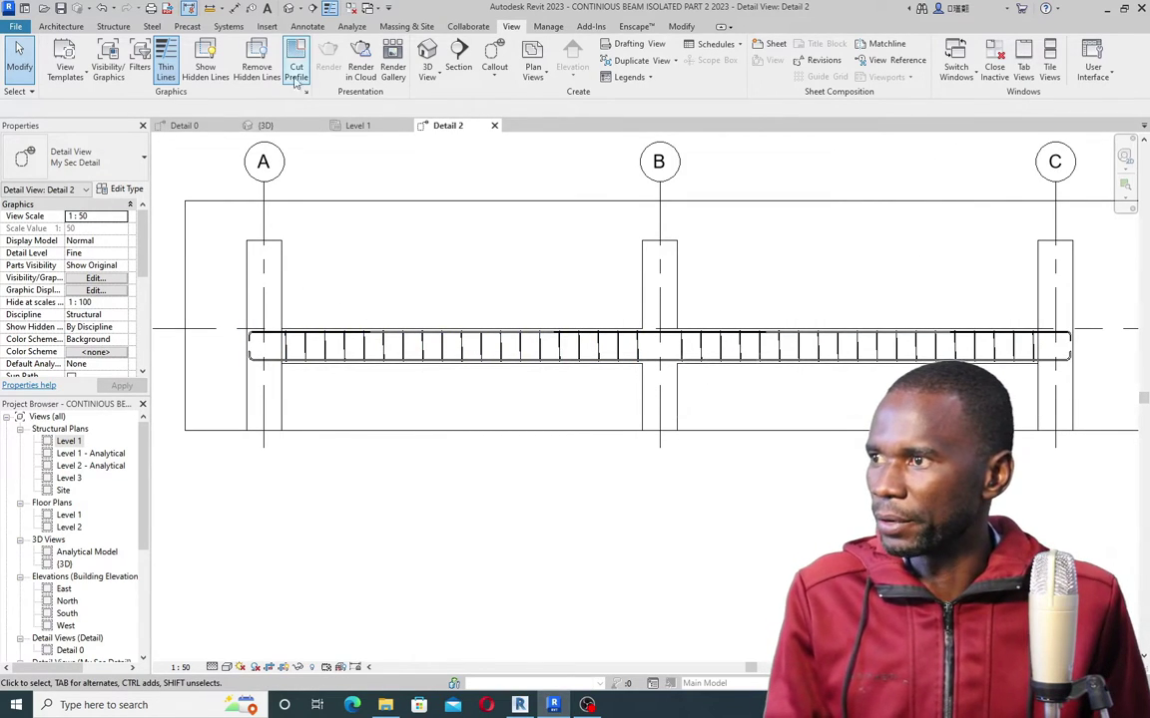
Step: Place an M_Break Line detail component across the grid A column just above the beam
left_click(308, 27)
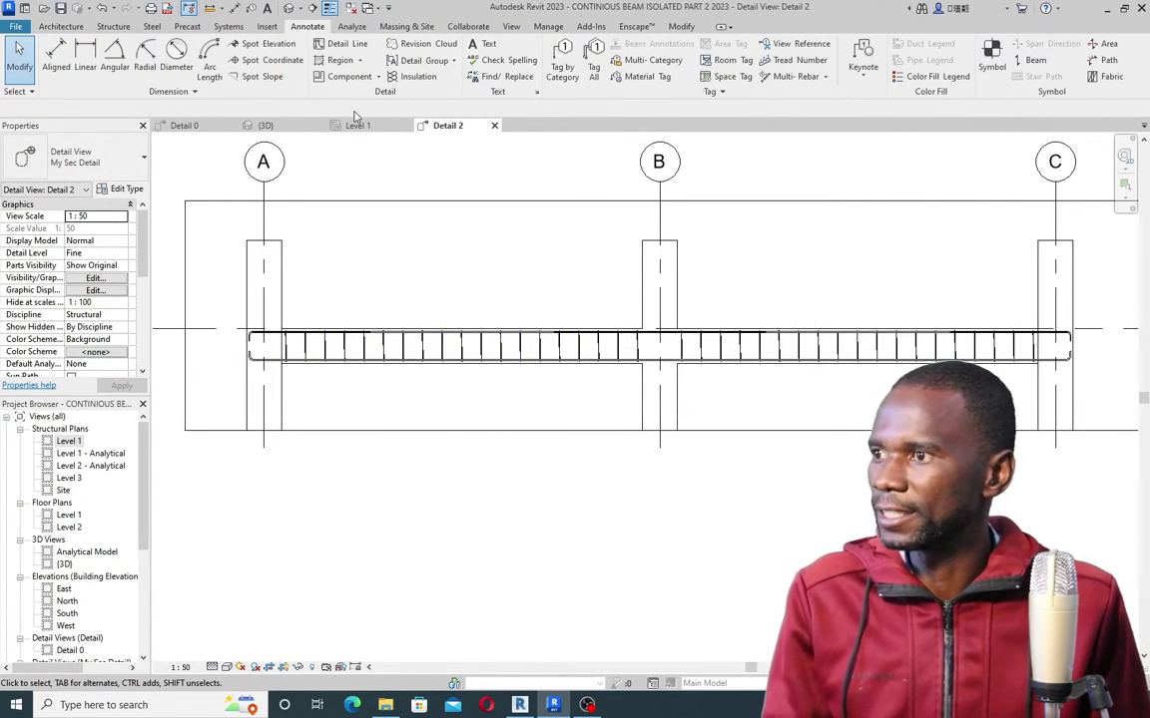
left_click(379, 80)
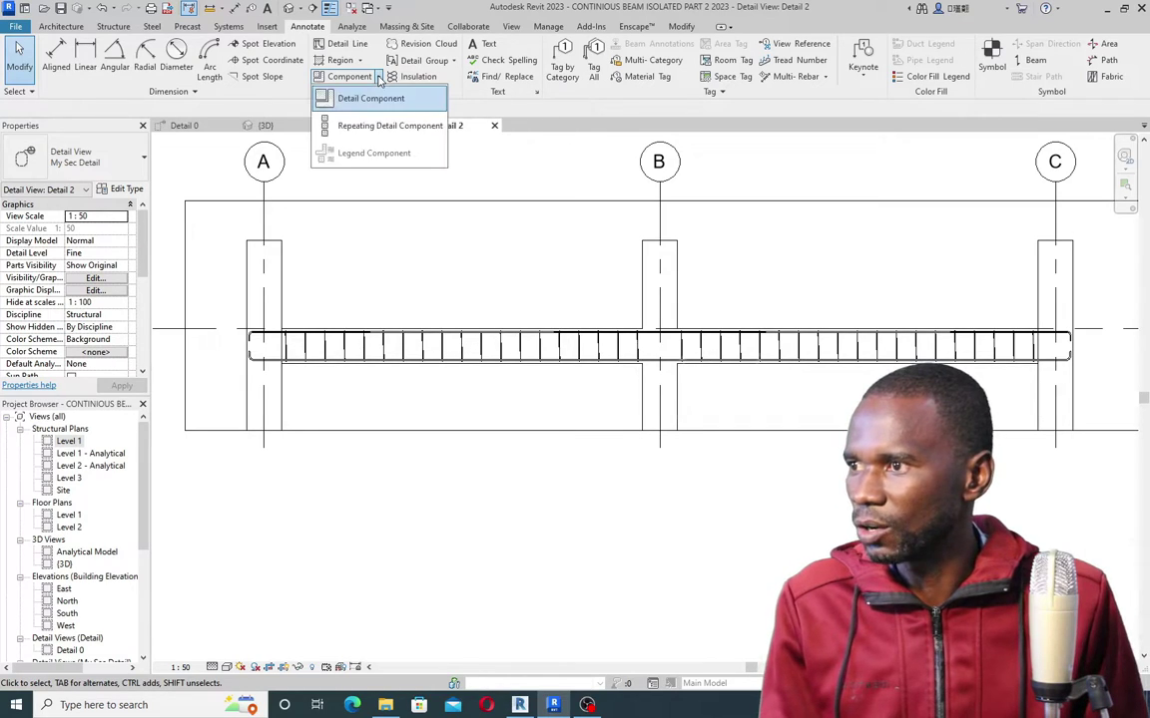
left_click(377, 97)
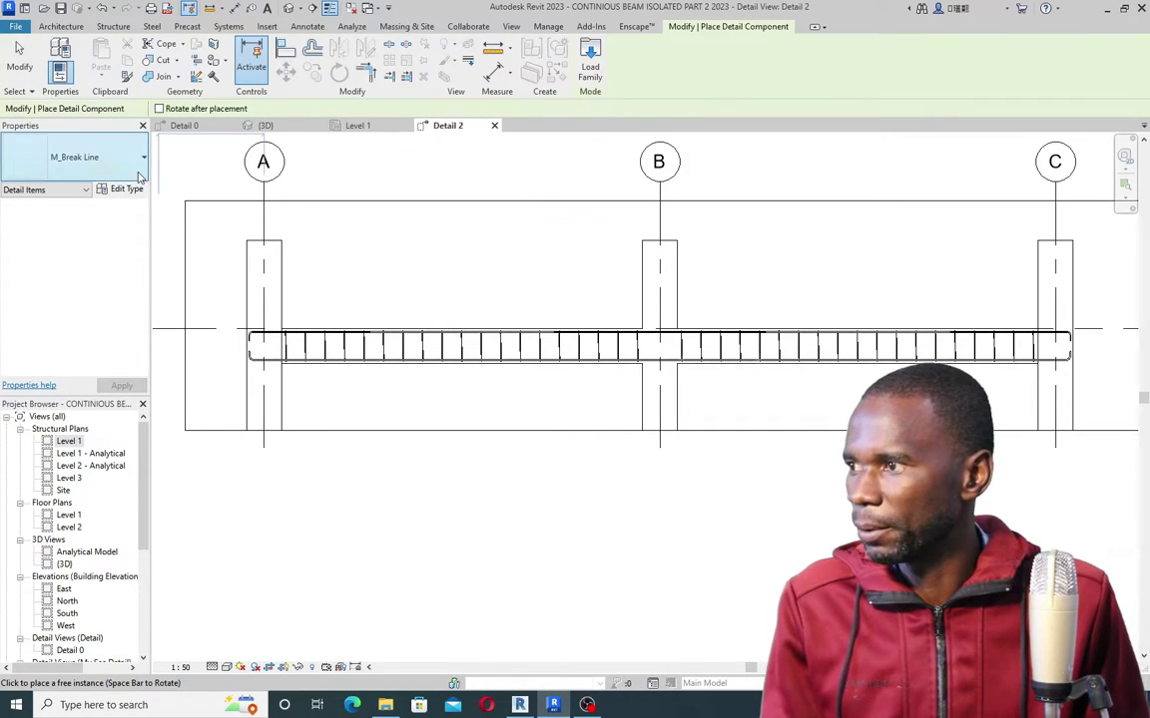
scroll(632, 291, "down", 2)
scroll(309, 308, "up", 2)
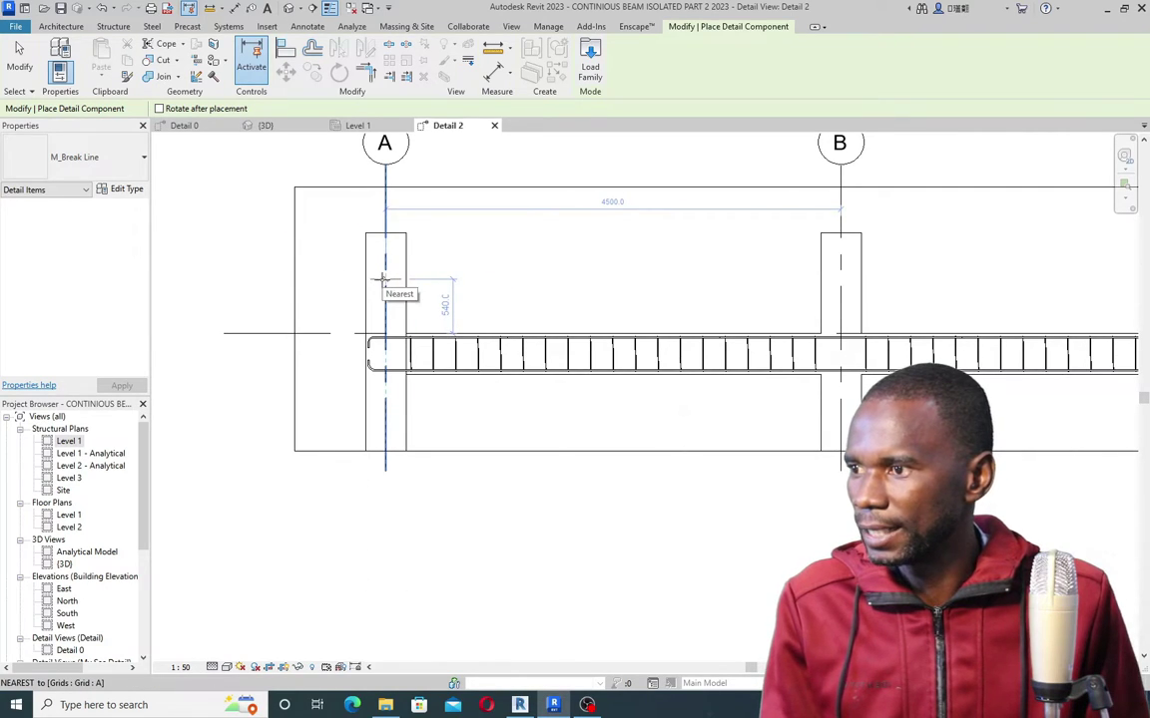
left_click(384, 279)
key("Escape")
key("Escape")
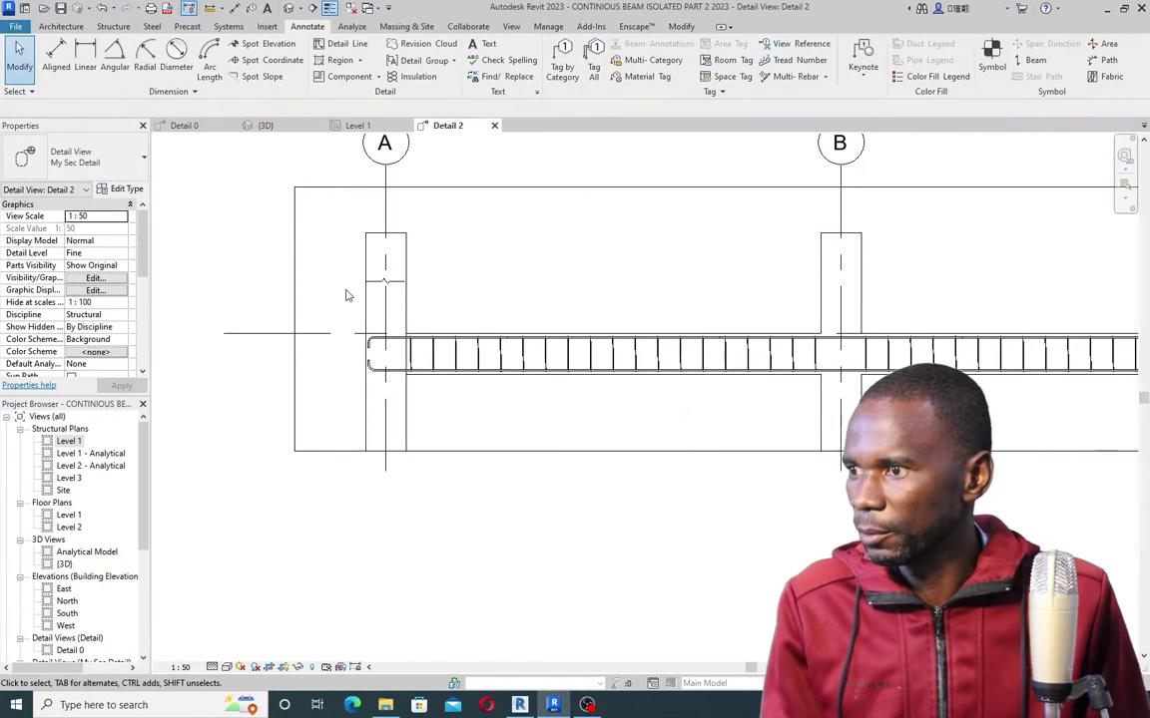
Step: Widen the grid A break line by stretching both of its ends outward
scroll(347, 295, "up", 2)
left_click(444, 268)
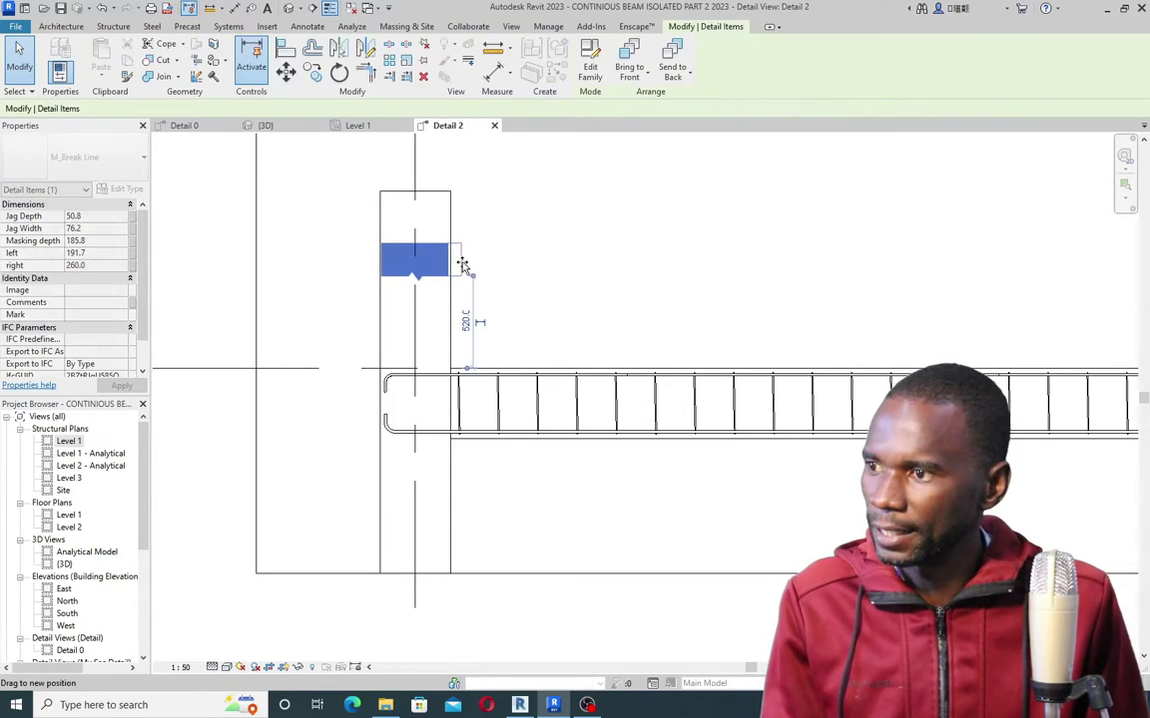
left_click_drag(462, 265, 463, 265)
left_click_drag(378, 263, 365, 262)
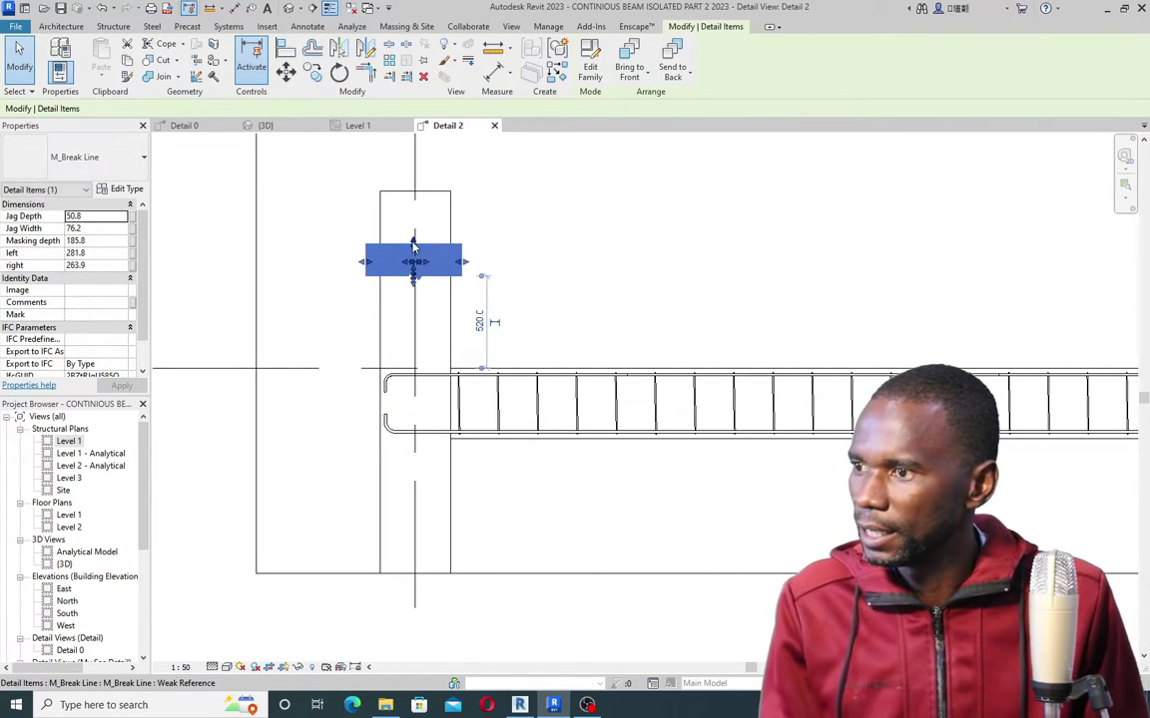
scroll(262, 308, "down", 3)
Step: Mirror the grid A break line below the beam and nudge it slightly downward
left_click(402, 261)
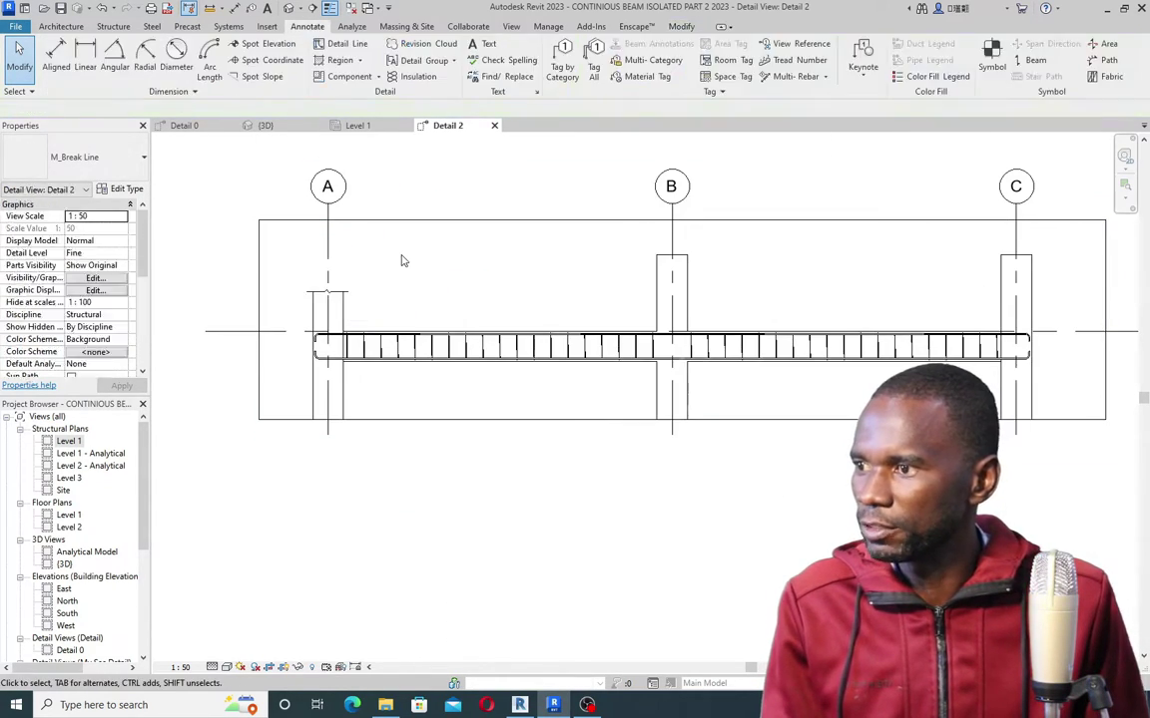
left_click(327, 275)
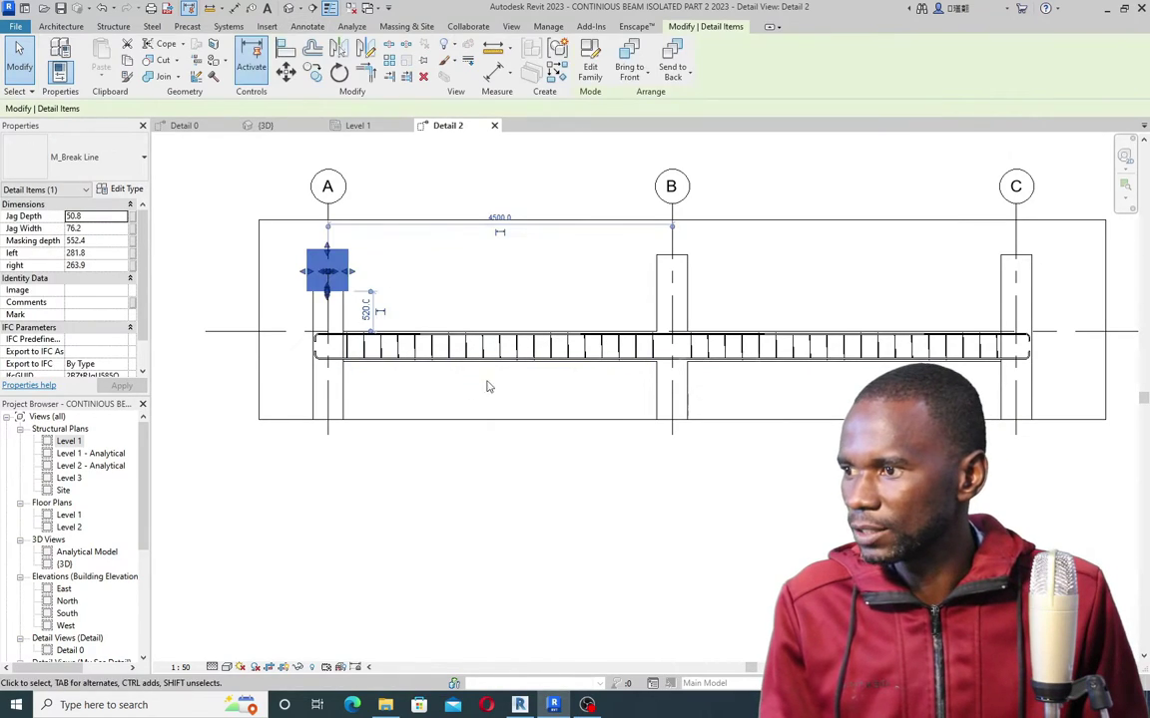
left_click(339, 48)
left_click(282, 331)
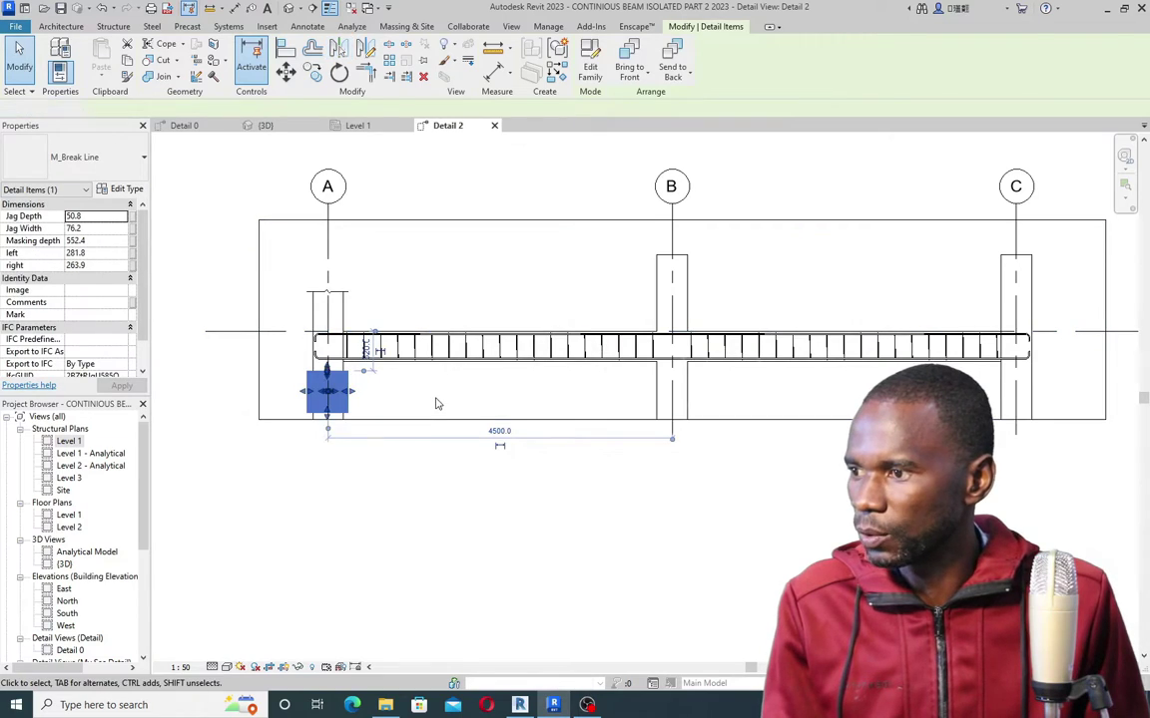
left_click(436, 403)
scroll(300, 403, "up", 2)
left_click(348, 384)
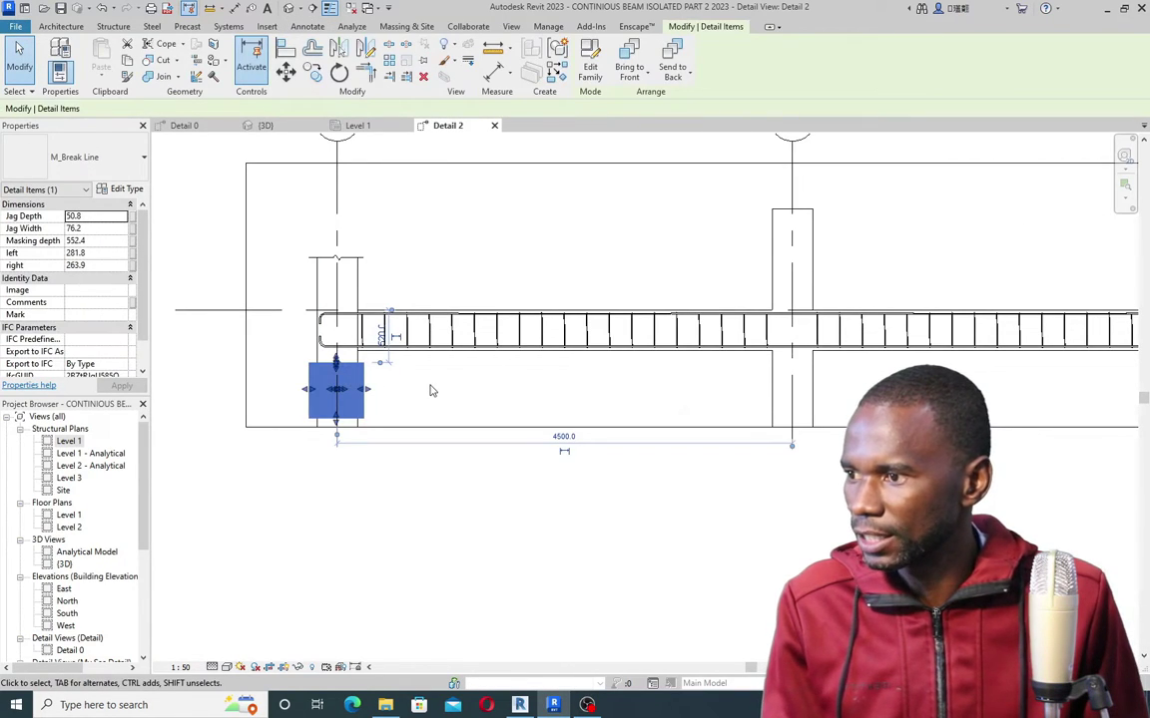
key("Down")
key("Down")
key("Down")
key("Down")
key("Down")
key("Down")
key("Down")
key("Down")
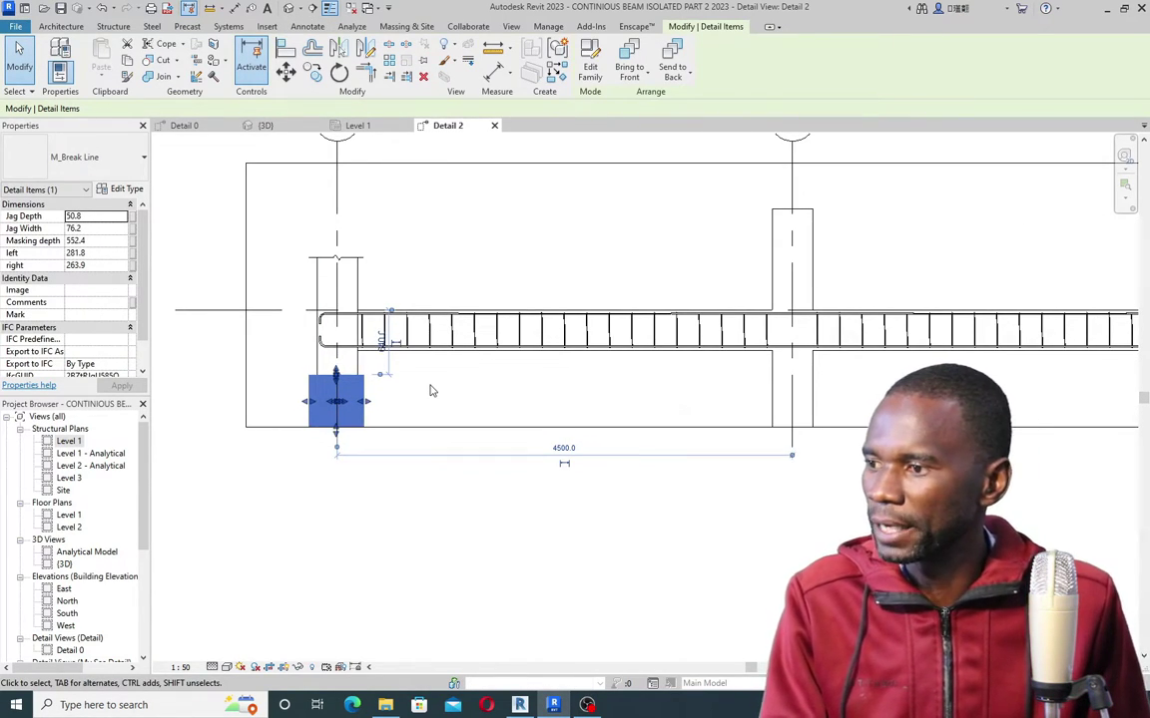
key("Down")
key("Down")
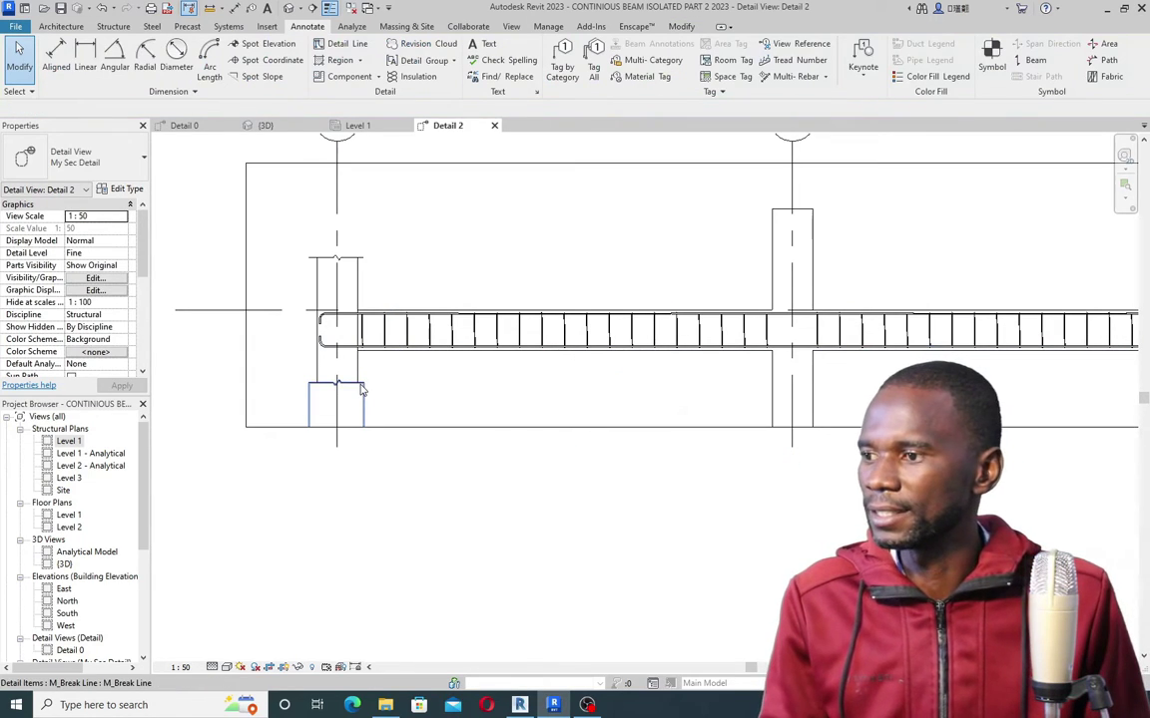
Step: Copy the upper and lower break lines from grid A to grids B and C
left_click(478, 260, "ctrl")
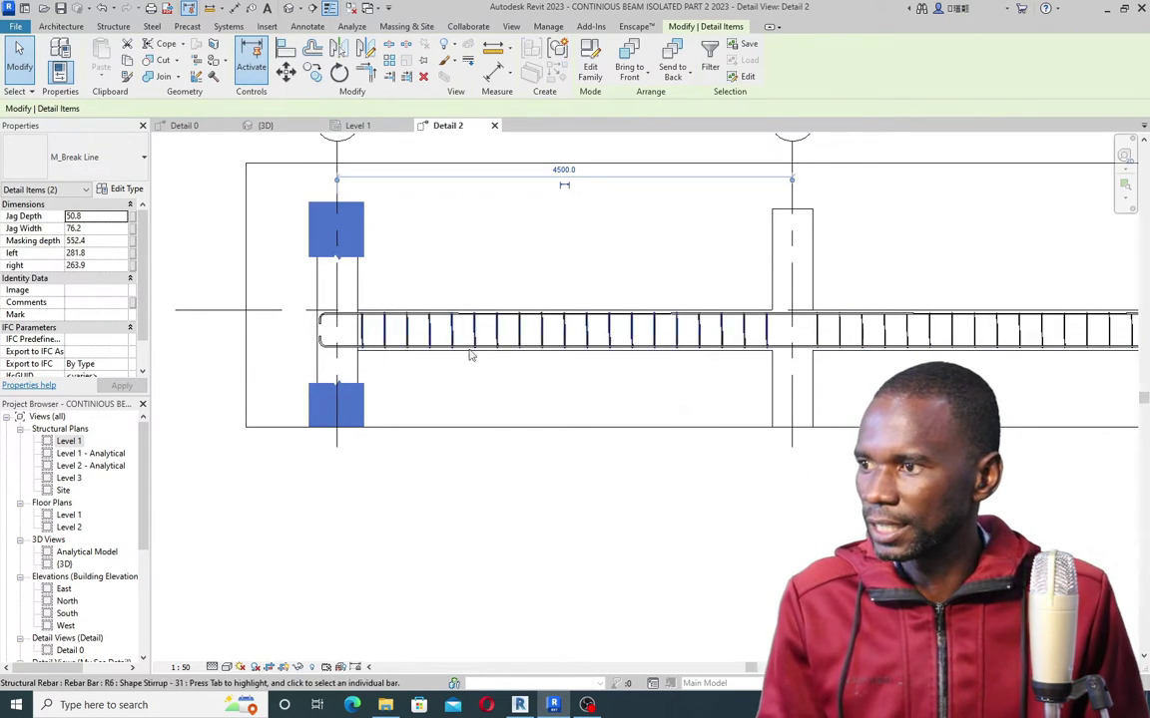
left_click(311, 74)
scroll(362, 299, "down", 2)
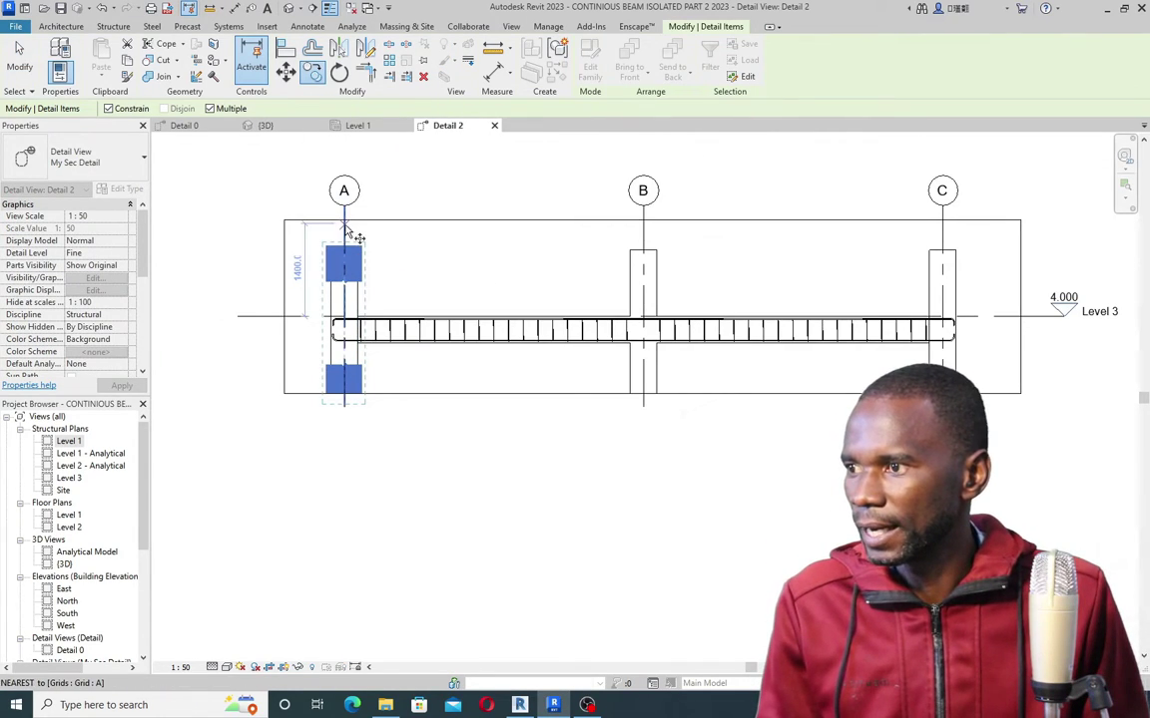
left_click(345, 220)
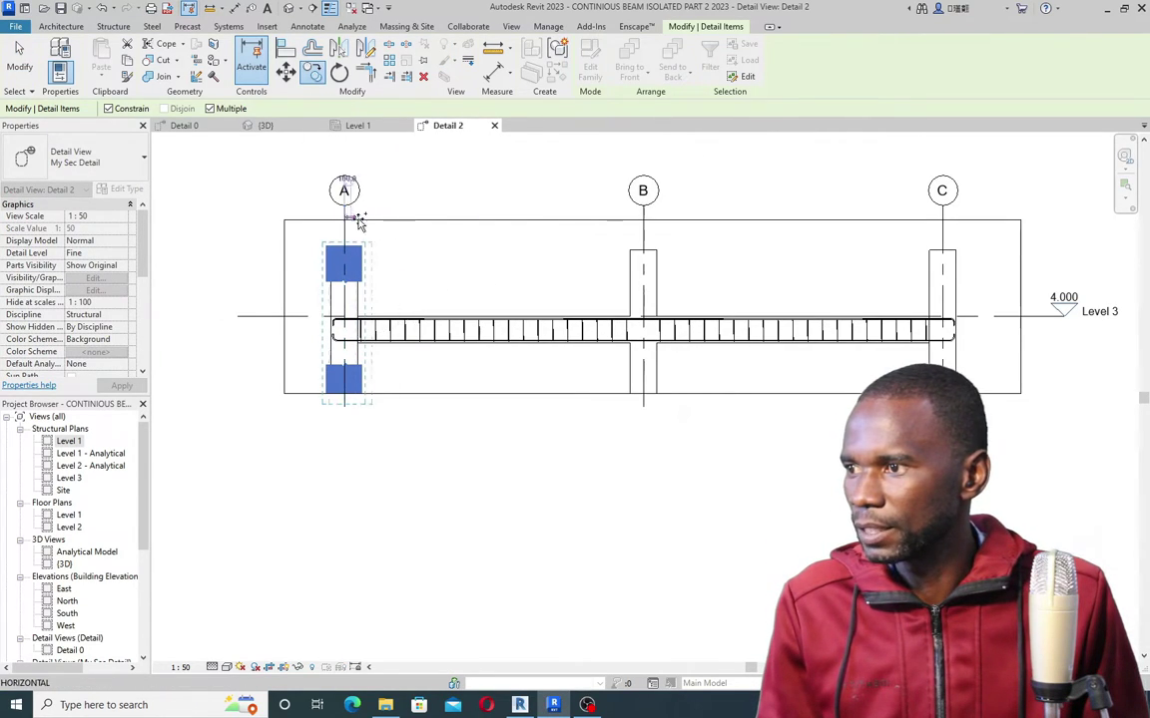
left_click(655, 222)
left_click(946, 221)
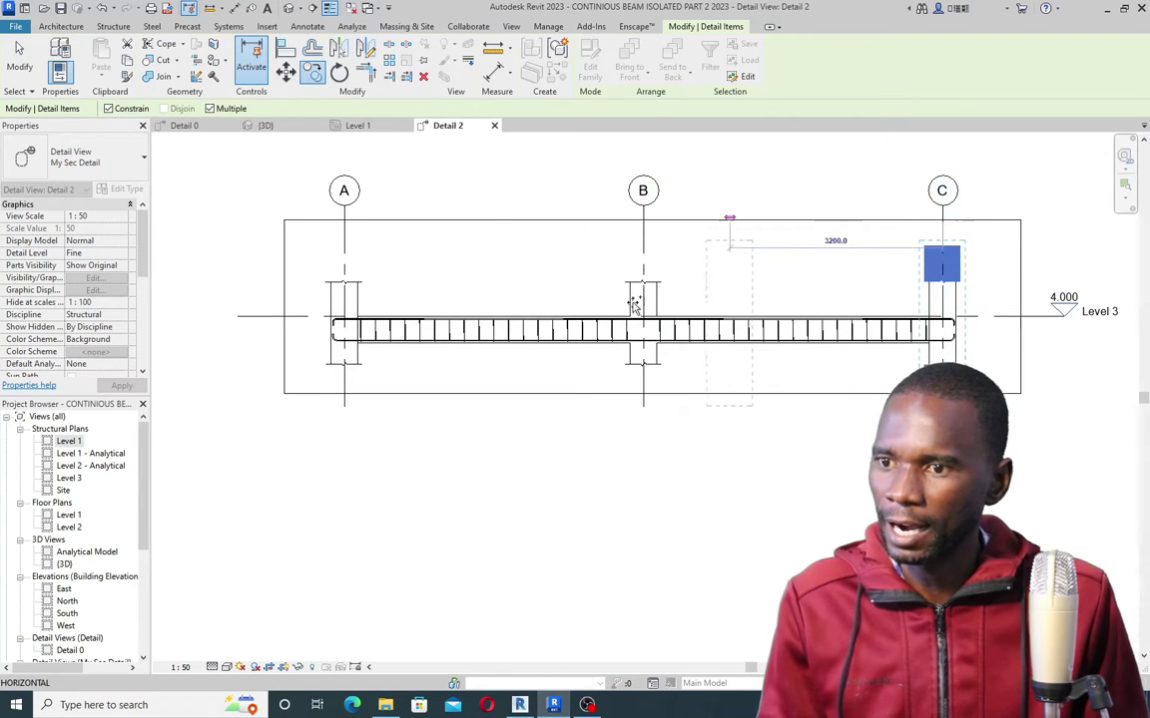
left_click(20, 66)
scroll(599, 276, "down", 1)
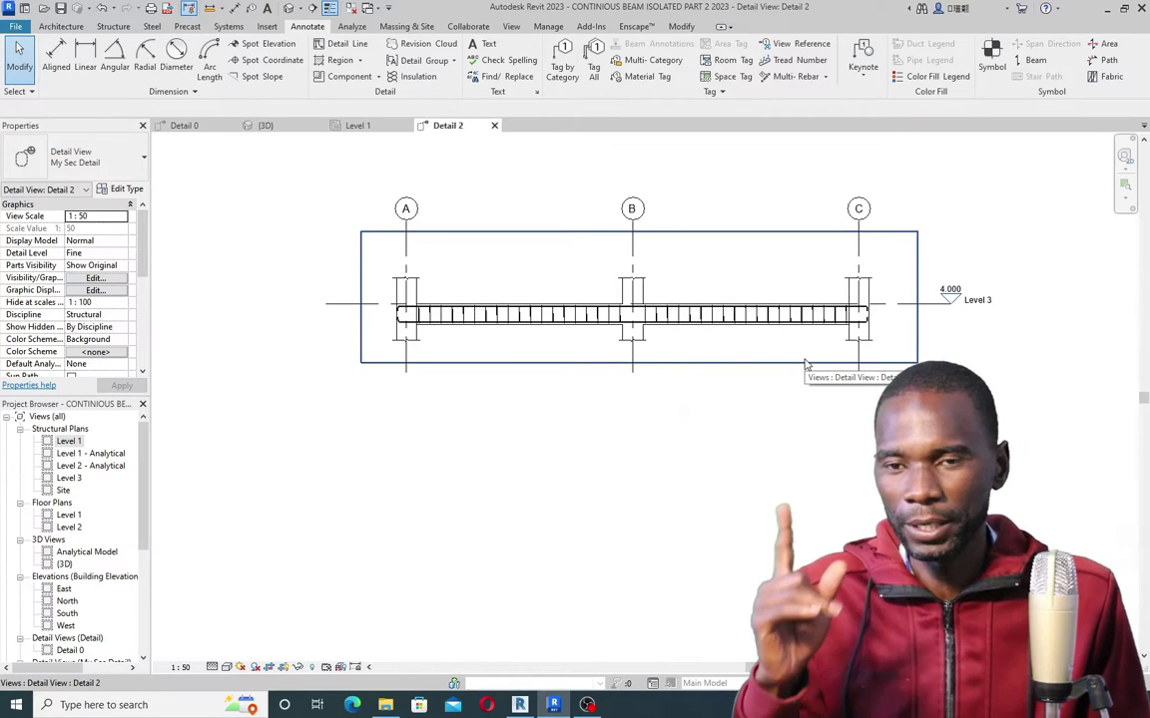
scroll(480, 297, "up", 3)
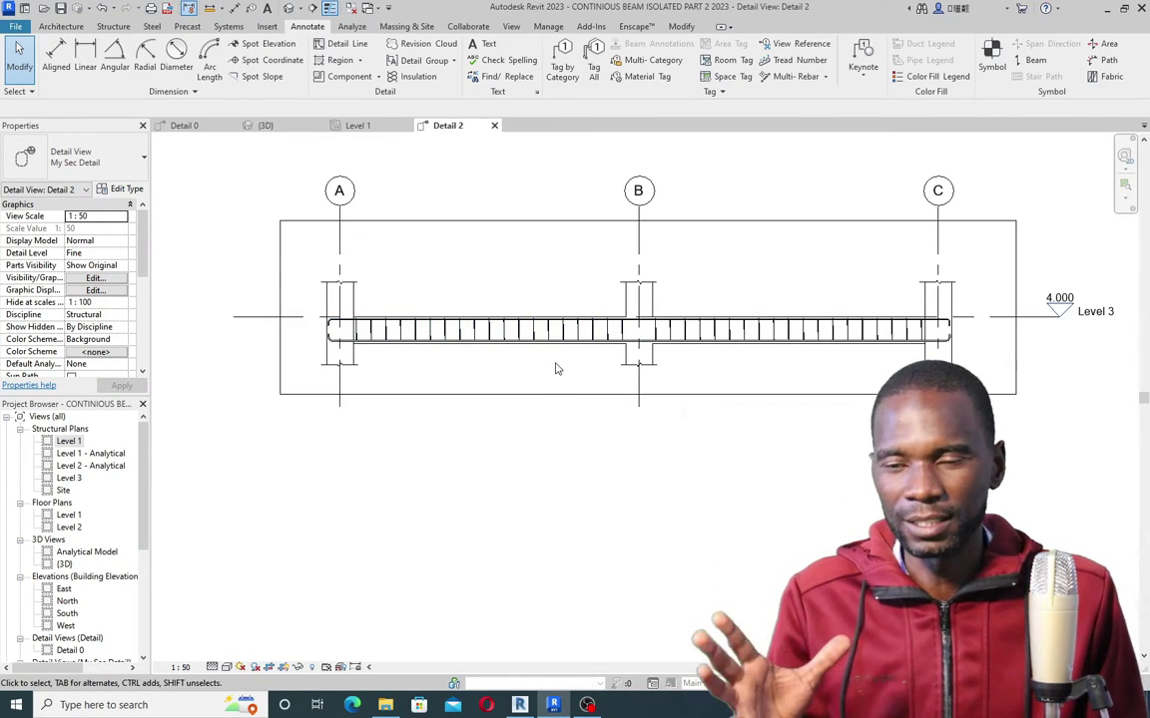
scroll(580, 289, "down", 1)
scroll(744, 290, "up", 5)
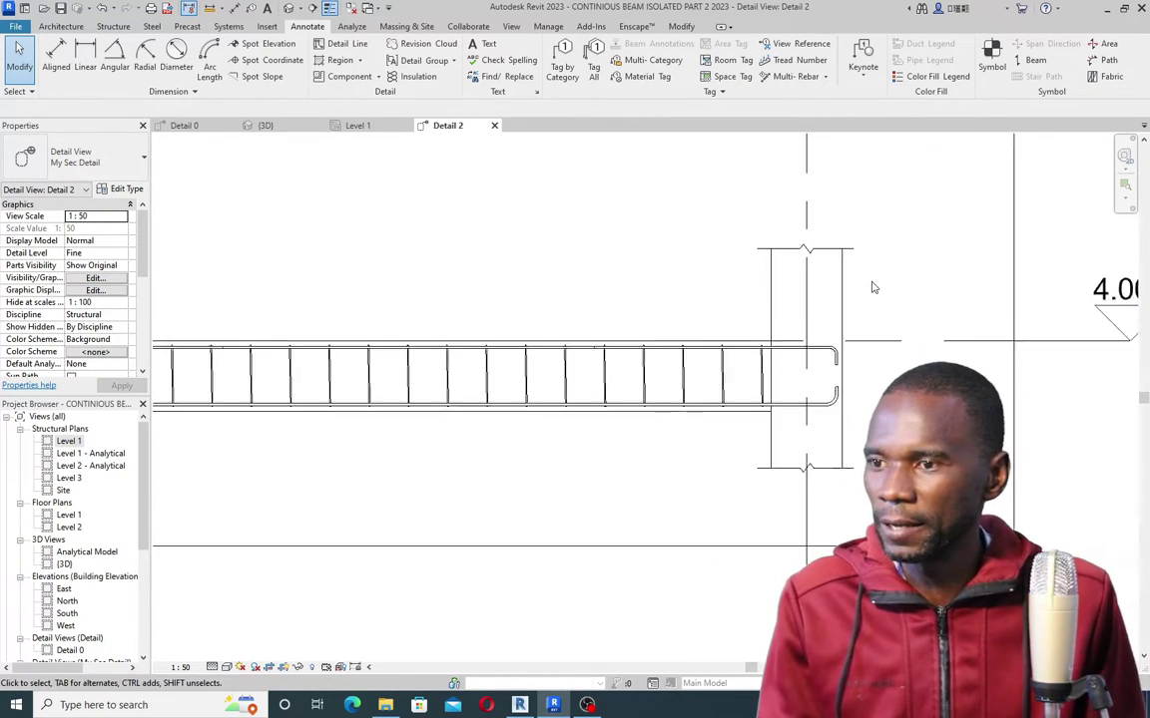
scroll(807, 248, "down", 3)
scroll(811, 256, "down", 2)
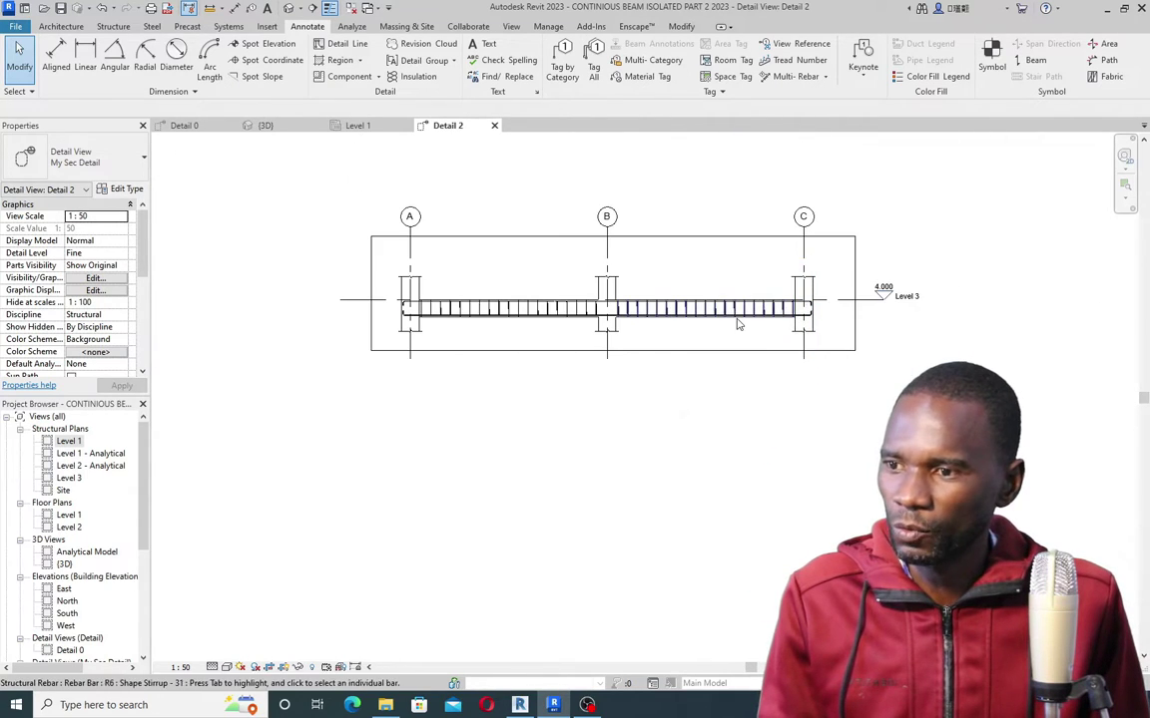
scroll(838, 286, "up", 2)
scroll(783, 349, "up", 2)
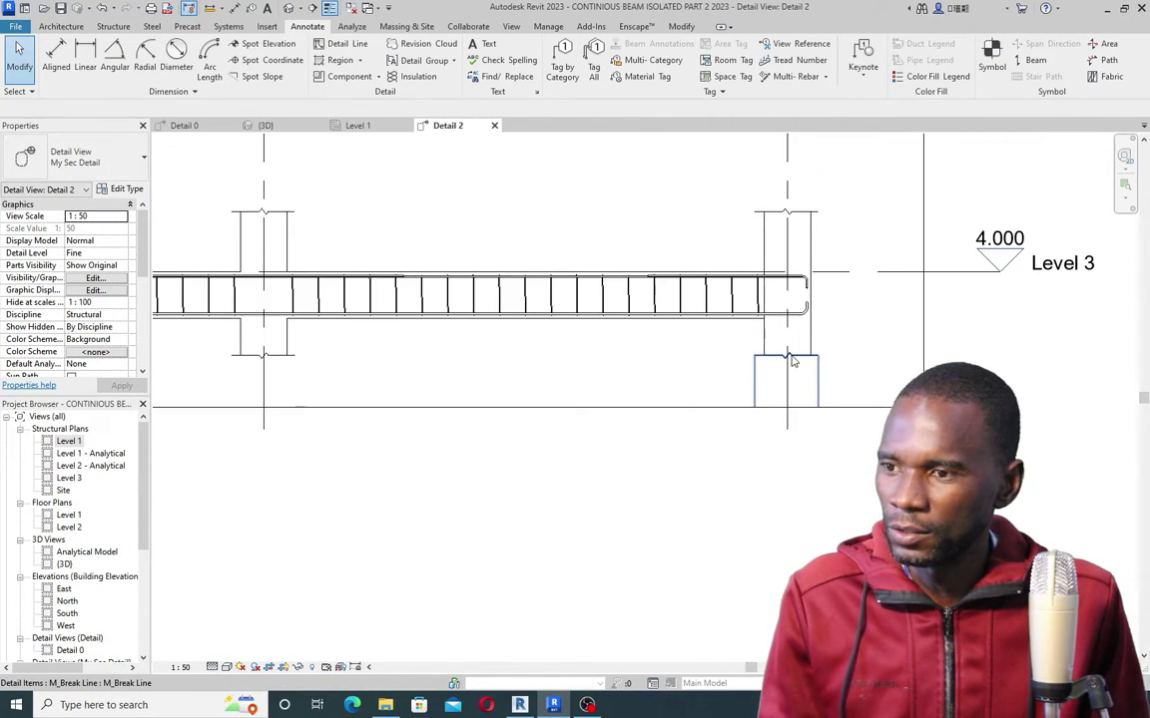
scroll(824, 369, "down", 3)
scroll(624, 332, "up", 4)
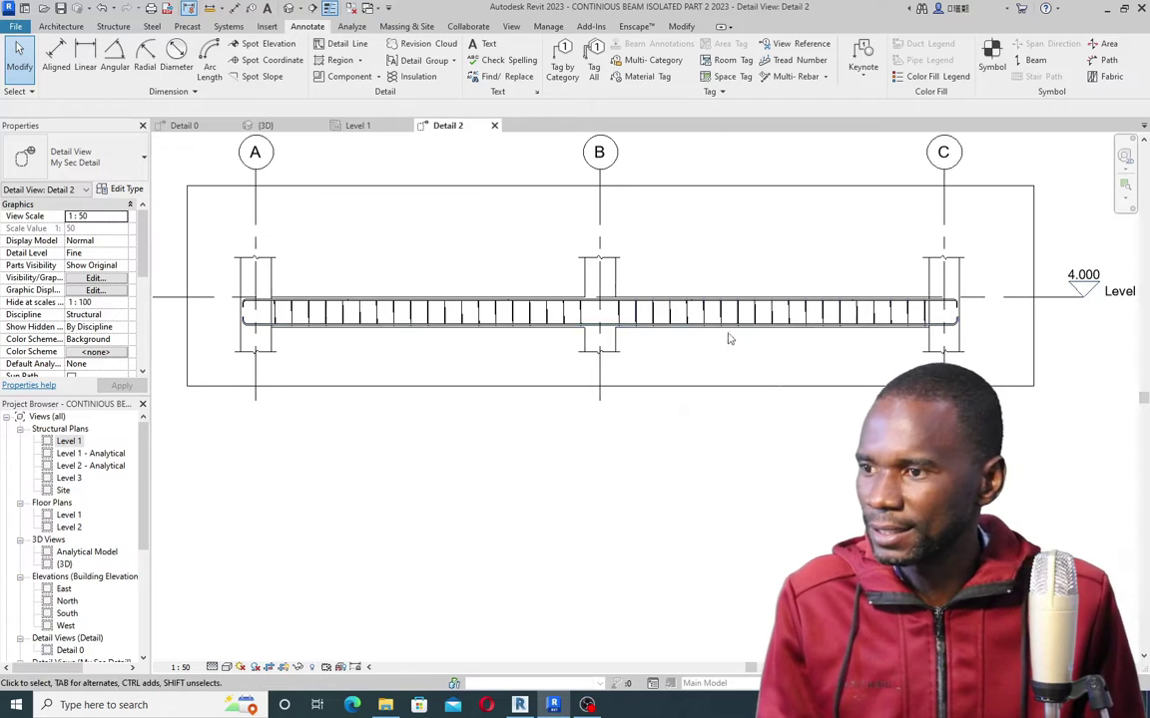
scroll(866, 339, "up", 2)
Step: Set the B–C span stirrup set to Show Middle
left_click(775, 301)
scroll(414, 357, "down", 2)
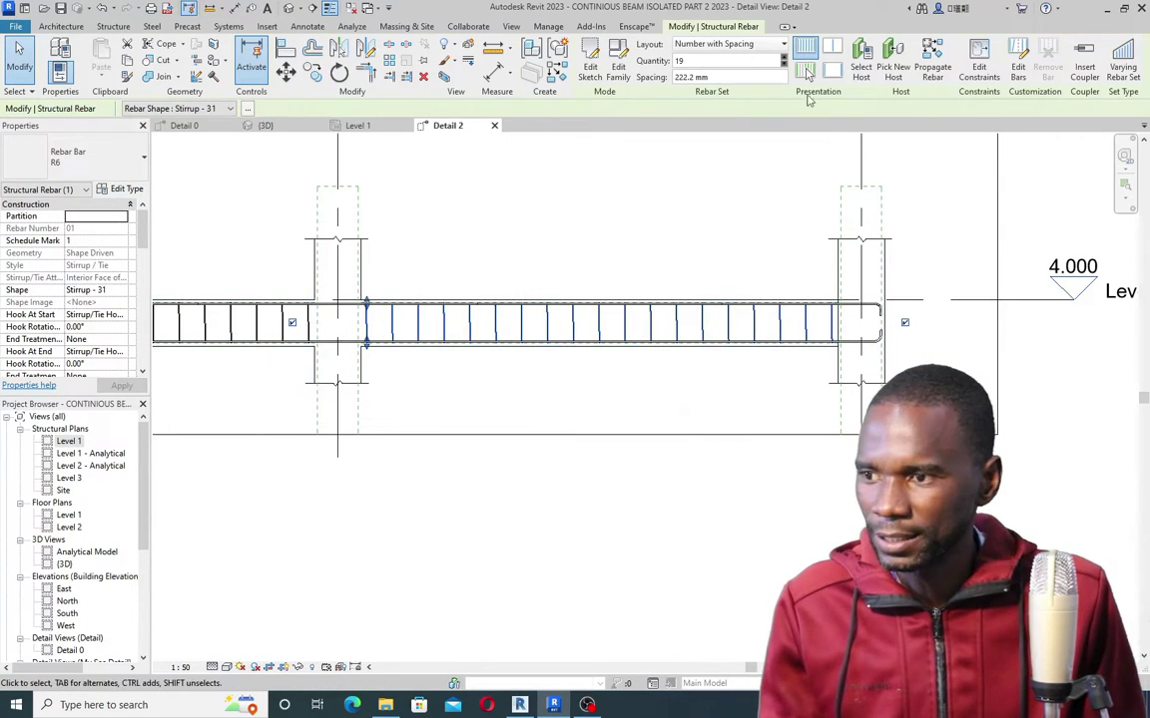
left_click(806, 72)
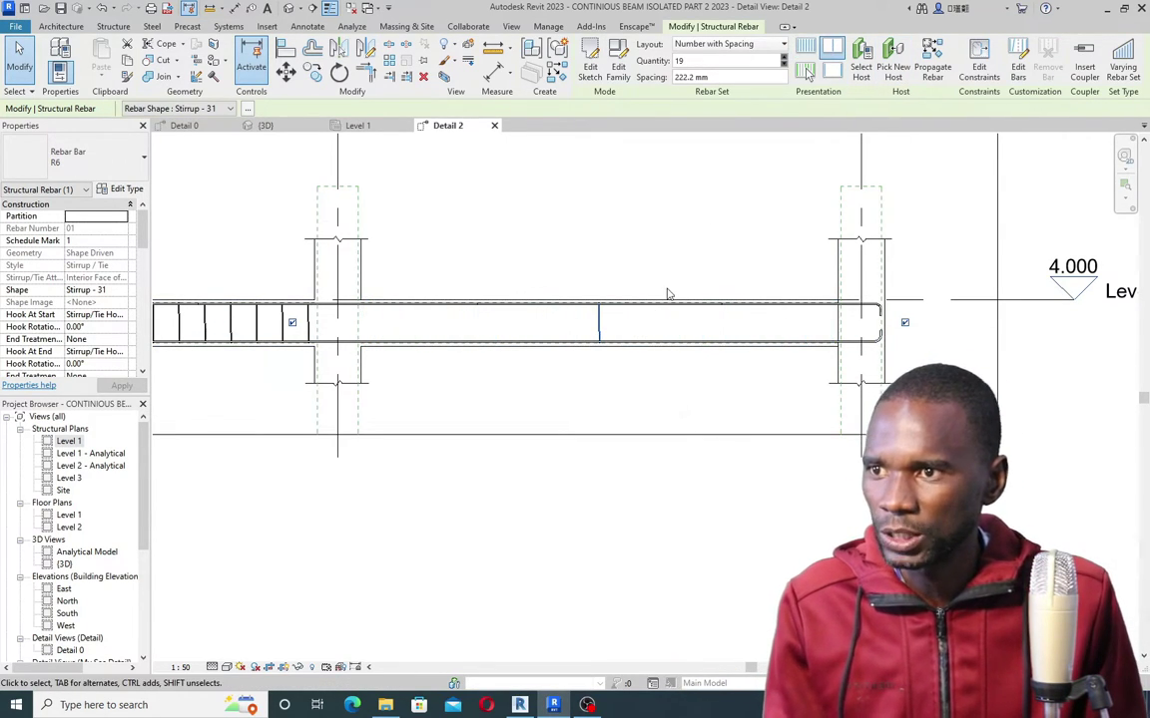
left_click(608, 292)
Step: Set the A–B span stirrup set to Show Middle as well
scroll(593, 337, "up", 3)
scroll(818, 321, "down", 5)
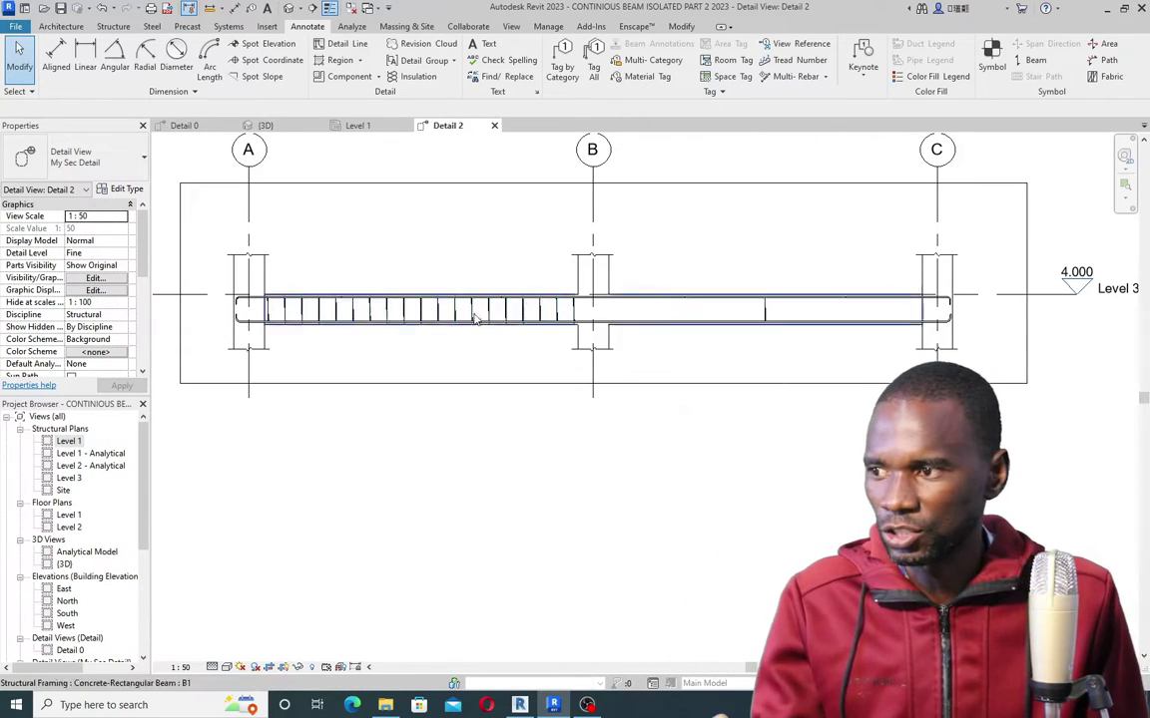
scroll(538, 334, "up", 1)
scroll(539, 358, "down", 1)
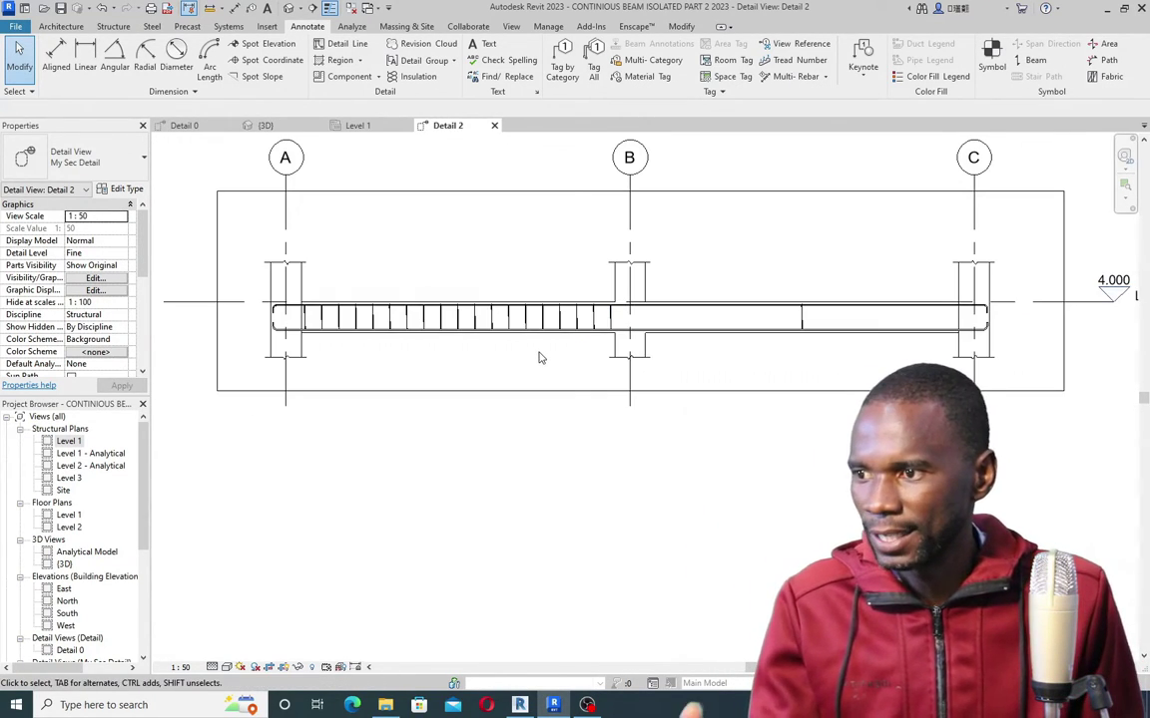
scroll(539, 358, "down", 2)
scroll(729, 329, "up", 3)
scroll(738, 318, "down", 2)
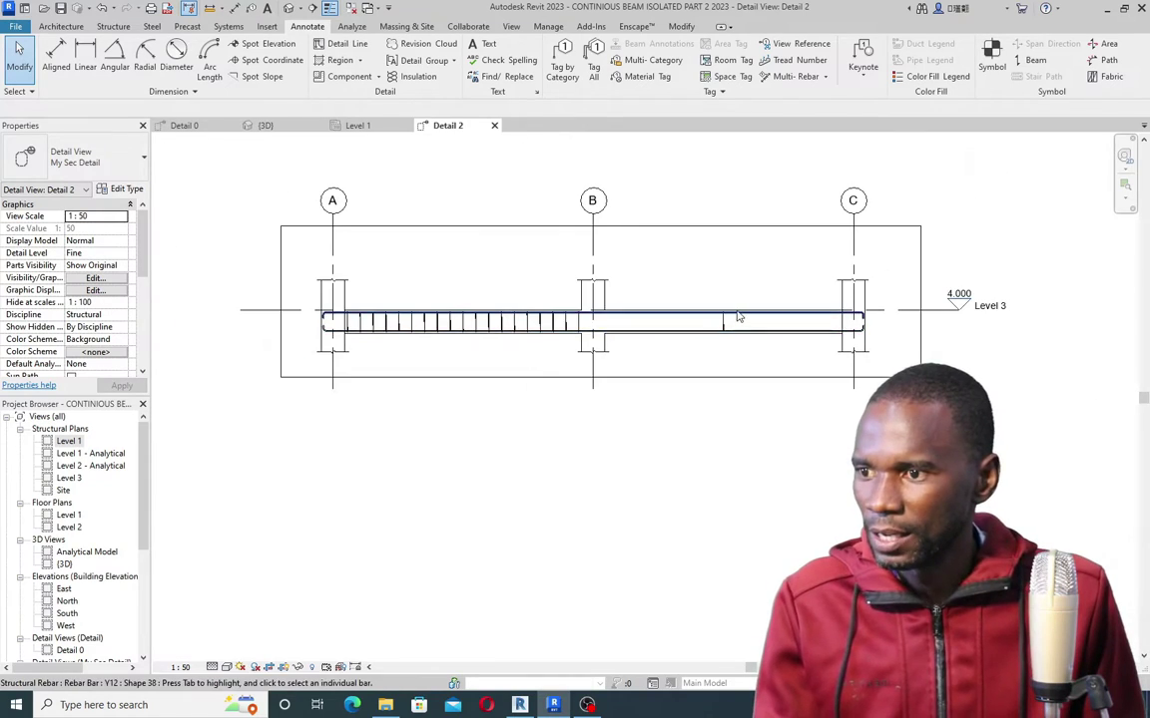
scroll(457, 333, "up", 2)
left_click(484, 317)
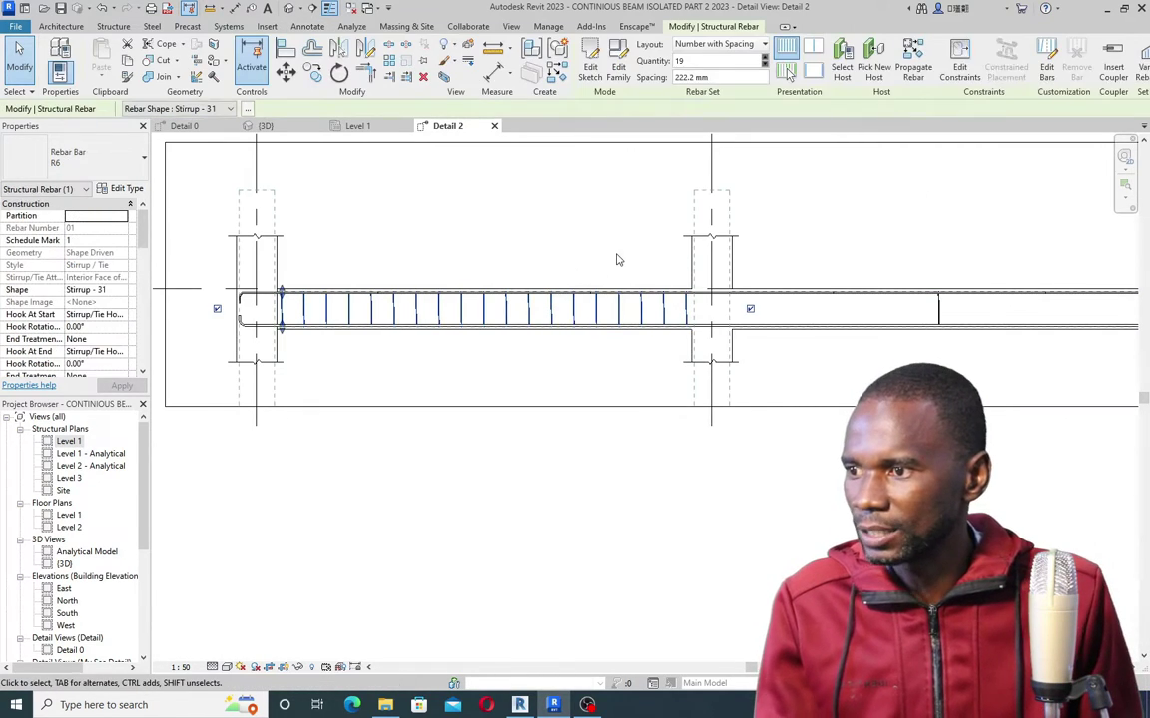
left_click(833, 50)
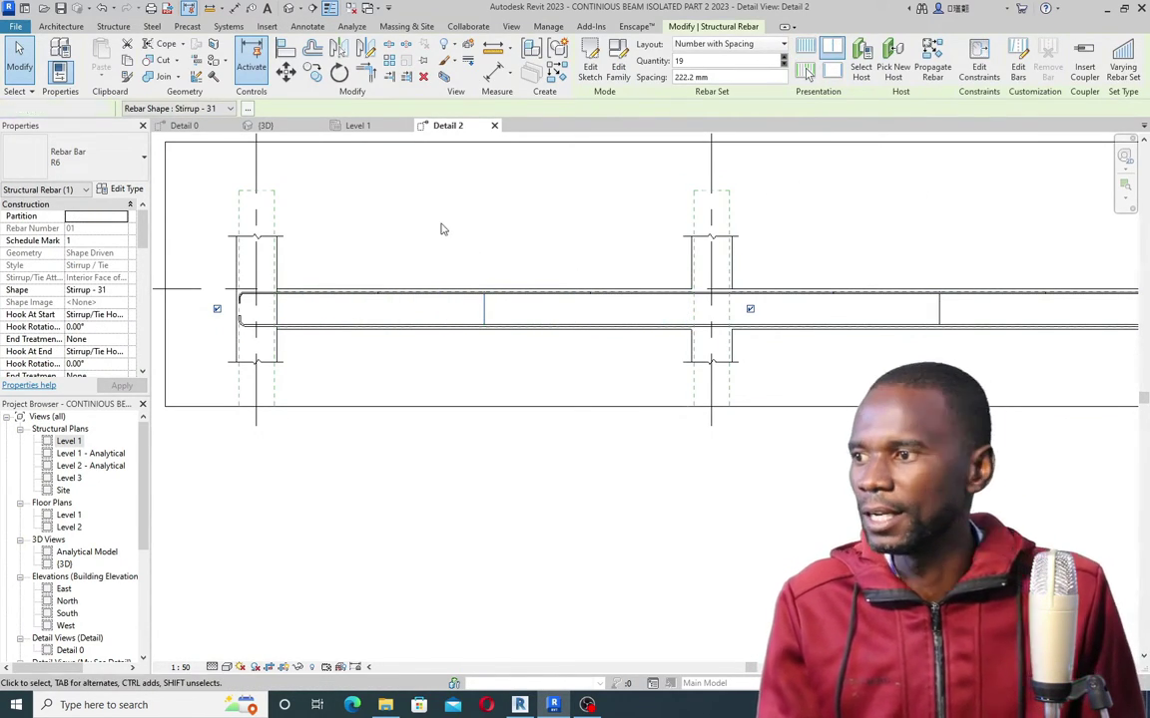
key("Escape")
scroll(442, 229, "down", 3)
scroll(766, 318, "up", 5)
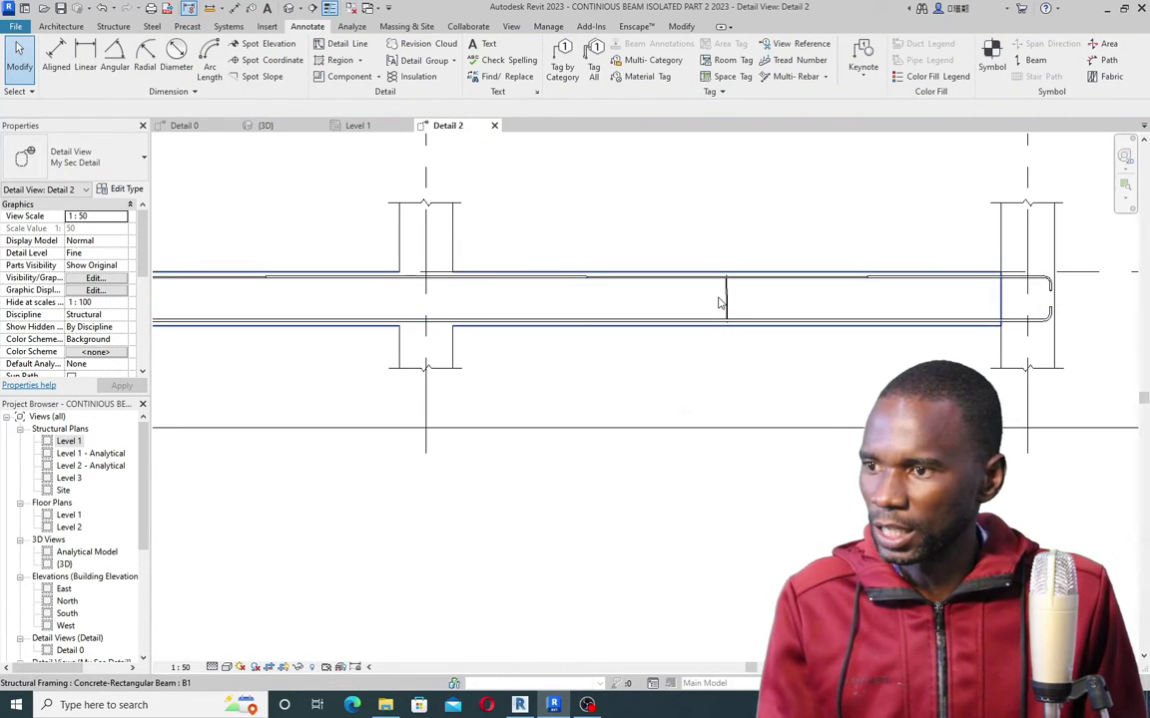
scroll(983, 296, "up", 4)
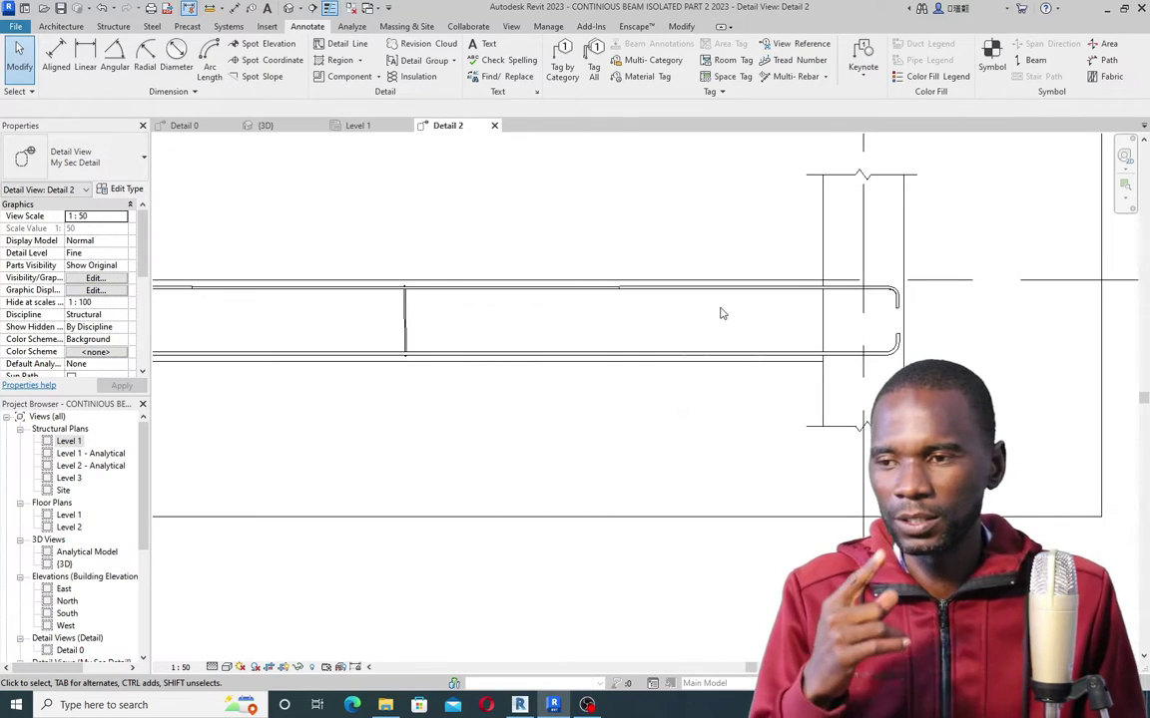
scroll(688, 301, "up", 2)
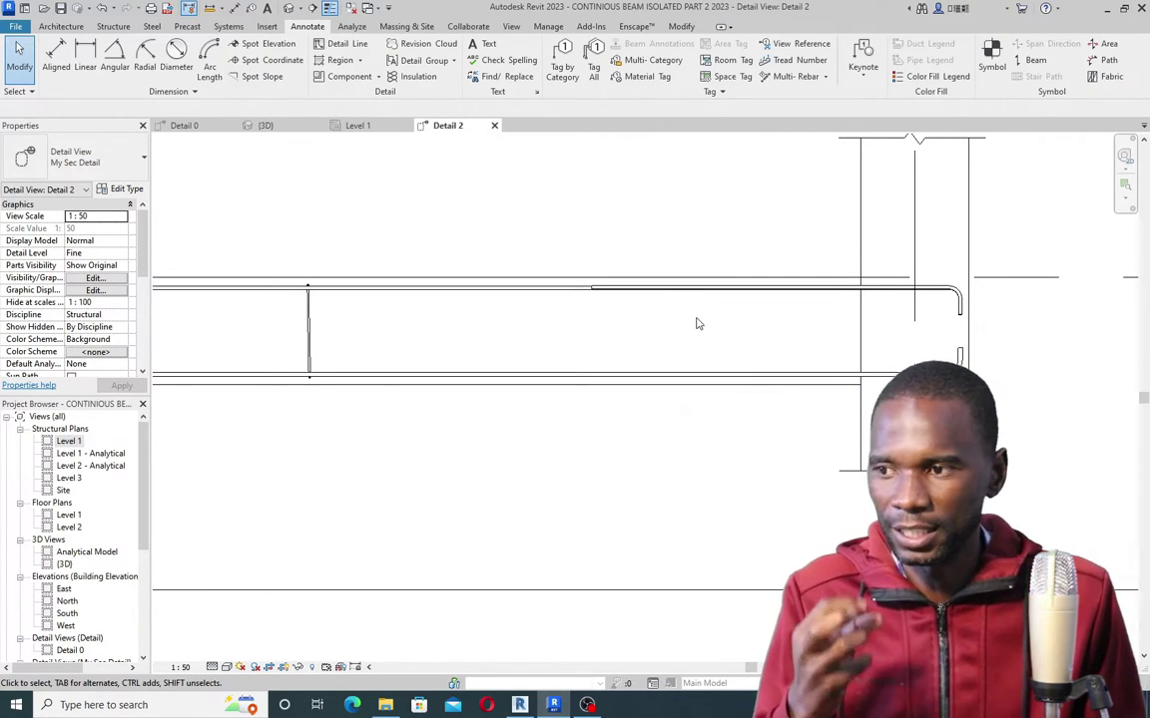
Step: Displace the top bar at the right support slightly so it separates from the others
left_click(698, 358)
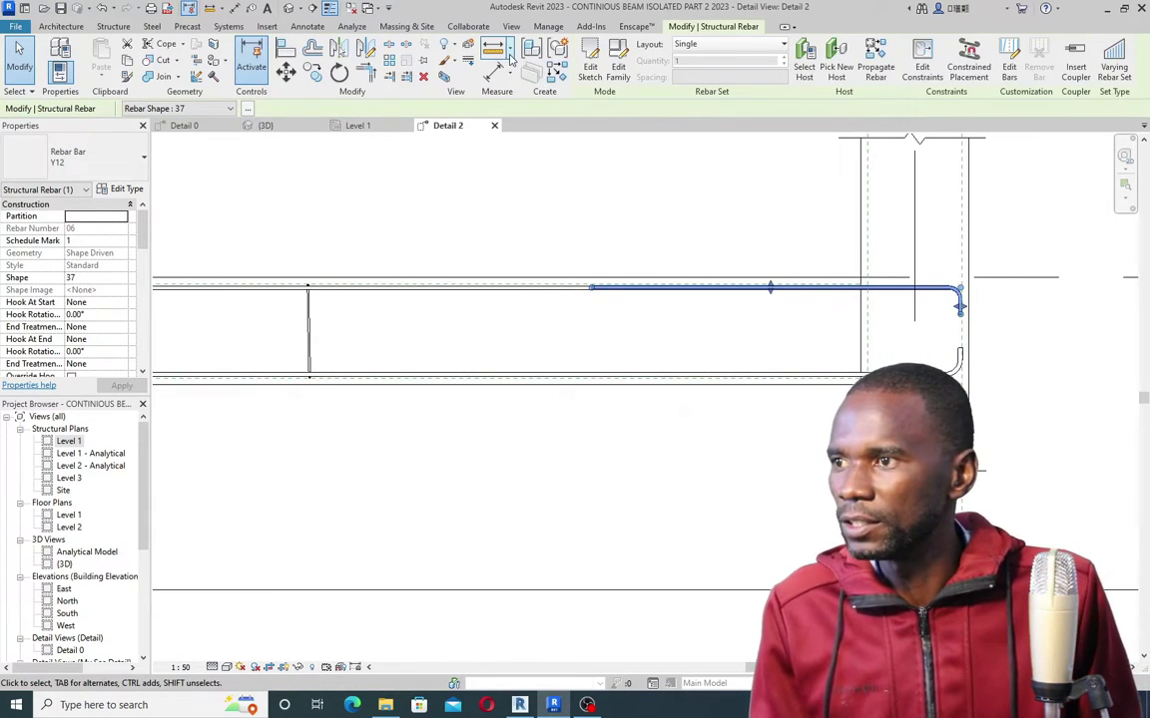
left_click(468, 47)
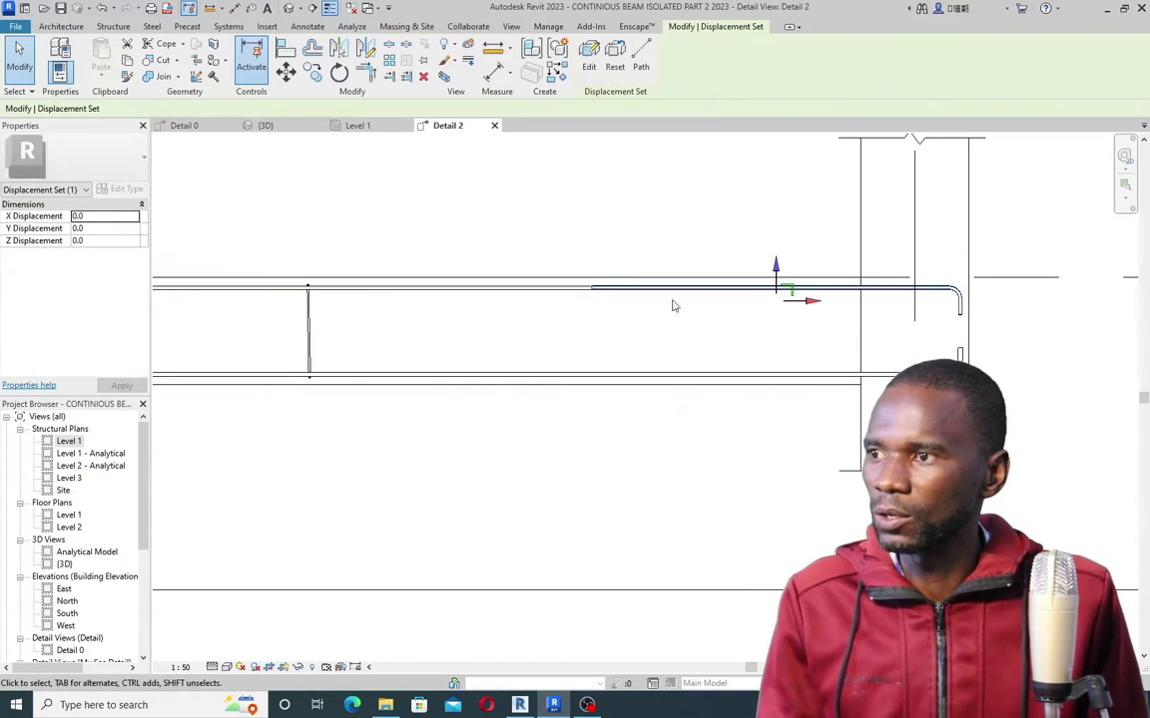
left_click_drag(798, 307, 798, 311)
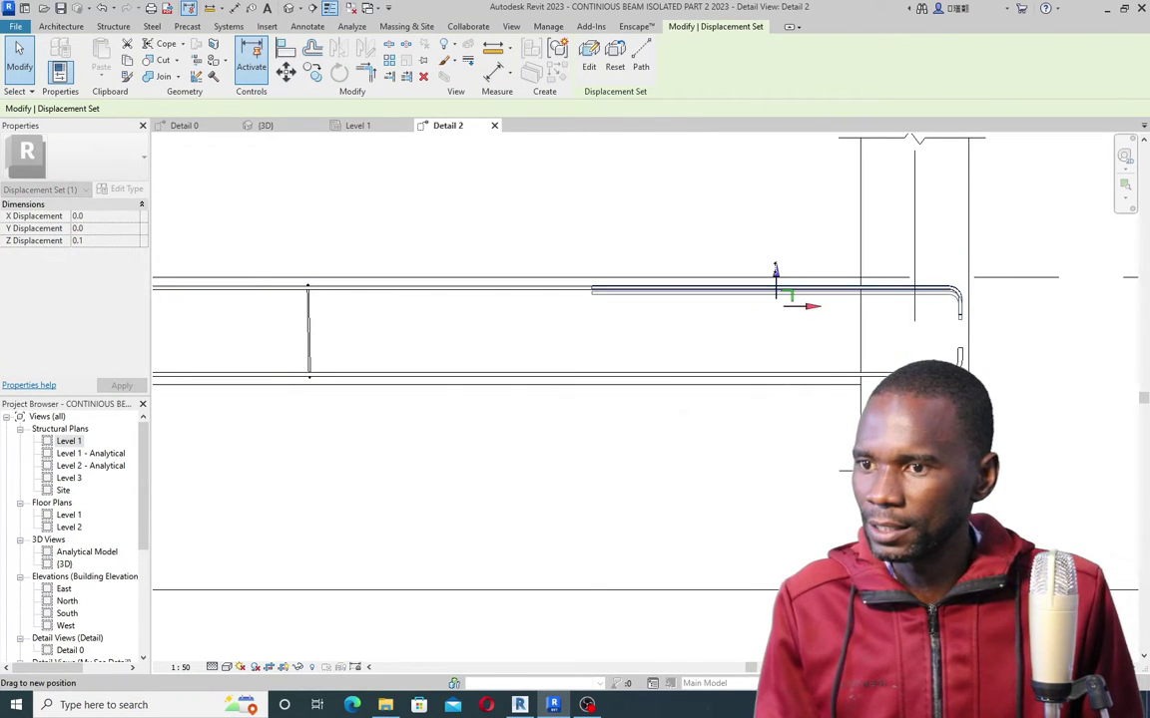
key("Escape")
scroll(874, 313, "up", 3)
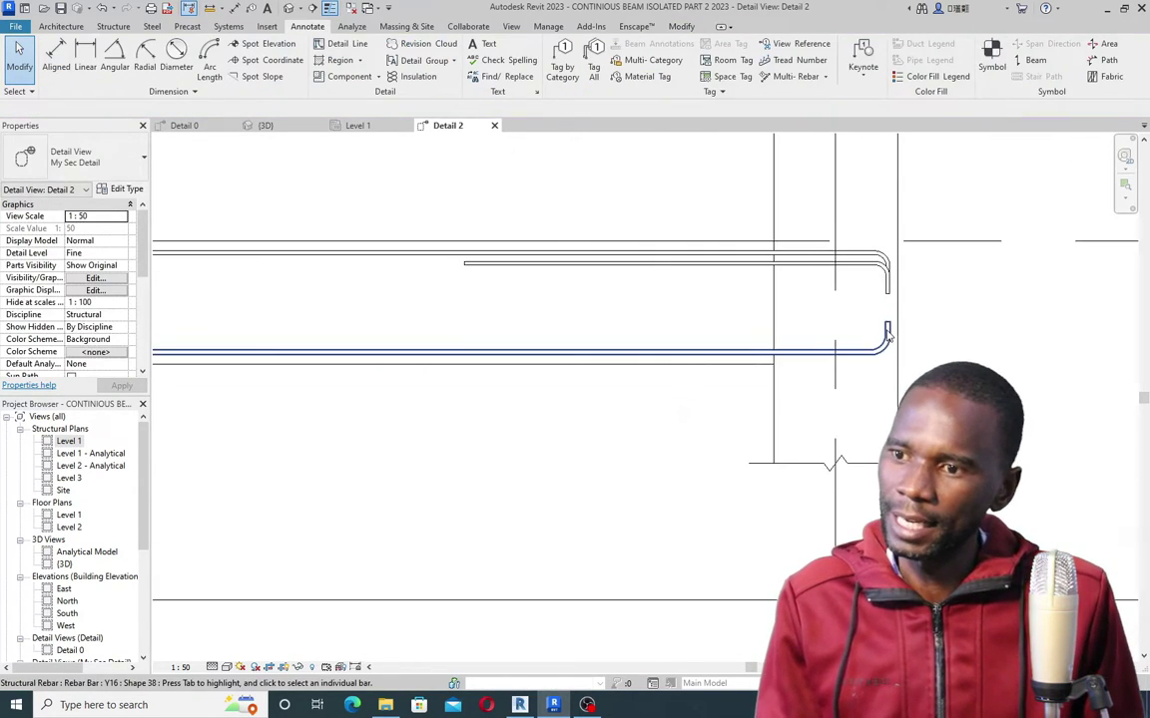
left_click(796, 255)
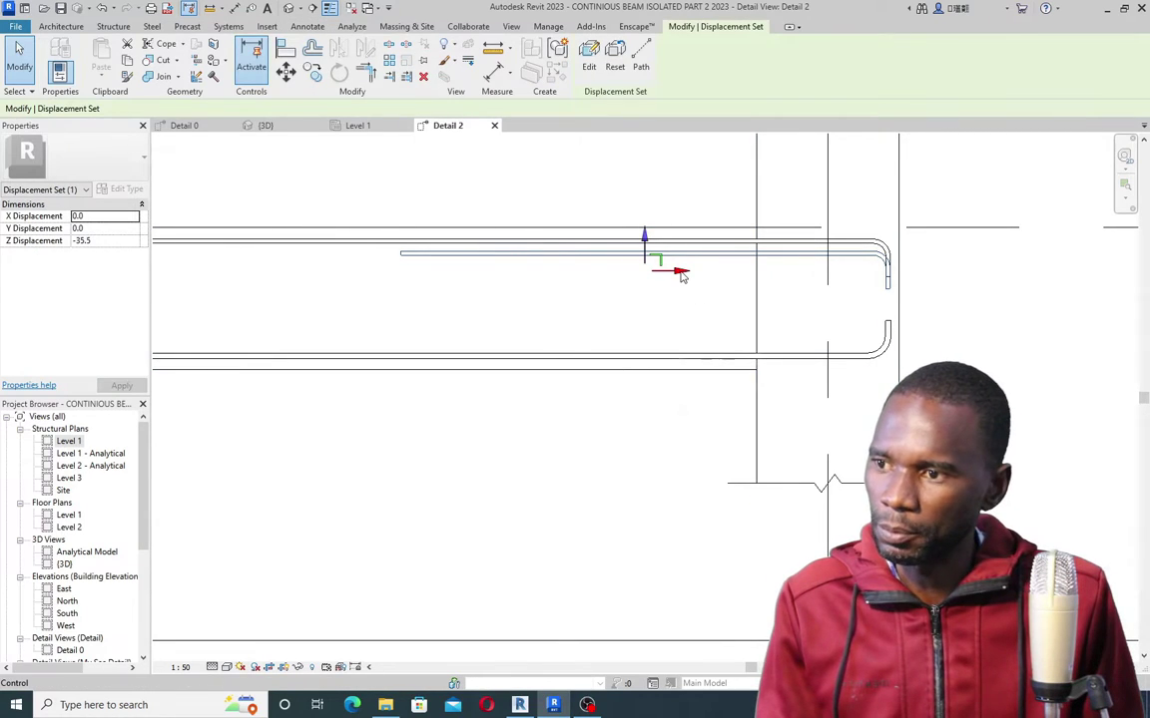
scroll(767, 320, "down", 6)
key("Escape")
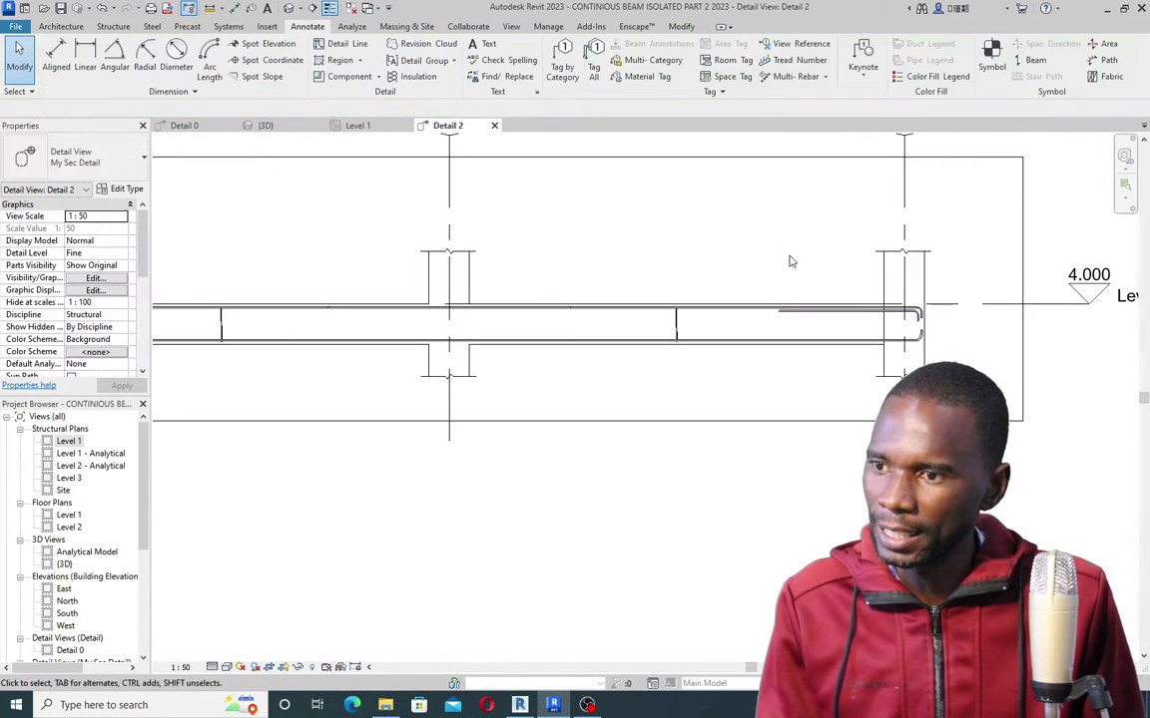
scroll(665, 312, "up", 4)
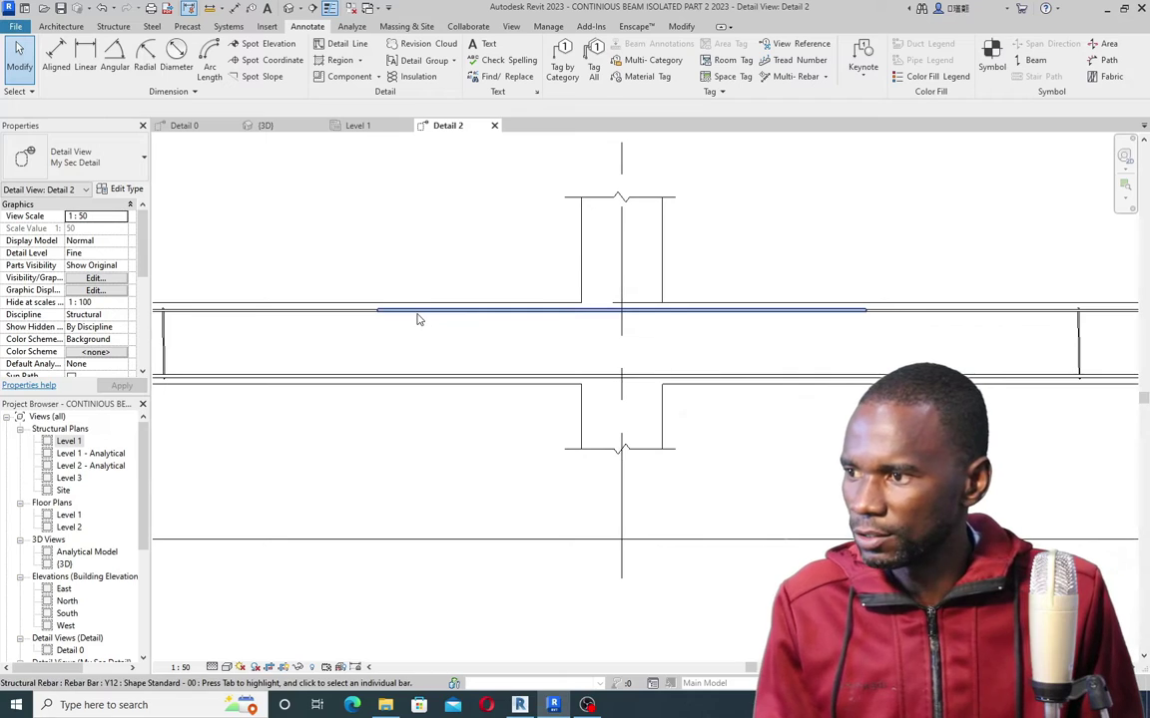
Step: Displace the top bar over grid B, raising it slightly
left_click(482, 380)
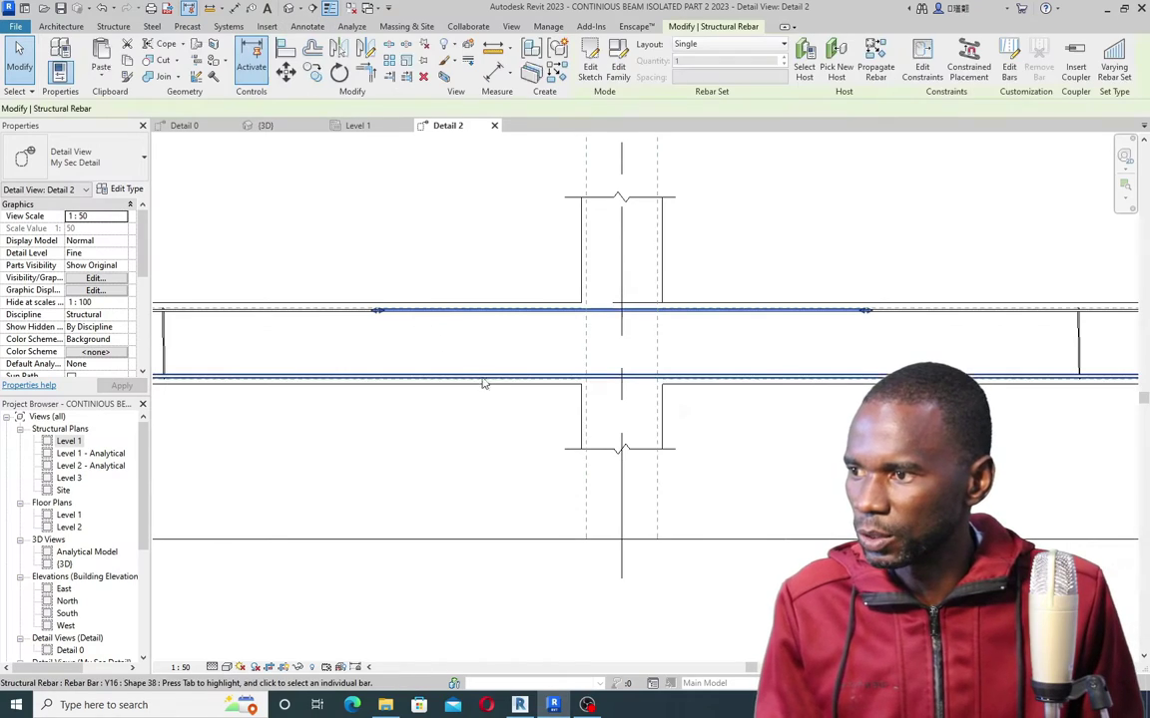
left_click(467, 47)
left_click_drag(624, 283, 620, 278)
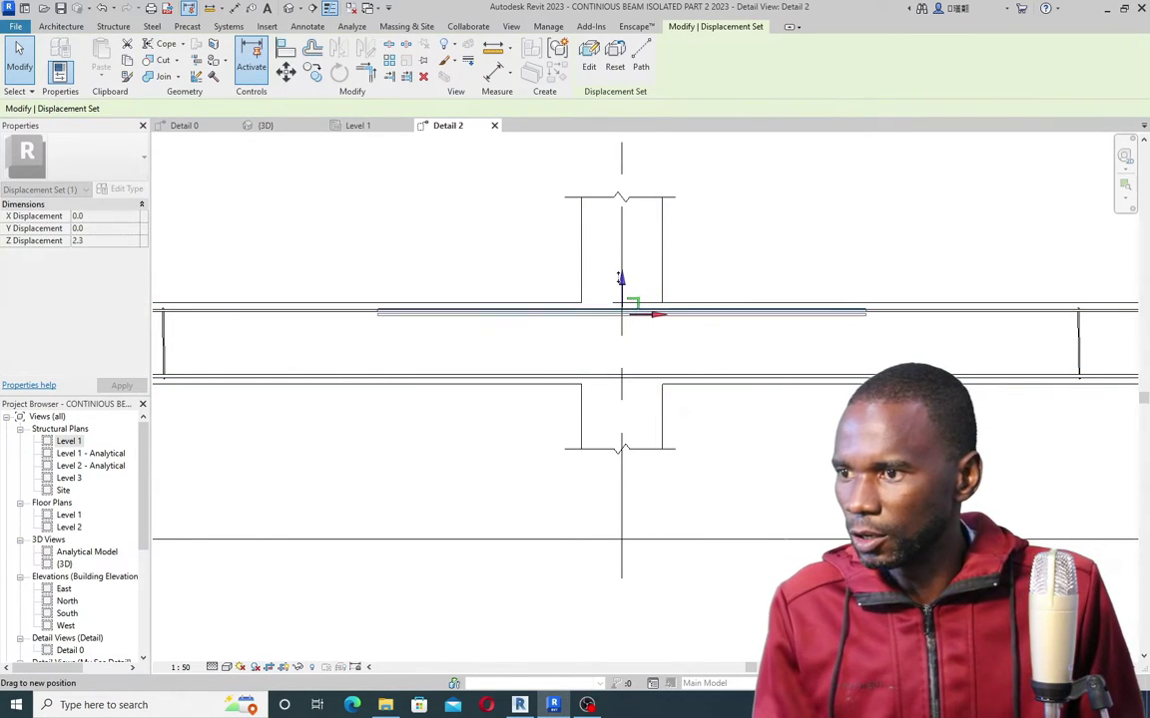
left_click(765, 246)
scroll(498, 329, "down", 4)
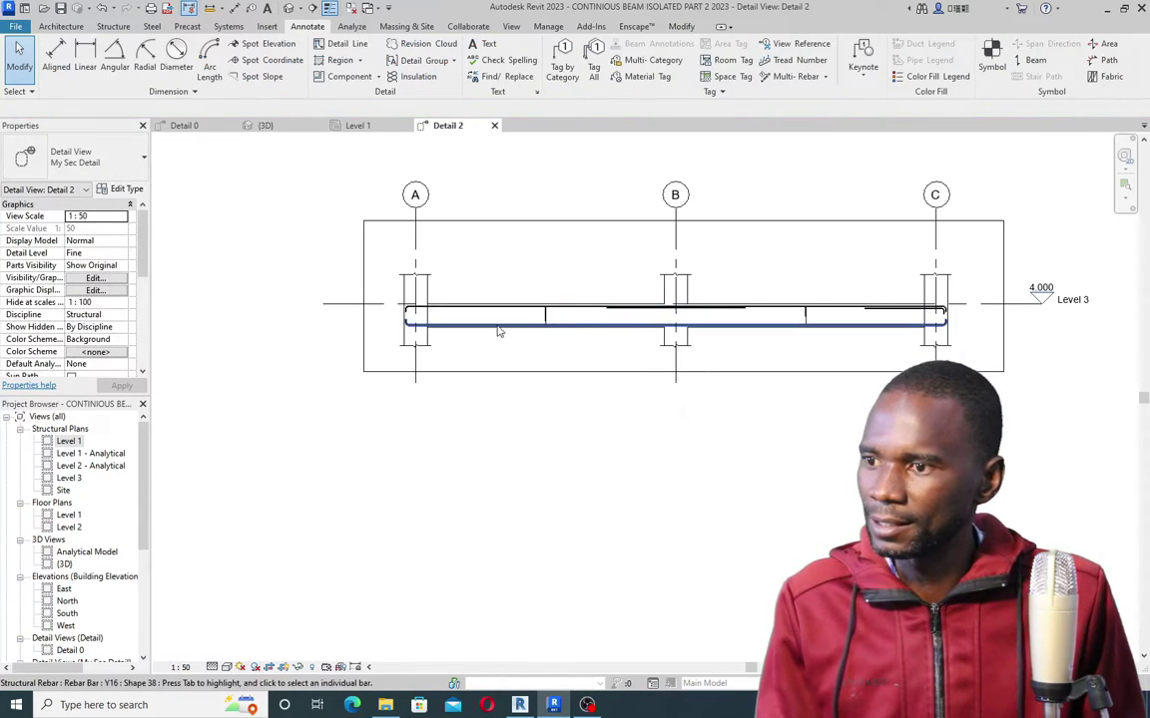
scroll(424, 312, "up", 4)
scroll(424, 312, "up", 3)
scroll(399, 309, "down", 5)
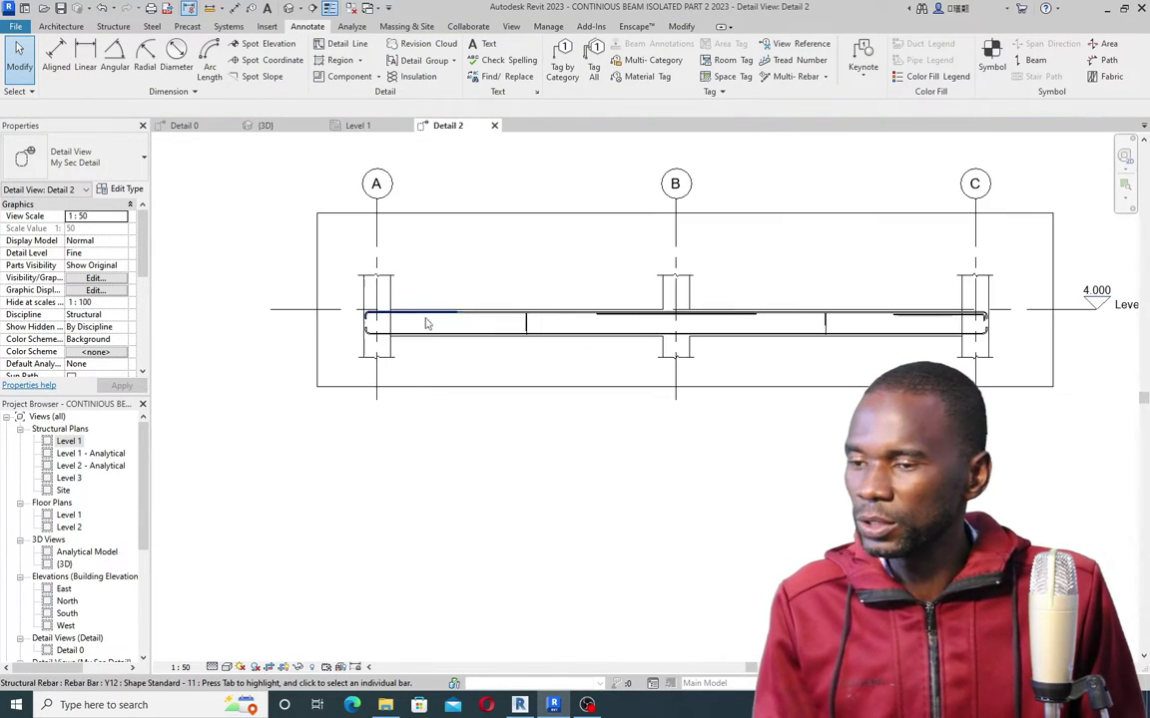
scroll(926, 336, "up", 5)
scroll(868, 323, "up", 1)
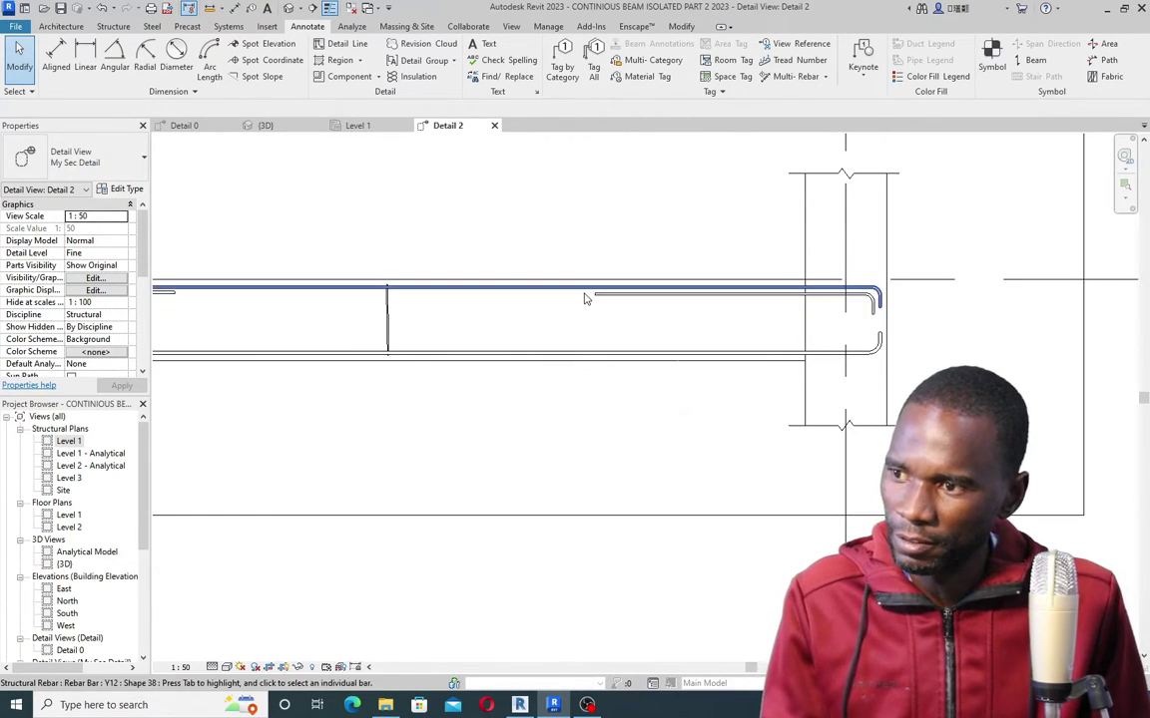
Step: Offset the top bar near grid A slightly downward through its displacement
scroll(833, 295, "down", 3)
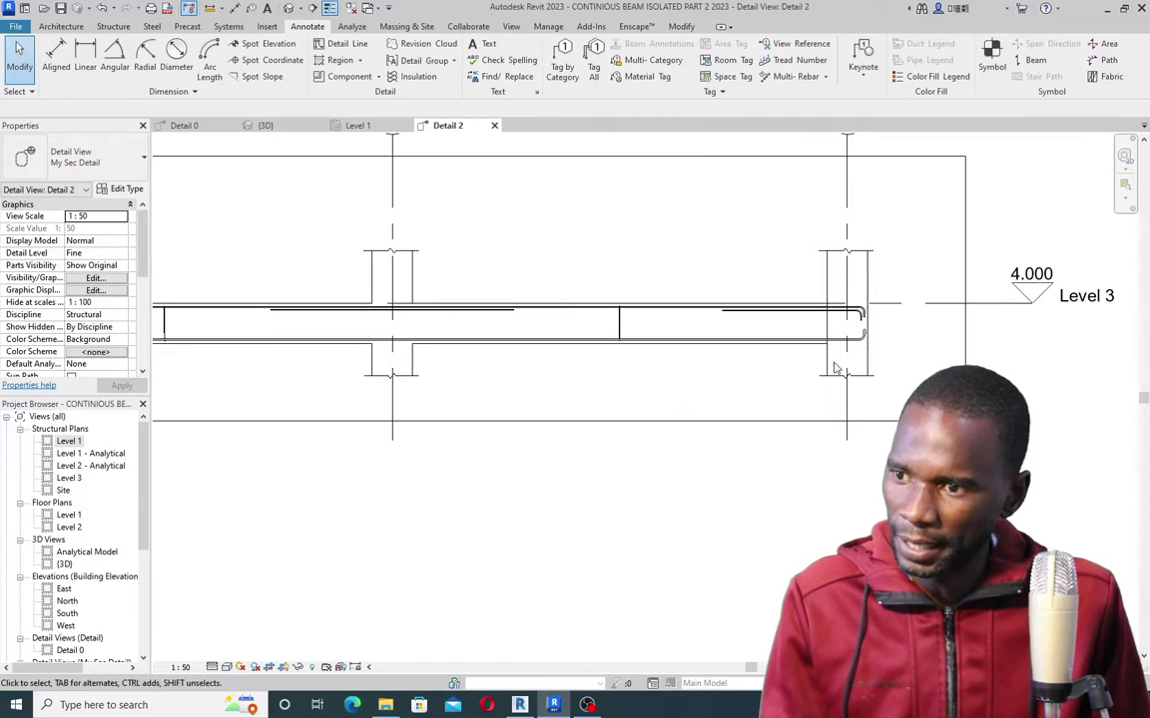
scroll(768, 322, "up", 2)
scroll(808, 319, "down", 3)
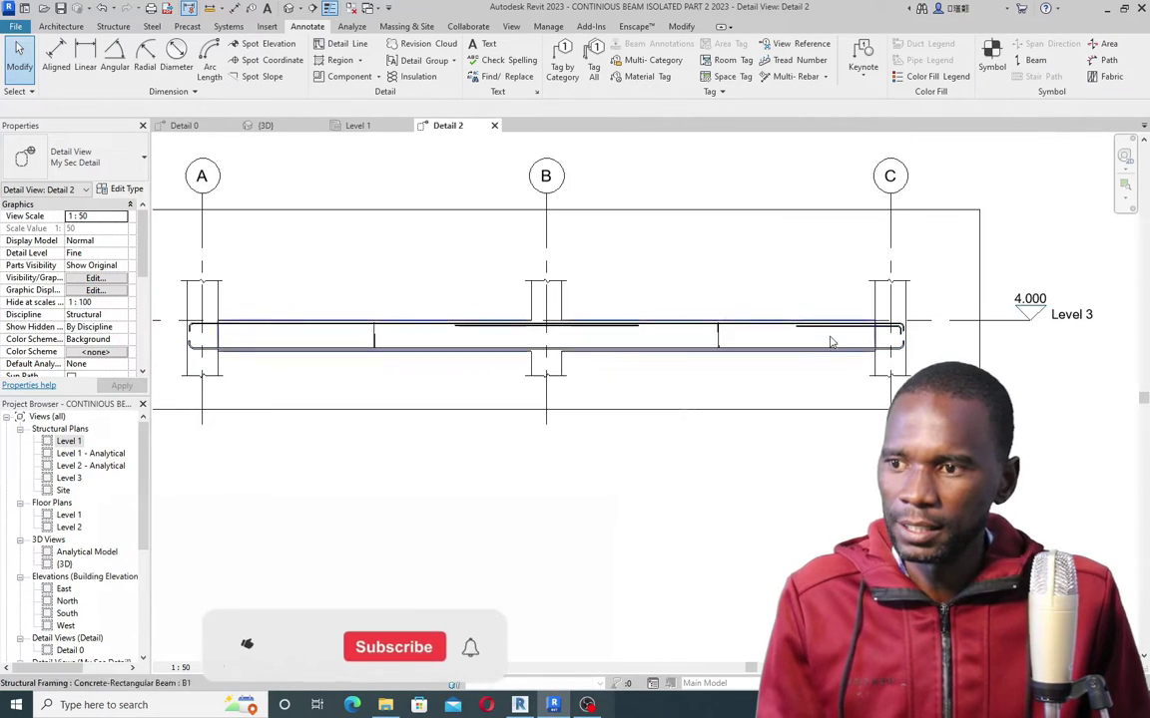
scroll(409, 332, "up", 2)
scroll(414, 333, "up", 3)
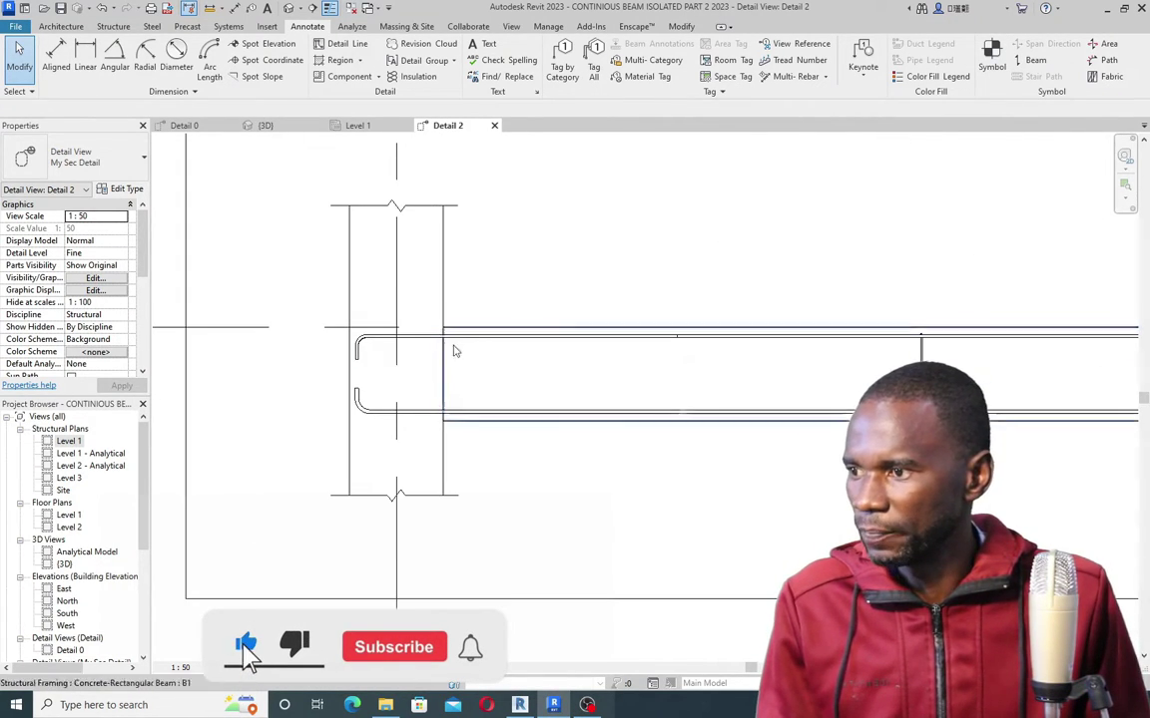
scroll(454, 349, "down", 3)
scroll(470, 341, "up", 2)
left_click(477, 327)
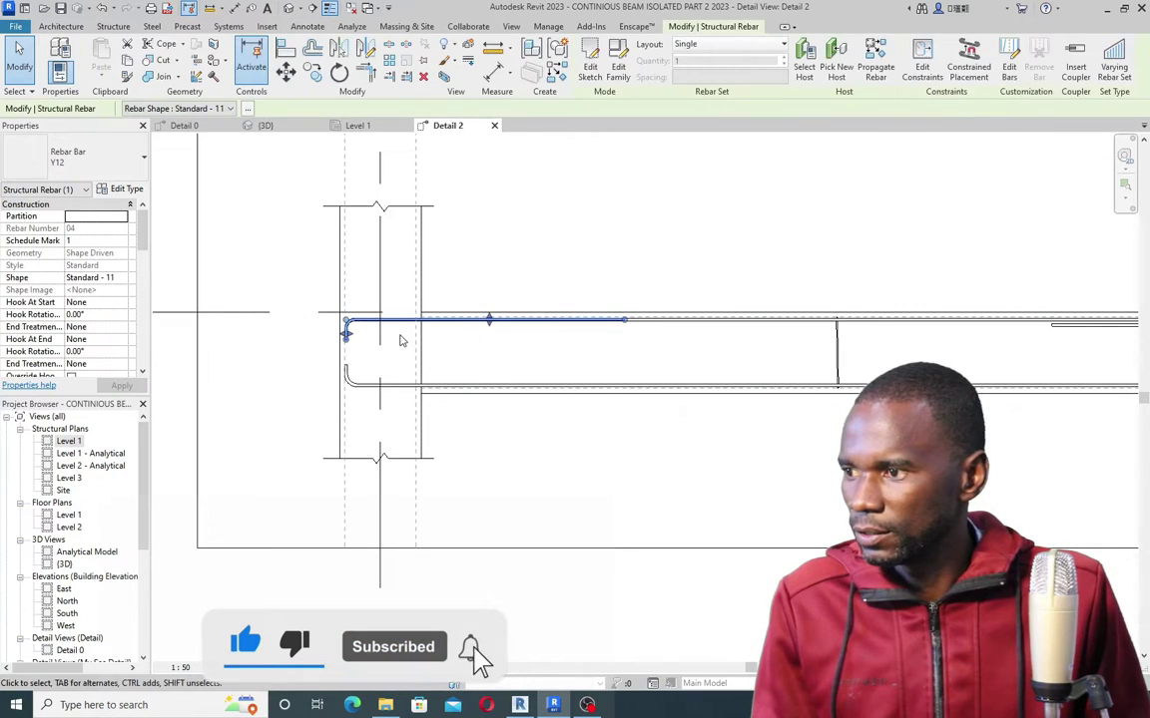
left_click(492, 48)
mouse_move(485, 297)
left_mouse_down()
mouse_move(521, 335)
mouse_move(491, 297)
left_mouse_up()
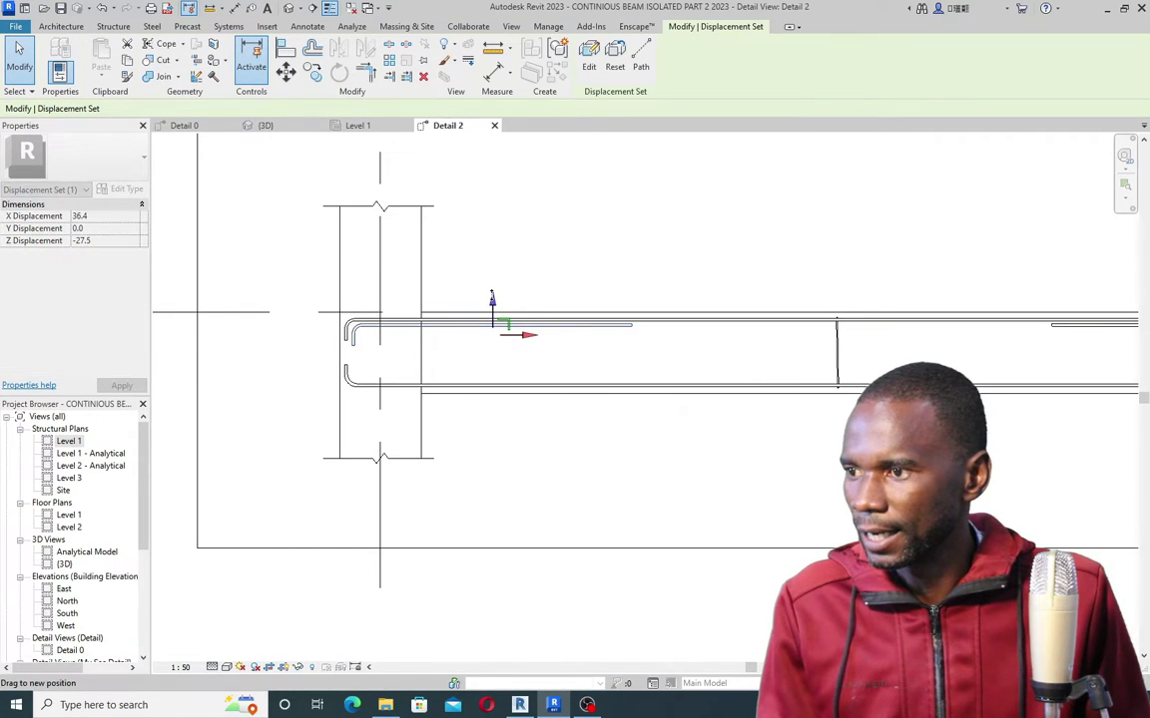
left_click(526, 254)
scroll(390, 320, "down", 4)
scroll(789, 309, "up", 5)
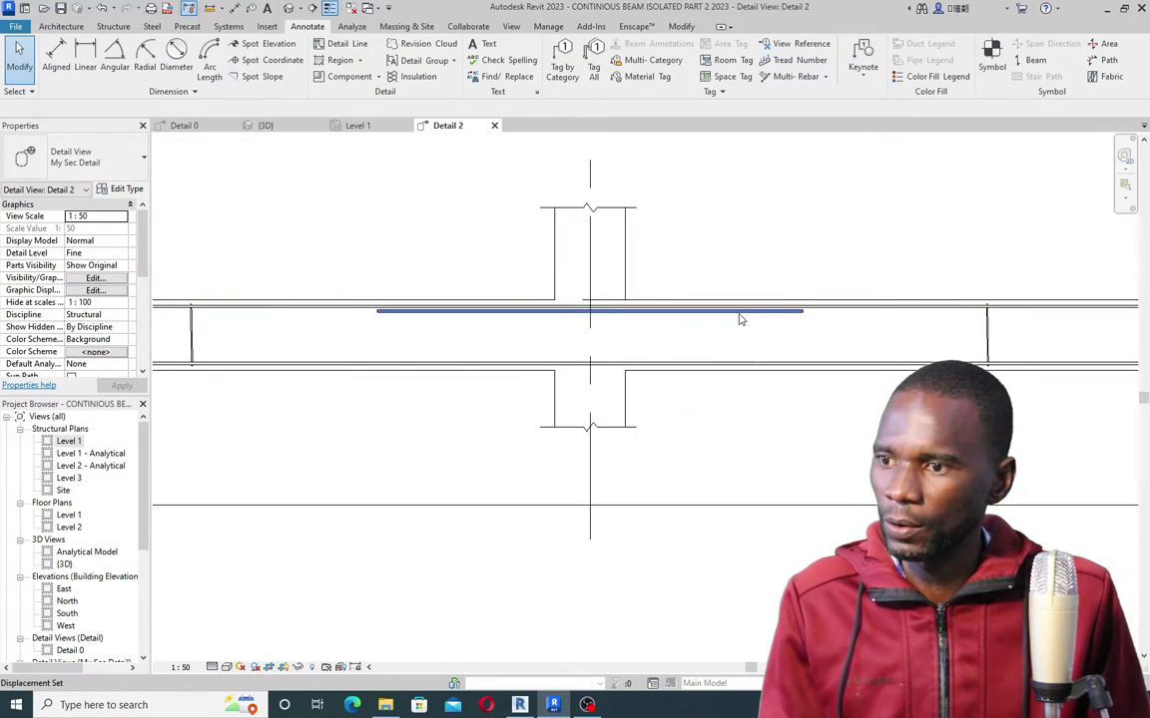
Step: Nudge the top bar over grid B slightly down as well
left_click(679, 312)
left_click_drag(590, 277, 598, 272)
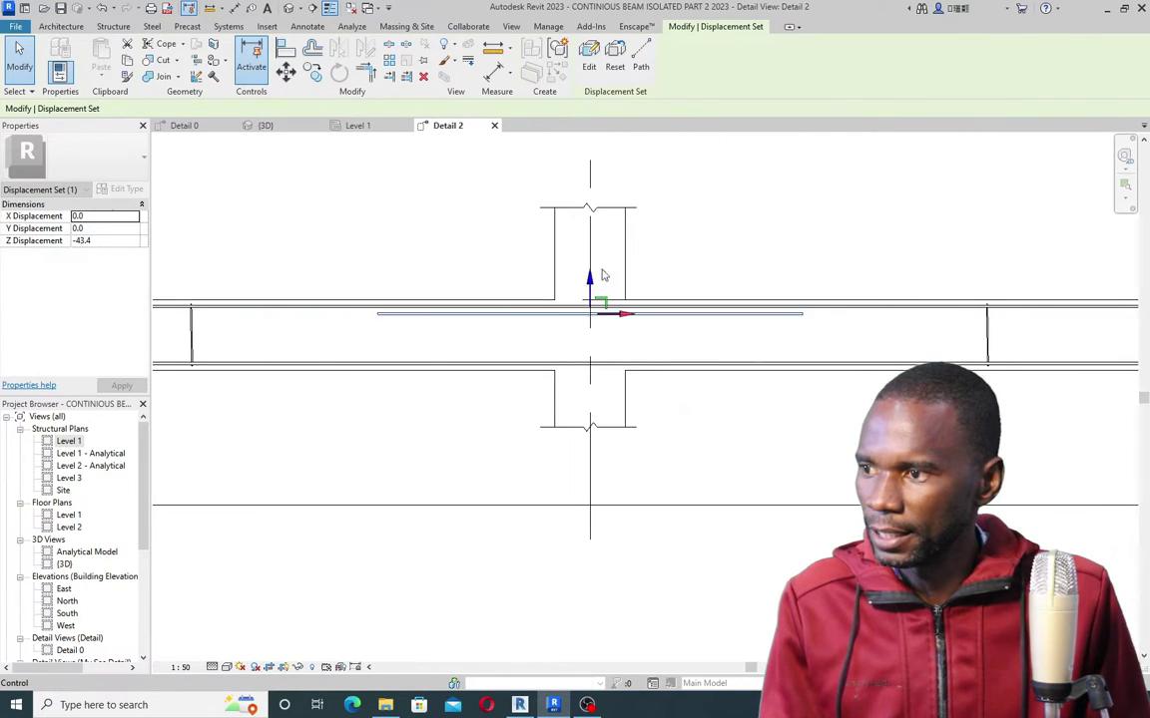
left_click(597, 272)
scroll(605, 342, "down", 4)
scroll(658, 347, "up", 4)
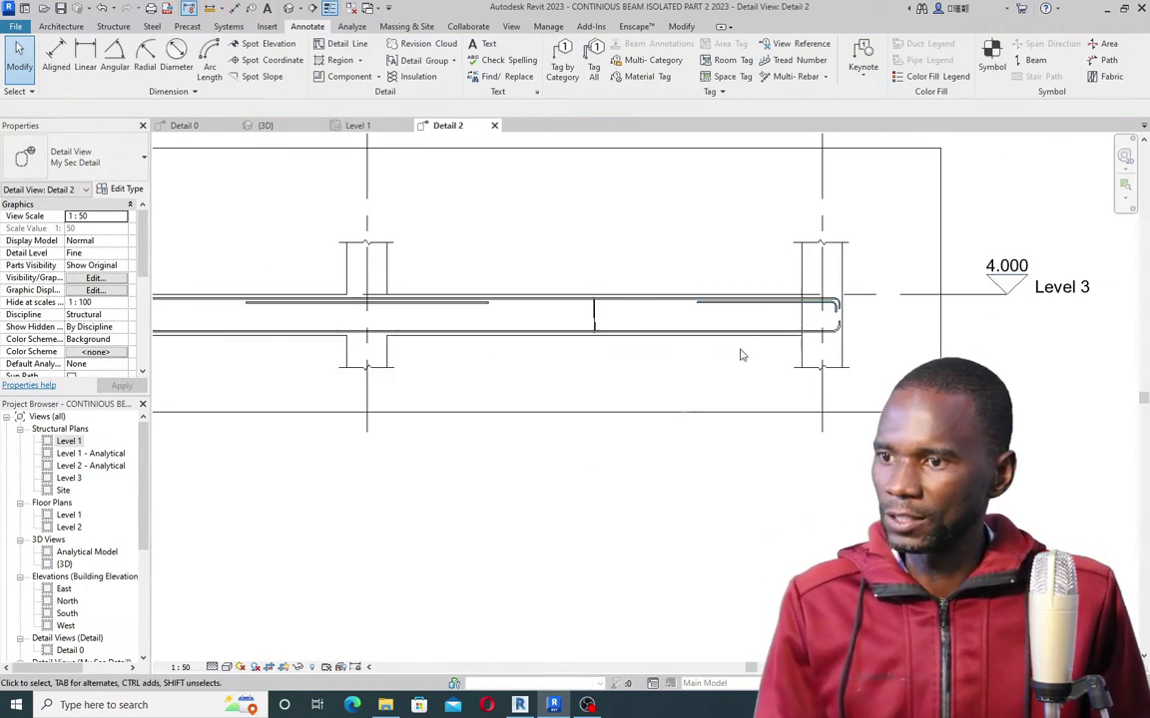
scroll(672, 342, "up", 2)
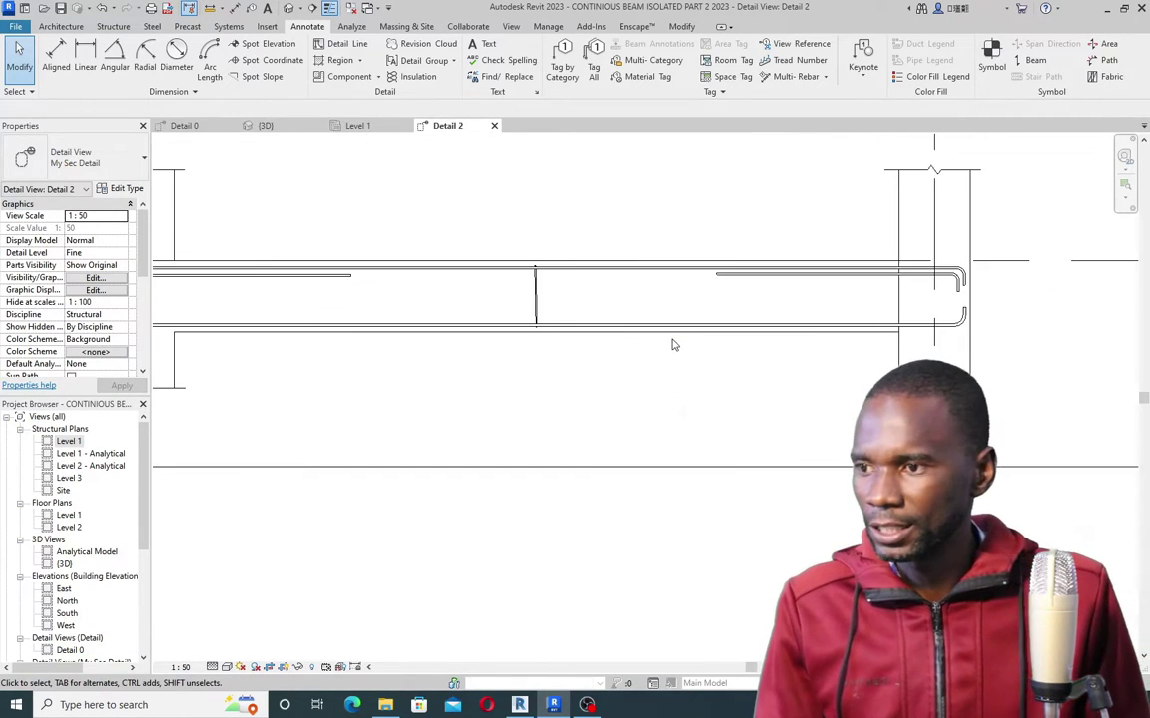
scroll(700, 365, "down", 2)
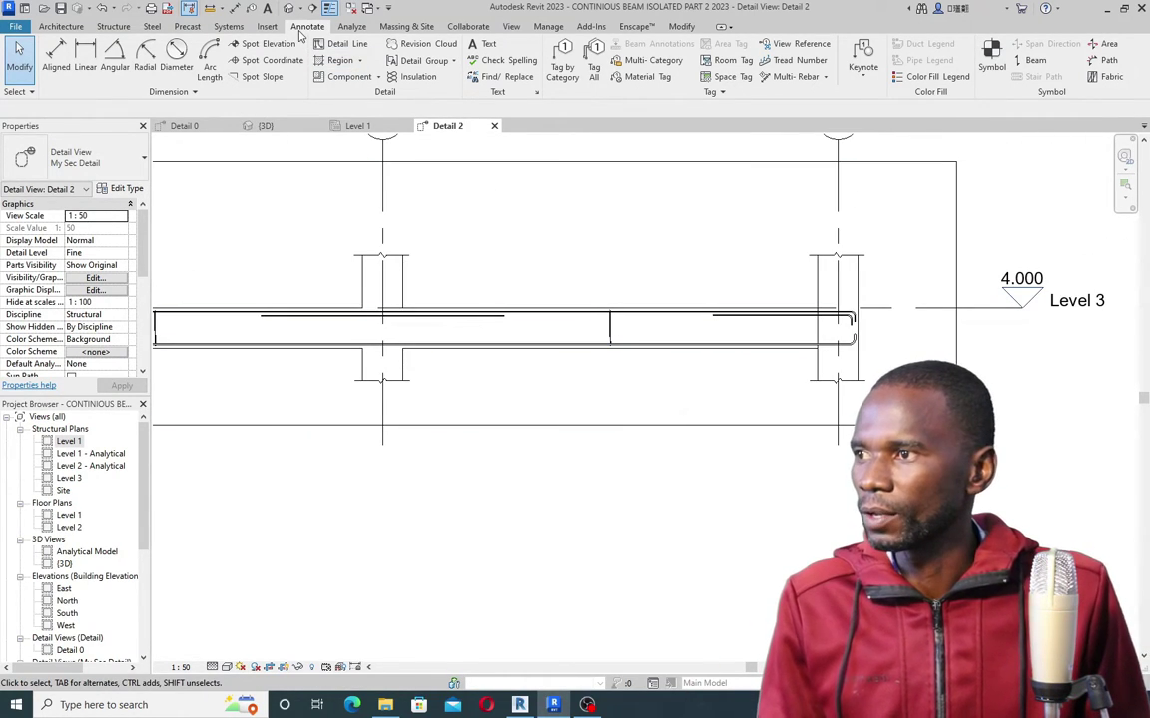
Step: Add an aligned multi-rebar annotation to the B–C stirrups, tagging 19 R6 01 222 below right
left_click(825, 77)
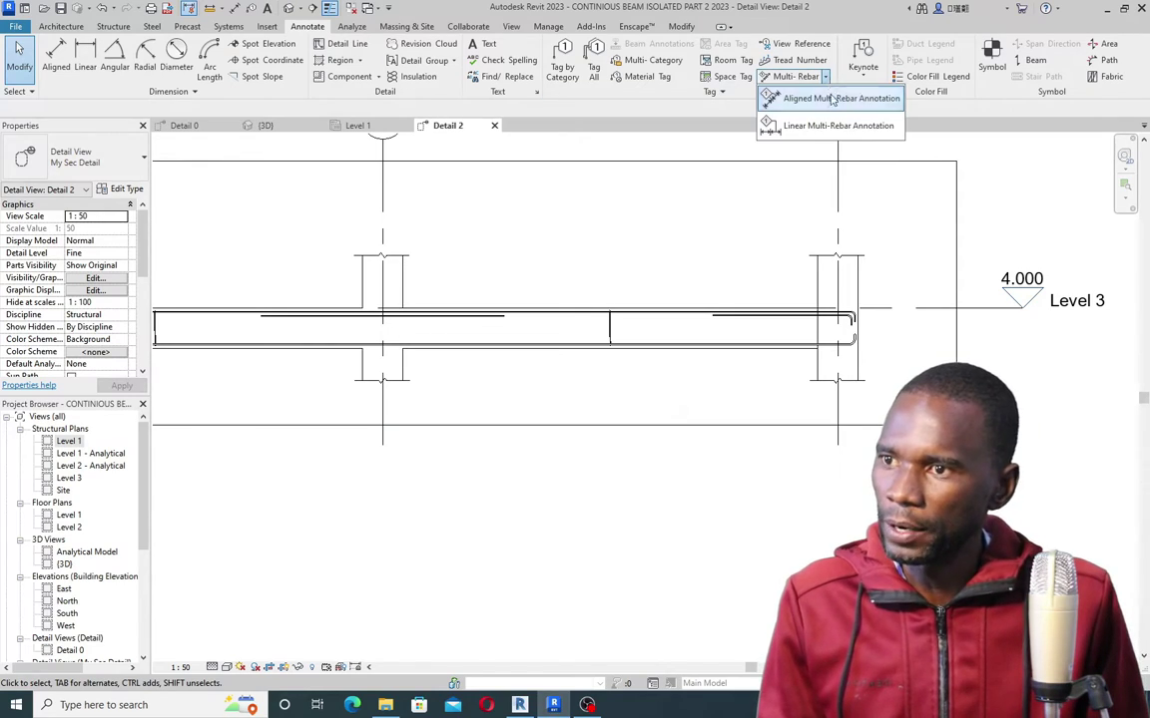
left_click(803, 95)
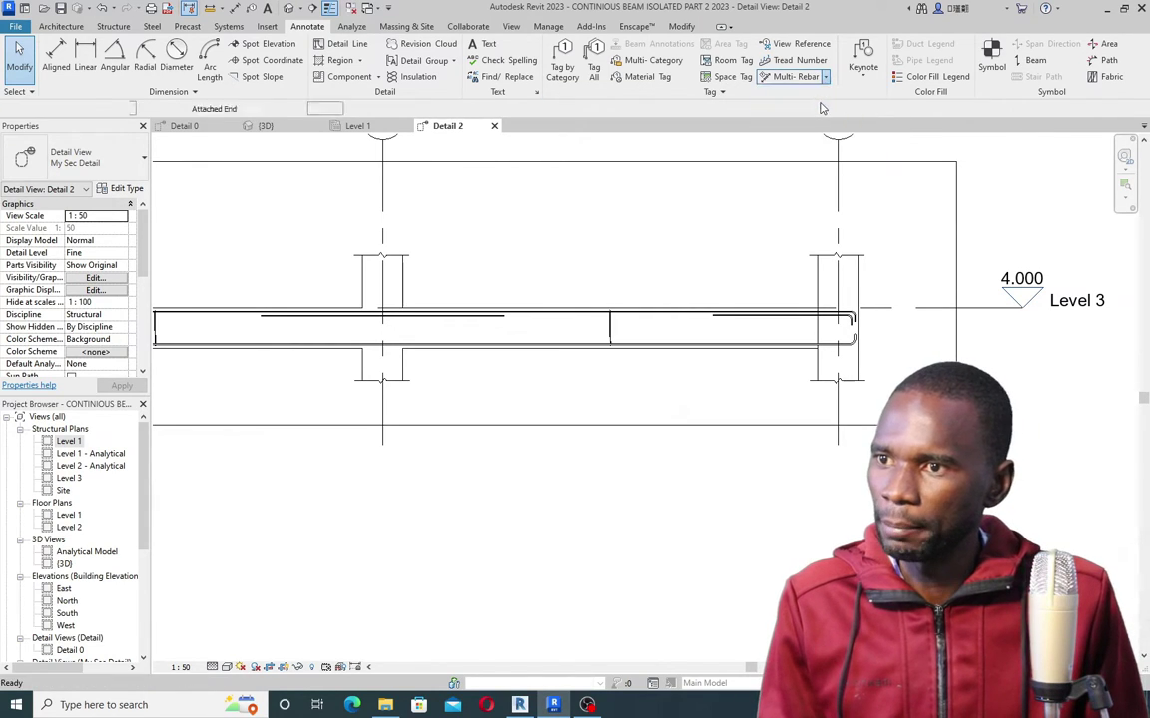
left_click(613, 320)
key("Escape")
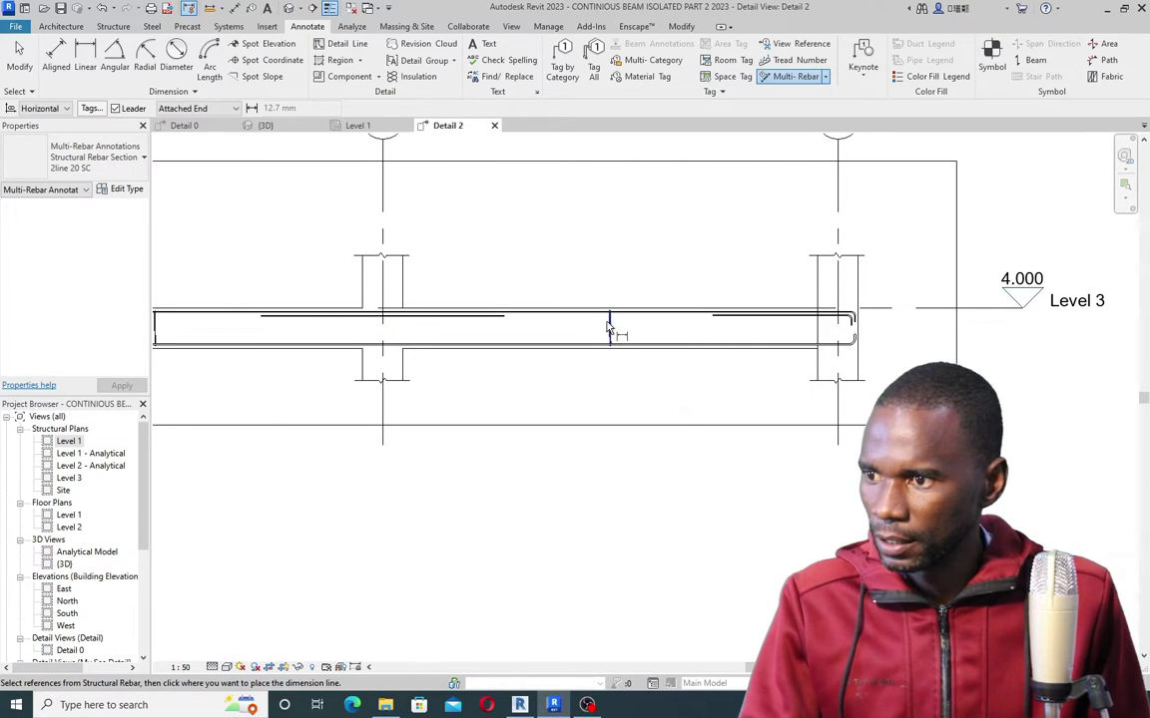
left_click(611, 327)
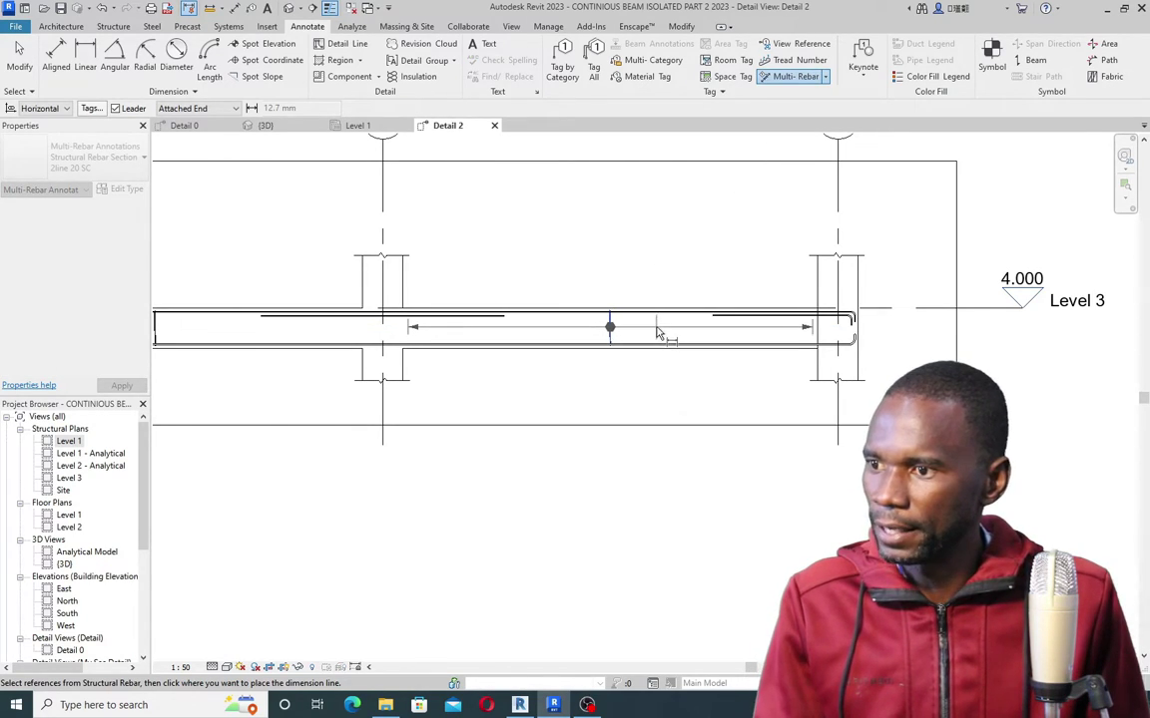
left_click(658, 332)
scroll(636, 395, "up", 2)
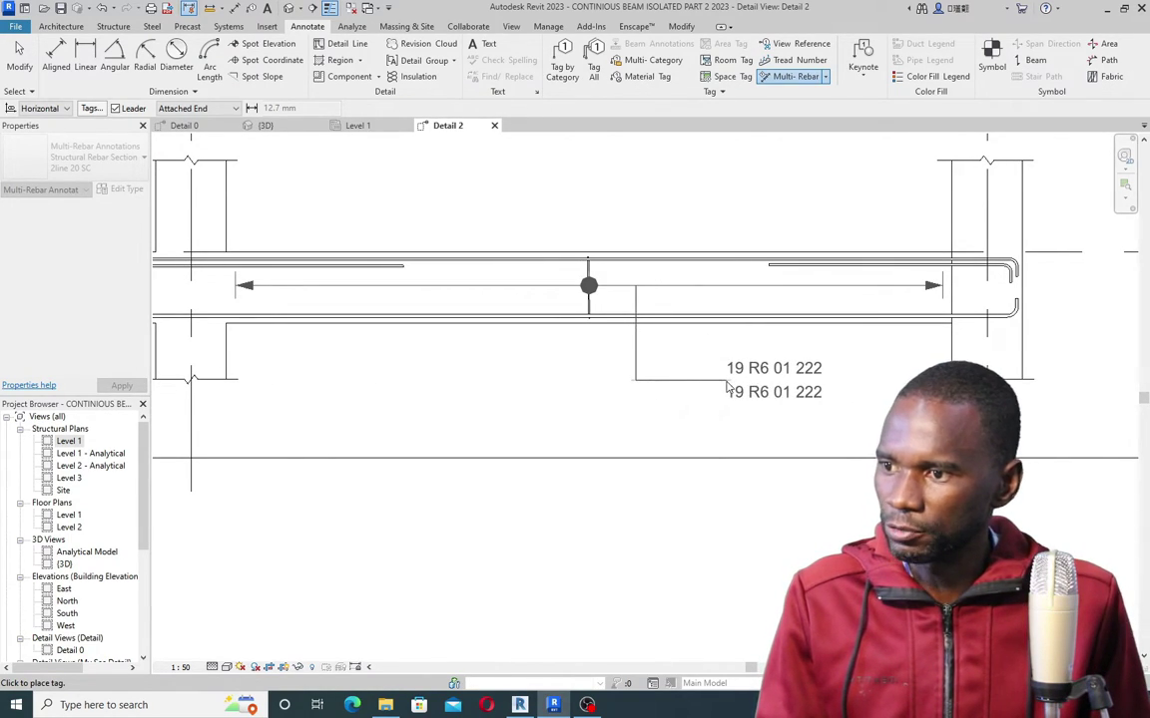
left_click(773, 407)
key("Escape")
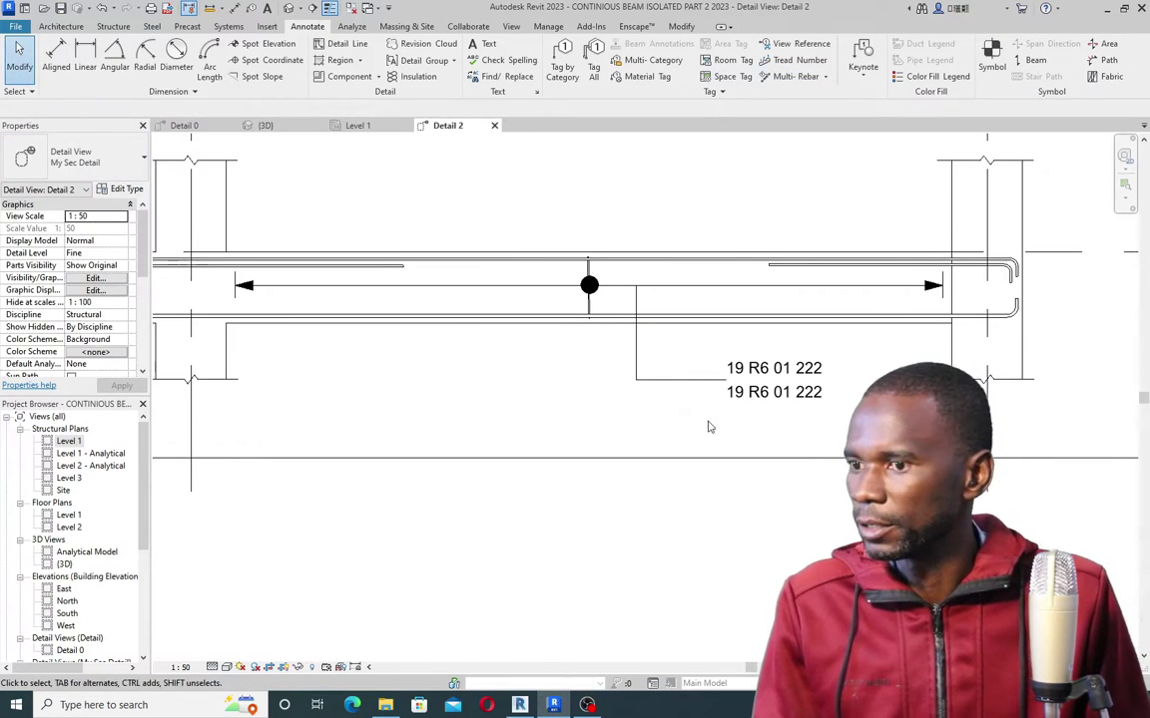
Step: Change the stirrup annotation's type to Structural Rebar Section-1LINE
left_click(688, 364)
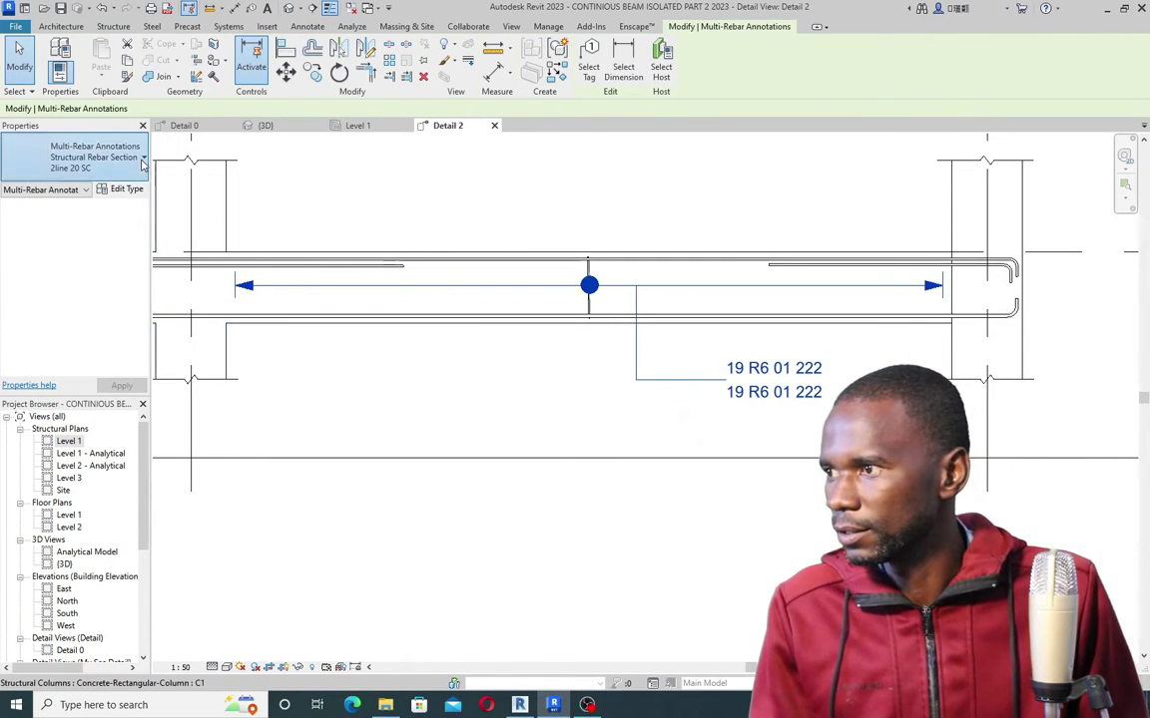
left_click(100, 157)
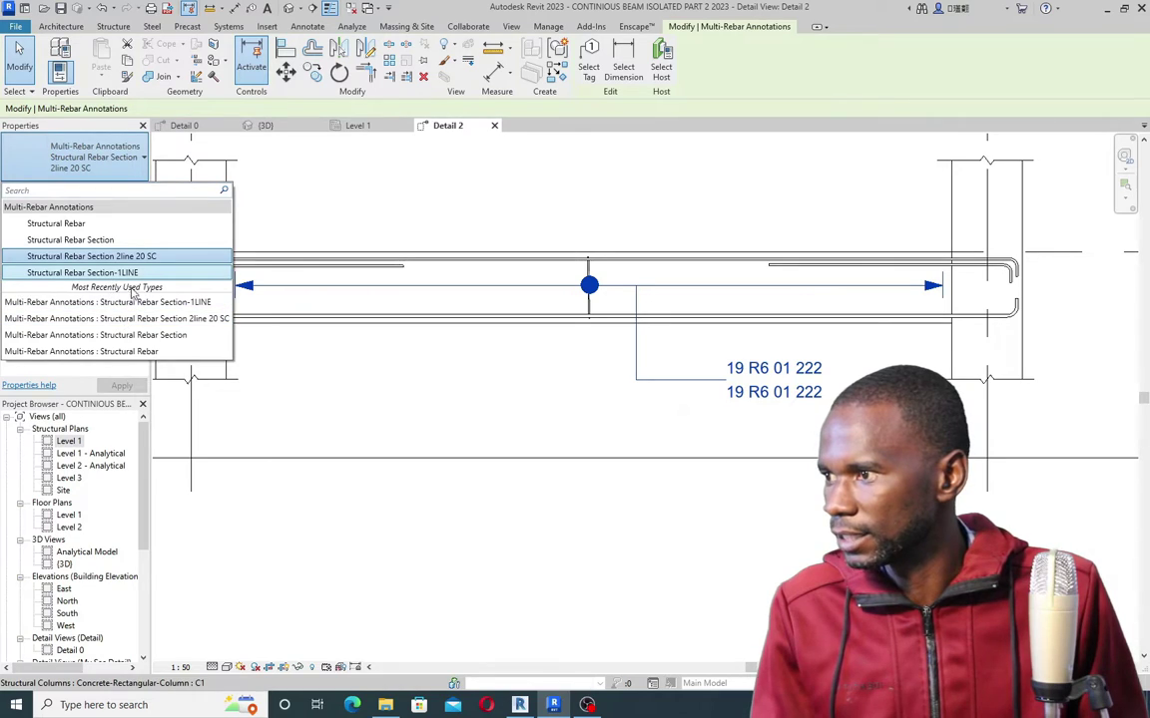
left_click(126, 273)
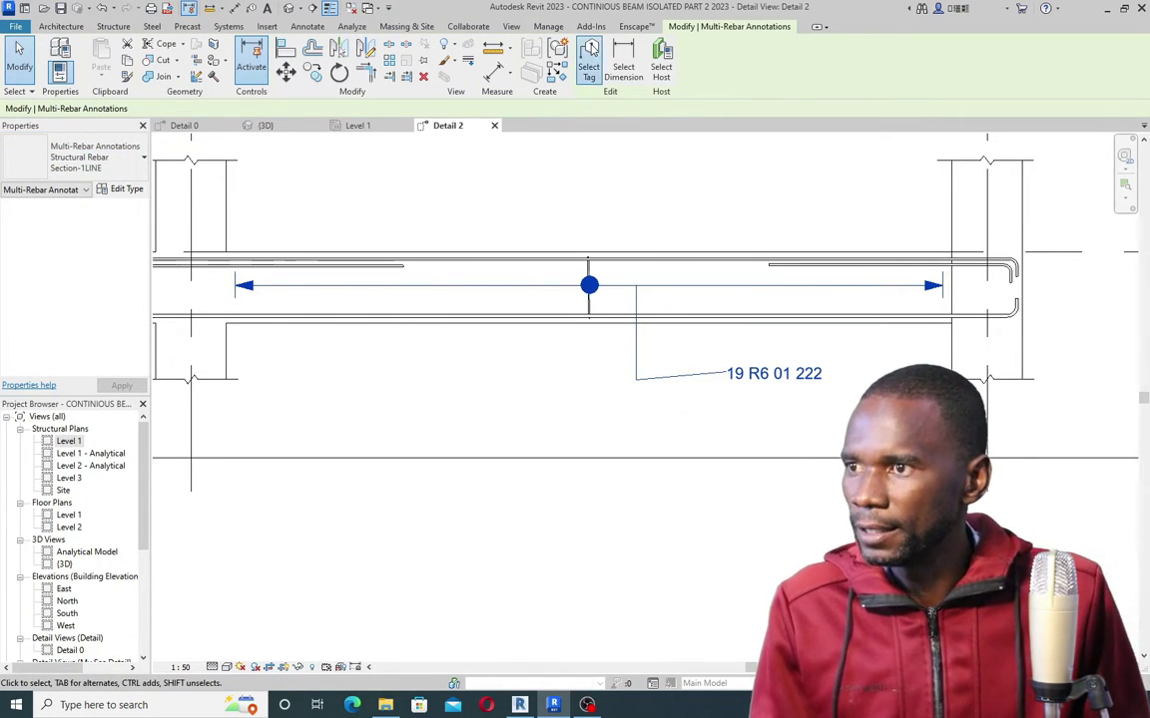
Step: Move the 19 R6 01 222 tag up beside the dimension and straighten its leader
left_click(774, 375)
left_click_drag(636, 382, 635, 373)
left_click_drag(774, 385, 783, 342)
left_click(642, 403)
scroll(657, 334, "up", 4)
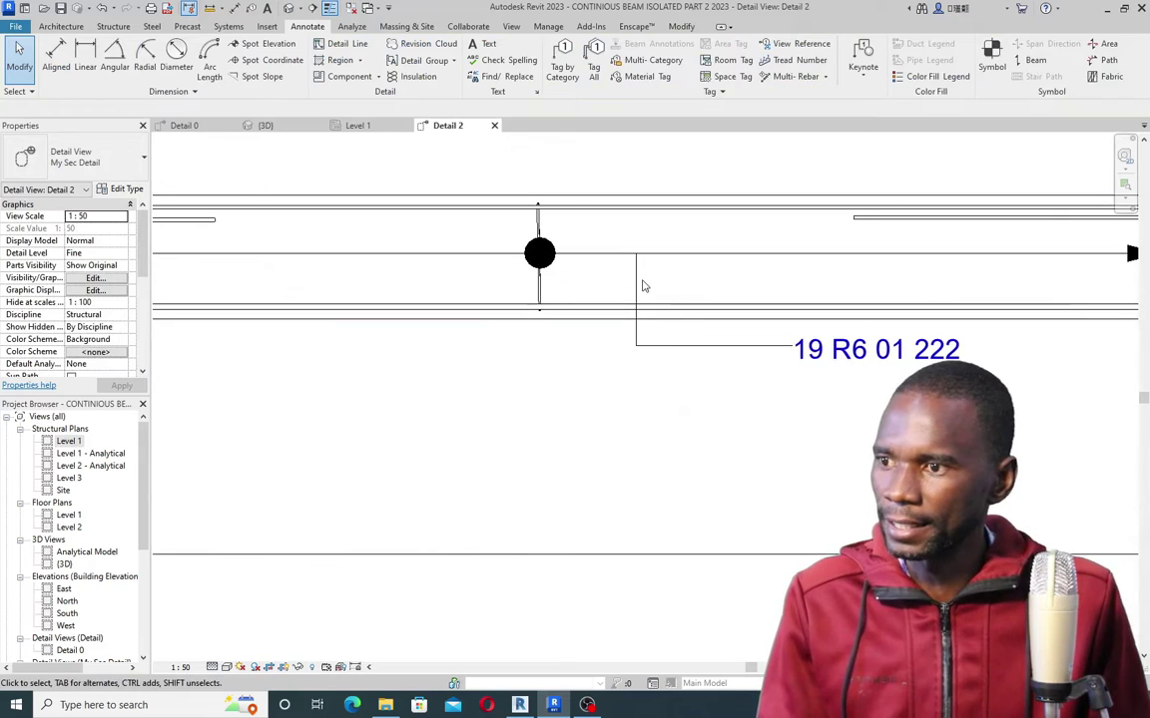
left_click(637, 284)
scroll(639, 290, "down", 3)
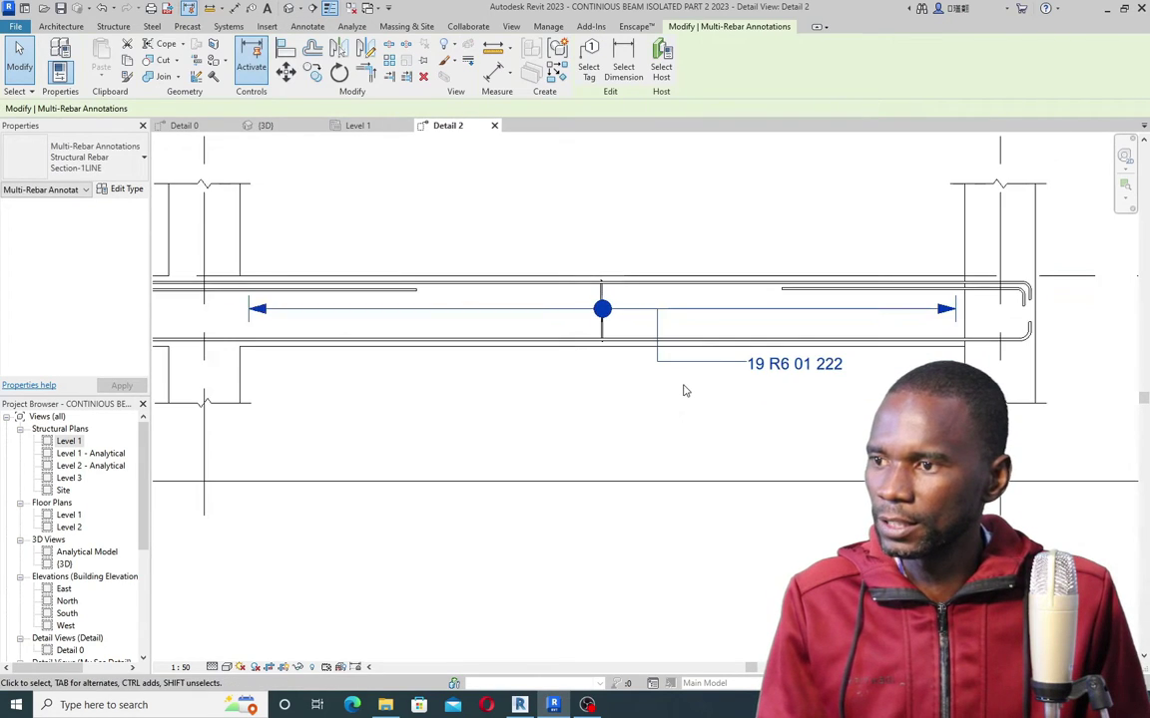
left_click(588, 72)
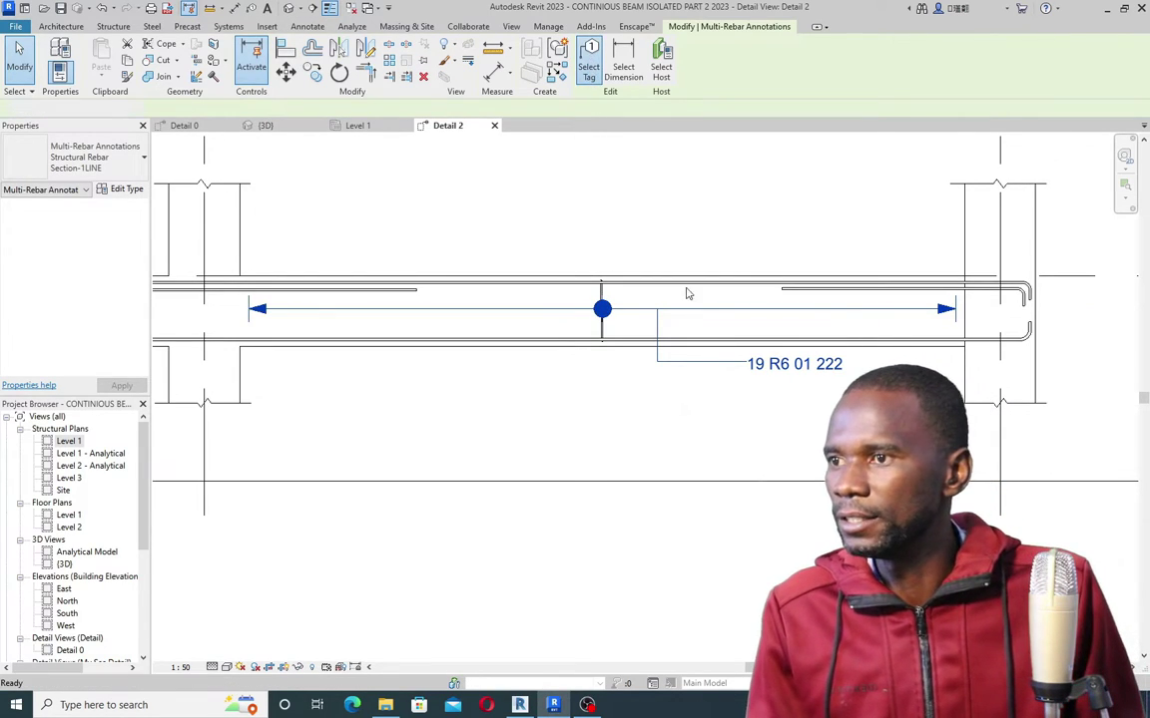
Step: Set the tag type's Leader Arrowhead to Arrow Filled 30 Degree - Large
left_click(121, 190)
left_click(973, 250)
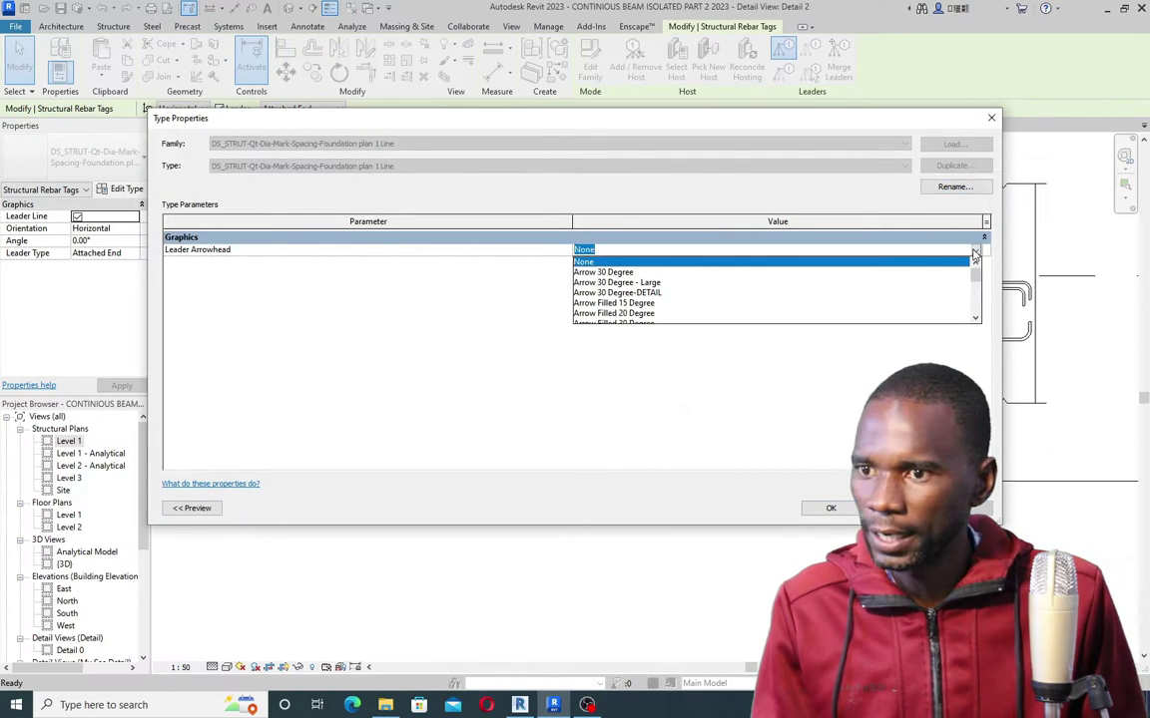
scroll(660, 306, "down", 2)
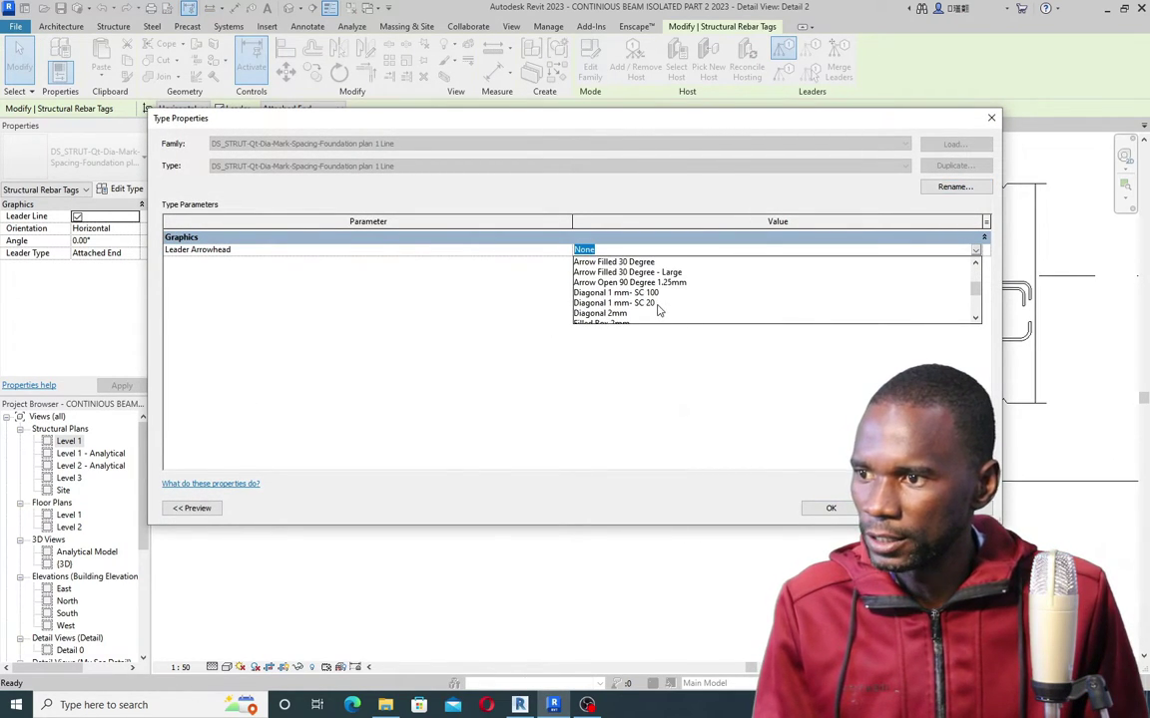
left_click(640, 273)
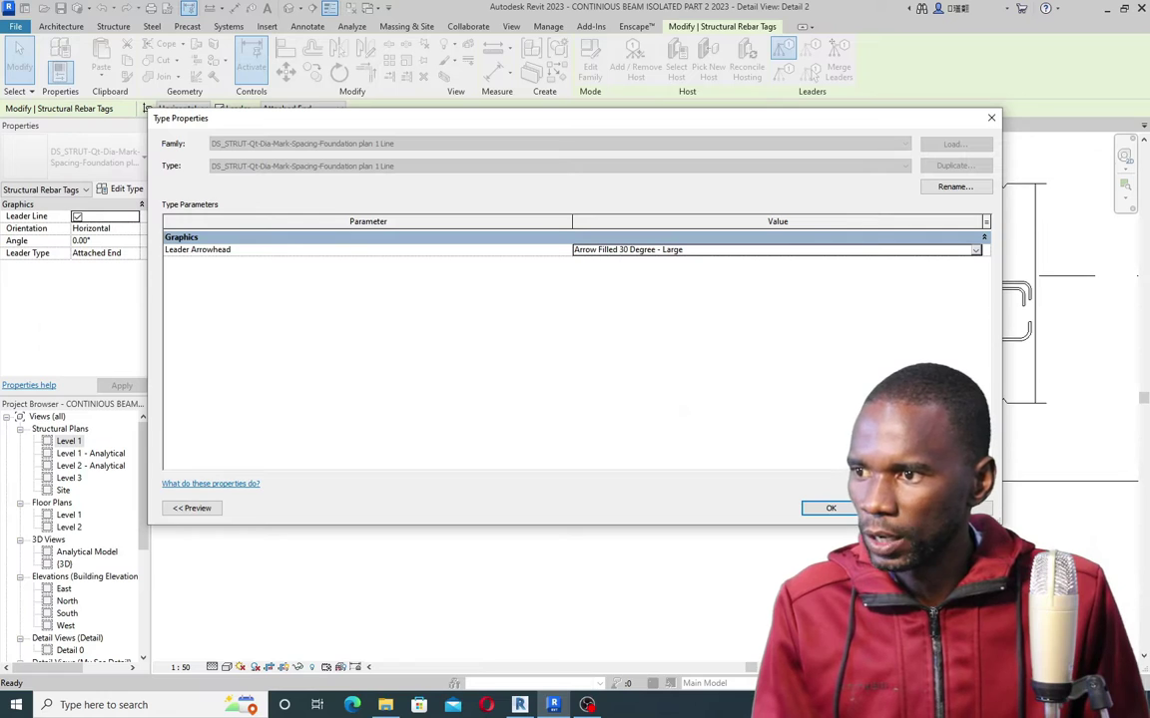
left_click(829, 508)
key("Escape")
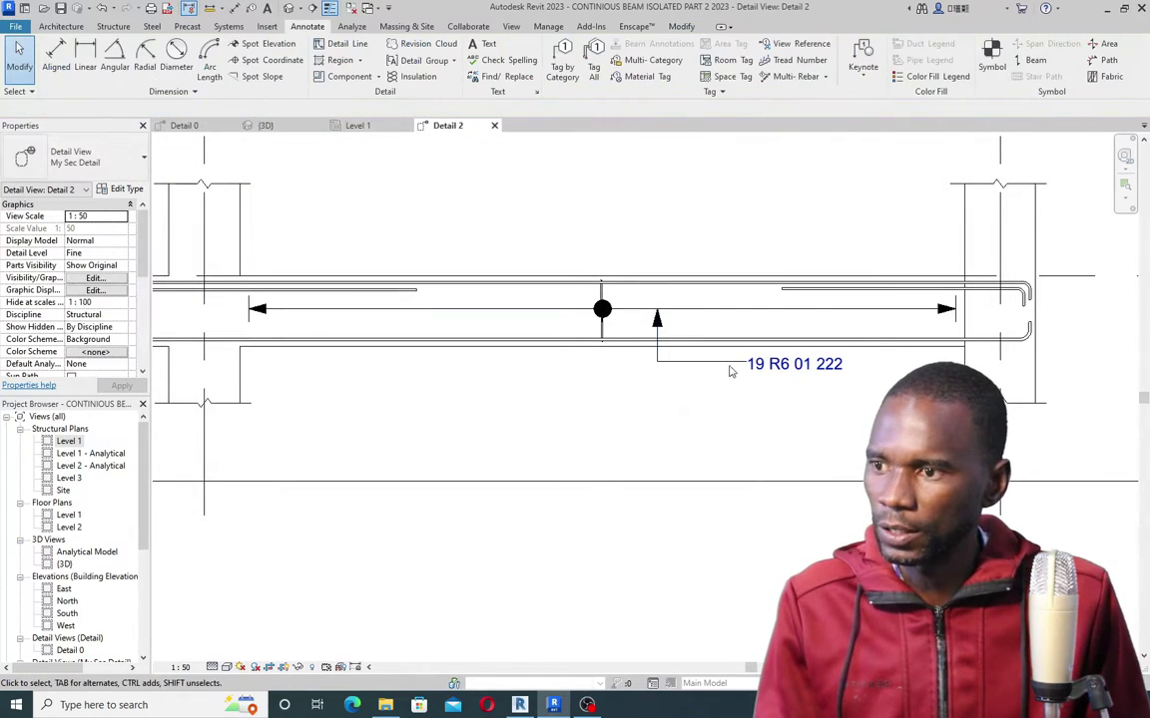
scroll(582, 358, "up", 2)
scroll(582, 358, "down", 2)
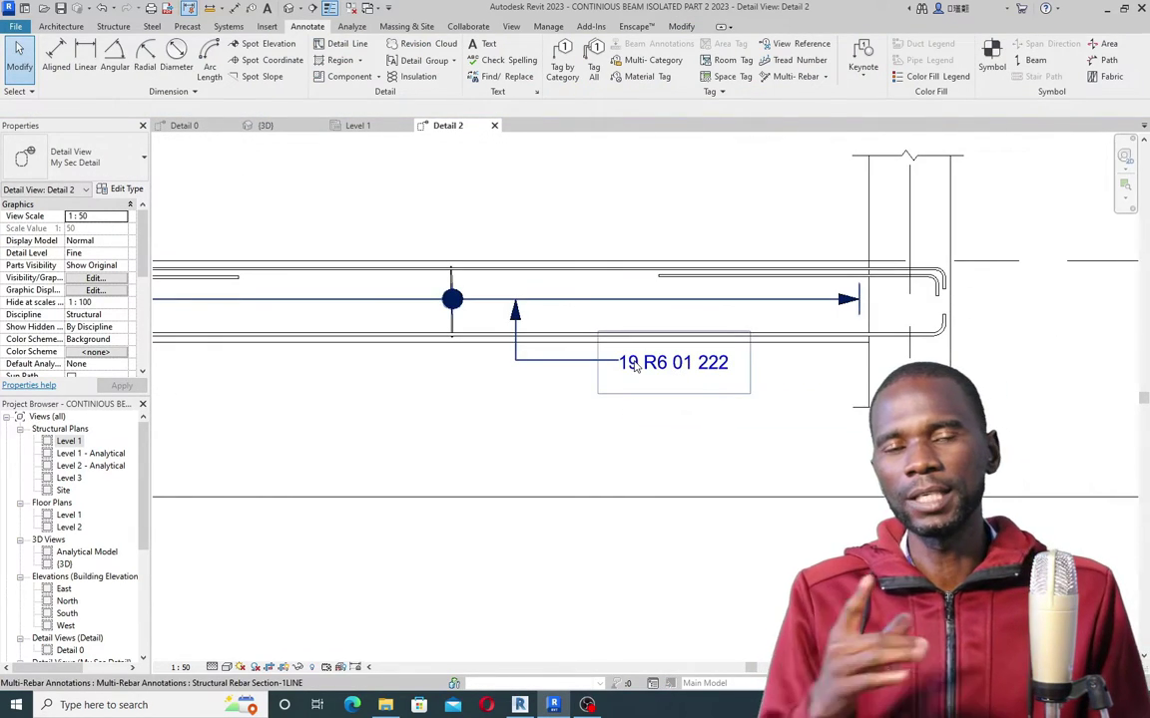
scroll(636, 367, "down", 2)
scroll(640, 363, "up", 2)
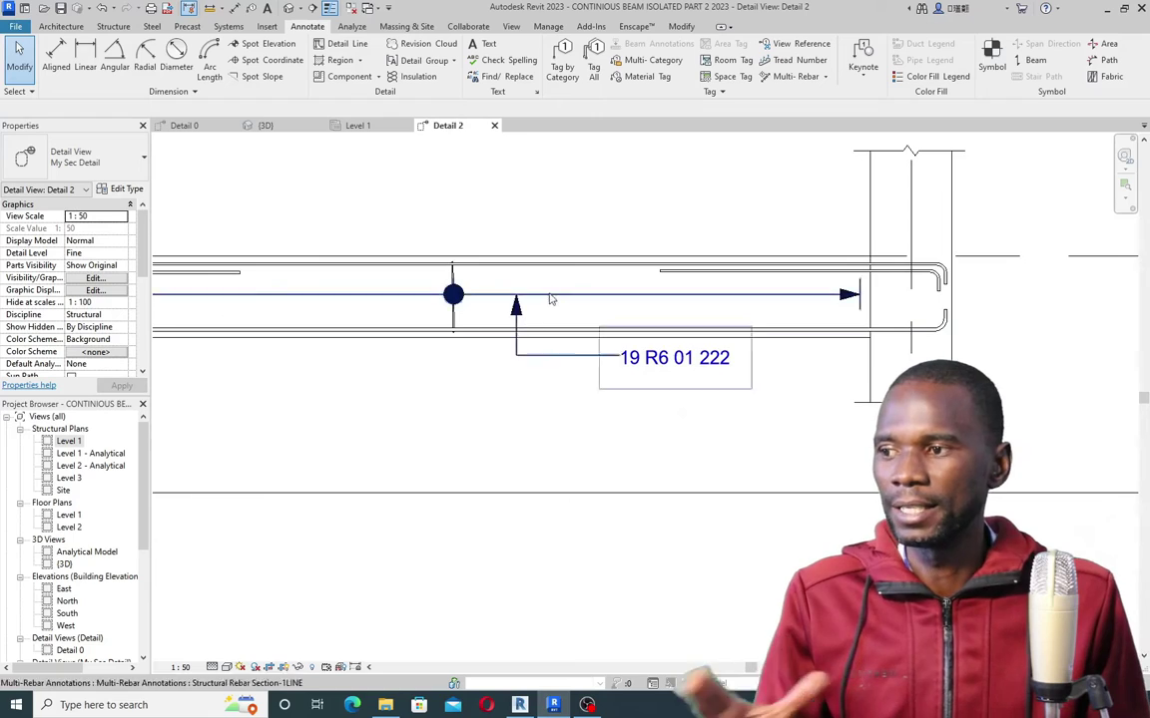
scroll(548, 305, "down", 3)
scroll(381, 305, "up", 2)
scroll(526, 330, "down", 1)
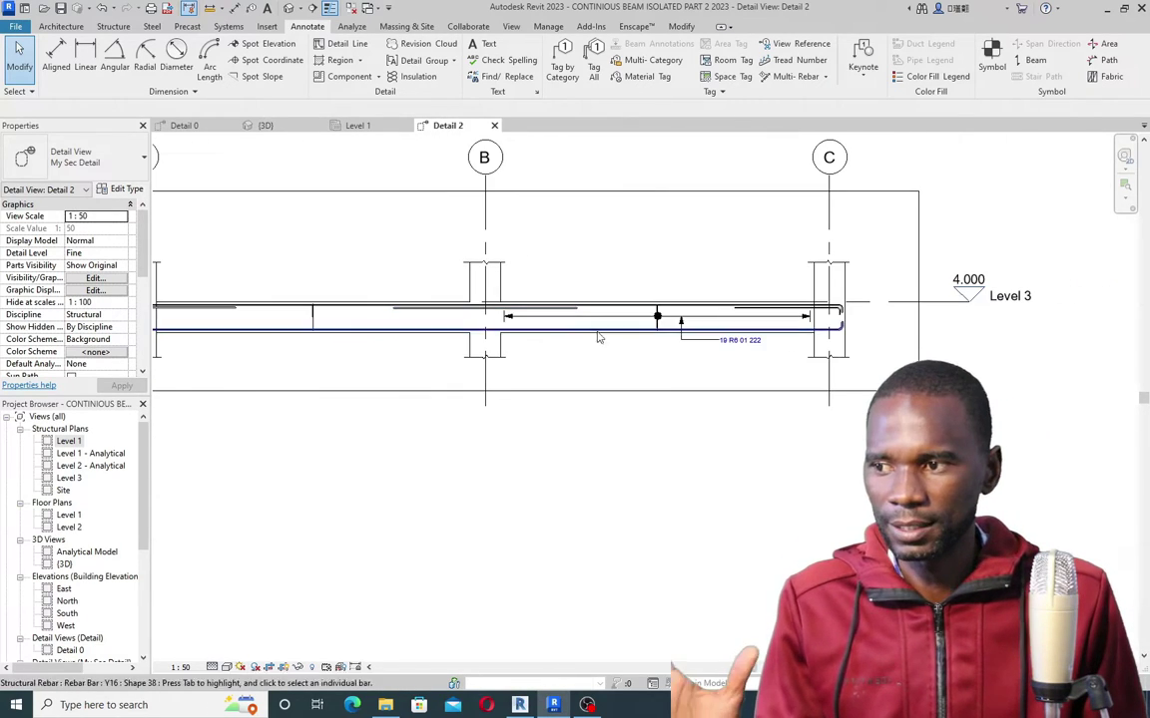
scroll(646, 321, "up", 2)
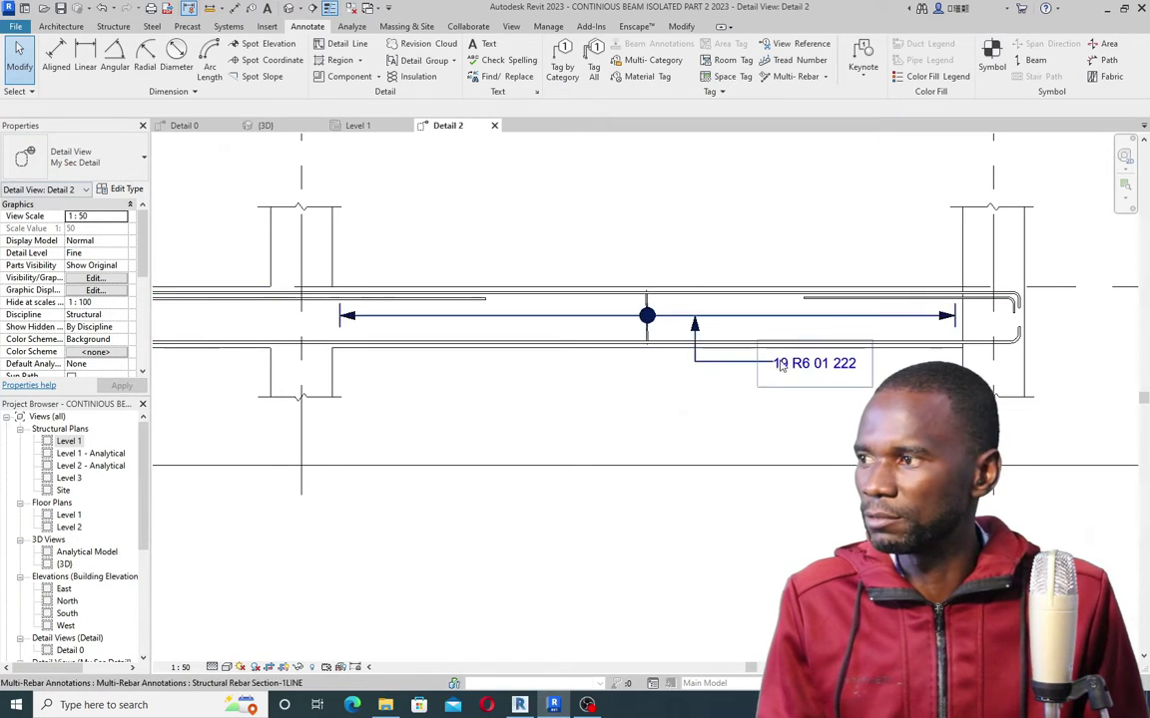
scroll(758, 365, "down", 1)
scroll(698, 374, "down", 3)
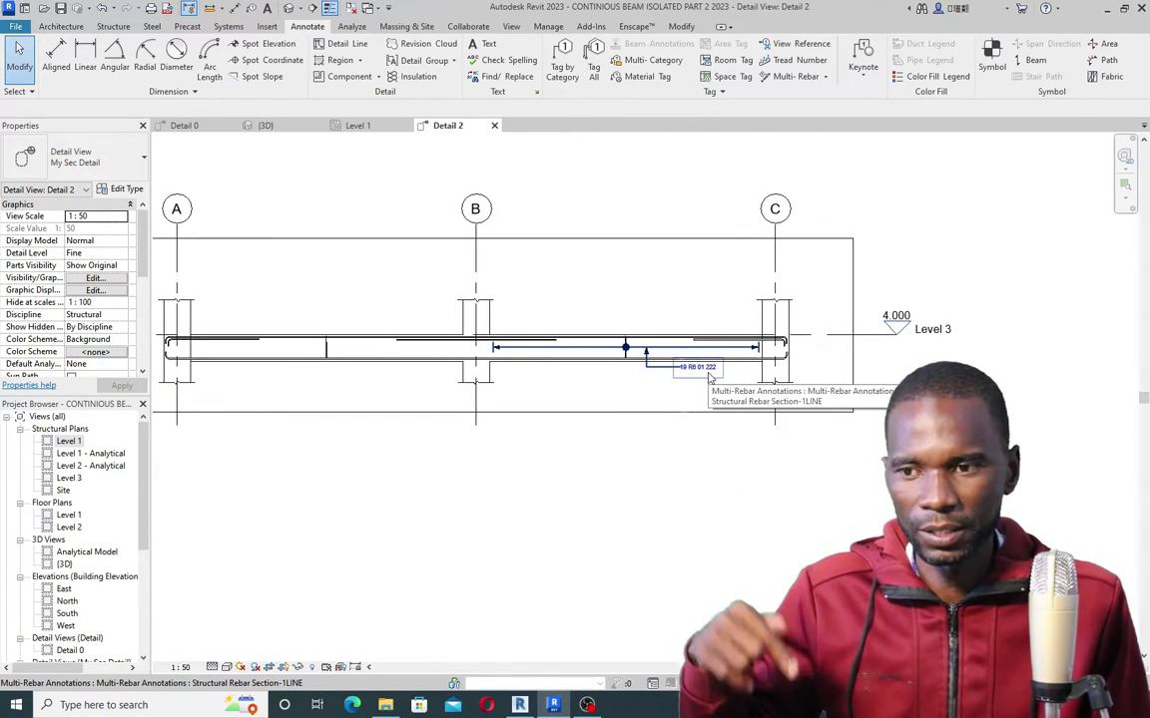
scroll(703, 381, "up", 2)
scroll(695, 385, "down", 3)
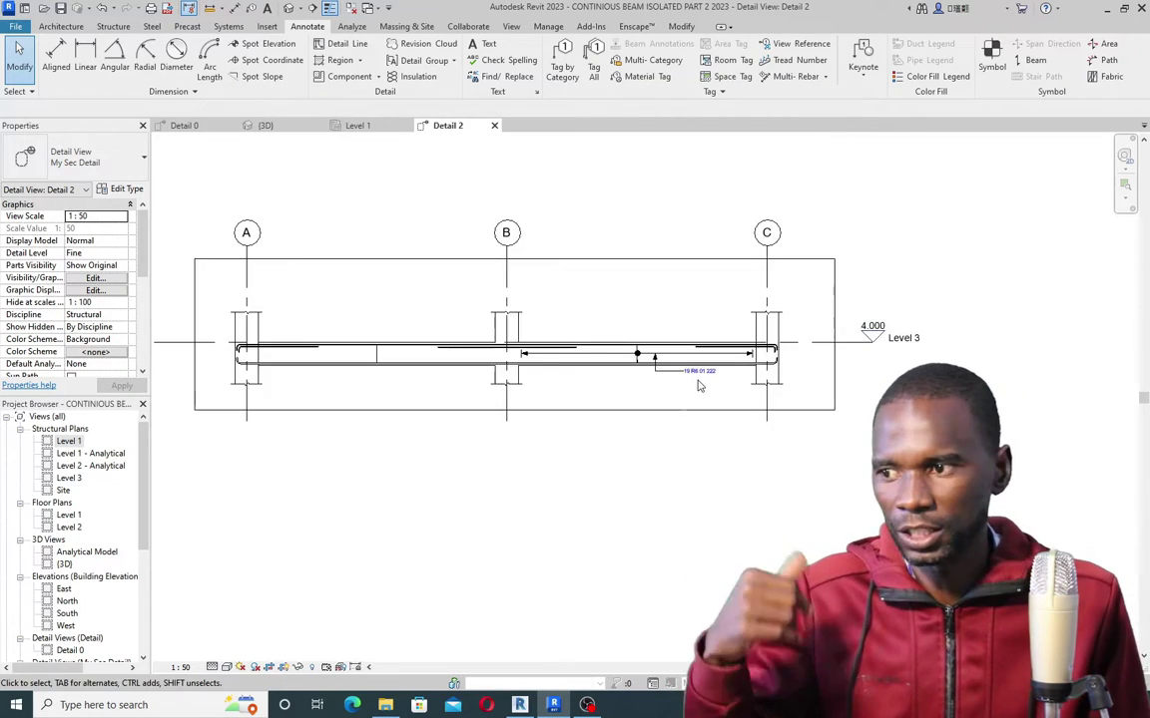
scroll(674, 365, "up", 2)
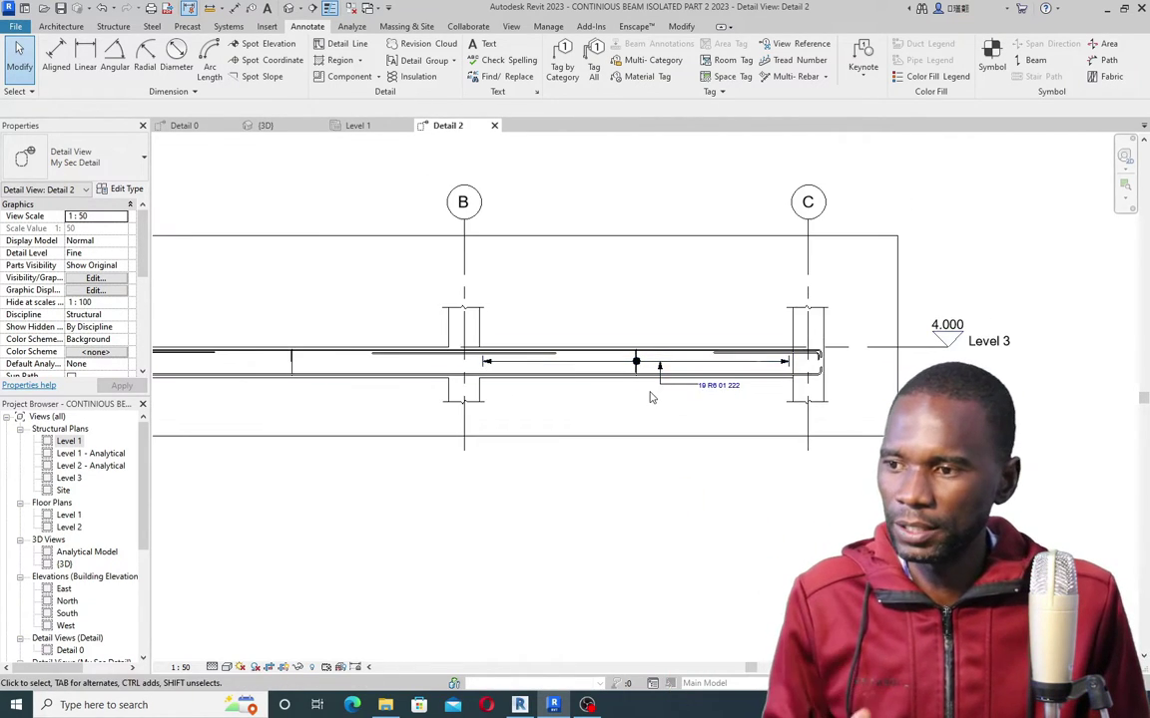
scroll(684, 343, "up", 2)
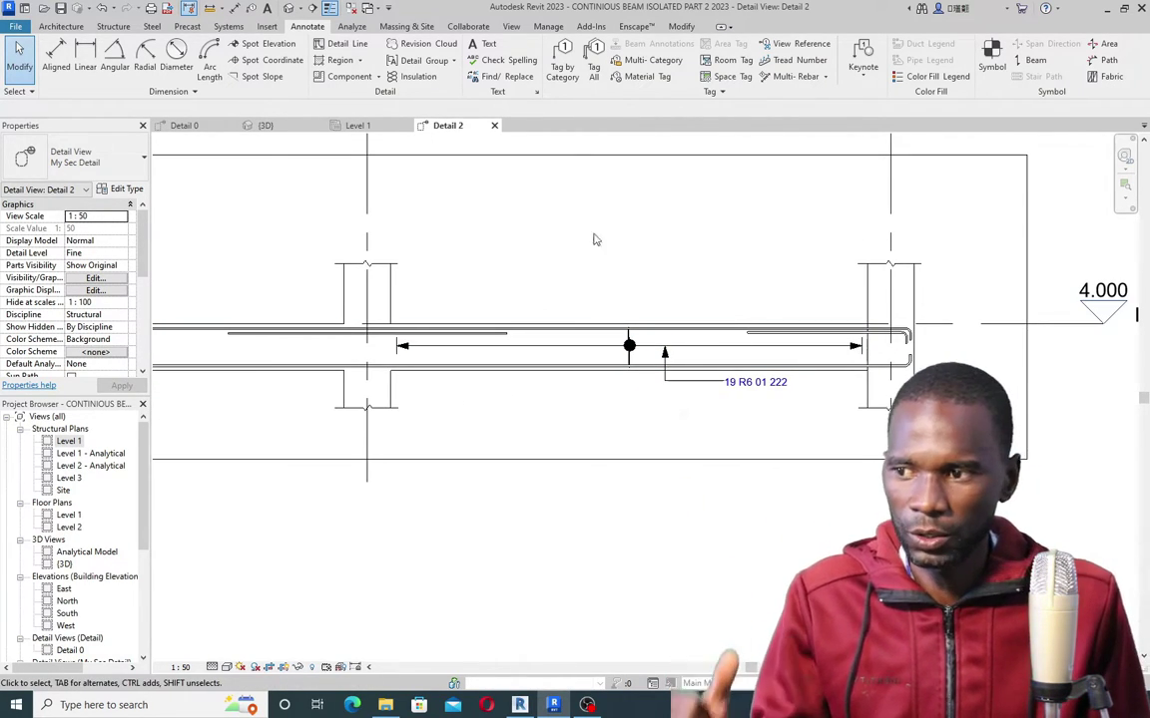
scroll(658, 385, "down", 3)
scroll(644, 387, "up", 3)
scroll(644, 387, "down", 3)
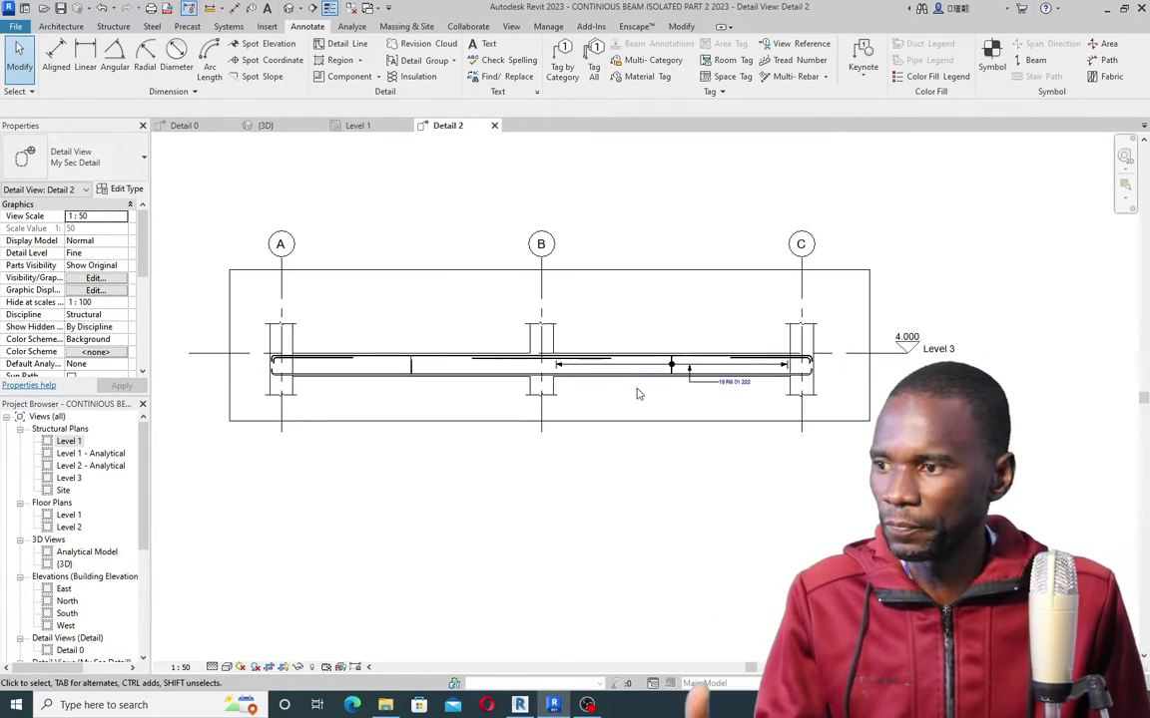
Step: Annotate the A–B span stirrups with an aligned multi-rebar annotation labelled below the beam
left_click(826, 77)
left_click(841, 98)
scroll(683, 341, "down", 2)
scroll(683, 342, "up", 4)
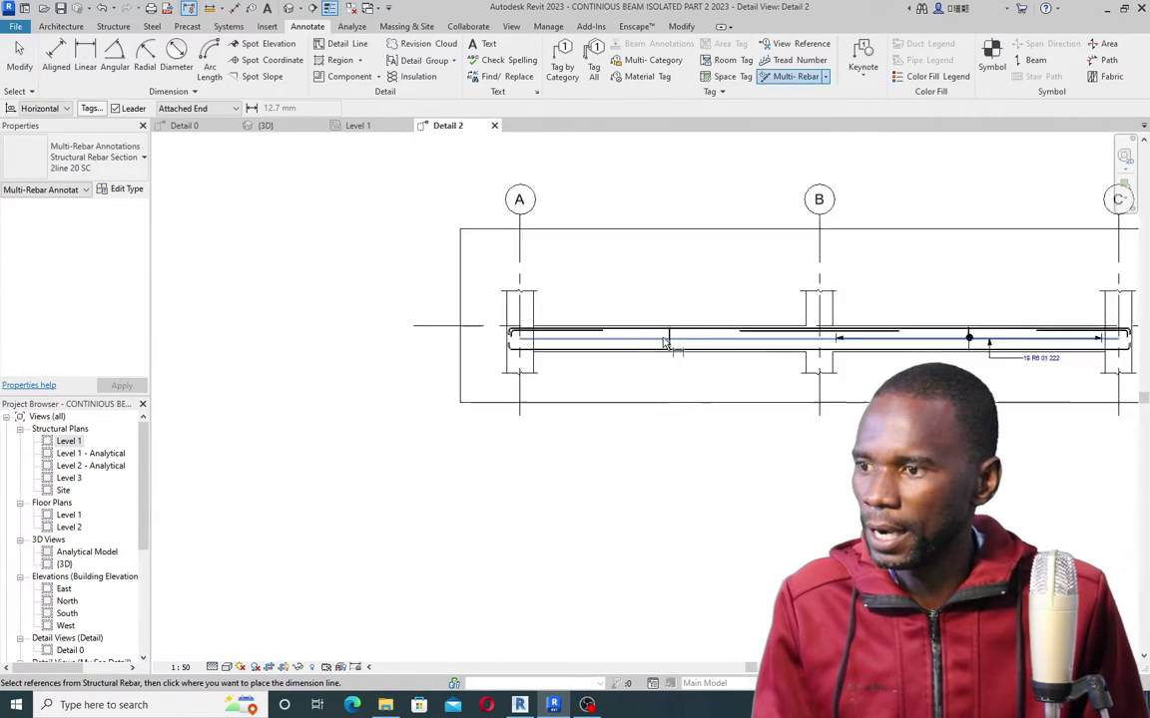
scroll(682, 341, "up", 2)
left_click(673, 335)
scroll(705, 346, "down", 2)
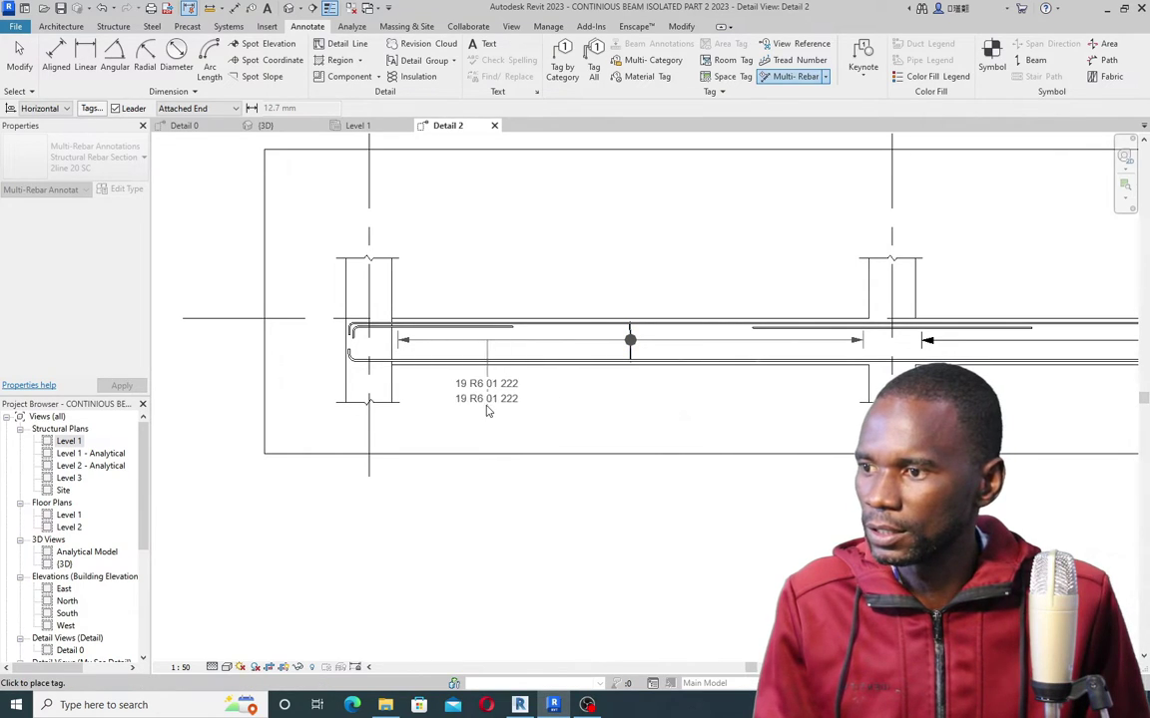
left_click(612, 420)
scroll(444, 396, "down", 2)
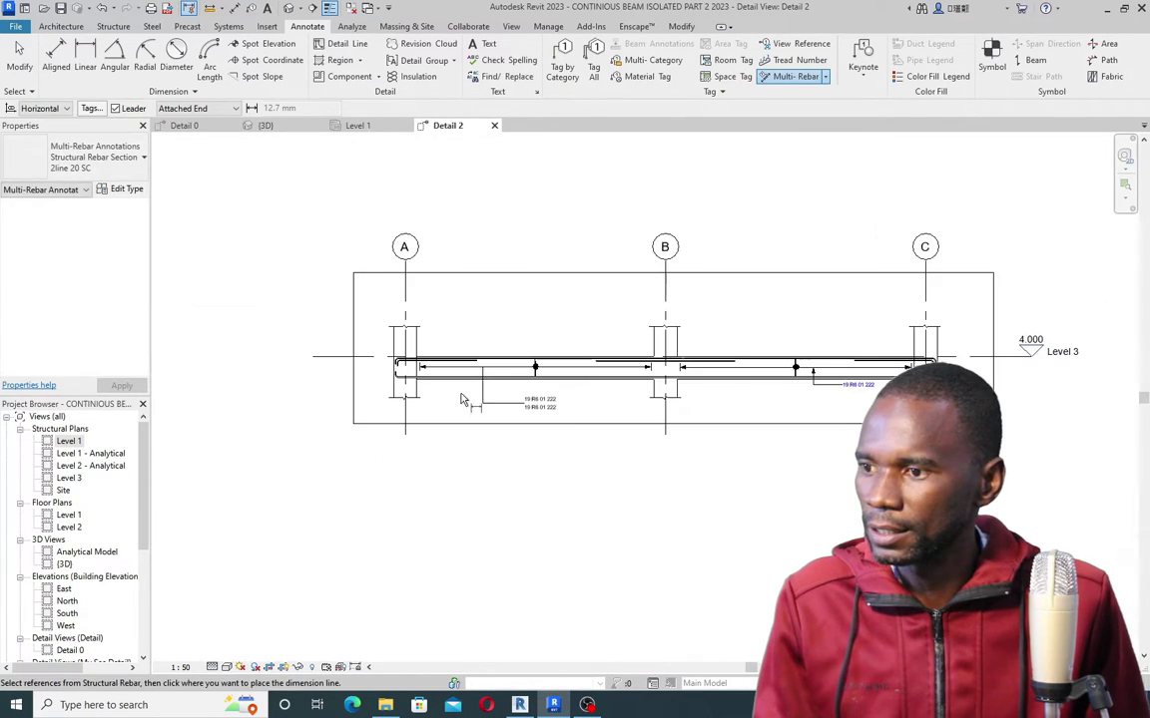
left_click(19, 57)
scroll(813, 407, "up", 3)
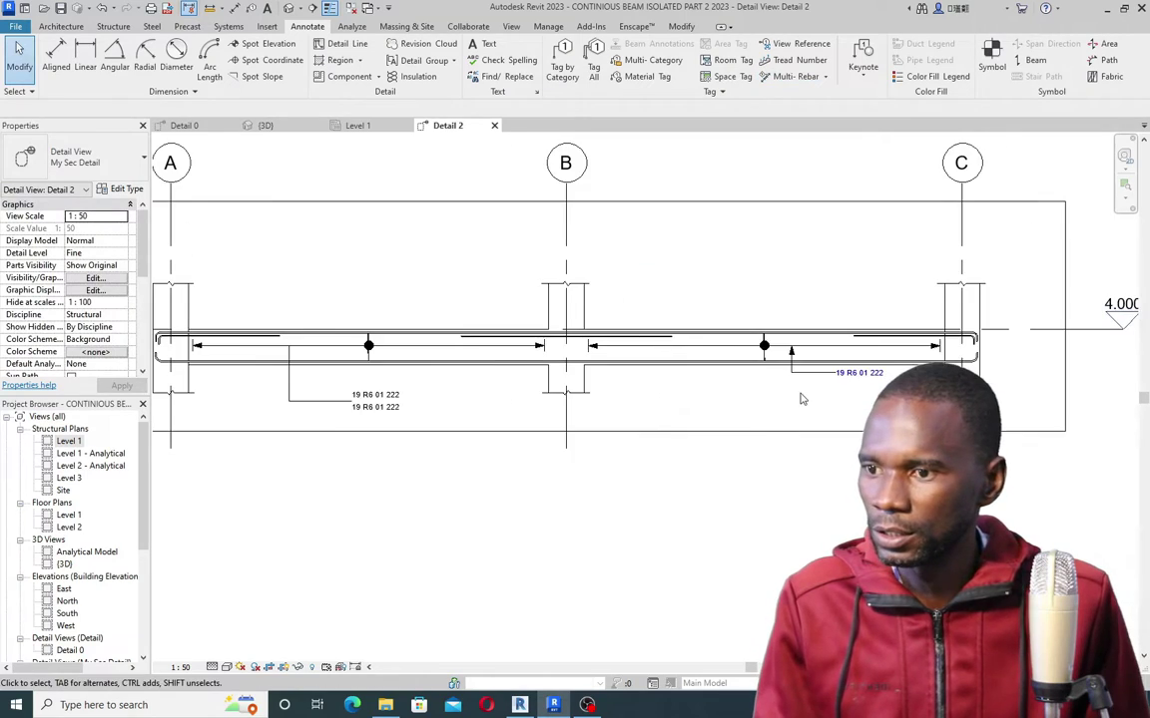
scroll(957, 382, "down", 1)
Step: Switch the A–B stirrup annotation to the Structural Rebar Section-1LINE type
left_click(477, 396)
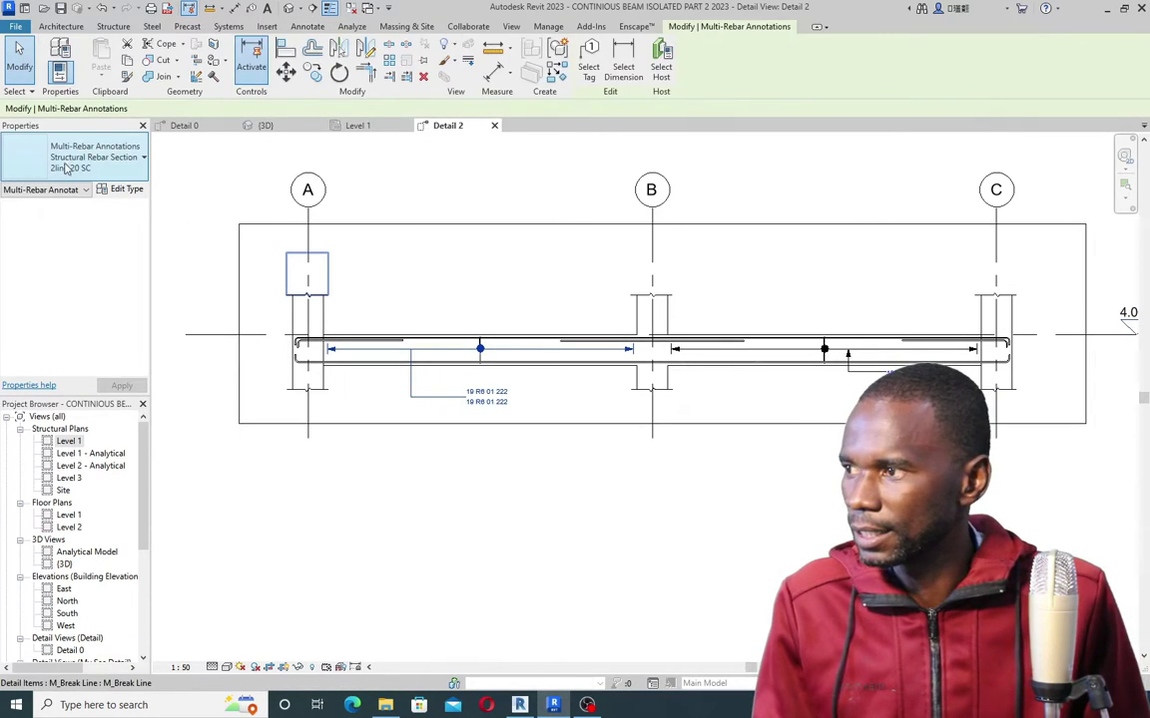
left_click(140, 169)
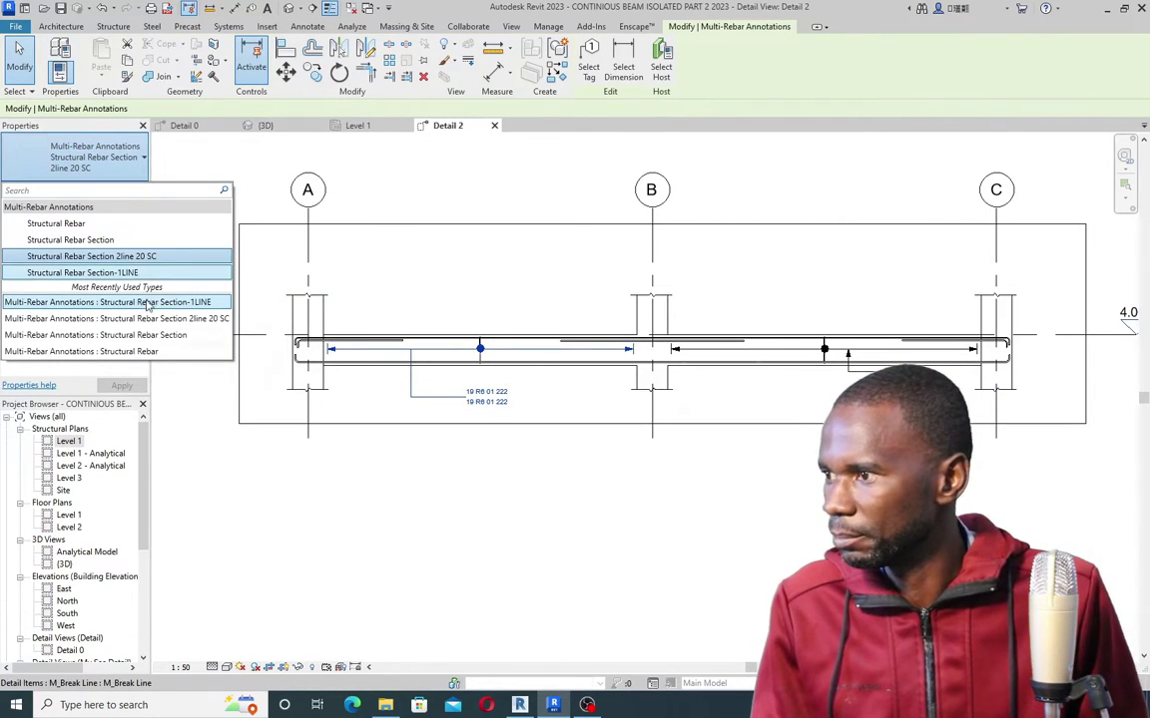
left_click(118, 272)
scroll(439, 397, "up", 2)
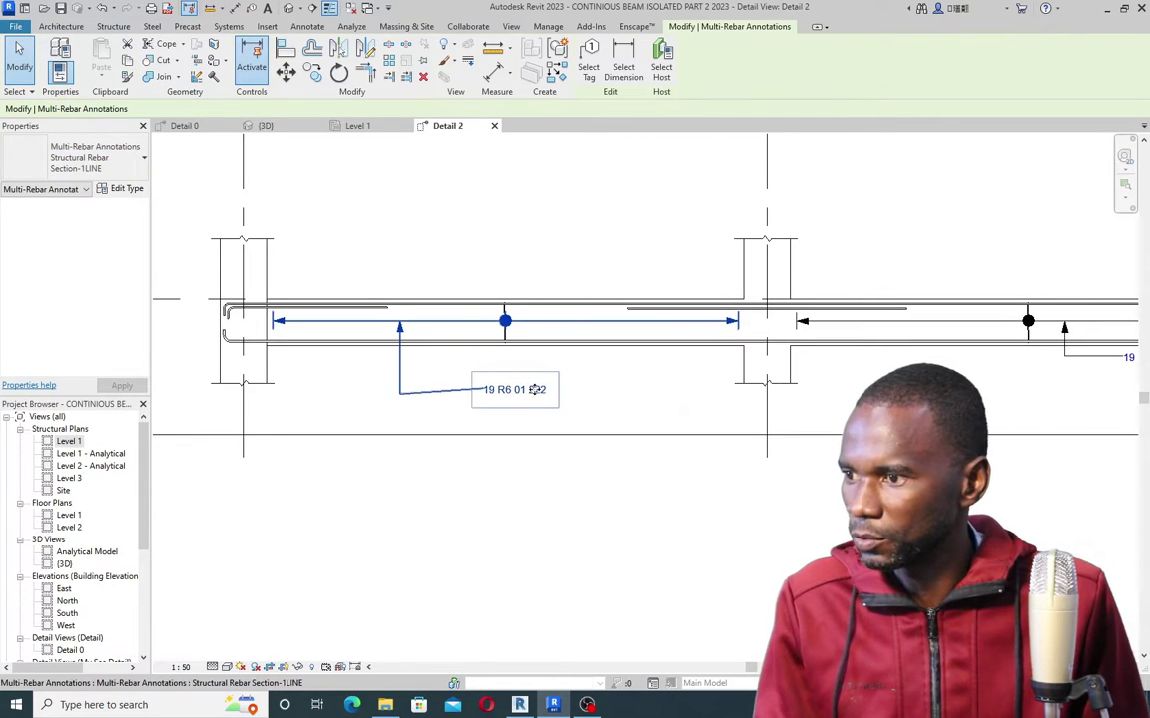
Step: Raise the 19 R6 01 222 label up closer to the beam
left_click(459, 391)
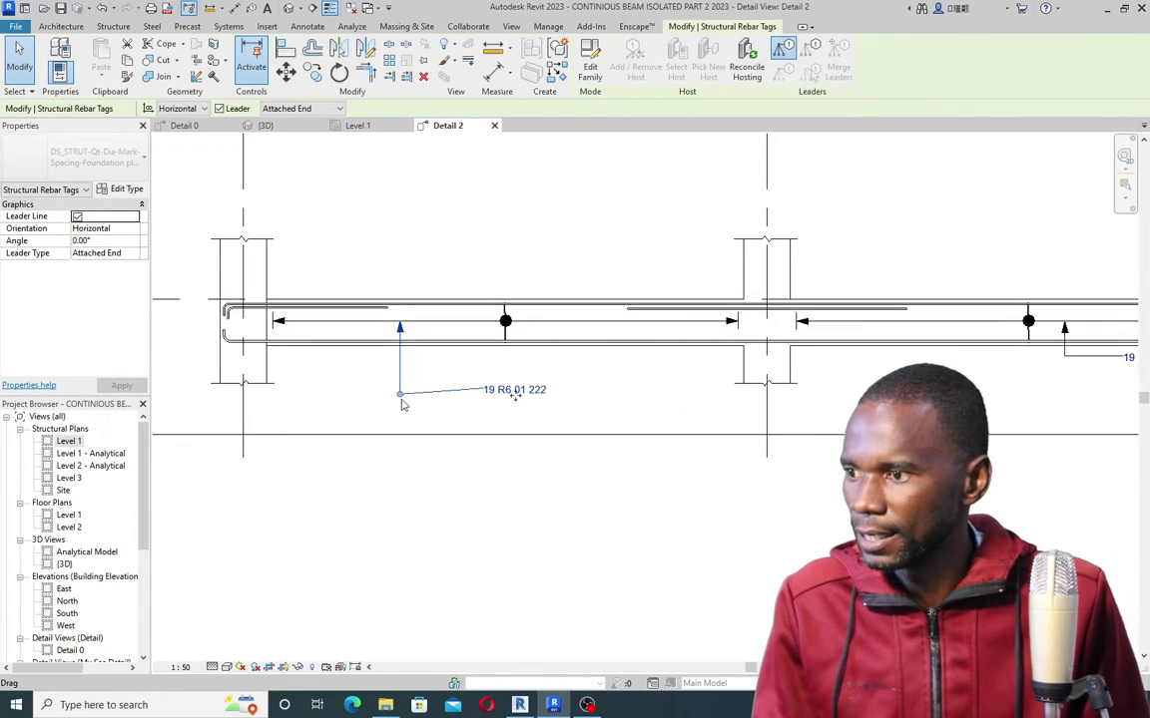
left_click_drag(403, 404, 513, 391)
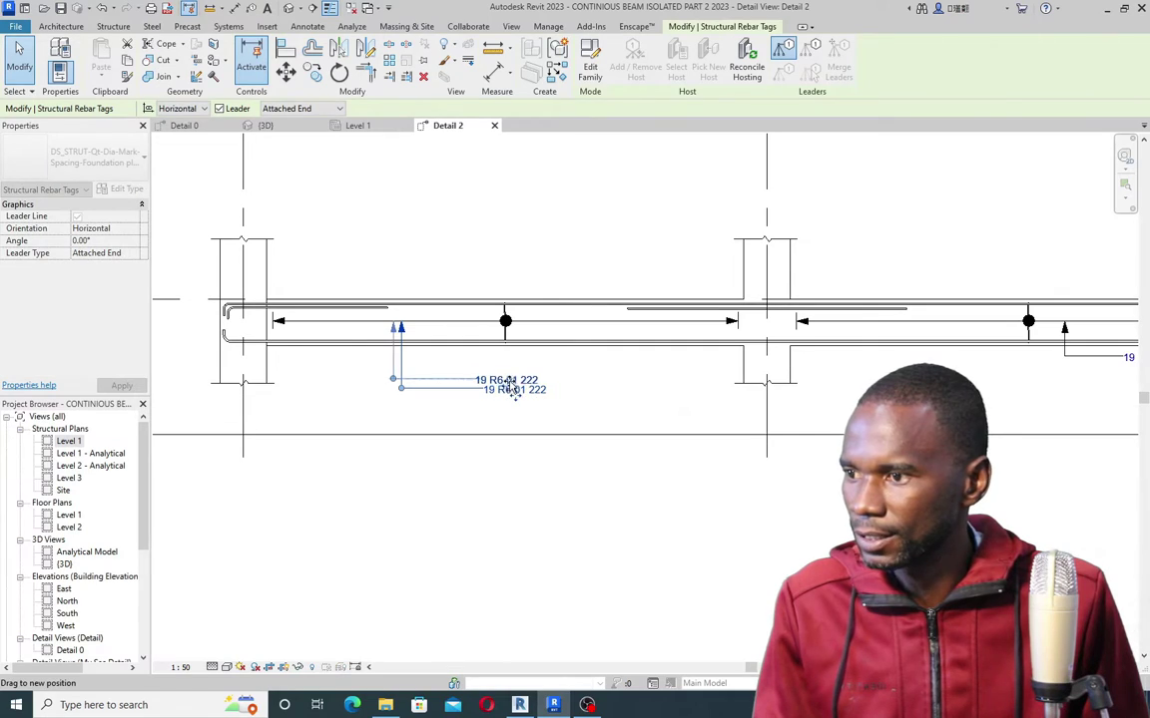
left_click_drag(517, 367, 517, 362)
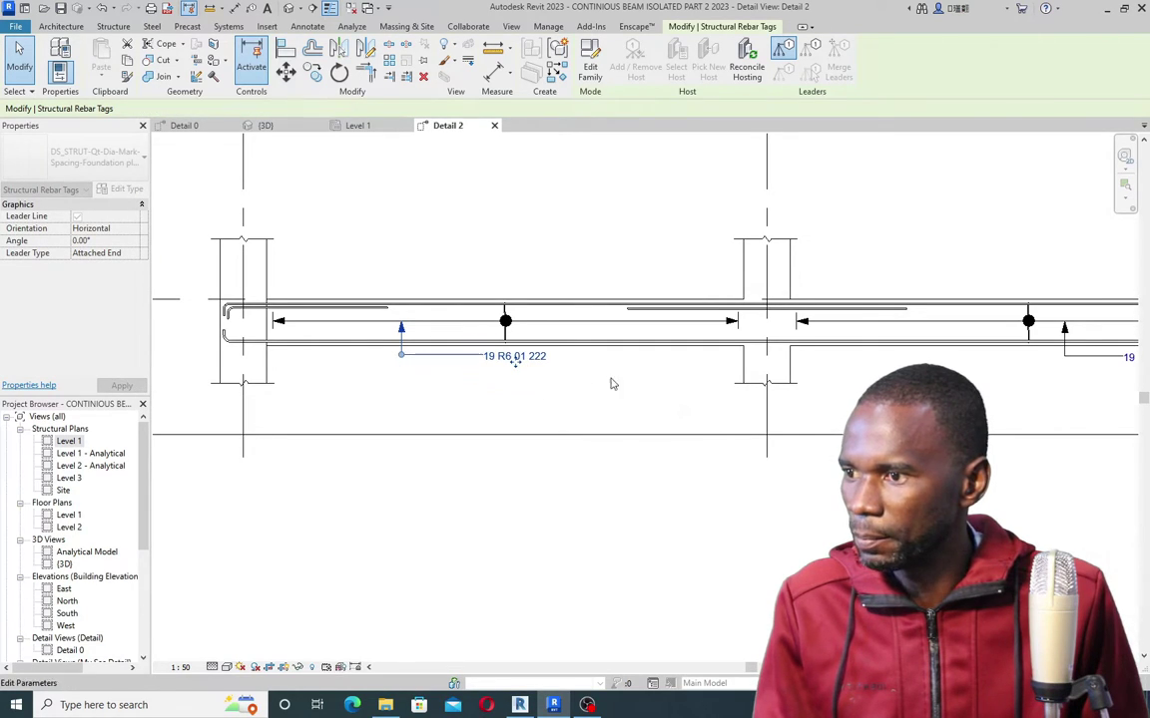
left_click(349, 419)
scroll(759, 416, "down", 3)
scroll(836, 372, "up", 4)
scroll(836, 372, "down", 3)
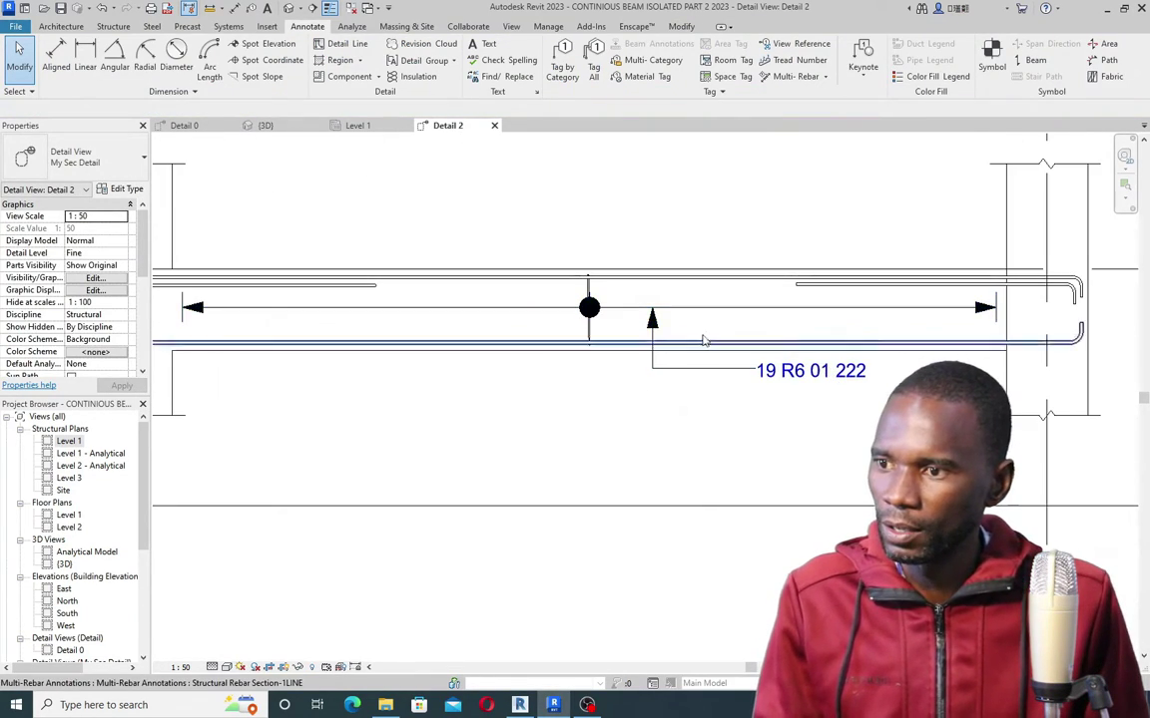
Step: Tag the top bar in the A–B span using Tag by Category
left_click(559, 62)
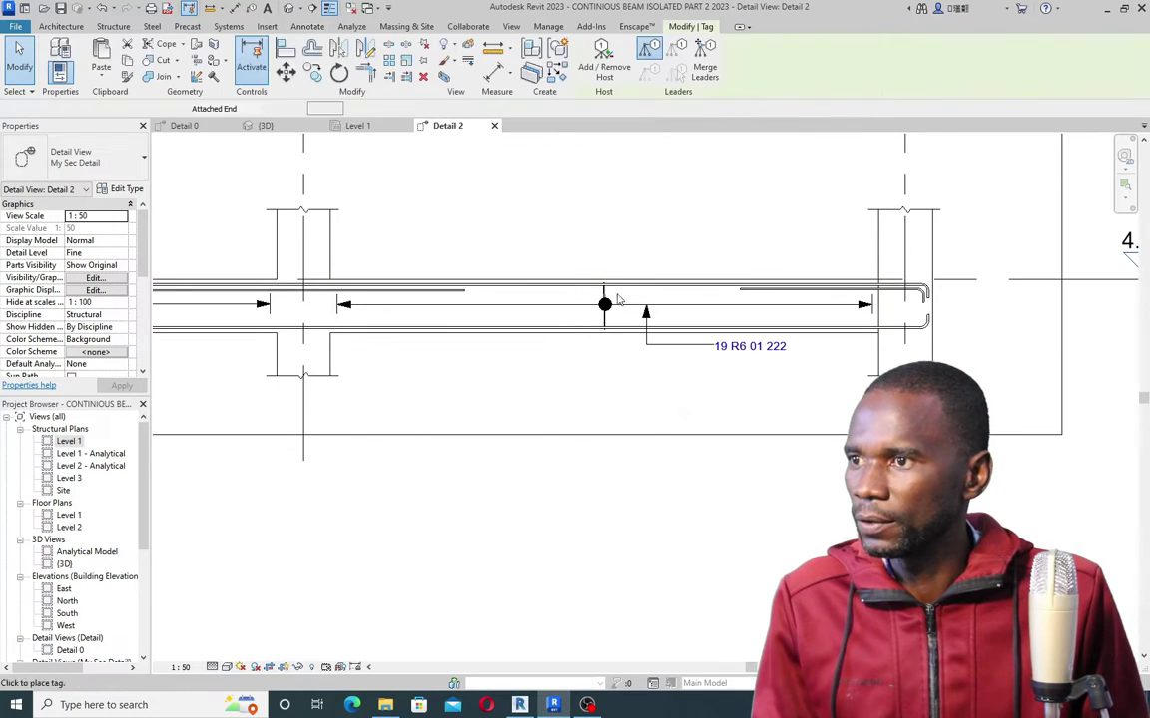
scroll(645, 312, "down", 3)
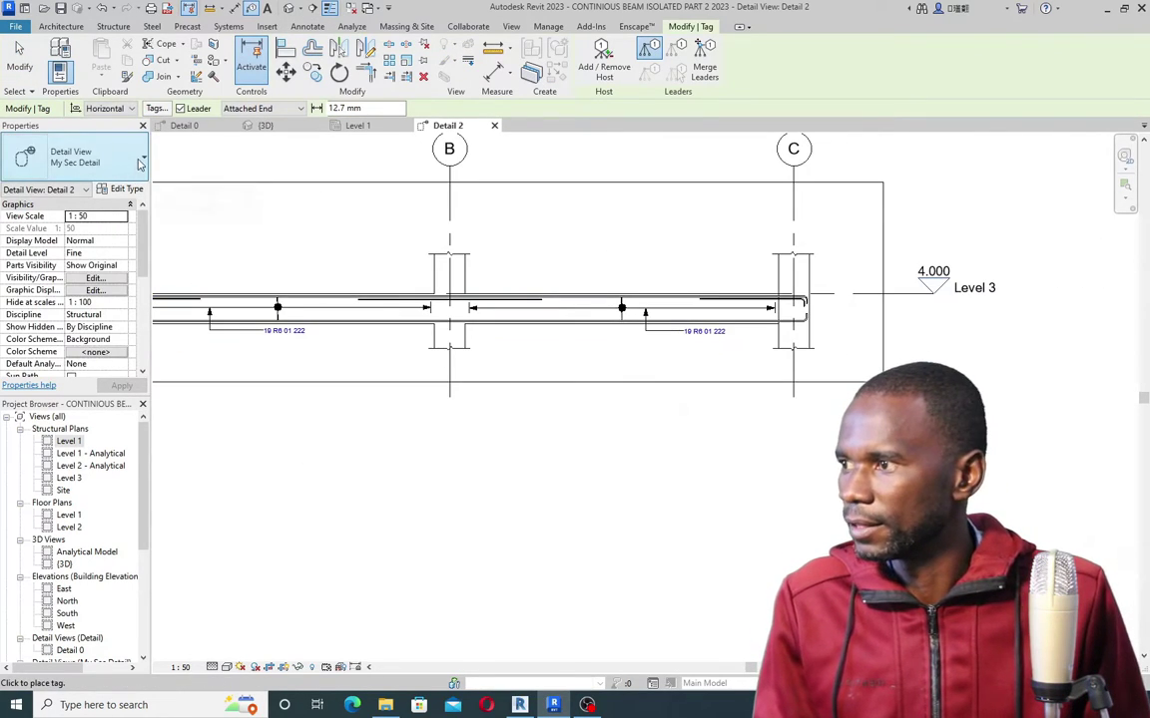
left_click(89, 157)
scroll(817, 349, "down", 2)
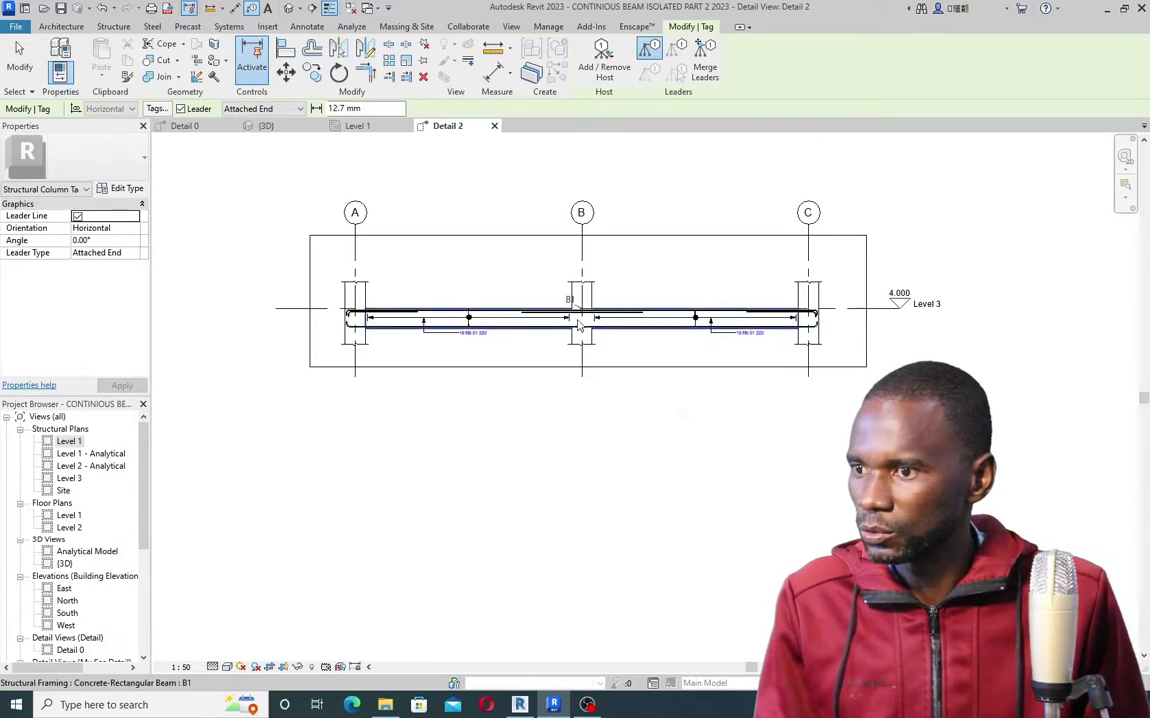
scroll(399, 304, "up", 4)
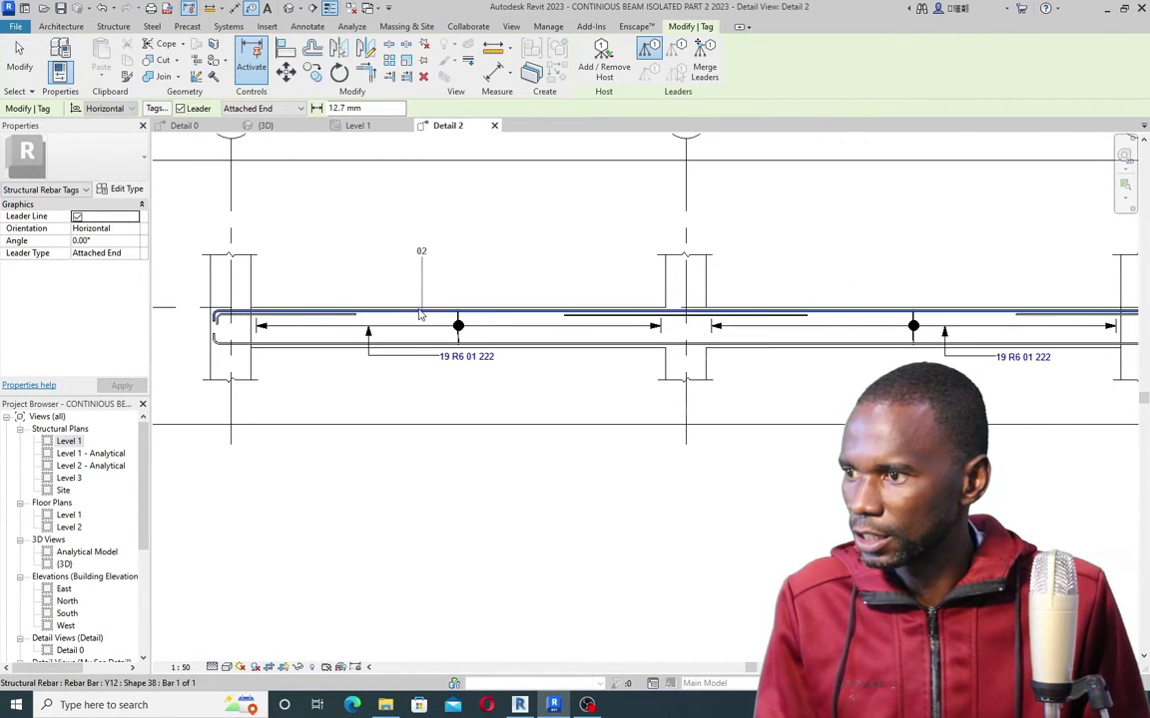
left_click(420, 314)
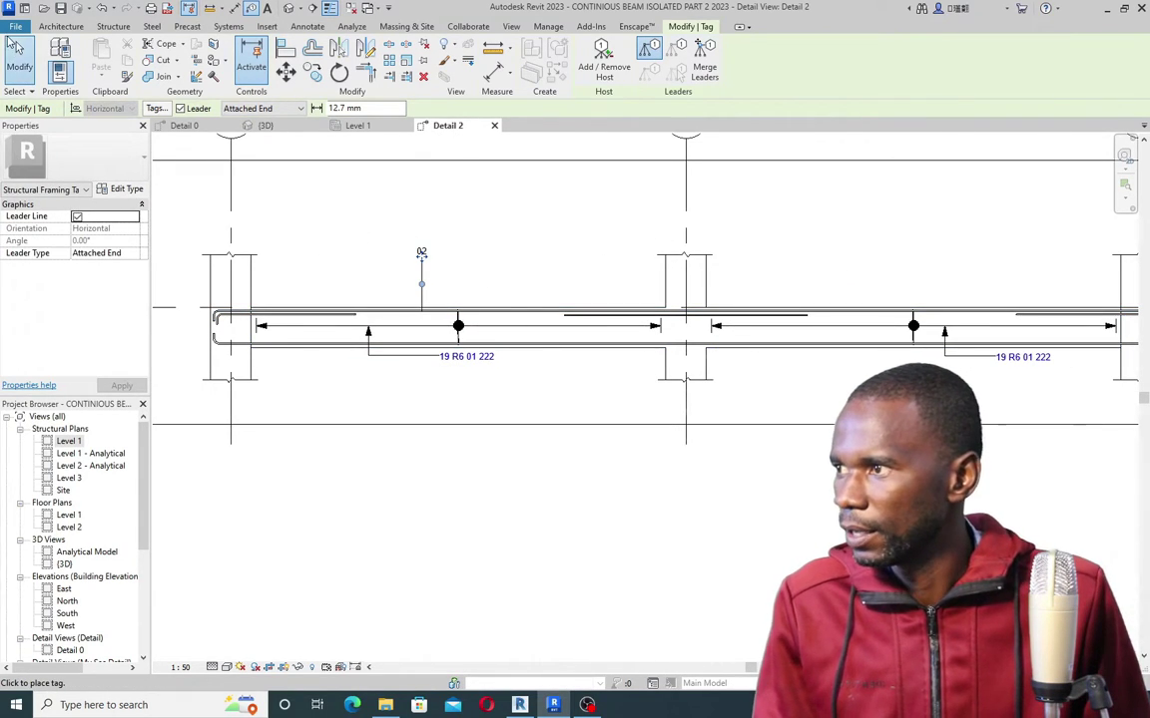
Step: Change the new rebar tag's type to DS_STRUT-Dia-Mark
left_click(14, 46)
left_click(138, 160)
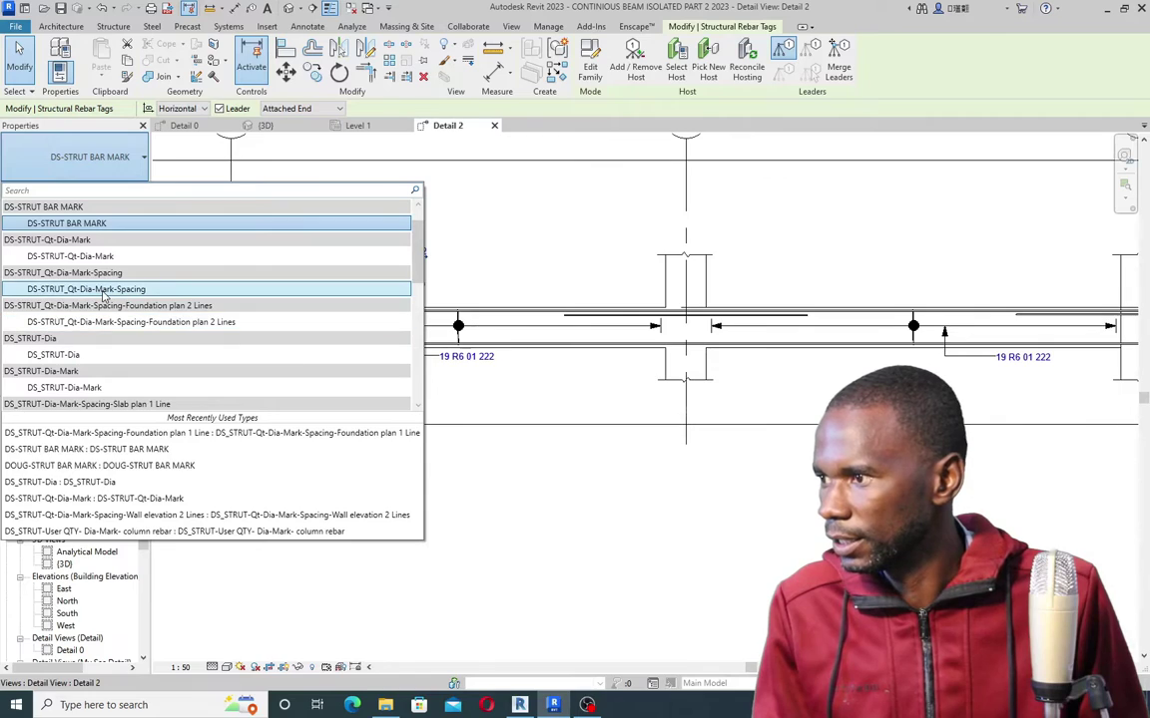
scroll(117, 386, "down", 1)
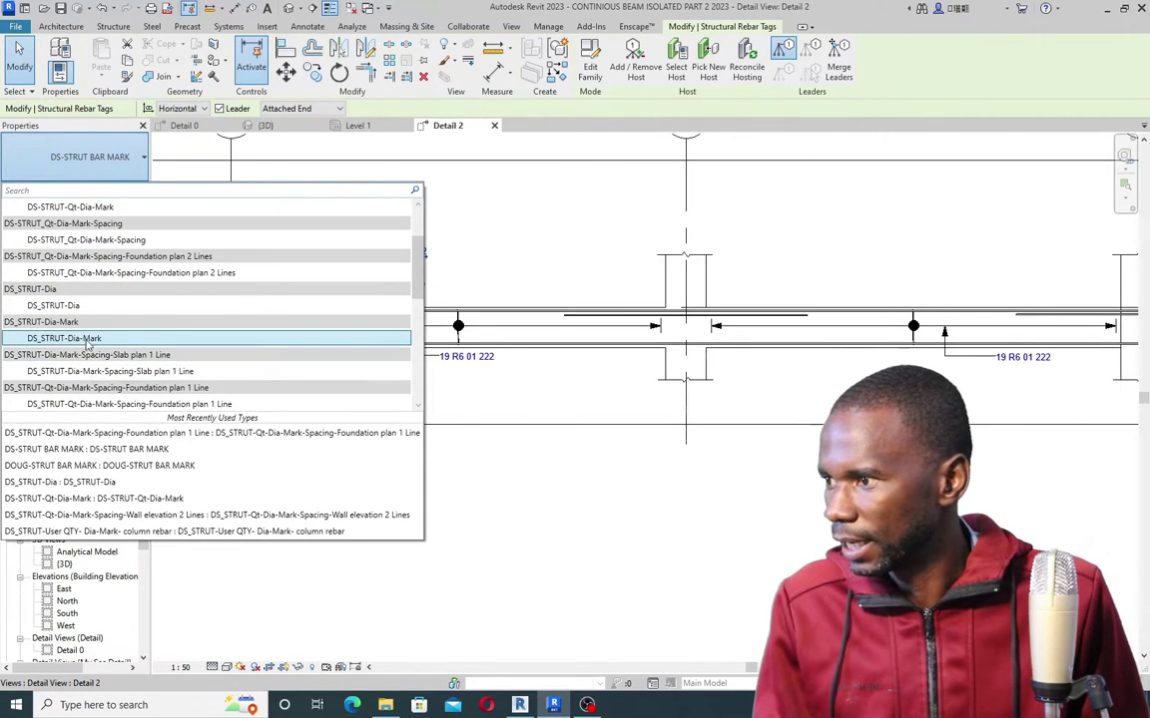
left_click(88, 341)
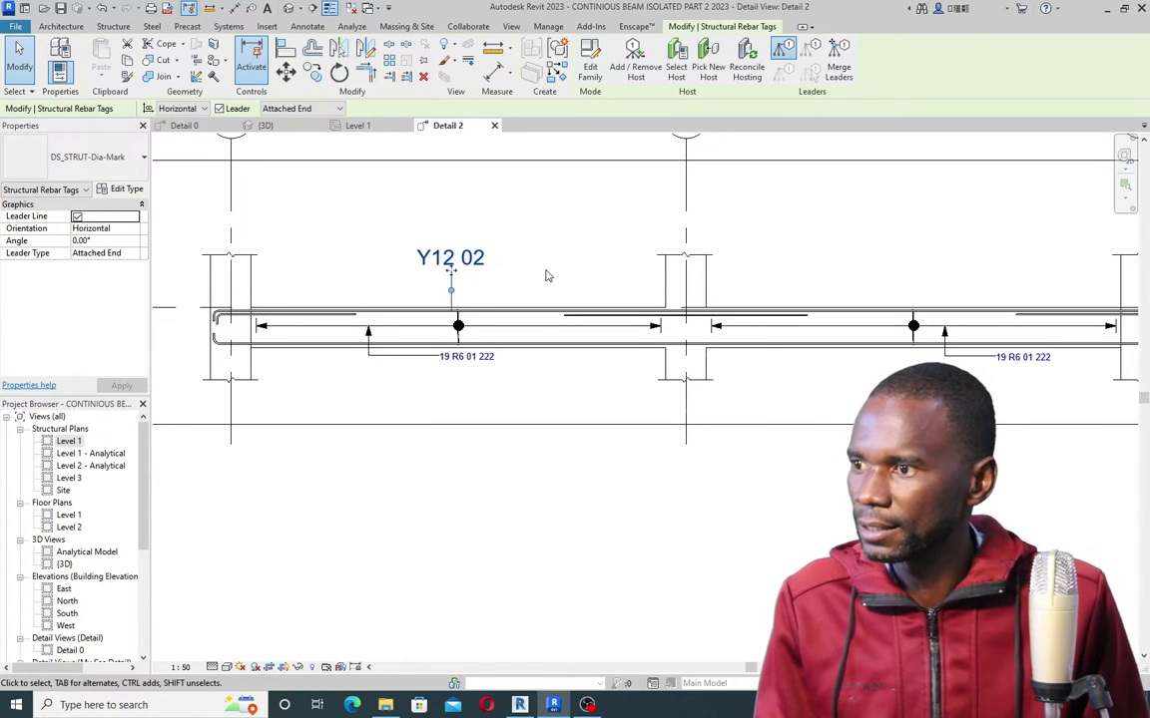
Step: Drag the Y12 02 tag down to sit just above the beam
key("Escape")
scroll(429, 304, "up", 2)
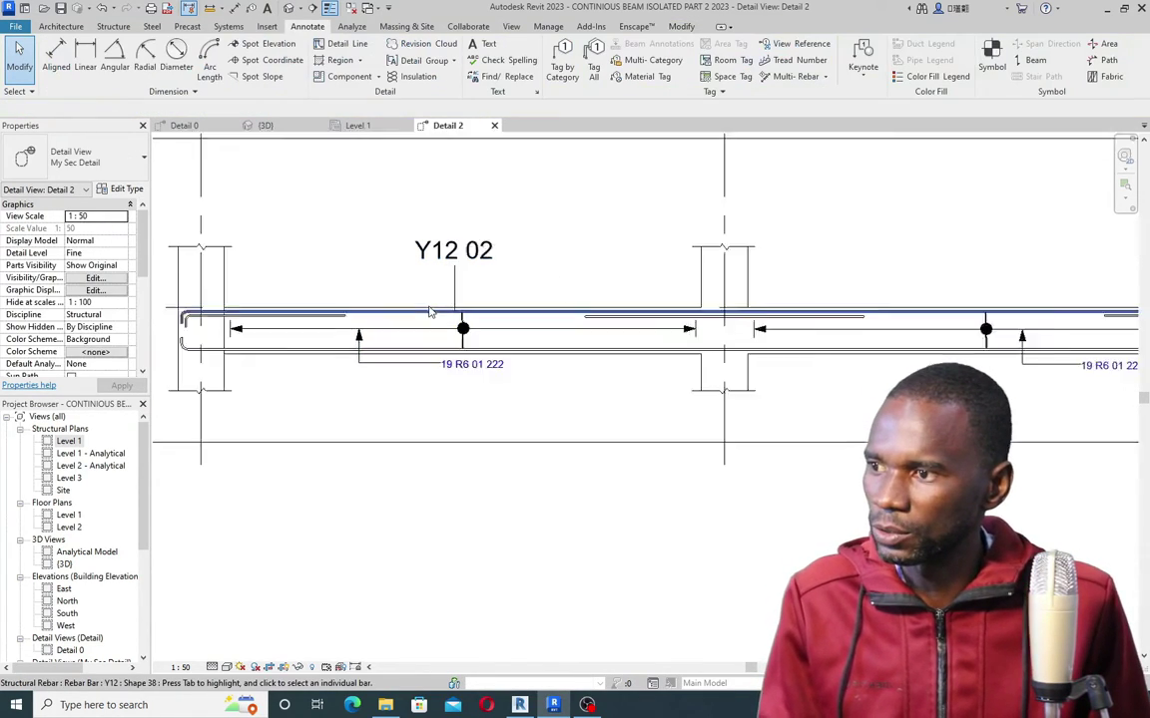
left_click(471, 301)
left_click_drag(462, 283, 375, 235)
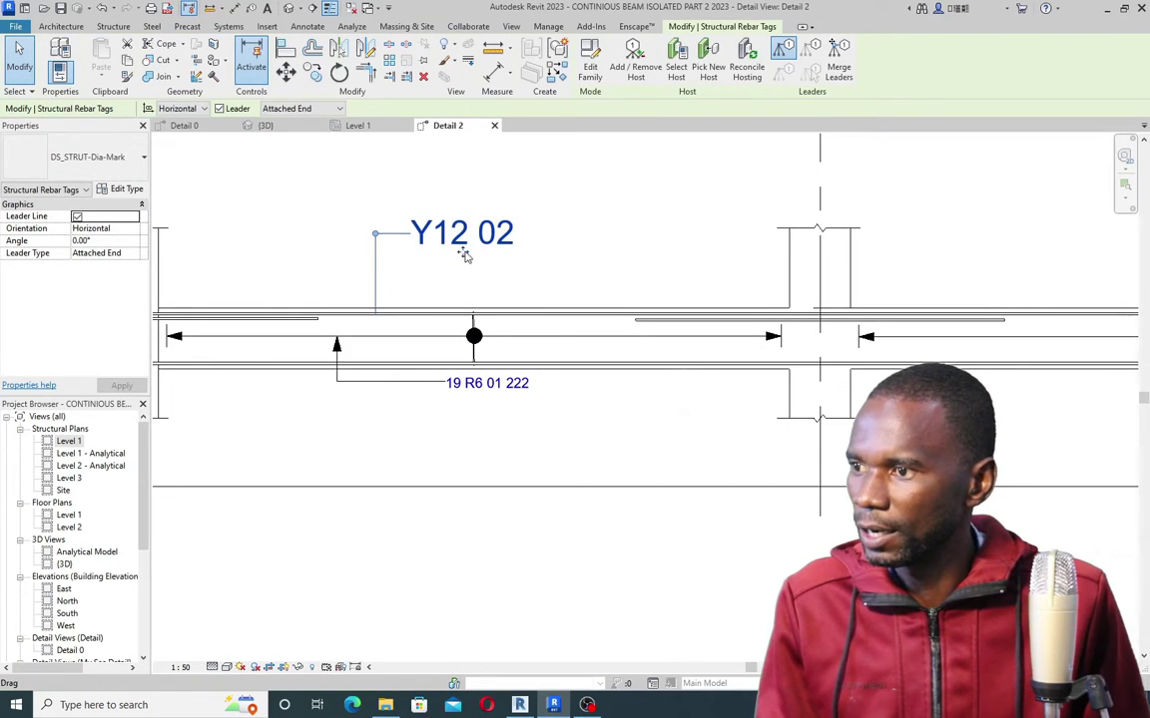
left_click_drag(464, 255, 477, 297)
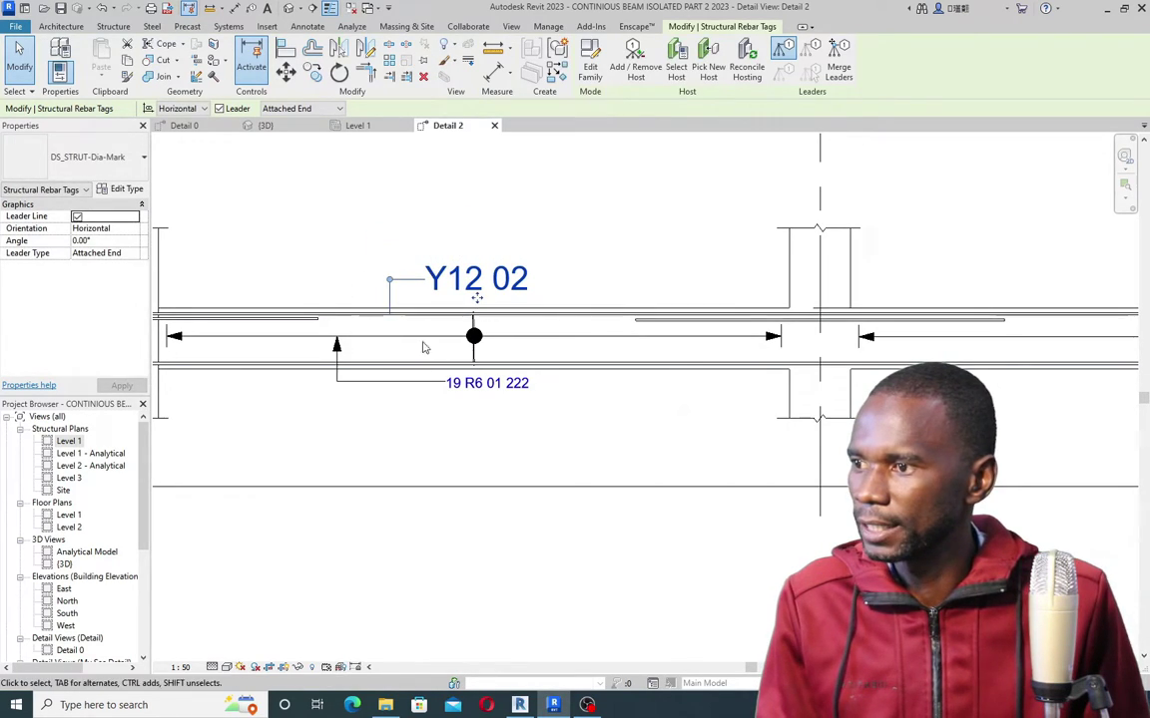
Step: Give the DS_STRUT-Dia-Mark tag type an Arrow Filled 30 Degree - Large leader arrowhead
left_click(118, 188)
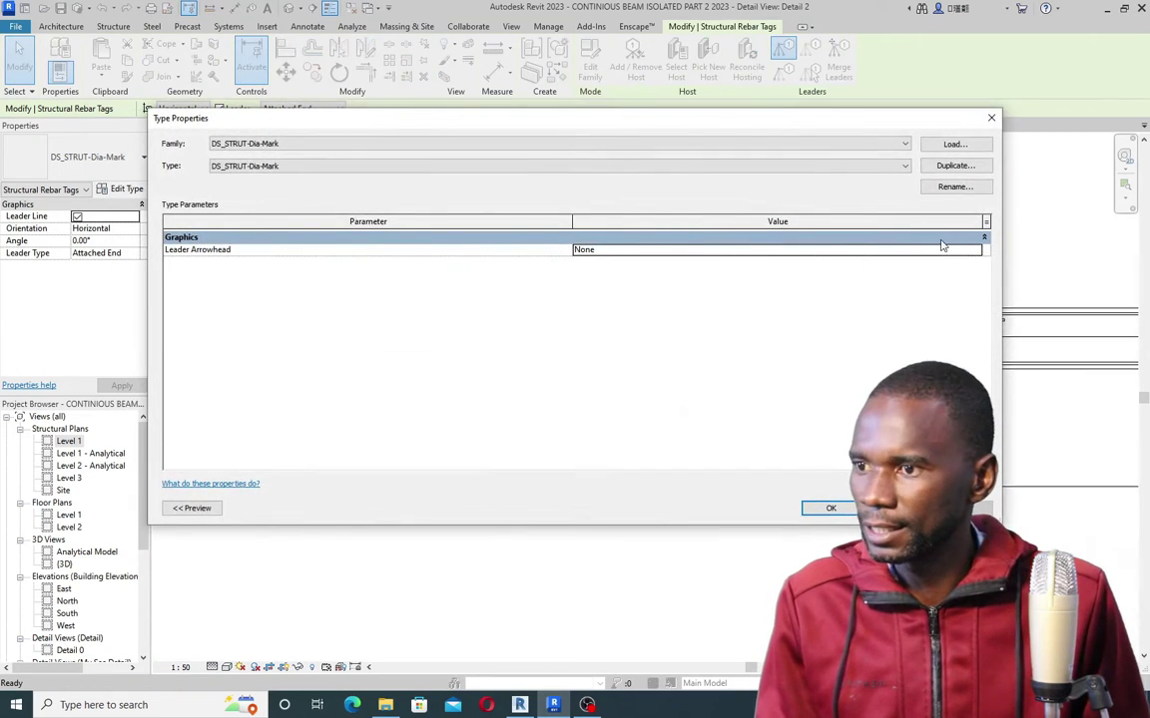
left_click(976, 251)
scroll(656, 309, "down", 1)
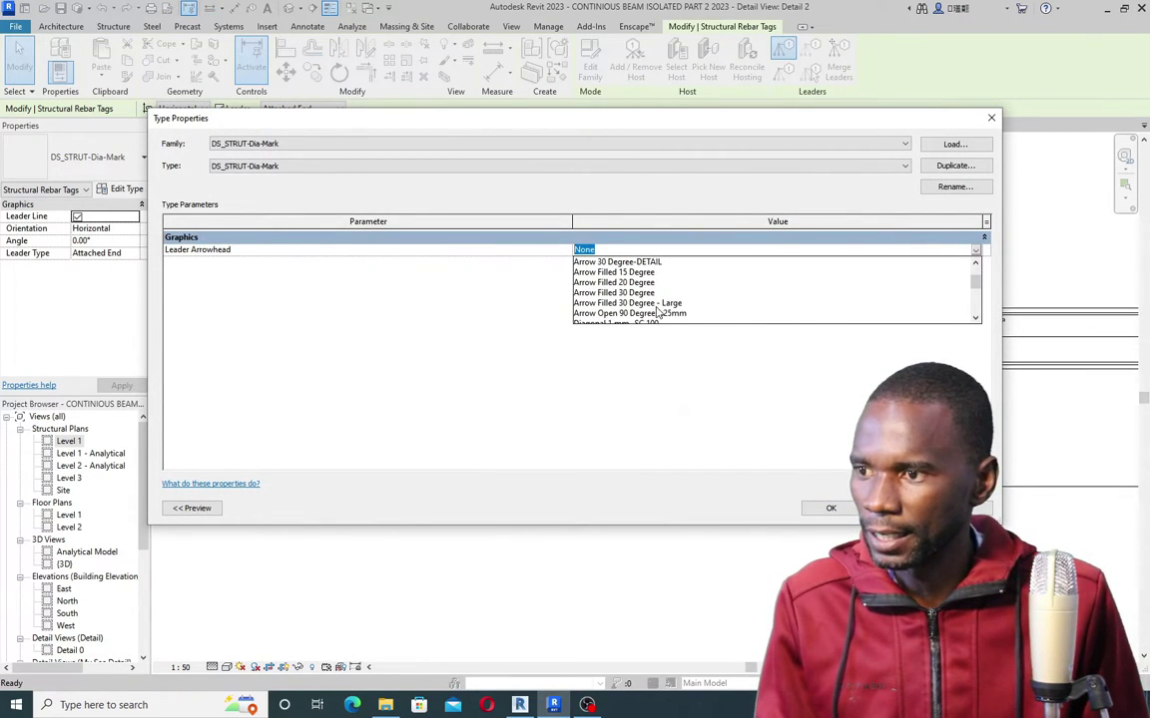
left_click(649, 303)
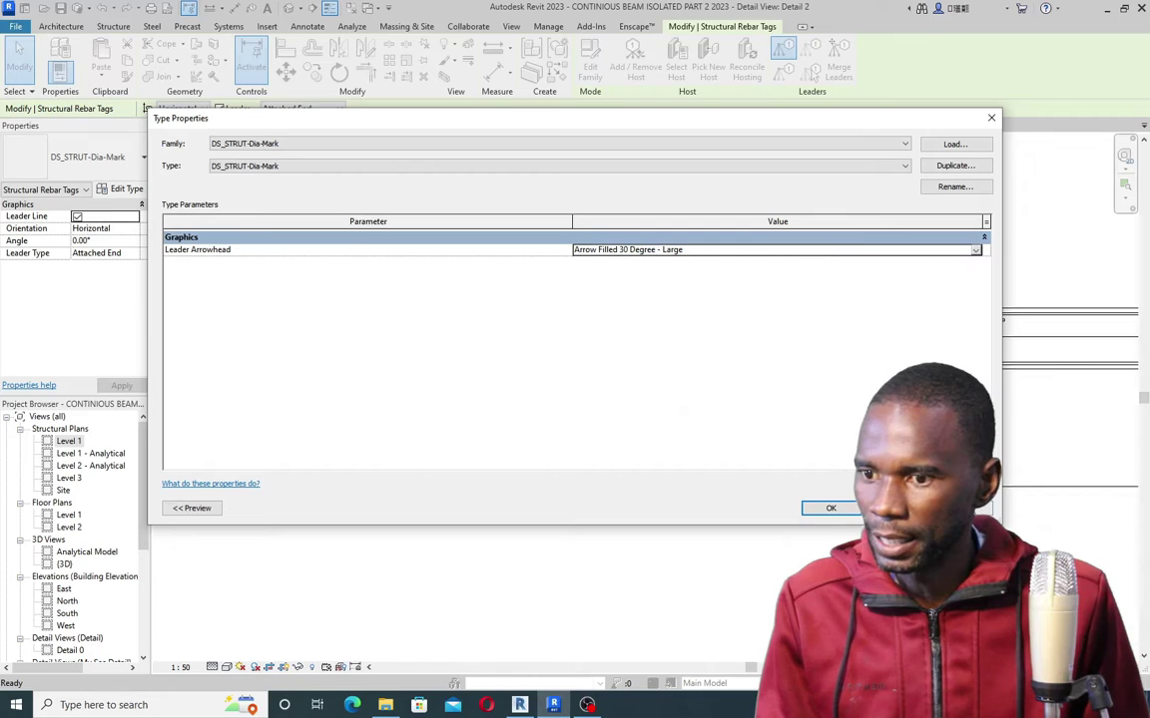
key("Return")
left_click(588, 290)
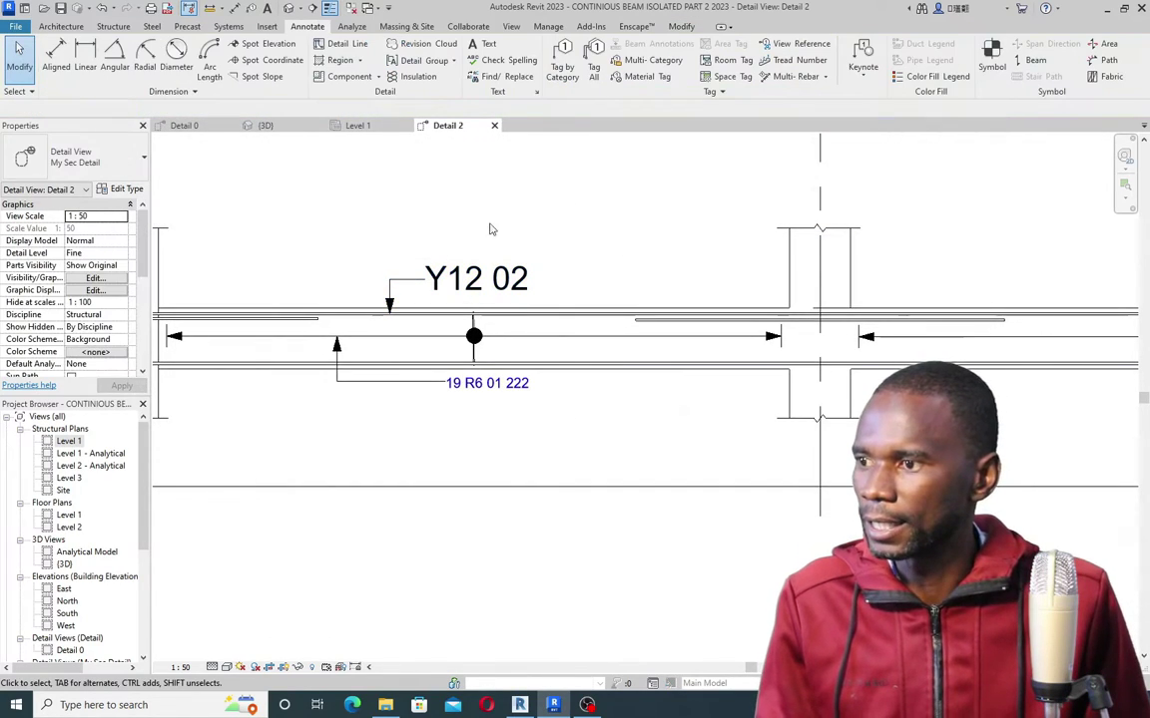
Step: Create Similar tags: Y12 02 on the B–C top bar and Y16 10 on the A–B bottom bar
left_click(448, 282)
right_click(584, 192)
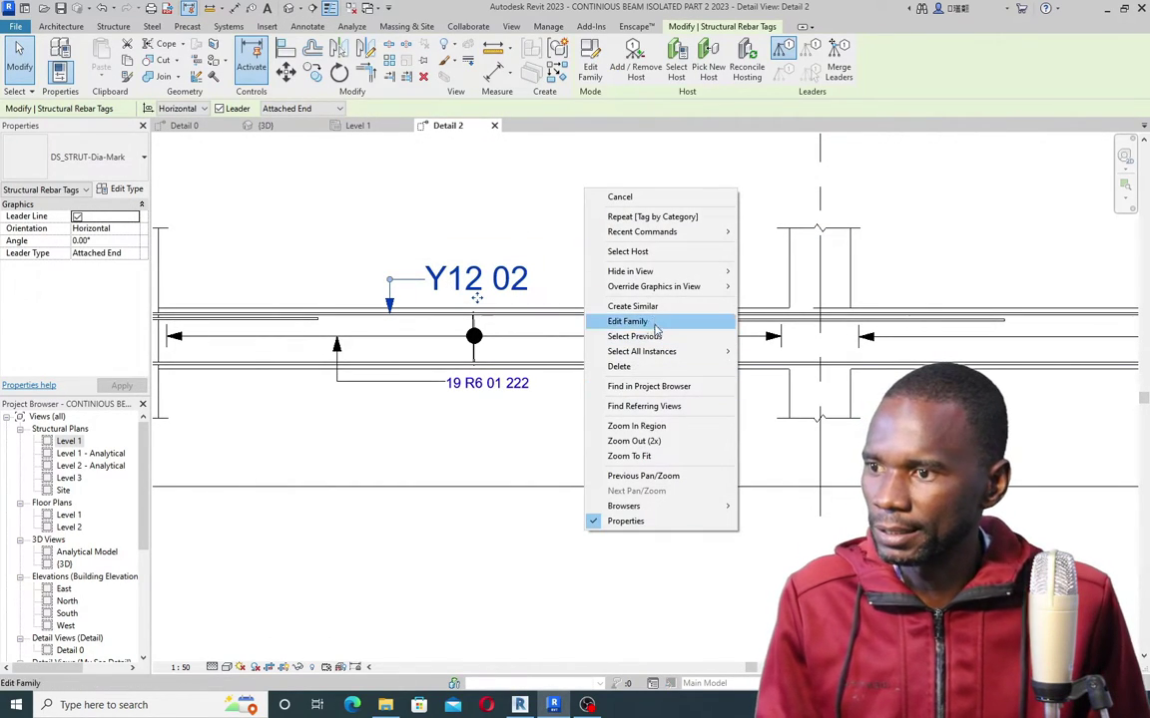
left_click(631, 306)
key("z")
key("f")
left_click(808, 329)
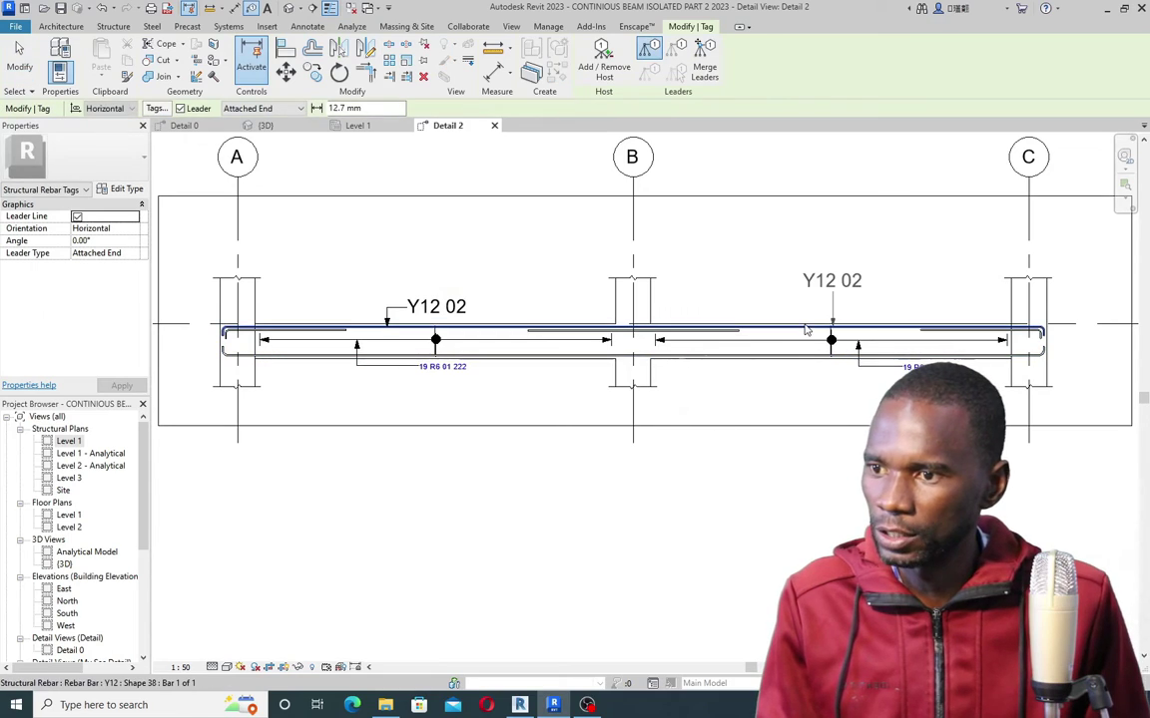
scroll(324, 395, "up", 2)
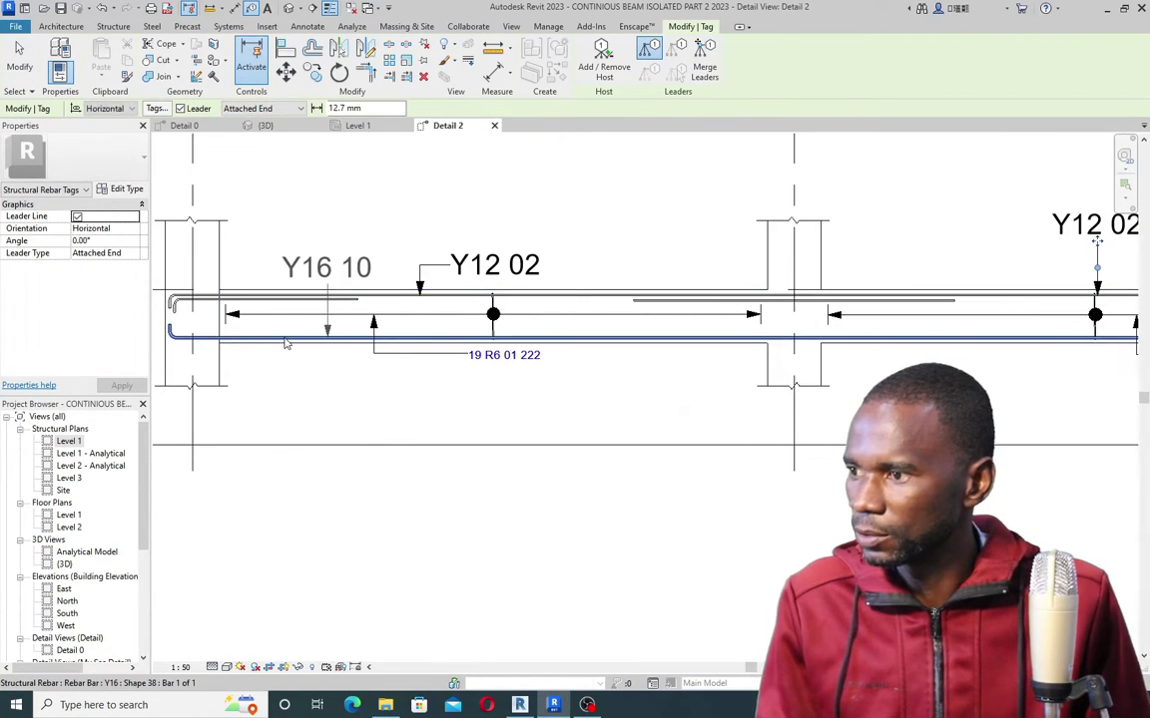
left_click(297, 343)
Step: Tag the left top bar as Y12 04 and move the tag above the beam
scroll(683, 430, "down", 4)
scroll(817, 401, "up", 4)
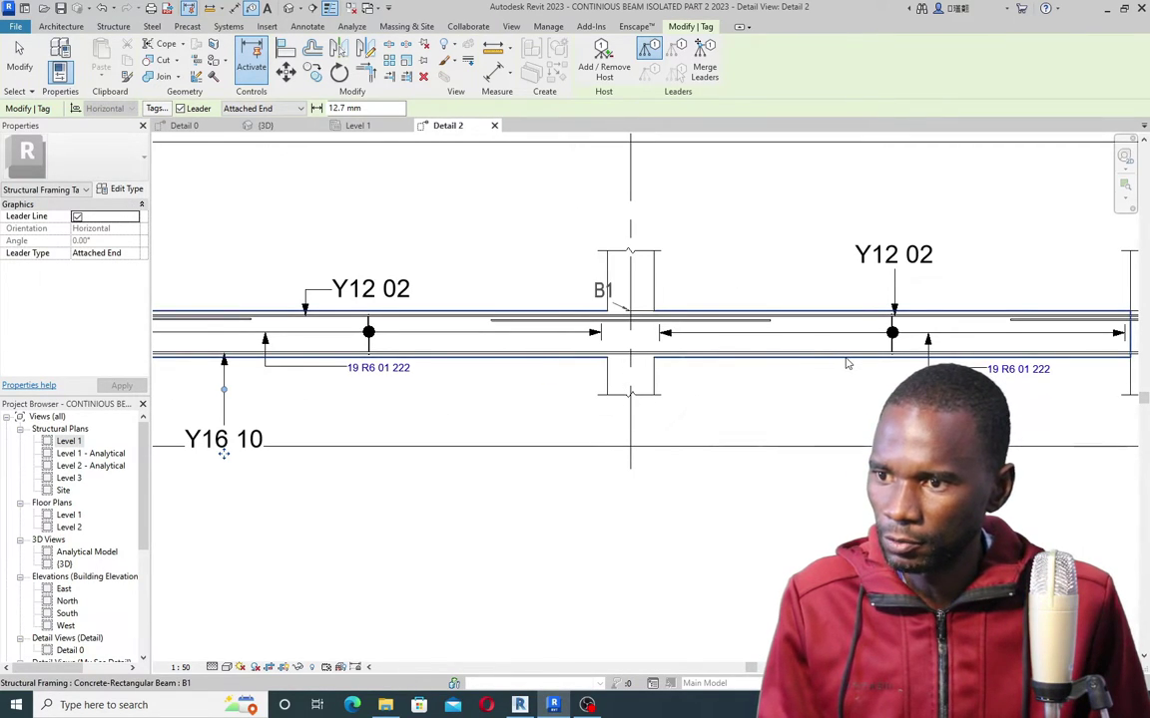
middle_click_drag(856, 355, 703, 368)
scroll(702, 368, "up", 2)
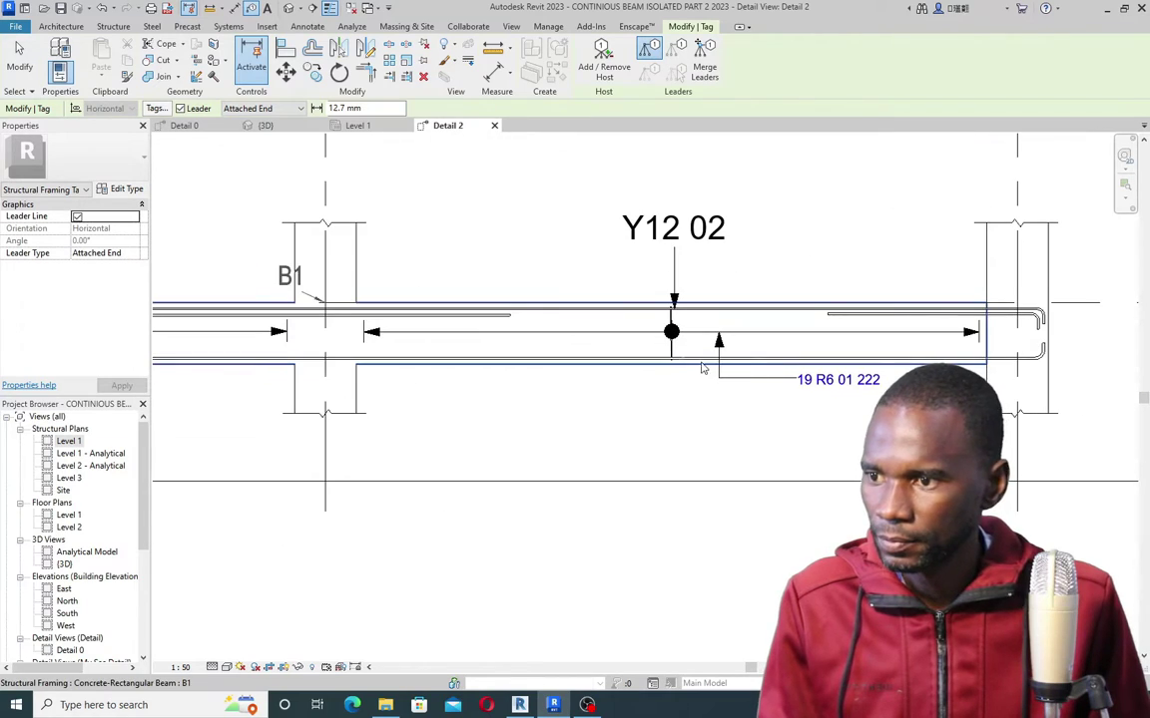
scroll(798, 357, "down", 4)
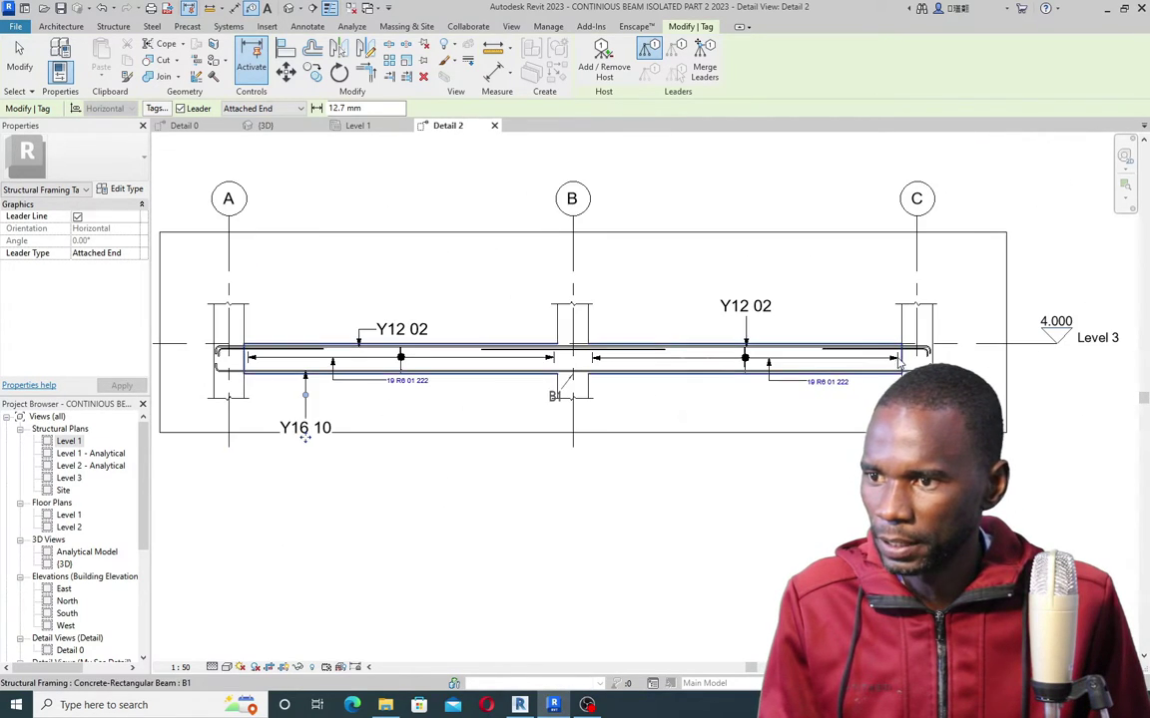
scroll(866, 353, "up", 4)
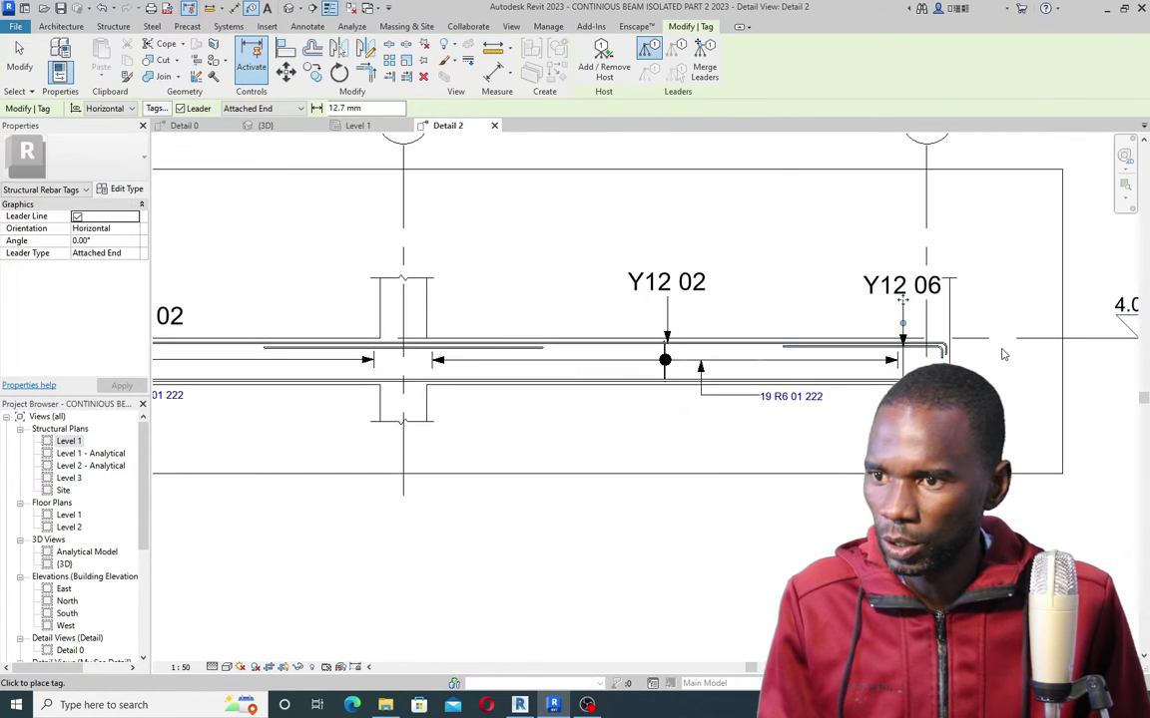
scroll(699, 354, "down", 4)
scroll(620, 345, "up", 5)
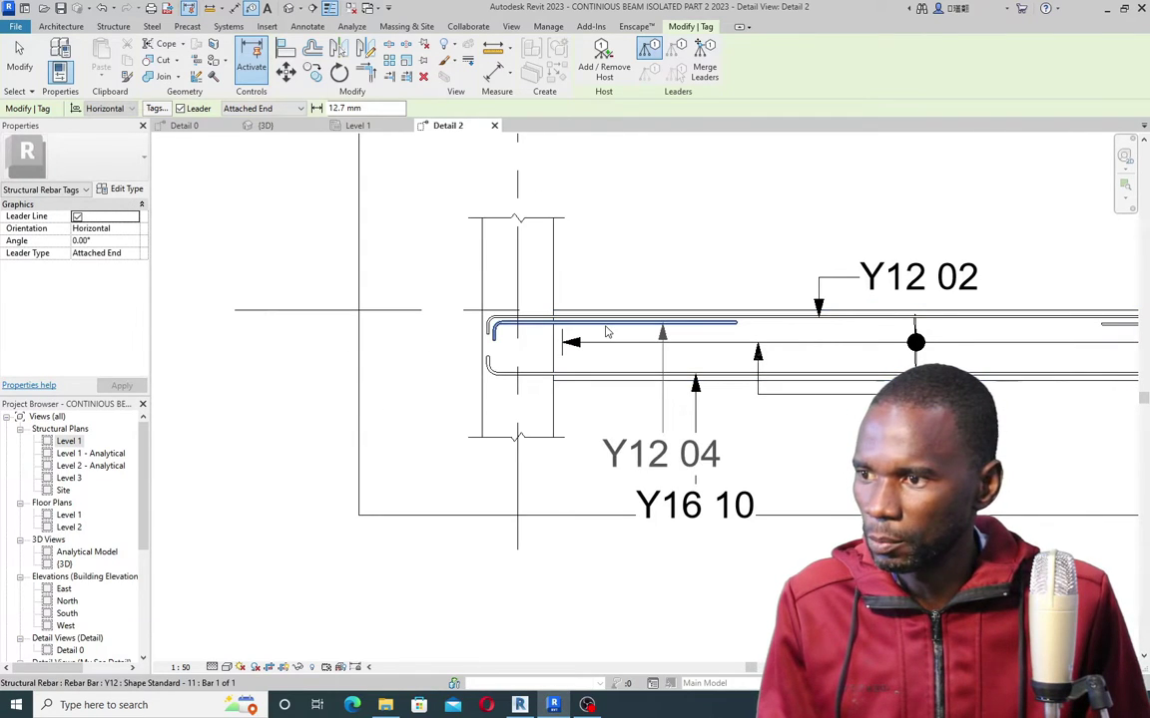
left_click(606, 335)
left_click_drag(664, 479, 642, 246)
Step: Tag the B–C bottom bar as Y16 10, move it nearer the beam, and cancel tagging
scroll(591, 431, "down", 3)
scroll(592, 431, "down", 3)
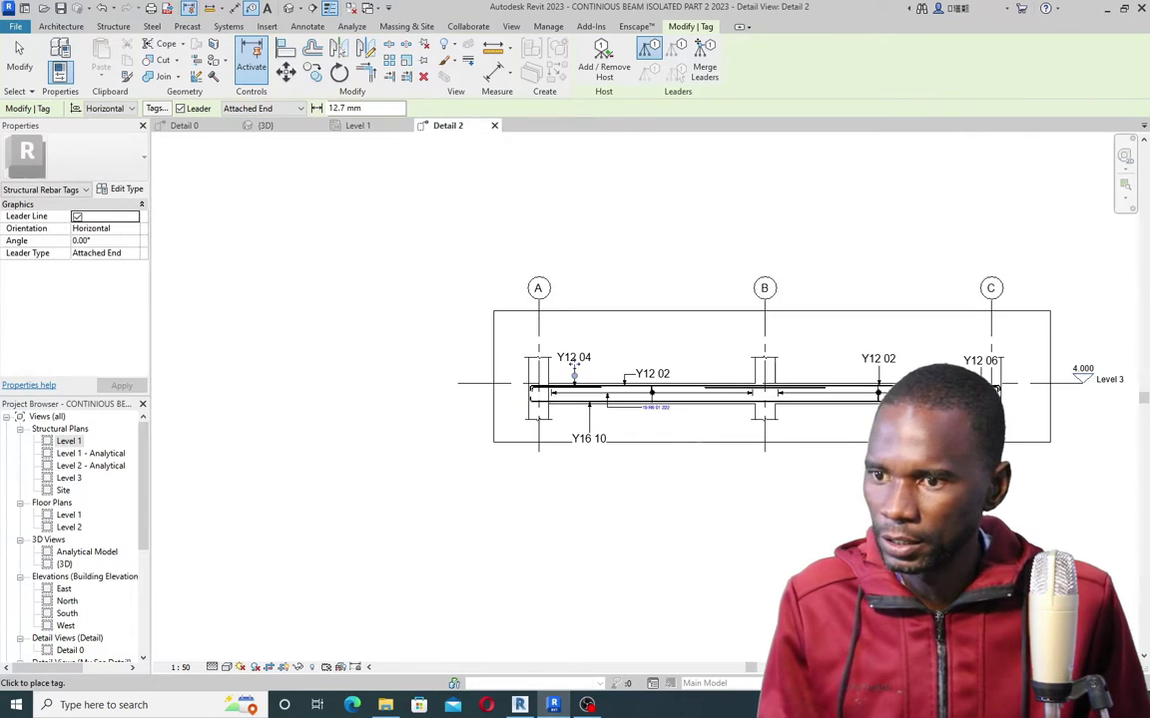
scroll(935, 439, "up", 4)
scroll(741, 380, "up", 2)
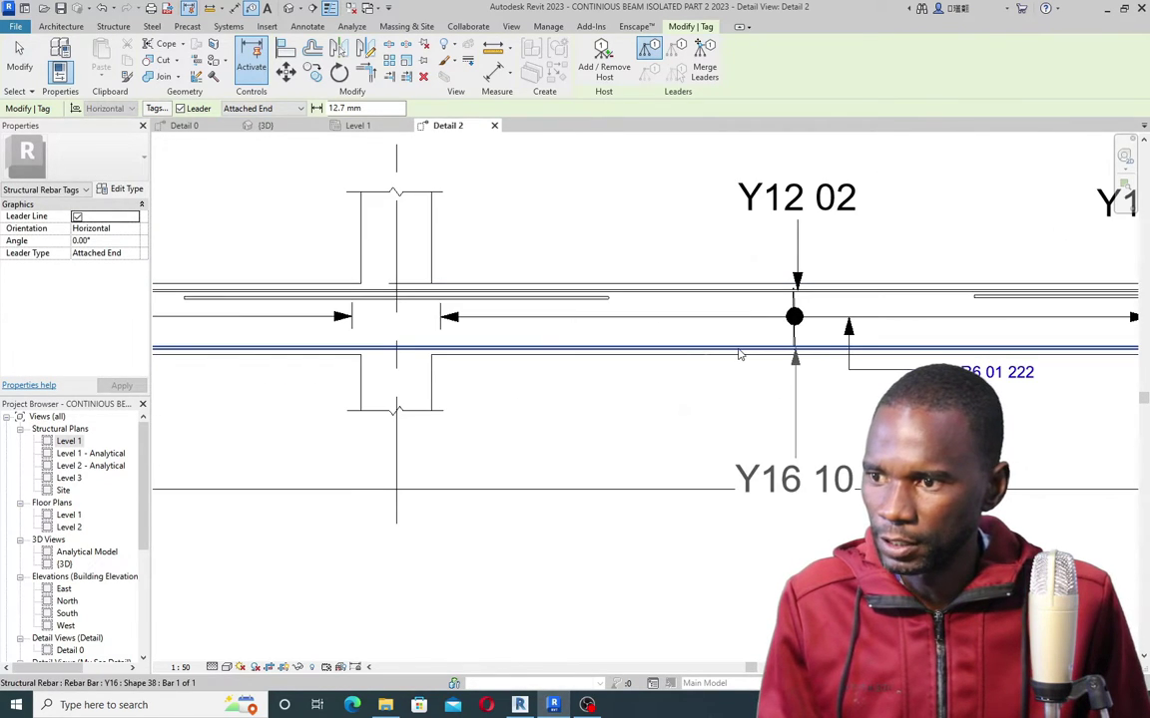
left_click(739, 353)
left_click_drag(797, 502, 680, 442)
scroll(796, 431, "down", 2)
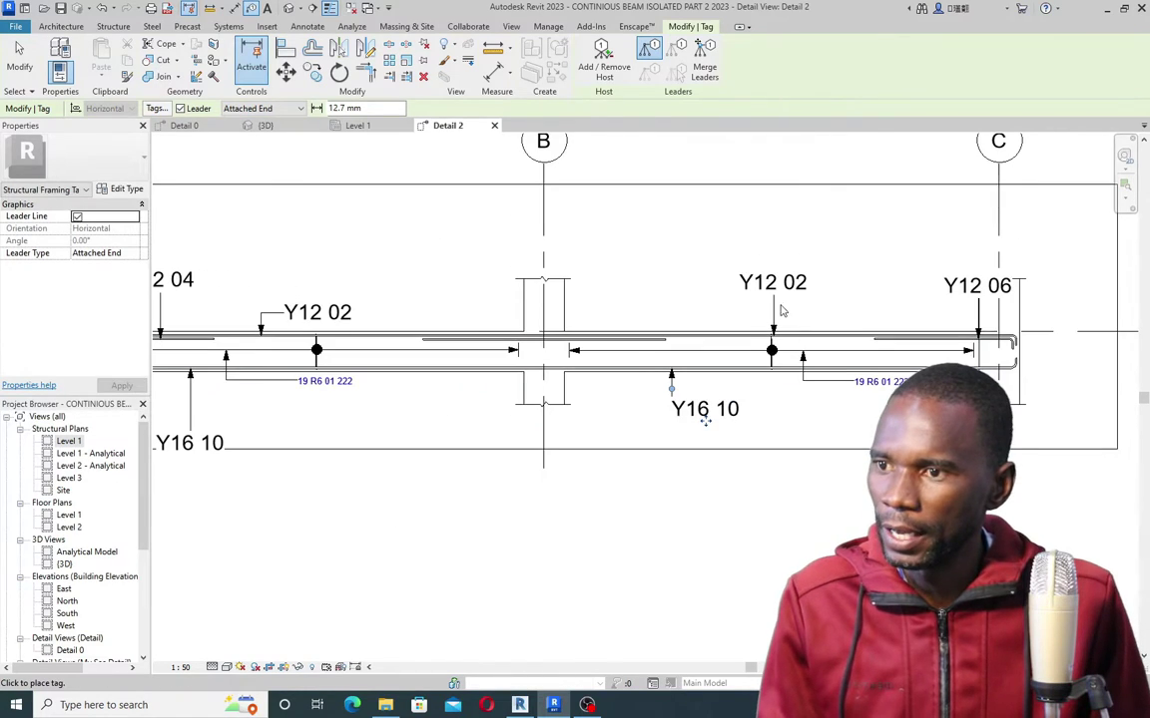
right_click(803, 236)
left_click(836, 244)
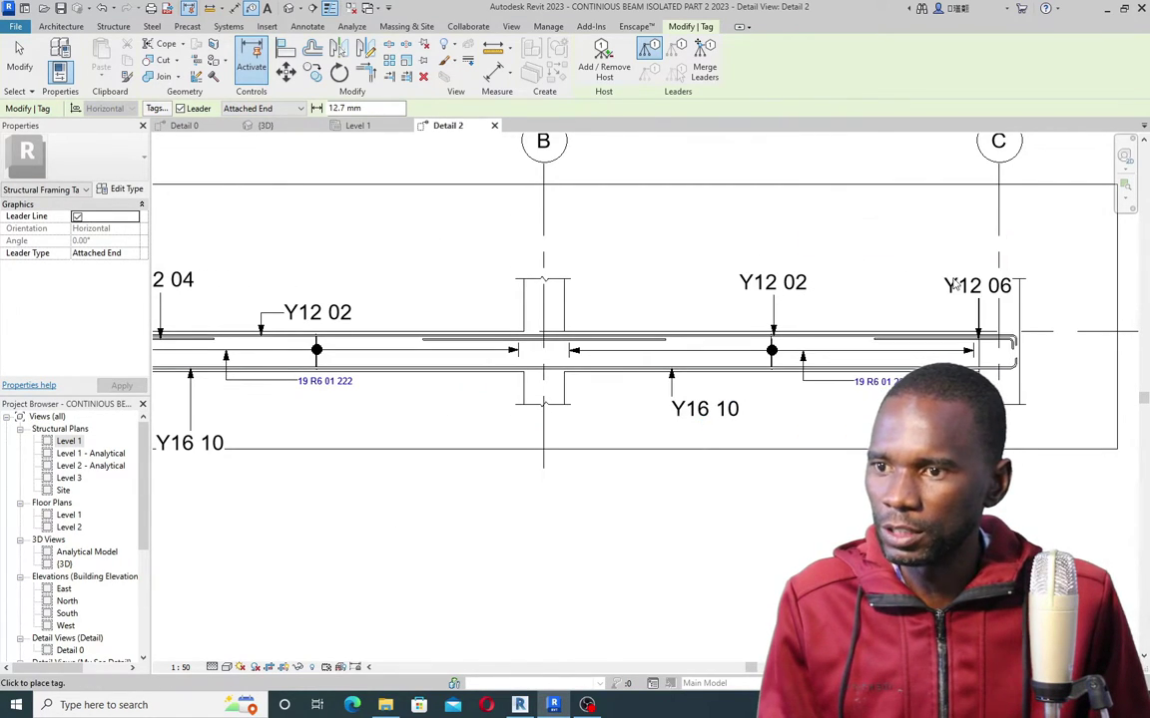
key("Escape")
right_click(803, 211)
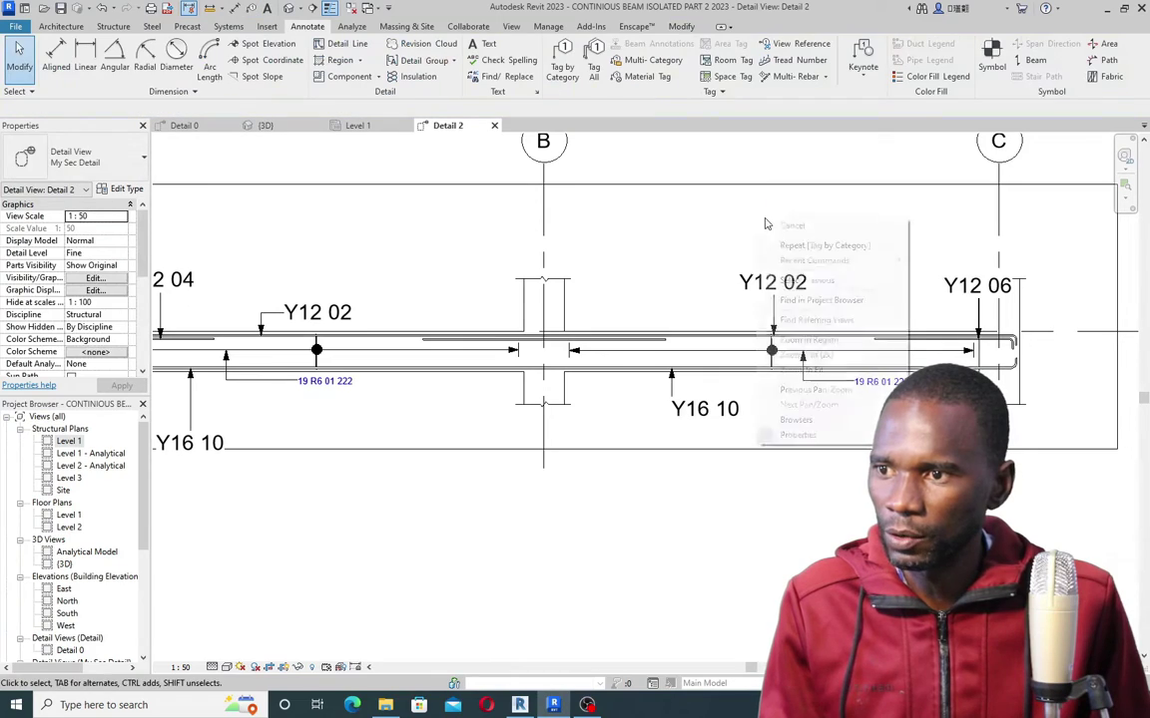
Step: Reshape the Y12 06 tag's leader by dragging its grip
key("Escape")
scroll(988, 295, "up", 4)
left_click(995, 301)
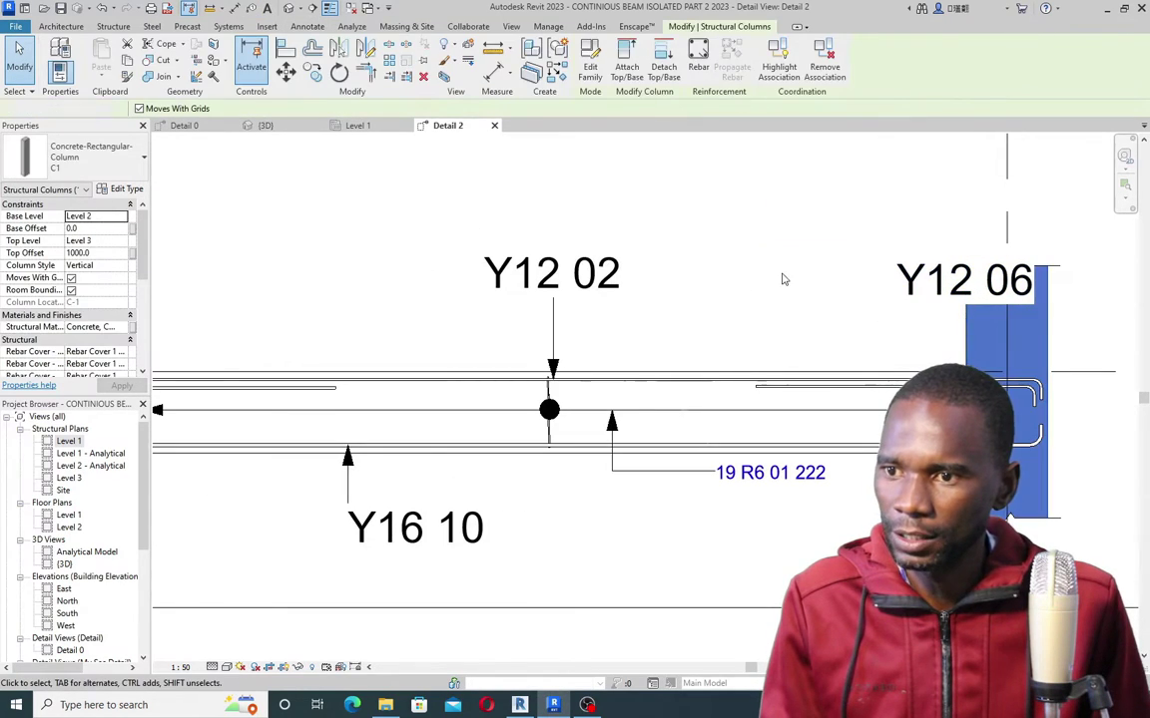
key("Escape")
left_click(982, 300)
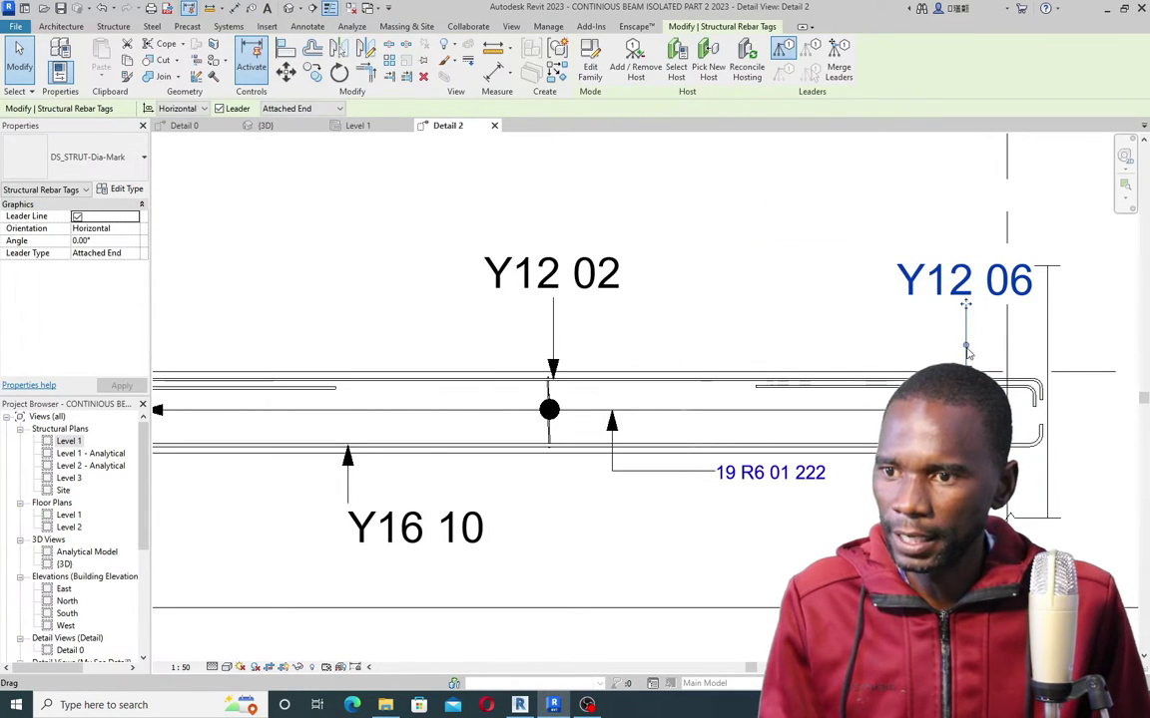
mouse_move(965, 348)
left_mouse_down()
mouse_move(880, 315)
mouse_move(867, 280)
left_mouse_up()
key("Escape")
Step: Tag the top bar over support B as Y12 05
scroll(853, 266, "down", 5)
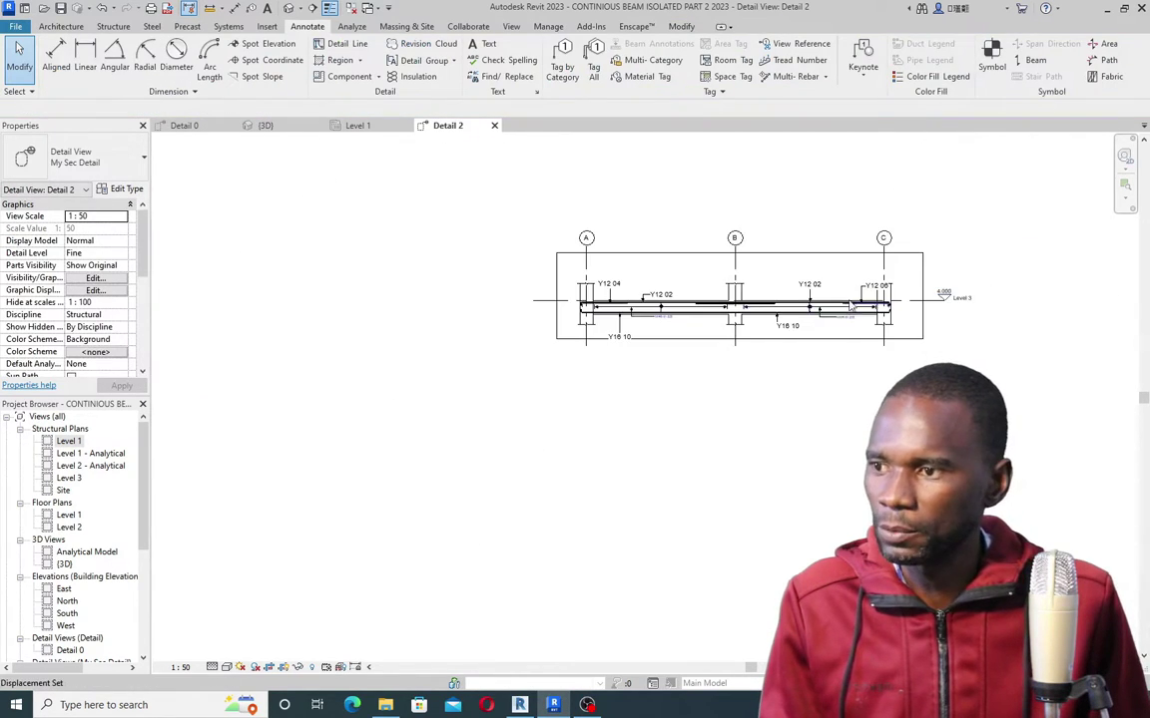
scroll(678, 316, "up", 2)
scroll(427, 386, "down", 1)
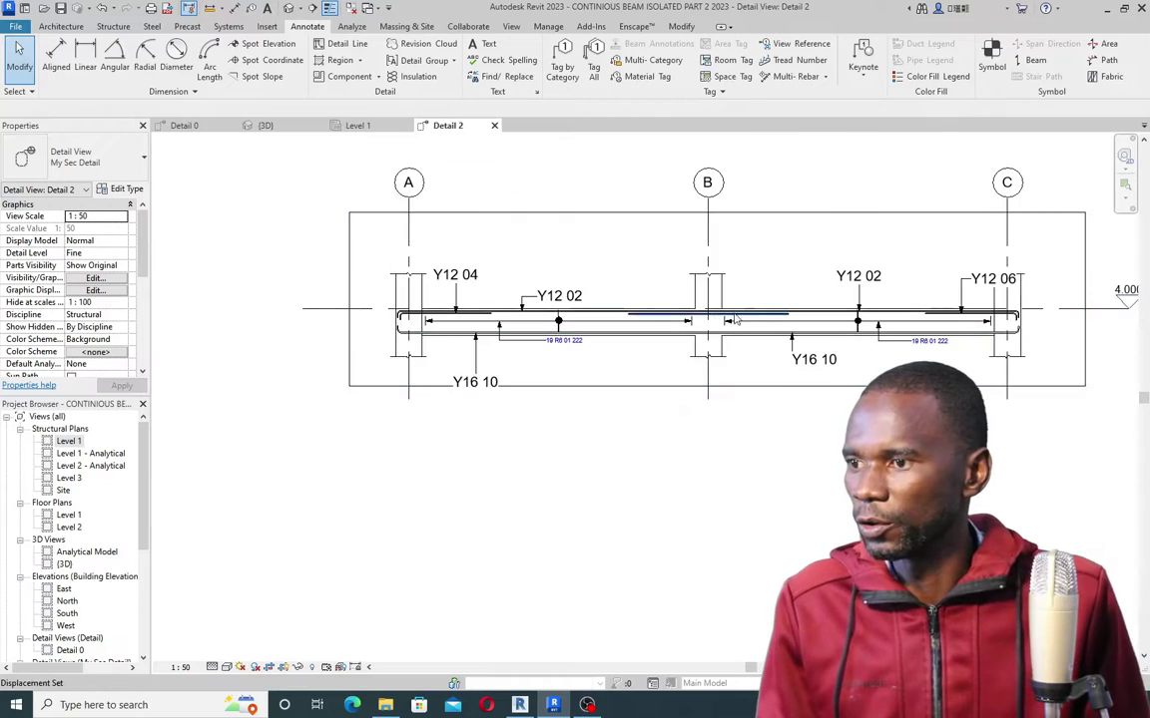
scroll(745, 318, "up", 3)
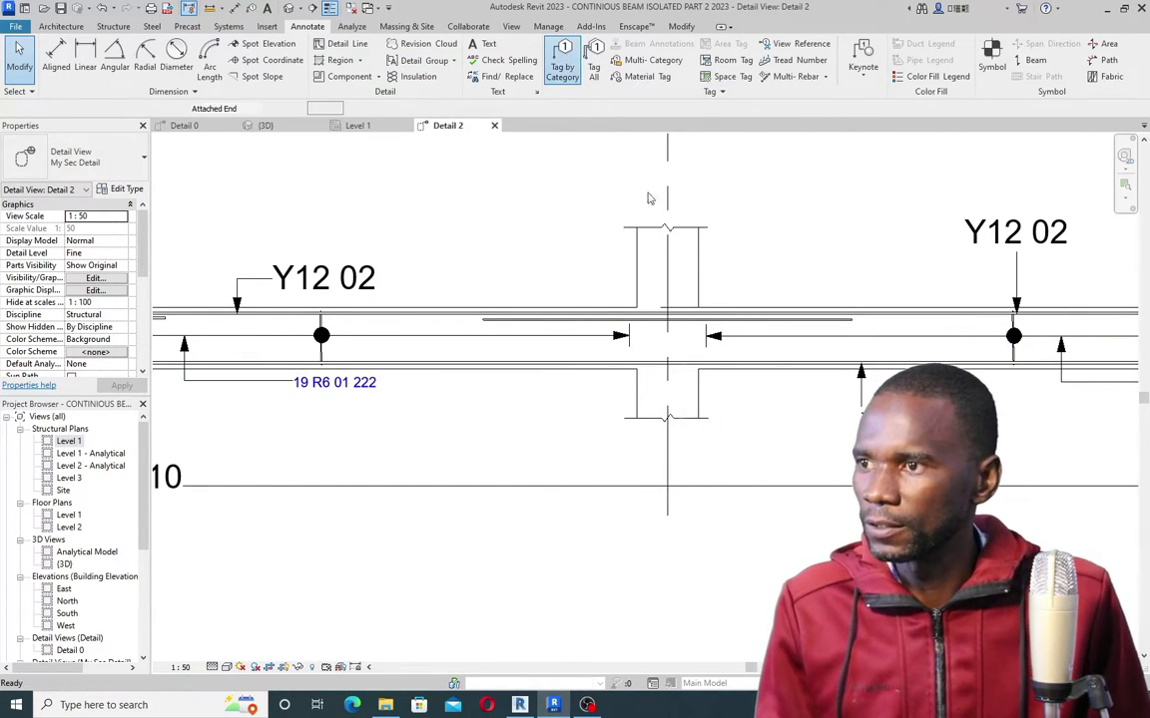
left_click(738, 316)
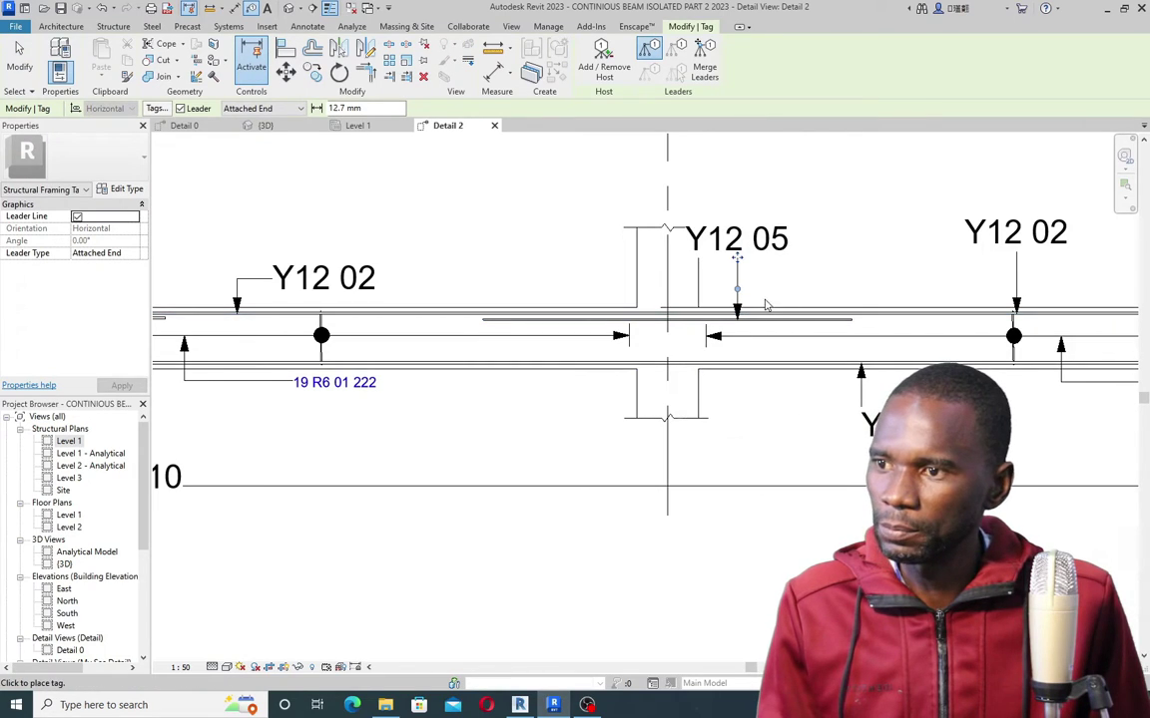
scroll(767, 306, "down", 3)
scroll(607, 330, "up", 3)
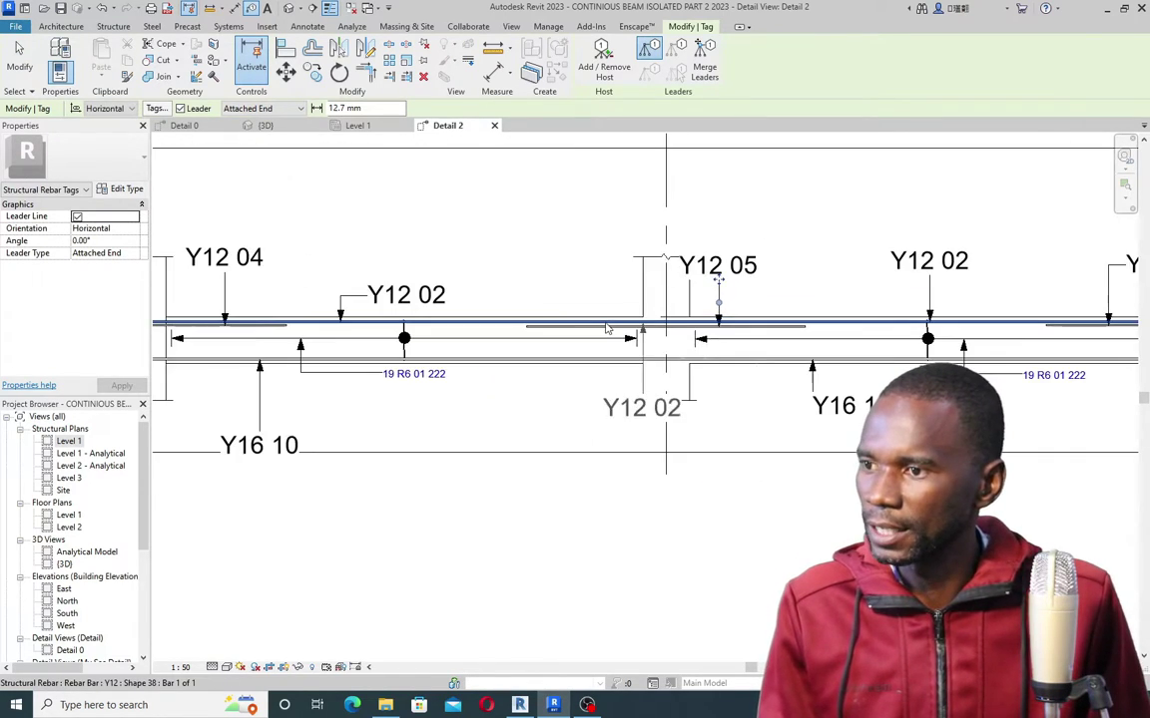
scroll(607, 329, "down", 3)
Step: End the tagging tool and deselect the Y12 05 tag
left_click(19, 55)
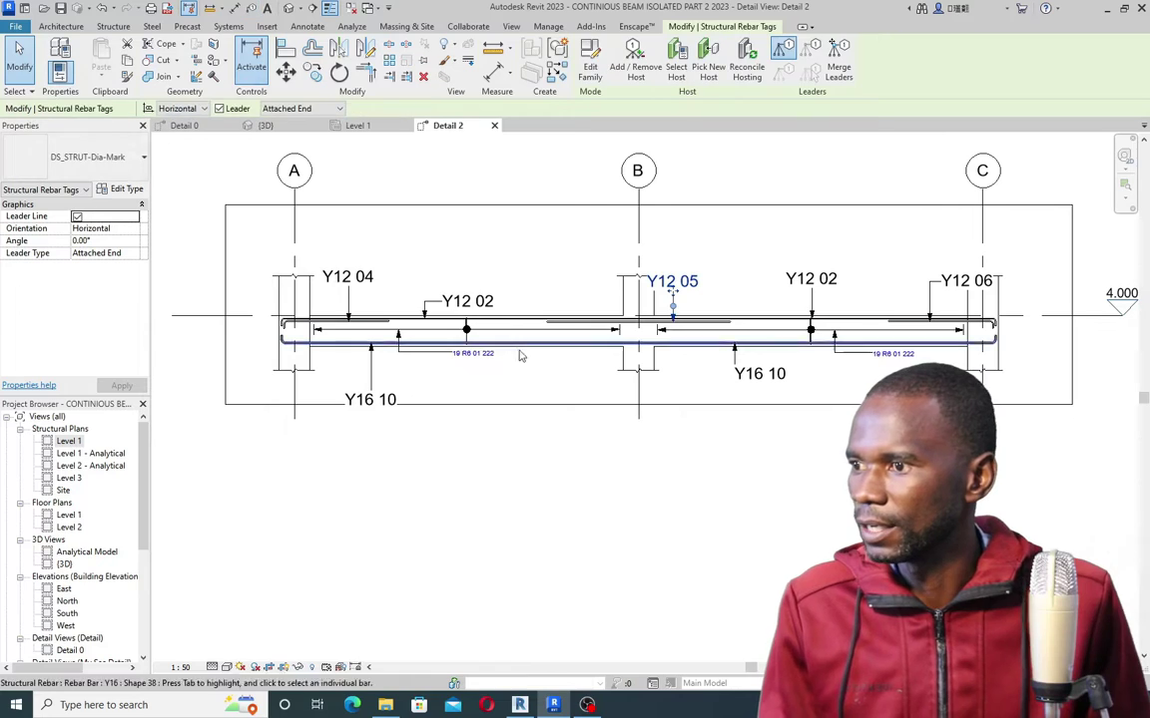
scroll(334, 351, "up", 3)
scroll(621, 228, "down", 1)
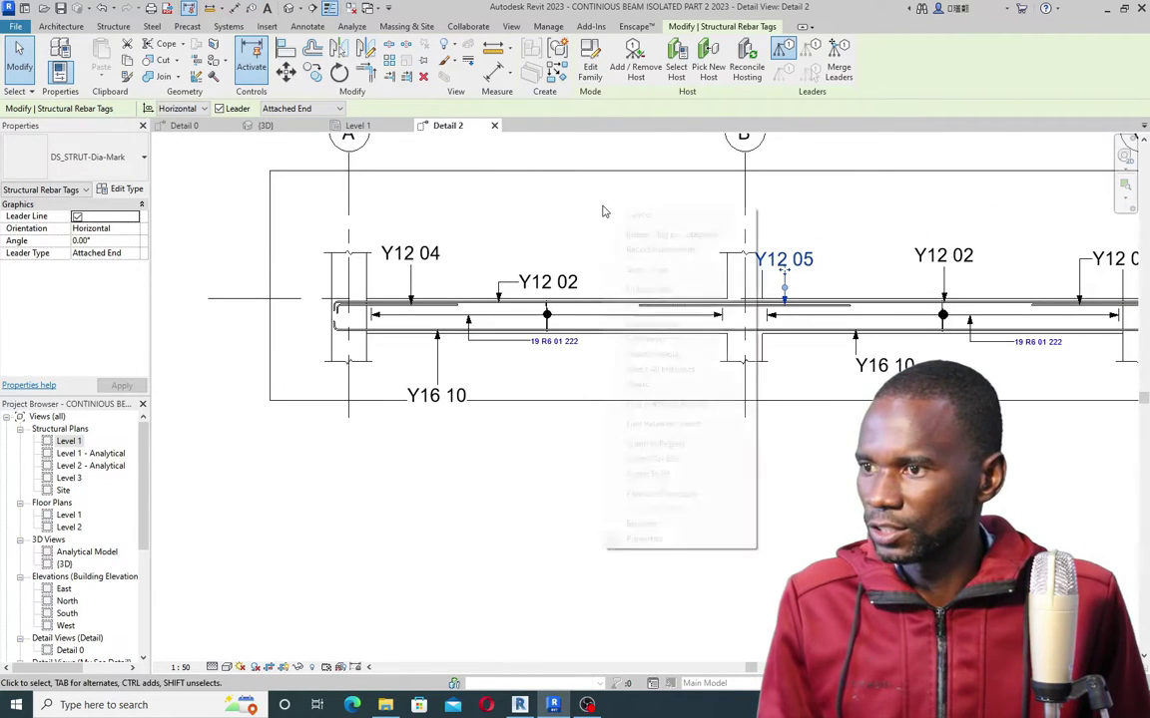
left_click(606, 211)
scroll(609, 215, "down", 3)
scroll(780, 322, "up", 4)
scroll(780, 322, "down", 5)
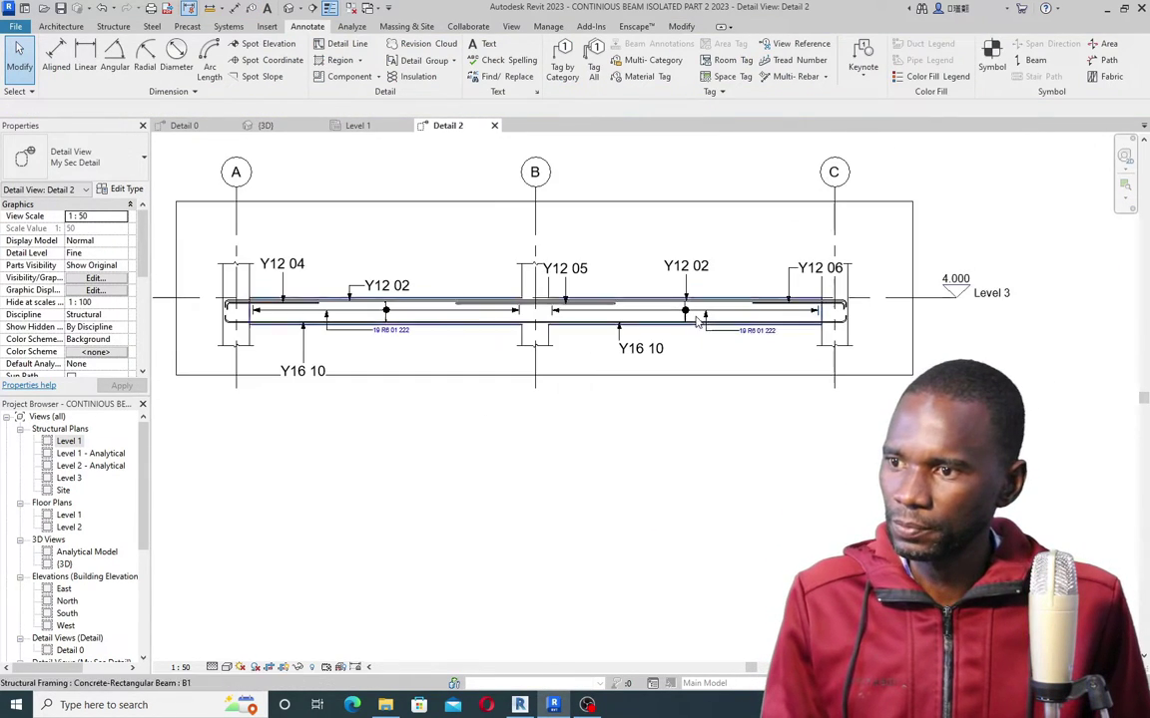
Step: View Detail 0 to compare its 2Y12 02 tag
left_click(184, 125)
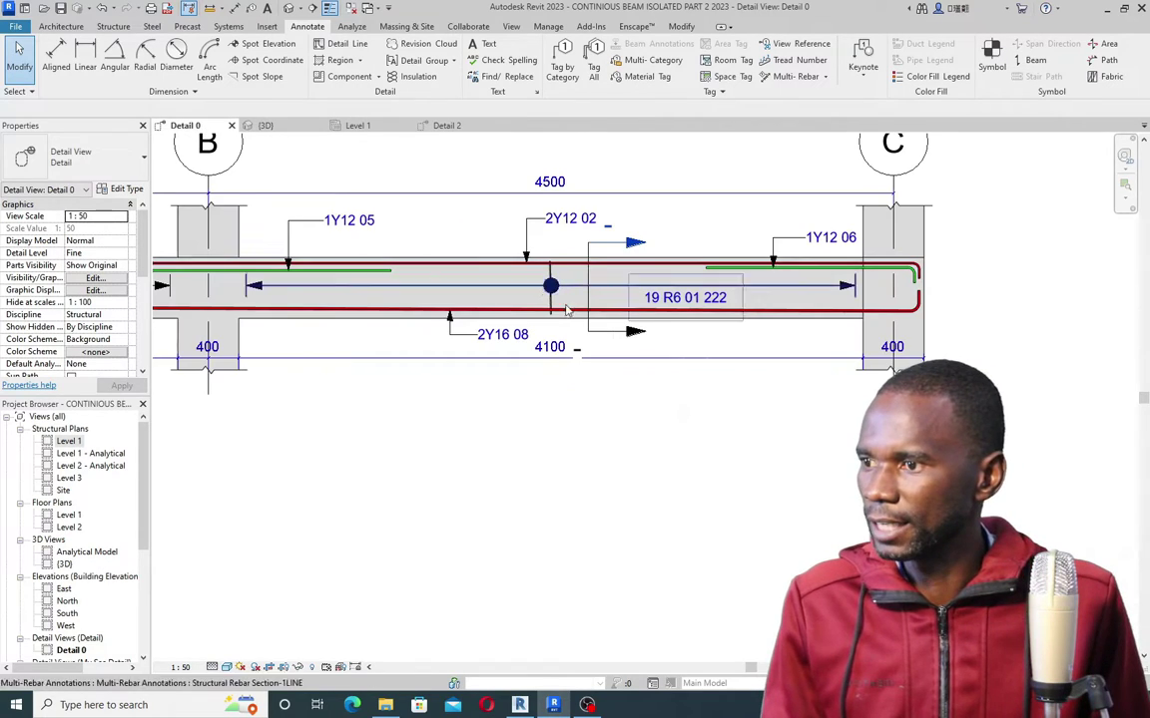
scroll(607, 364, "down", 2)
scroll(606, 364, "up", 2)
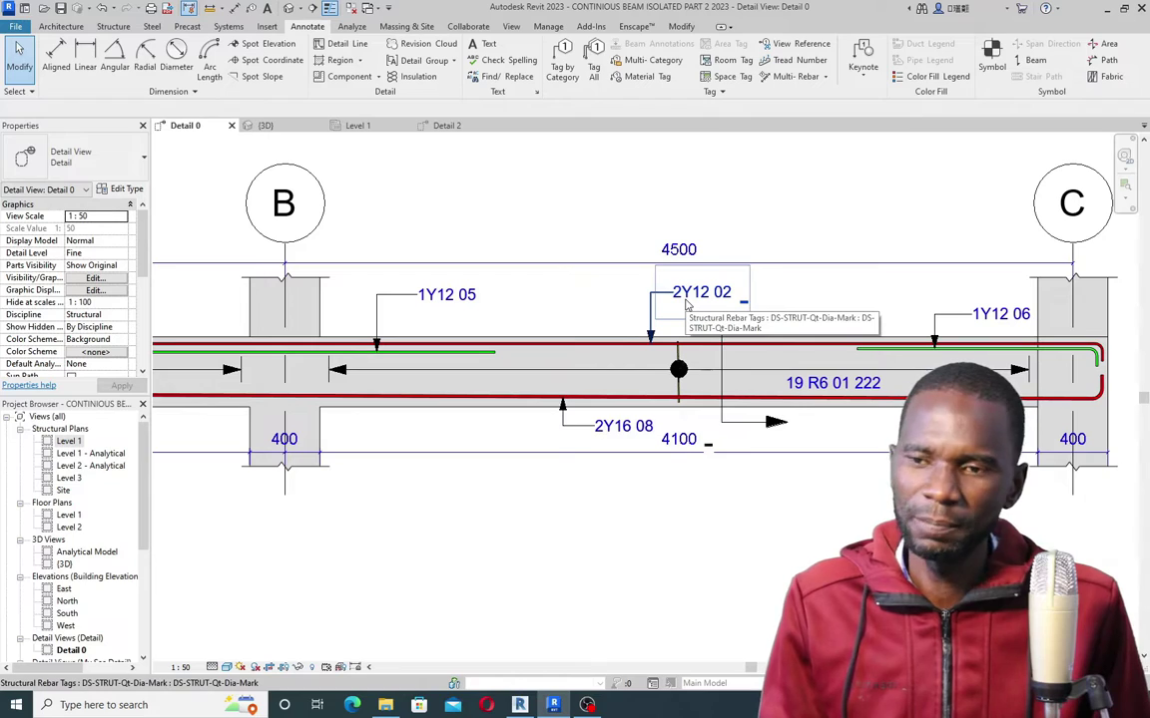
scroll(686, 304, "up", 2)
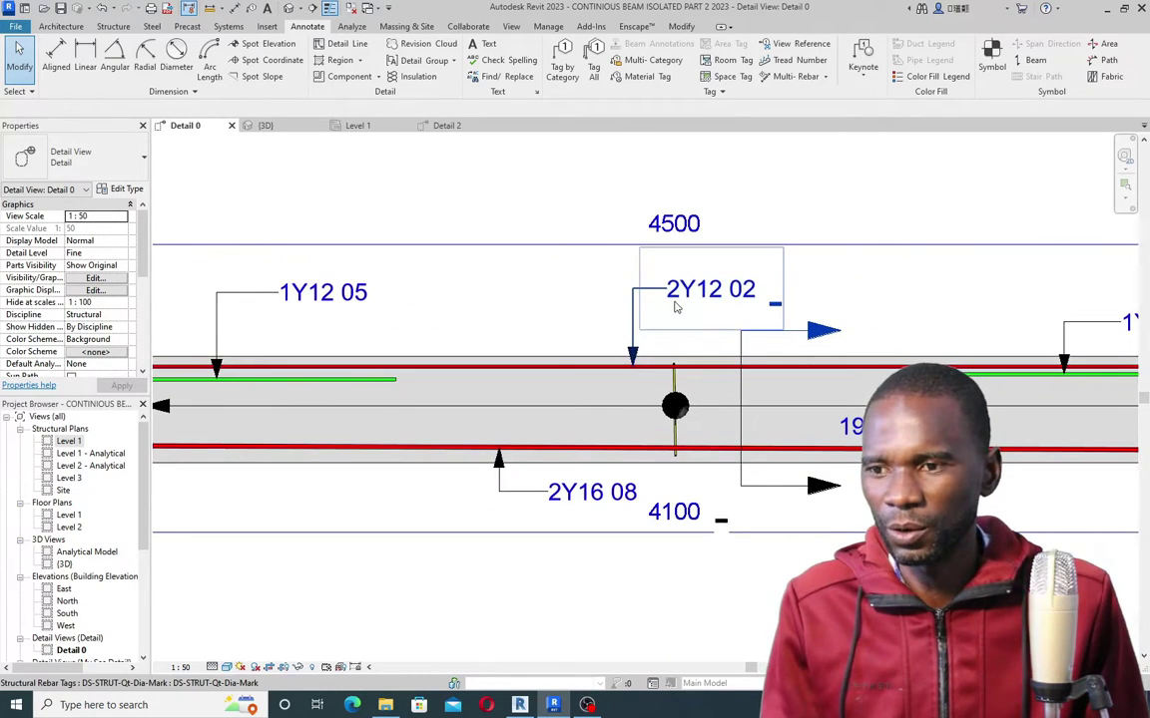
scroll(674, 307, "down", 2)
Step: Return to Detail 2, cancel the tag command, and select the right-span Y12 02 tag
left_click(464, 127)
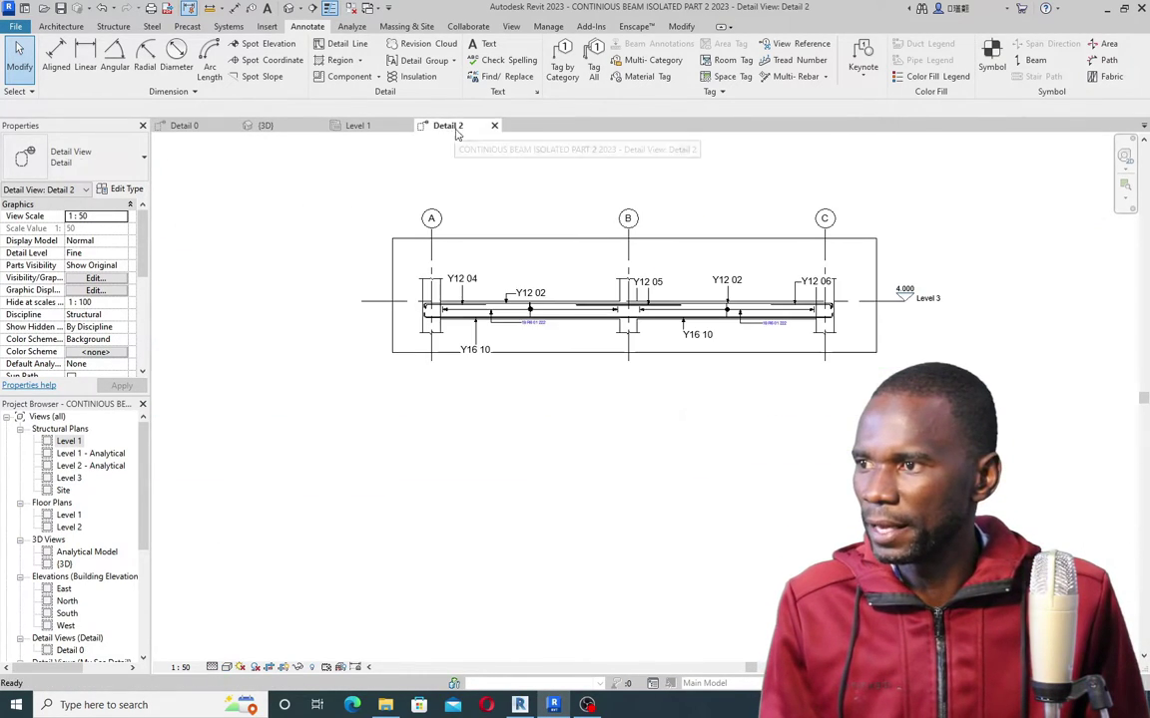
scroll(704, 330, "up", 4)
right_click(722, 199)
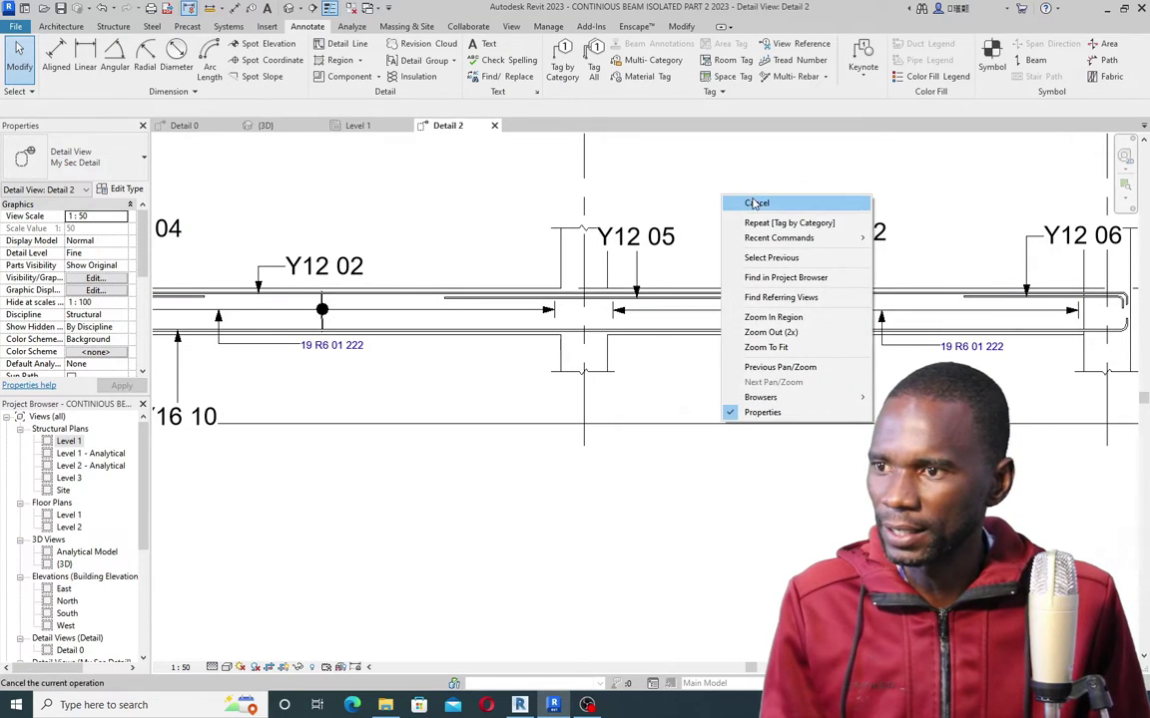
left_click(743, 200)
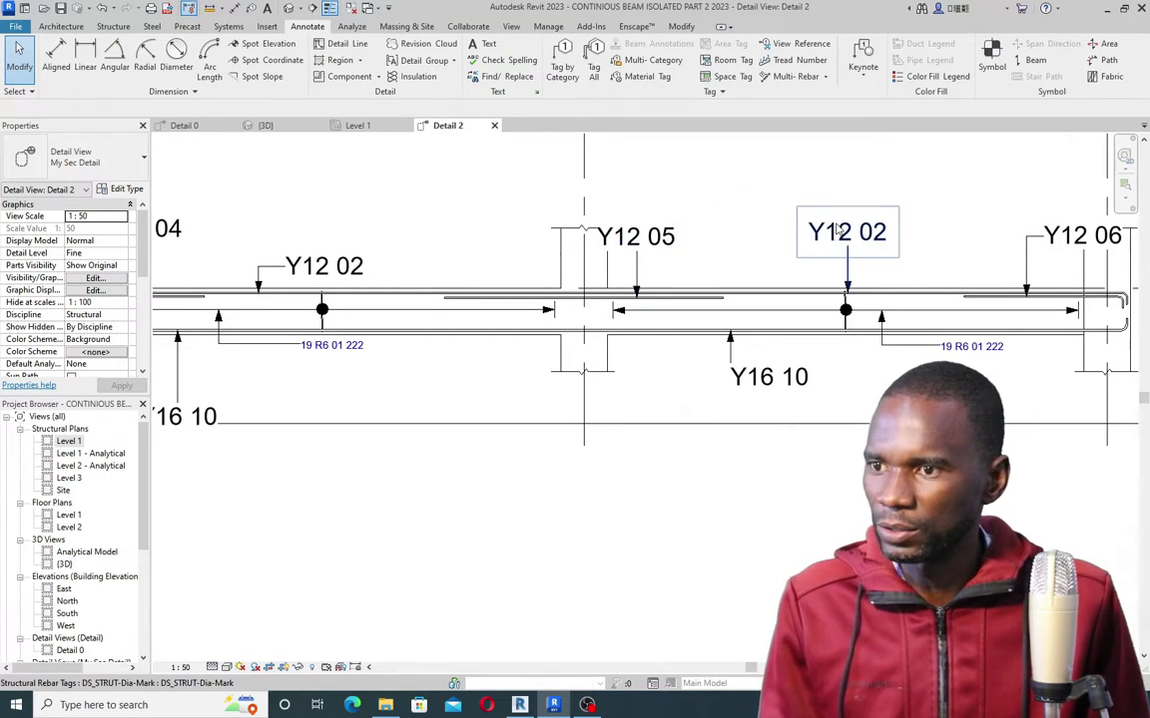
left_click(838, 230)
Step: Switch the right-span Y12 02 tag to DS-STRUT-Qt-Dia-Mark so it reads 2Y12 02
left_click(135, 158)
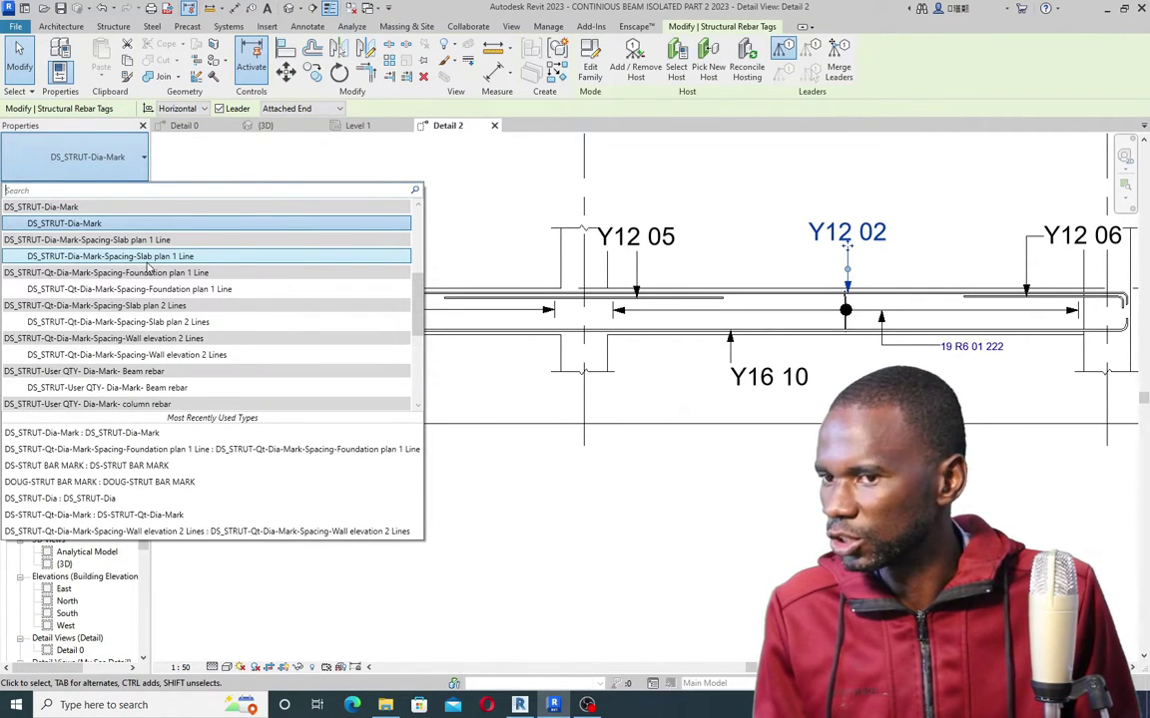
scroll(148, 263, "up", 4)
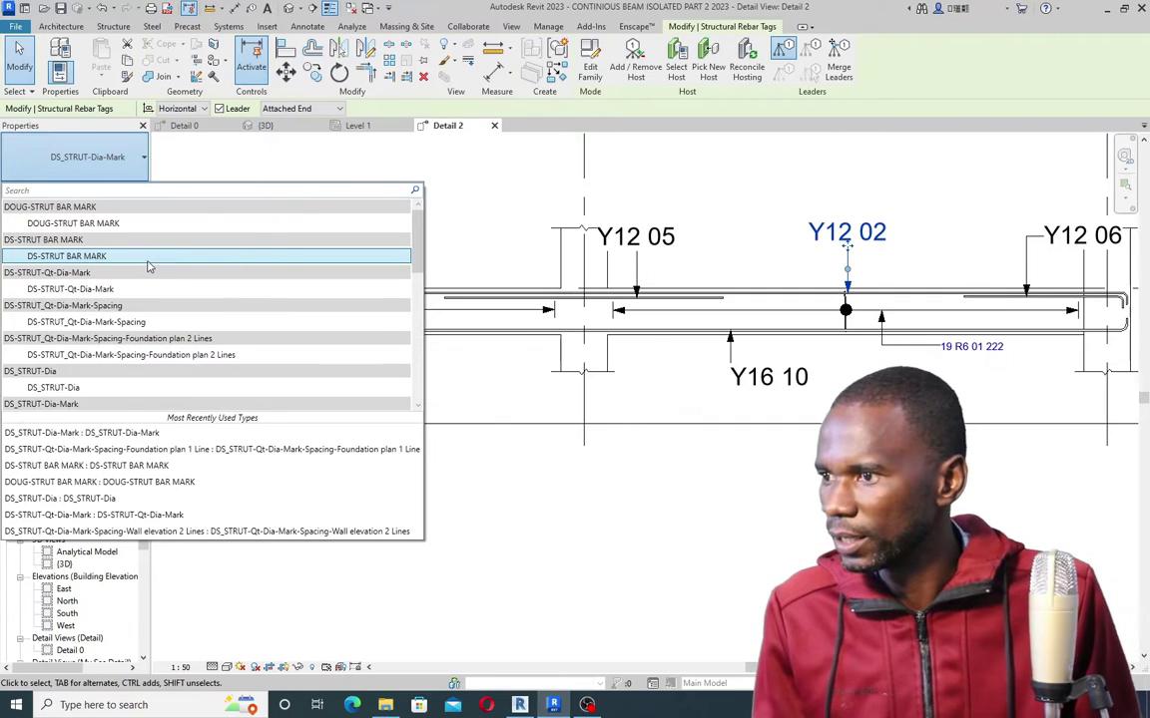
left_click(87, 296)
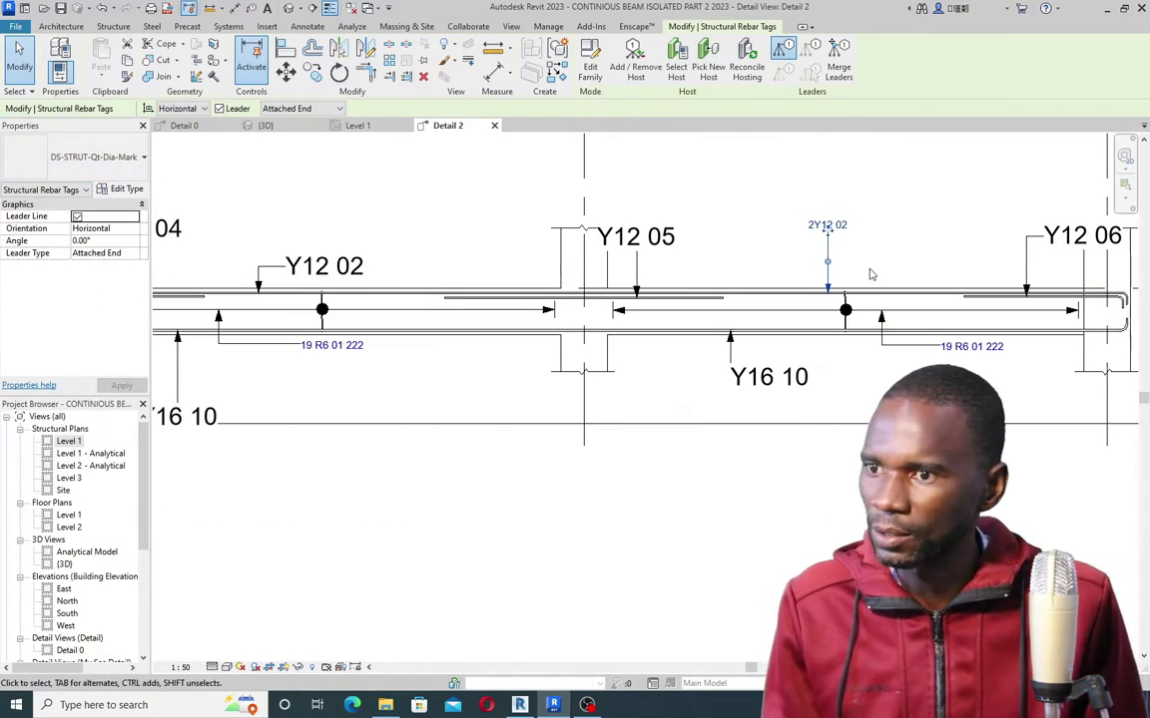
scroll(859, 265, "up", 3)
scroll(743, 297, "down", 5)
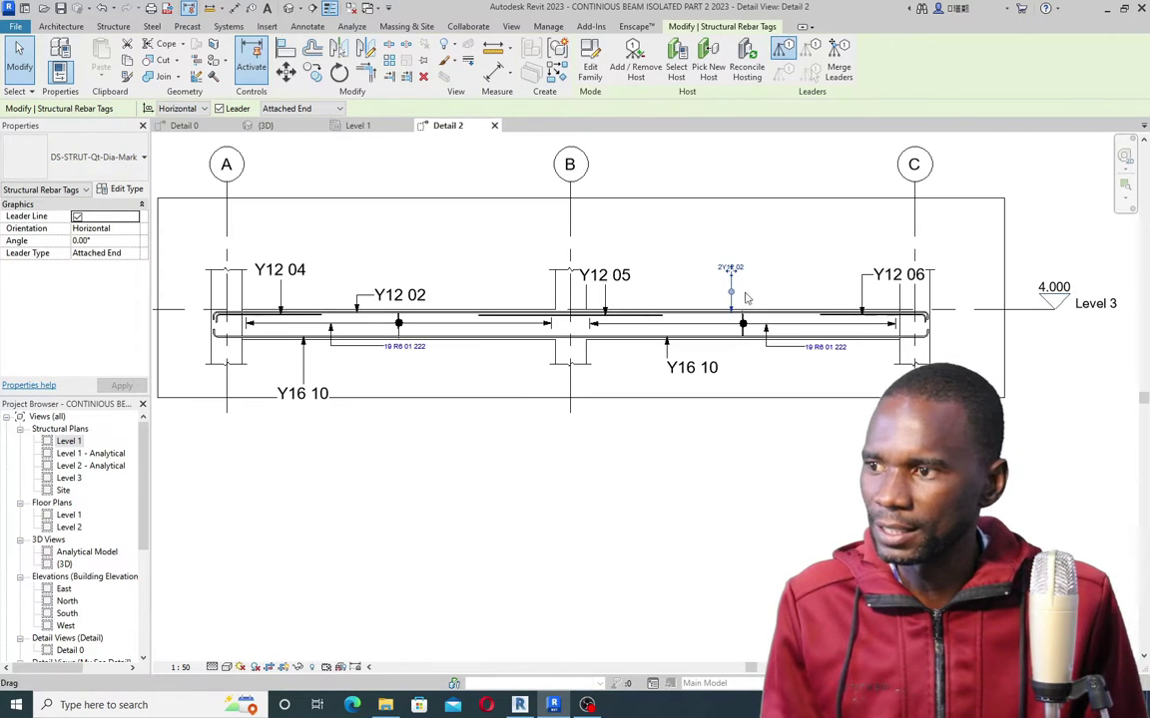
key("Escape")
scroll(733, 286, "up", 5)
scroll(634, 302, "down", 2)
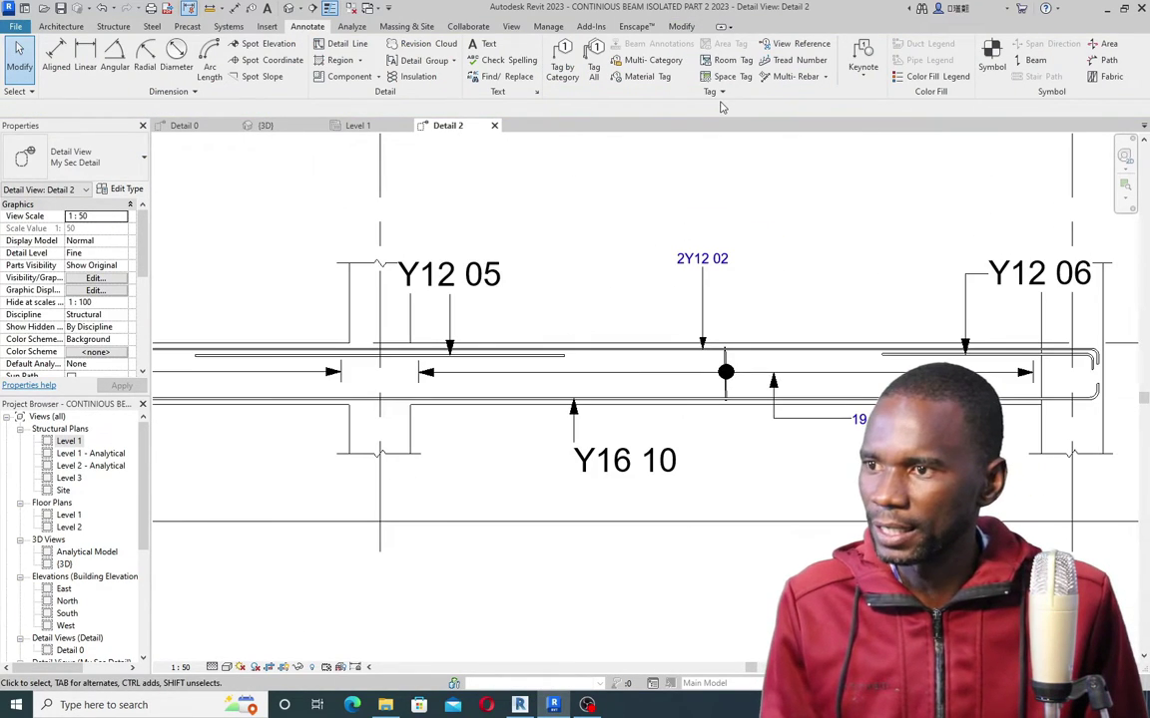
Step: Match the 2Y12 02 tag type onto the Y12 05, Y12 06, Y12 04, left Y12 02 and both Y16 10 tags
left_click(676, 28)
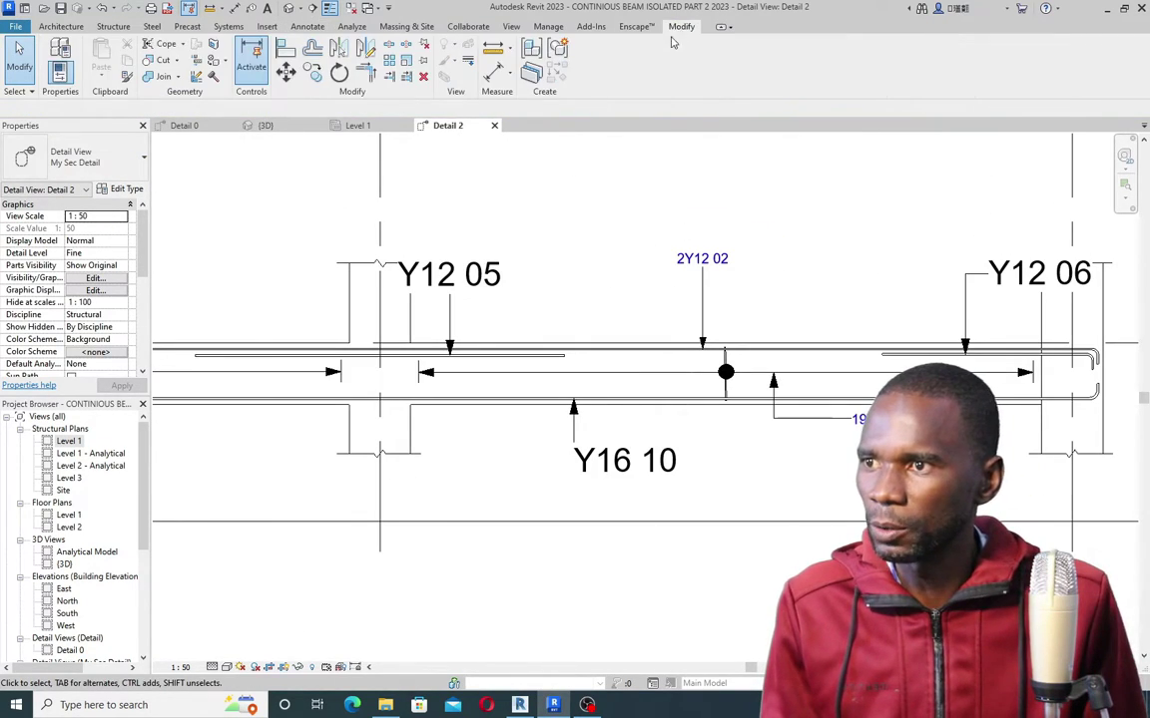
left_click(128, 80)
left_click(702, 261)
left_click(469, 273)
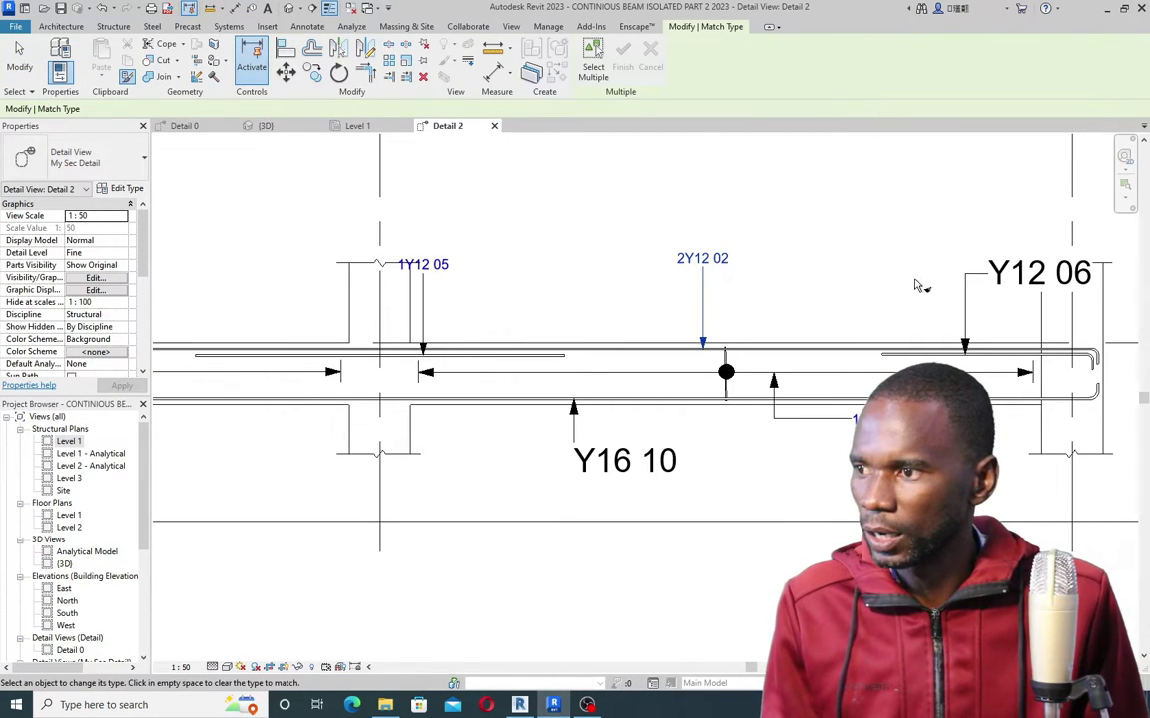
left_click(916, 286)
scroll(898, 287, "down", 2)
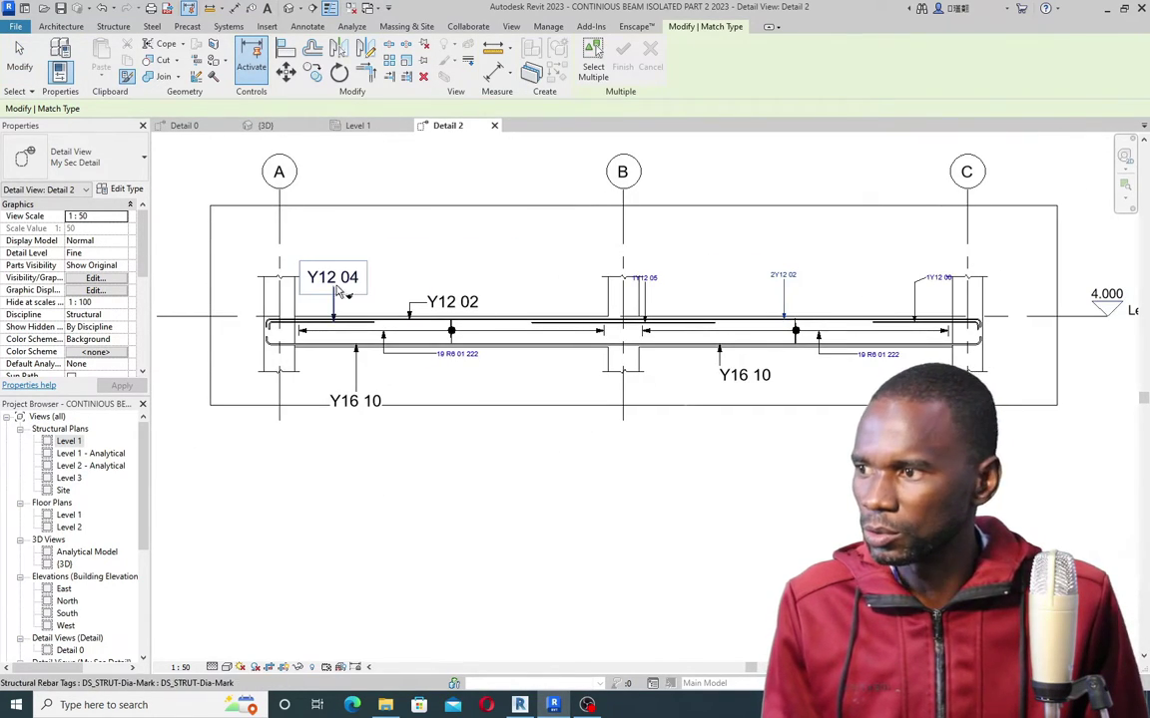
left_click(334, 278)
left_click(449, 301)
left_click(379, 403)
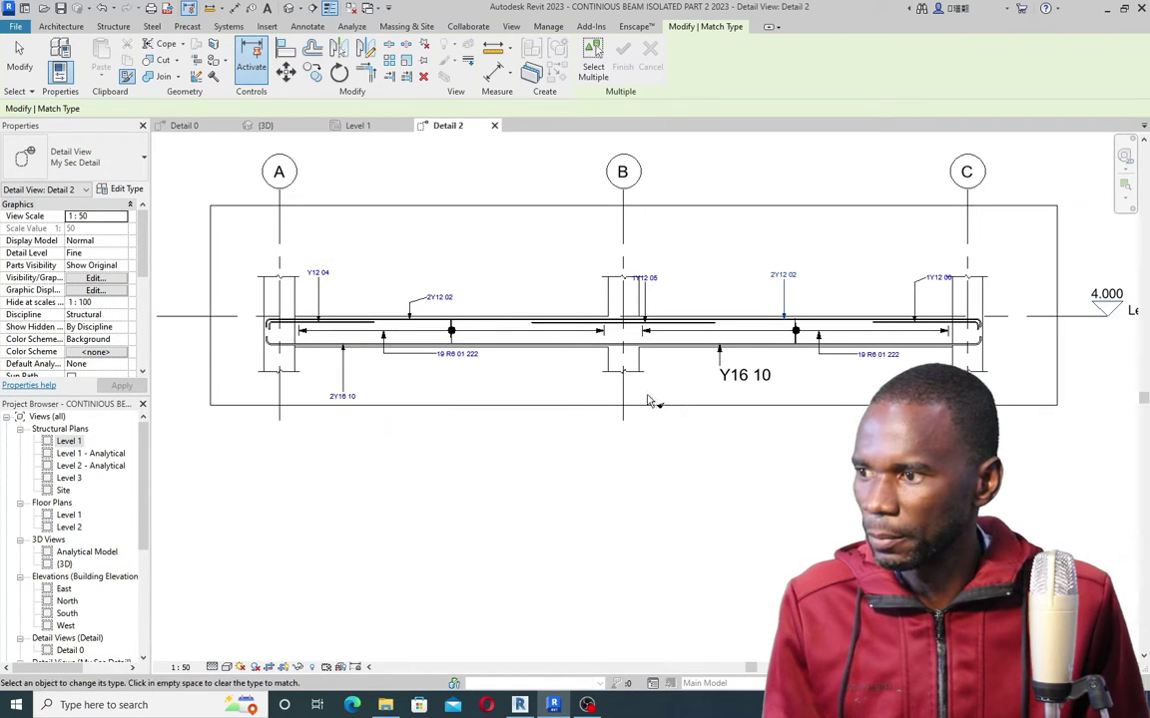
left_click(766, 377)
scroll(689, 327, "up", 3)
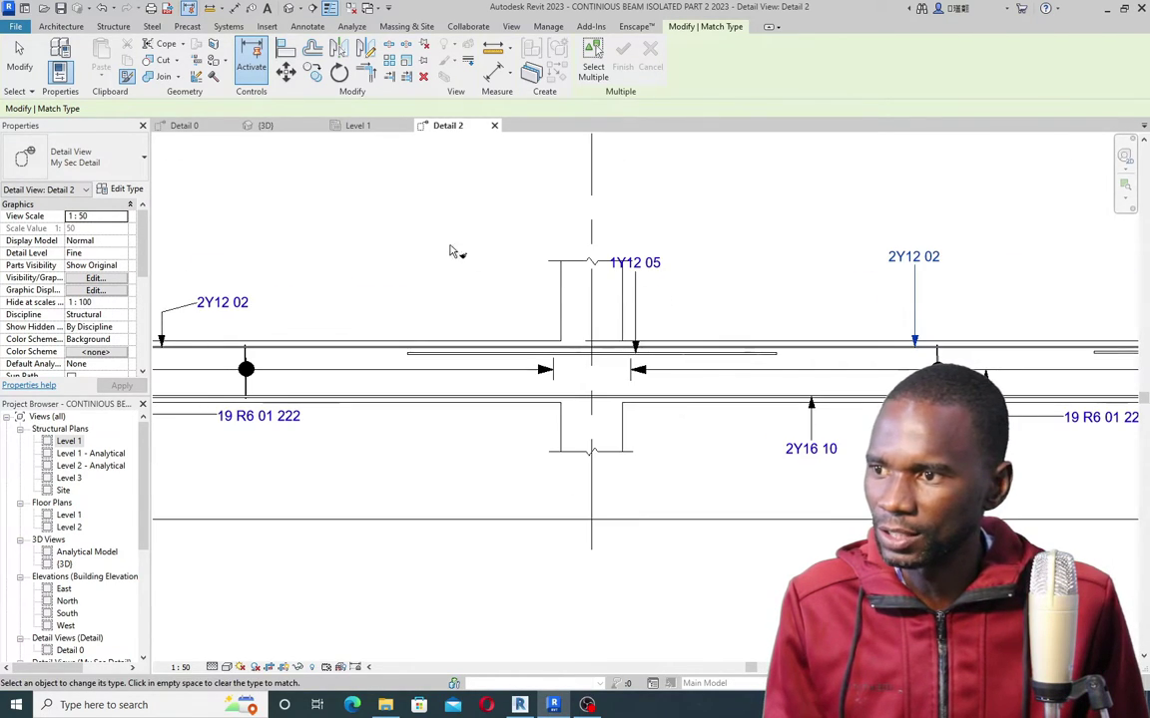
right_click(429, 229)
left_click(455, 237)
Step: Inspect the updated left 2Y12 02 and 1Y12 06 tags
scroll(798, 319, "down", 2)
scroll(229, 365, "up", 2)
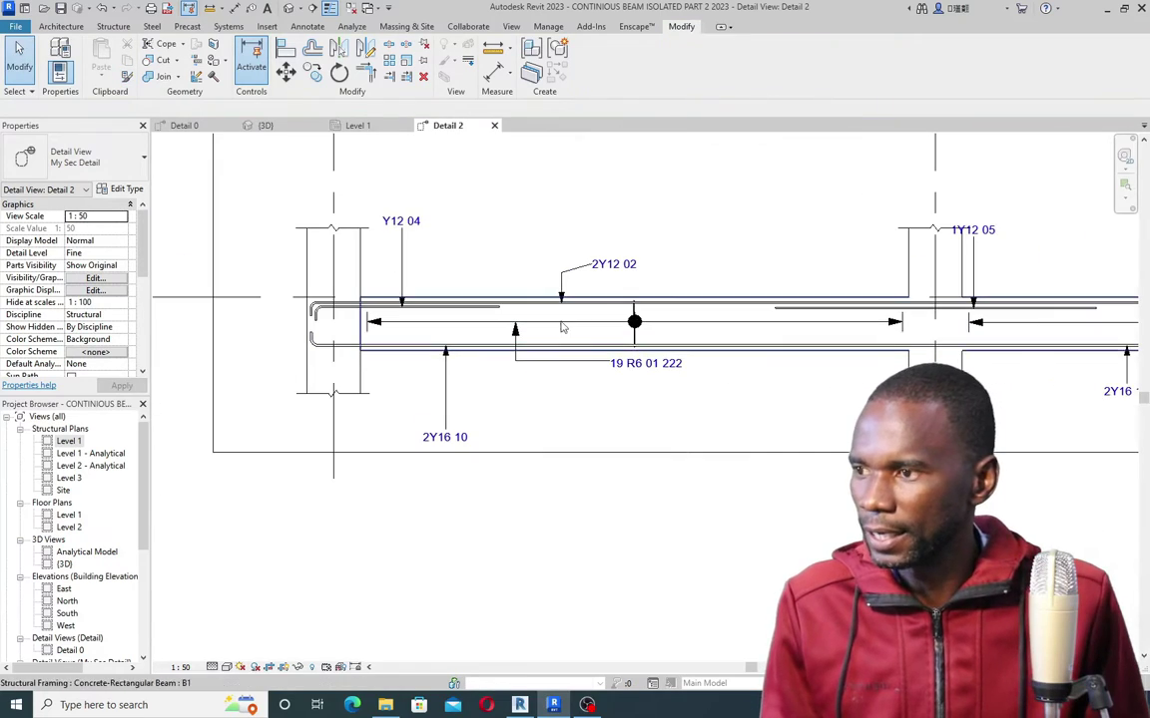
left_click(574, 286)
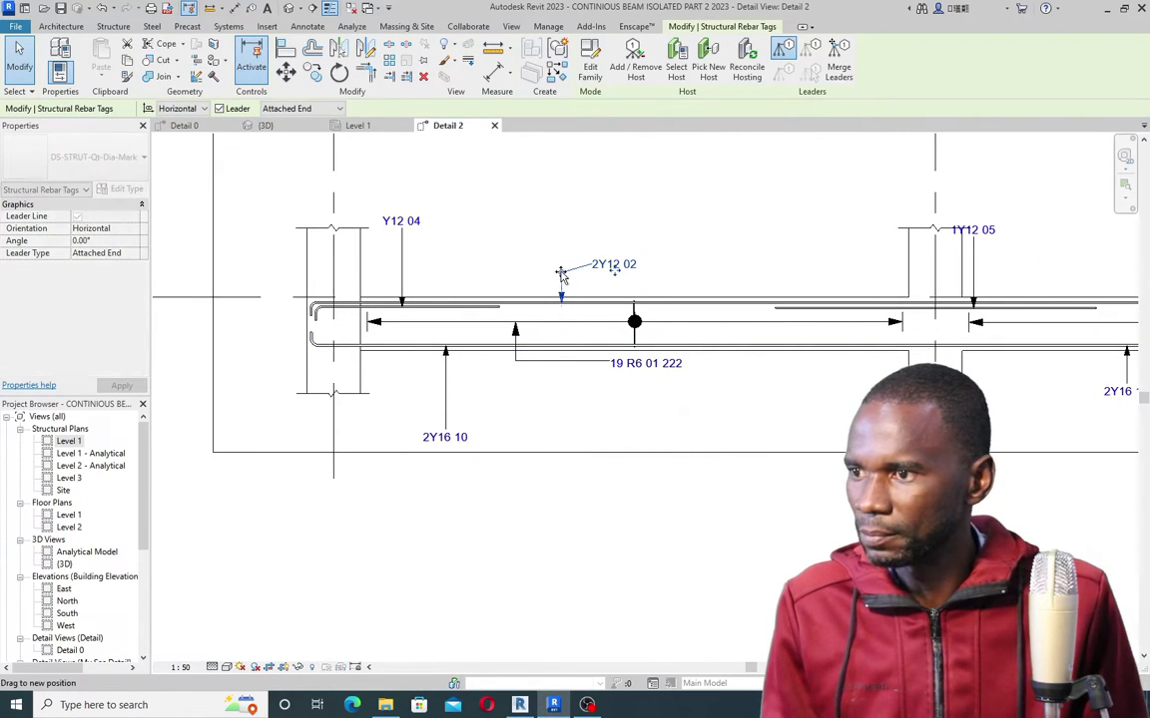
key("Escape")
scroll(923, 282, "down", 3)
scroll(852, 300, "up", 3)
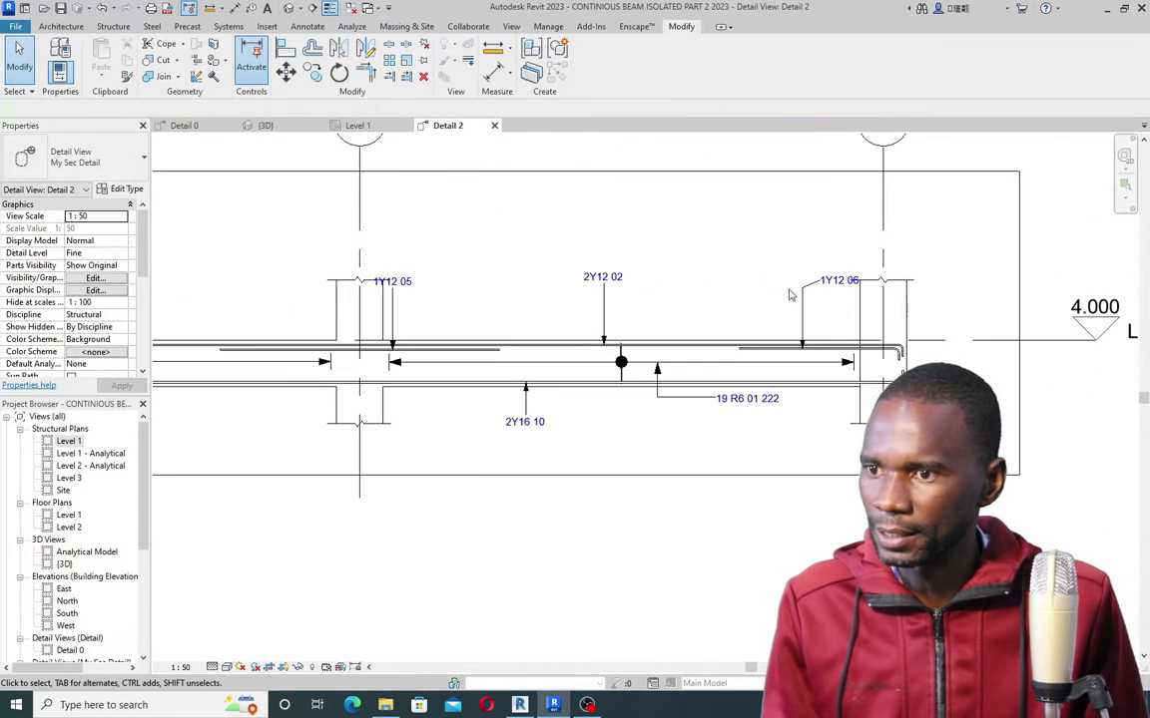
left_click(834, 282)
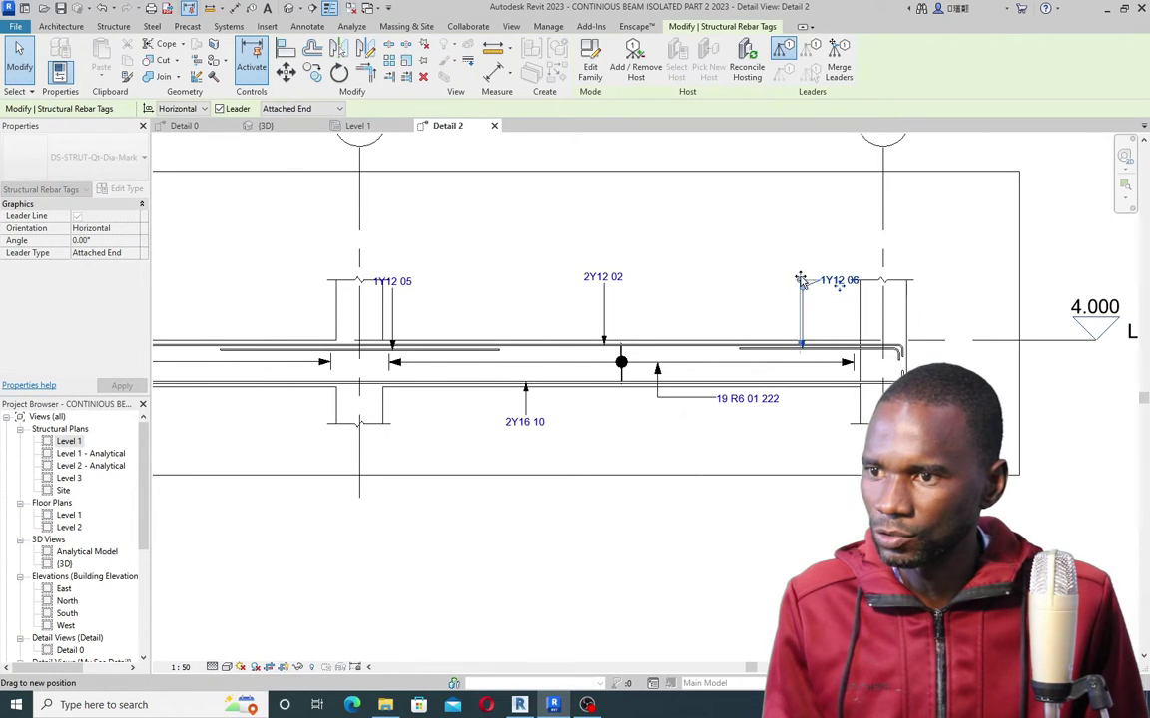
key("Escape")
Step: Adjust the left 2Y16 10 tag's leader end position
scroll(762, 308, "down", 3)
scroll(659, 299, "up", 4)
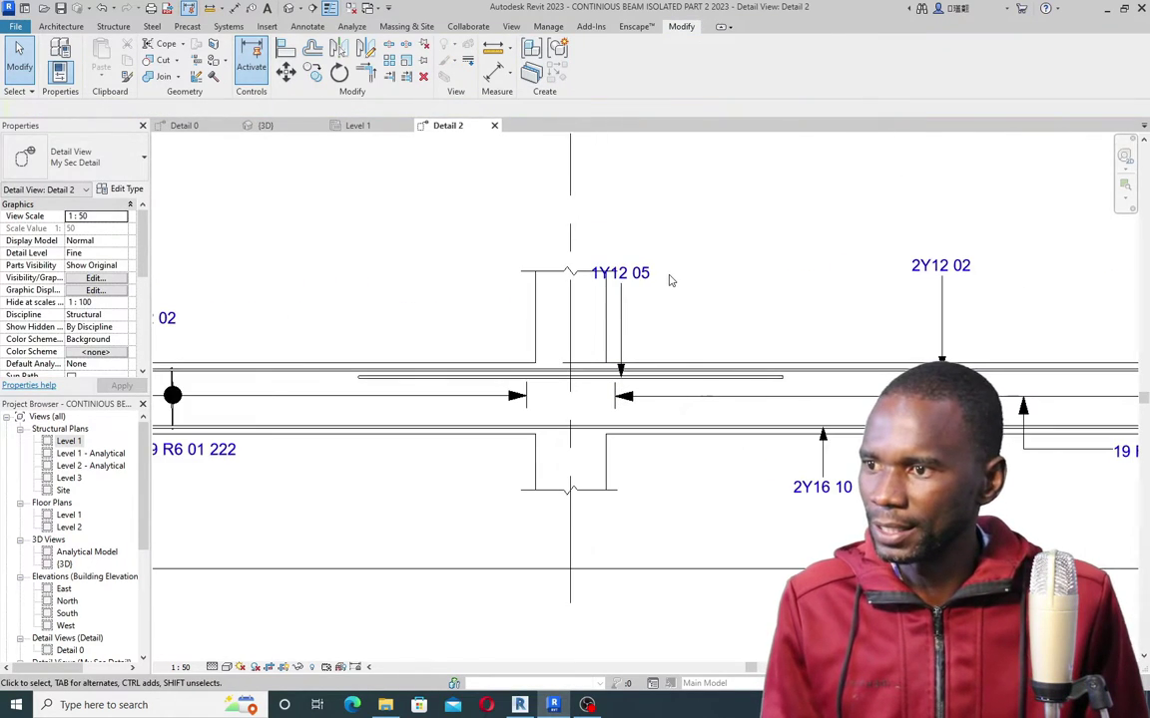
scroll(659, 299, "down", 4)
scroll(659, 299, "up", 1)
scroll(655, 424, "down", 1)
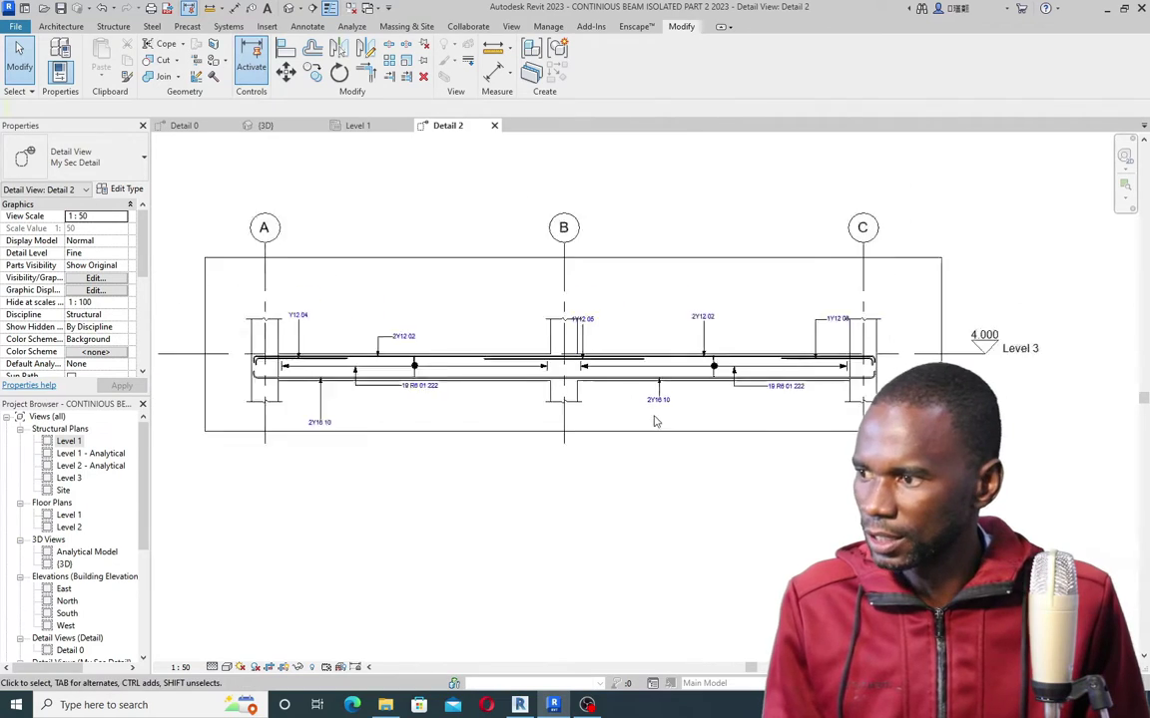
scroll(367, 421, "up", 3)
scroll(367, 422, "up", 1)
left_click(377, 411)
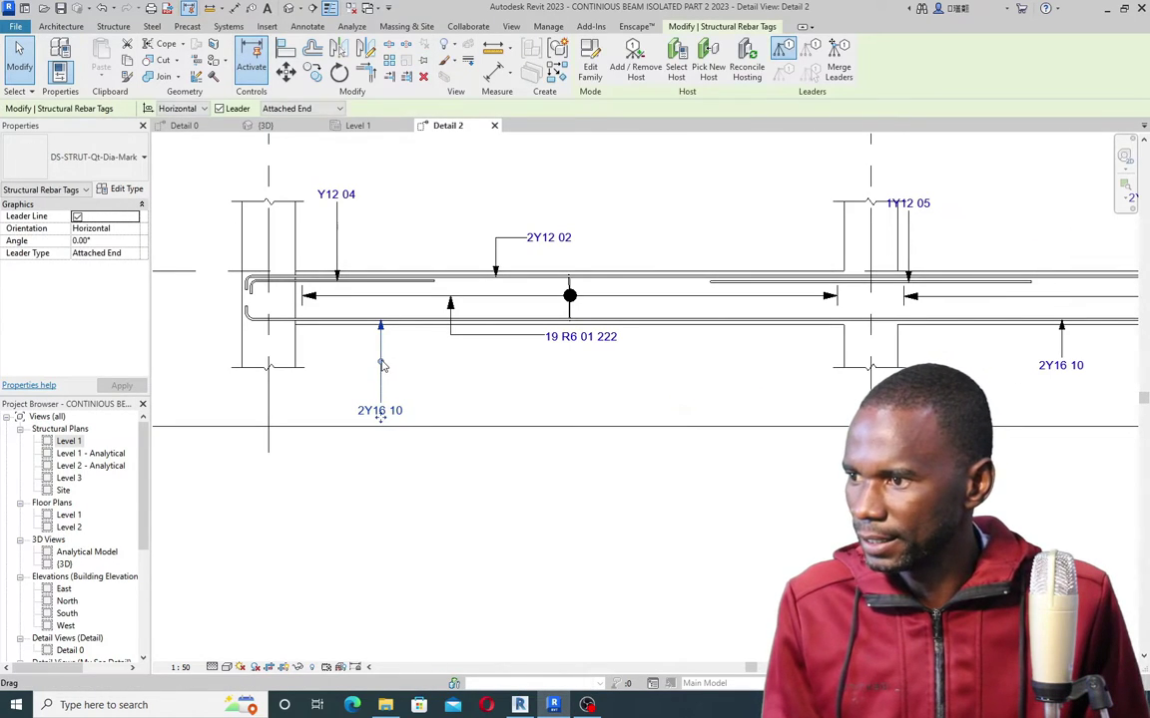
mouse_move(382, 367)
left_mouse_down()
mouse_move(359, 381)
mouse_move(351, 409)
mouse_move(380, 408)
mouse_move(391, 375)
left_mouse_up()
Step: Nudge the 1Y12 05 tag slightly right, then select the 2Y12 02 tag
scroll(657, 323, "down", 3)
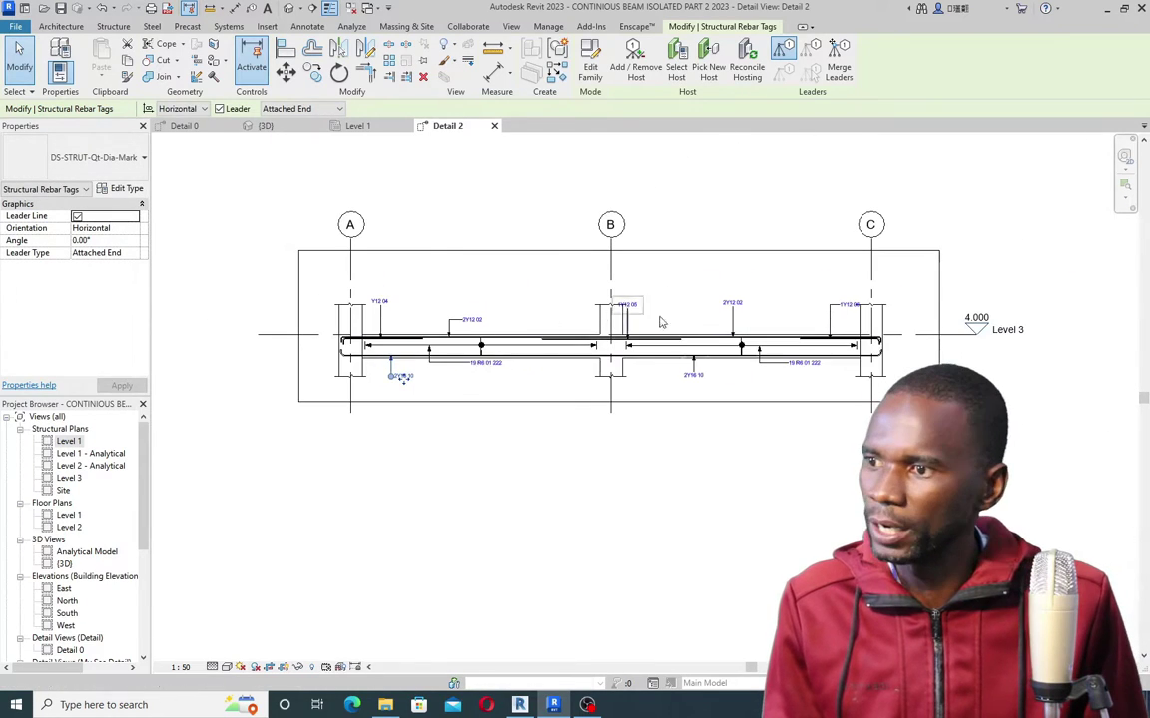
scroll(745, 316, "up", 3)
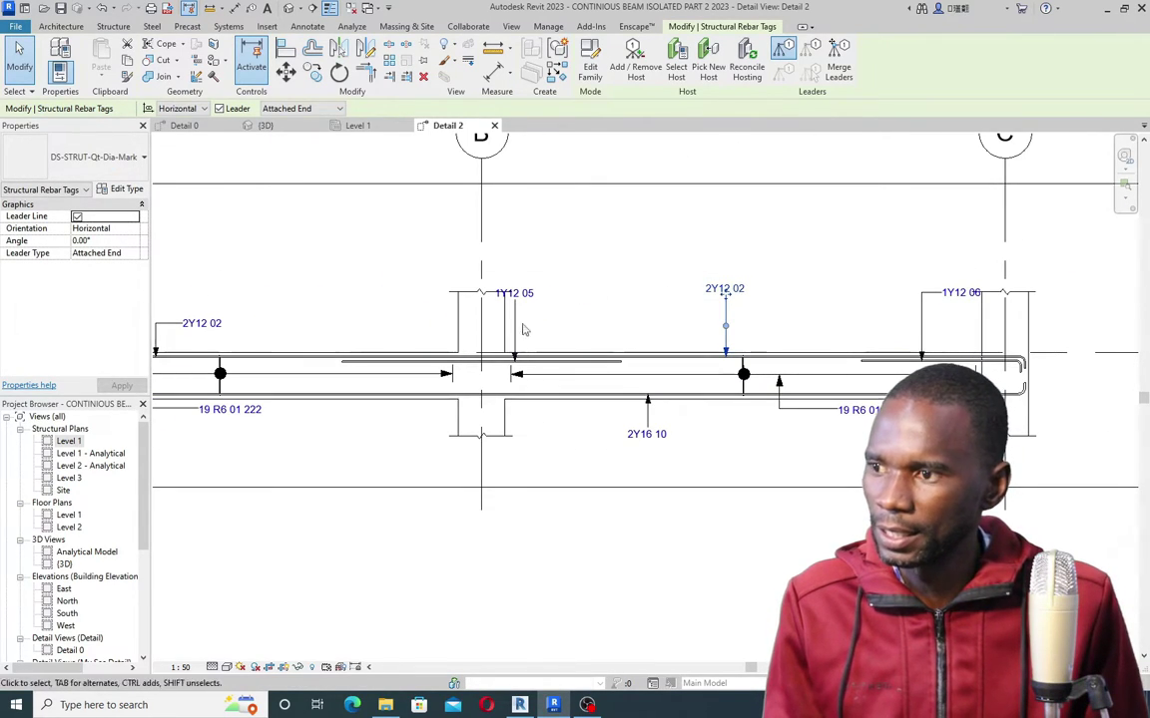
left_click(611, 318)
left_click(514, 313)
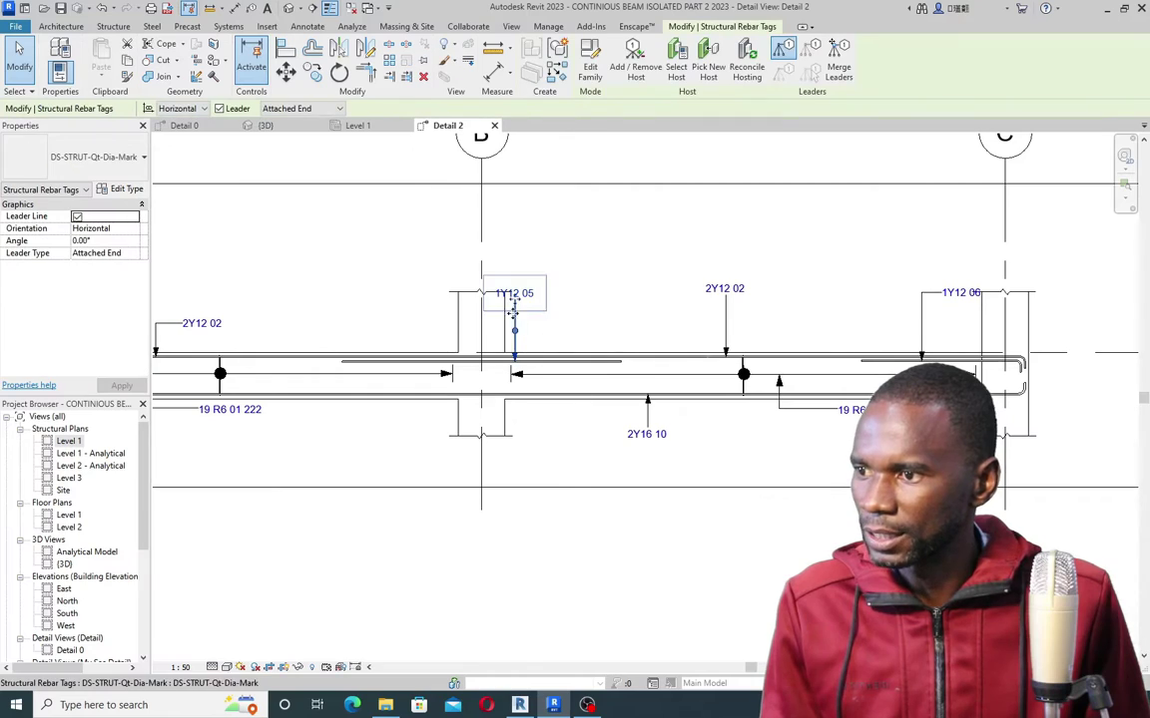
left_click_drag(518, 304, 541, 299)
left_click(722, 291)
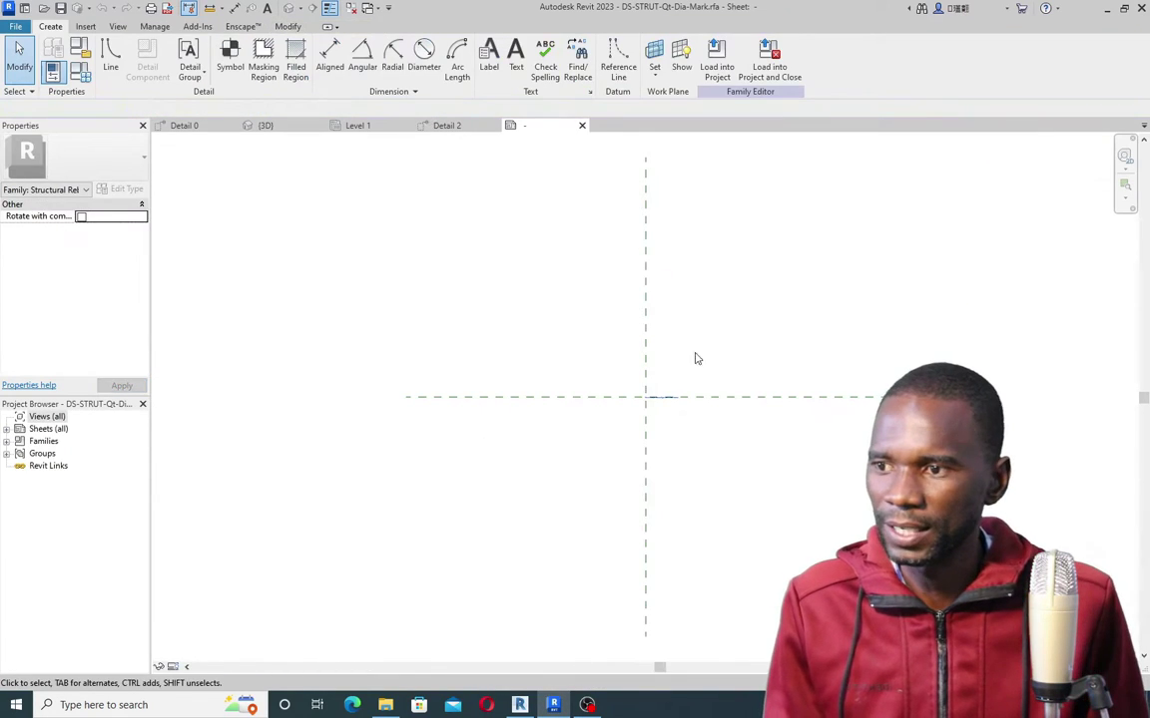
Step: Confirm the tag label's type settings: Blue colour and 2.5 mm text size
left_click(667, 403)
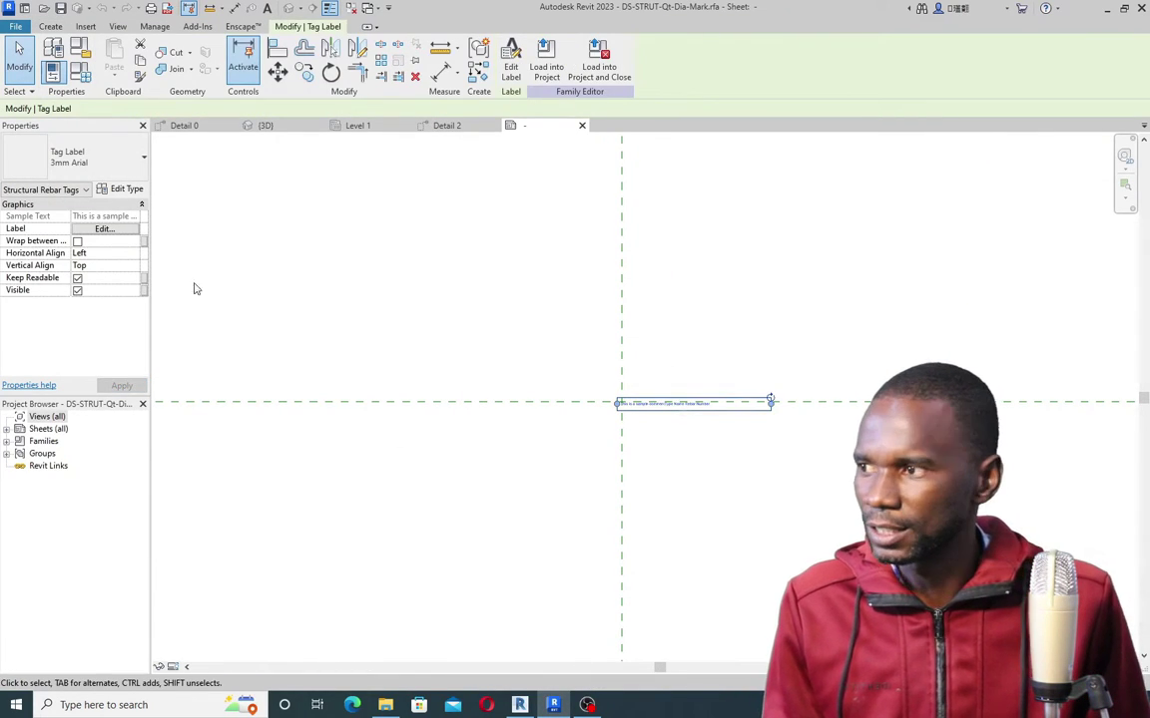
left_click(127, 190)
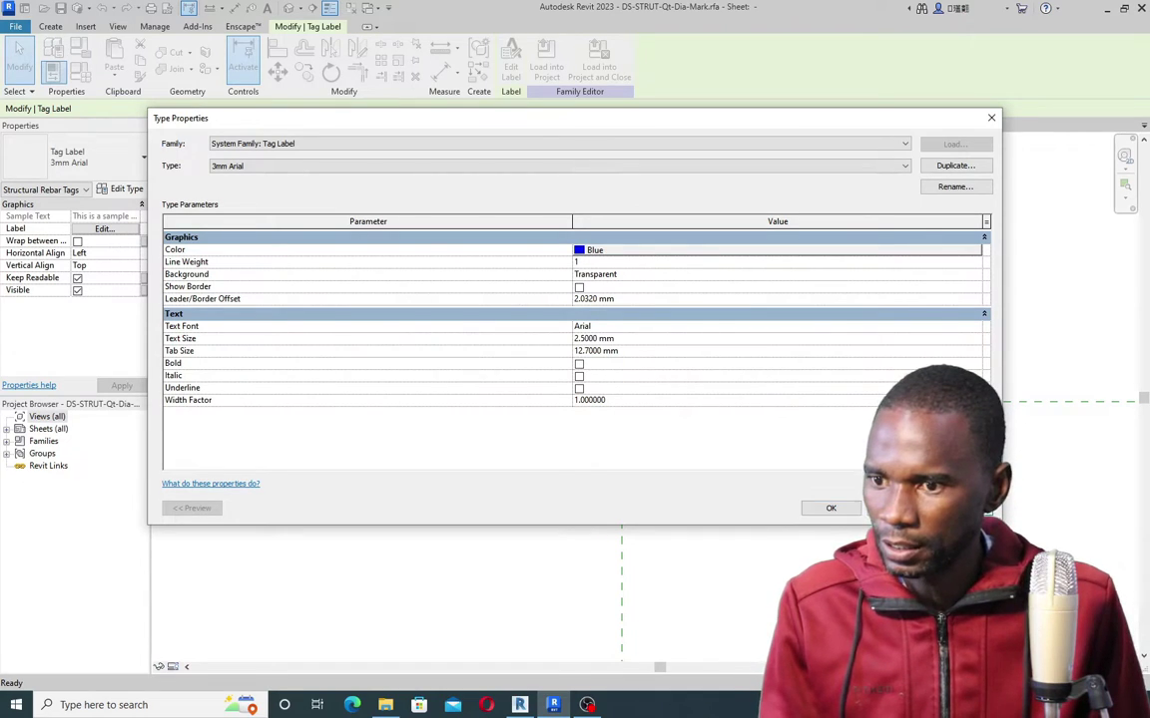
left_click(830, 510)
Step: Load the family into the project without saving, overwriting the existing version
left_click(600, 72)
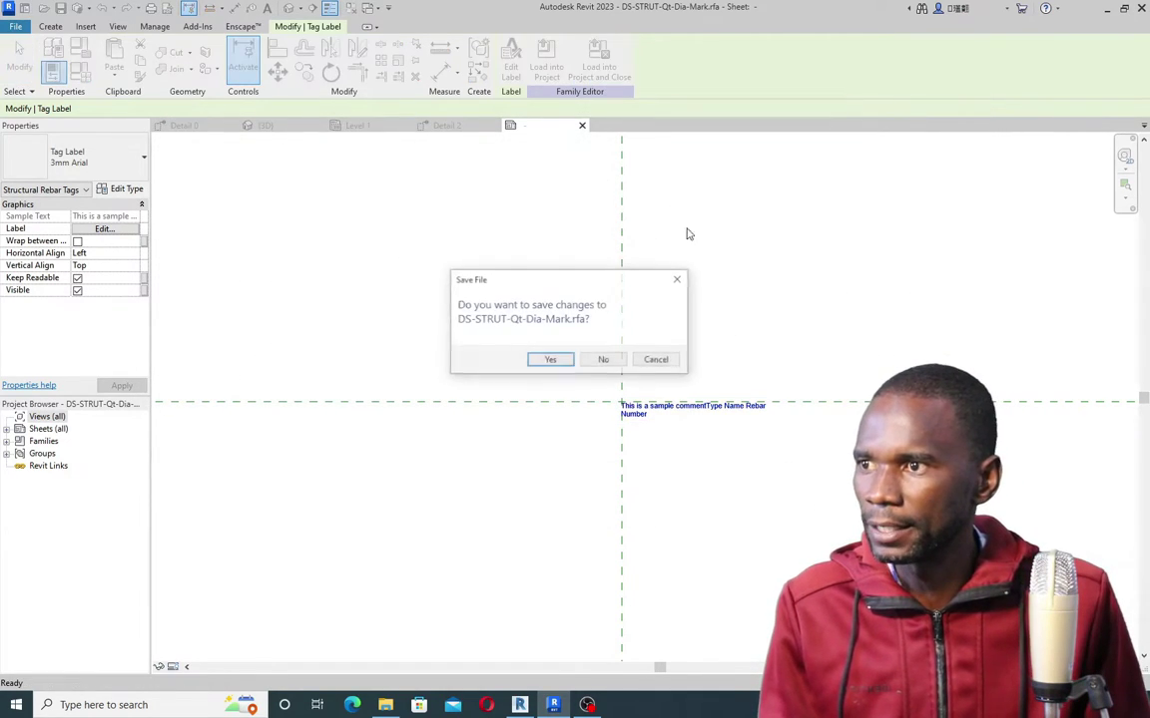
left_click(606, 361)
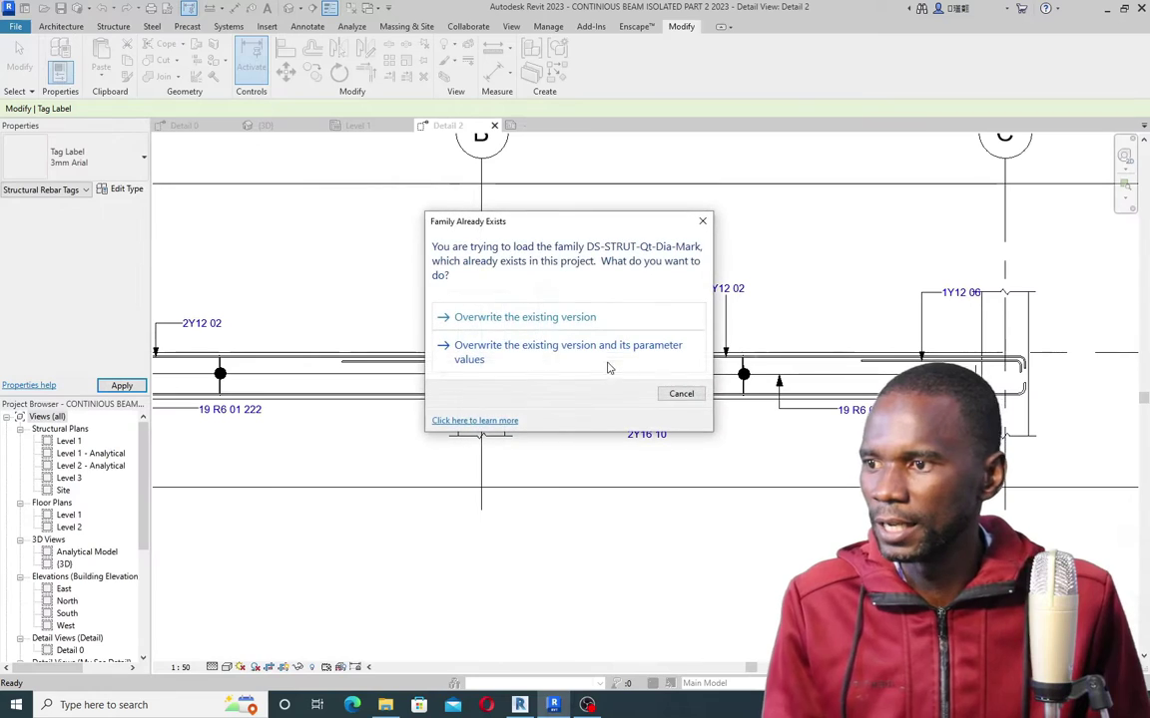
left_click(549, 321)
Step: Drag the 2Y12 02 tag's leader end so it drops straight down onto its bar
scroll(811, 365, "down", 5)
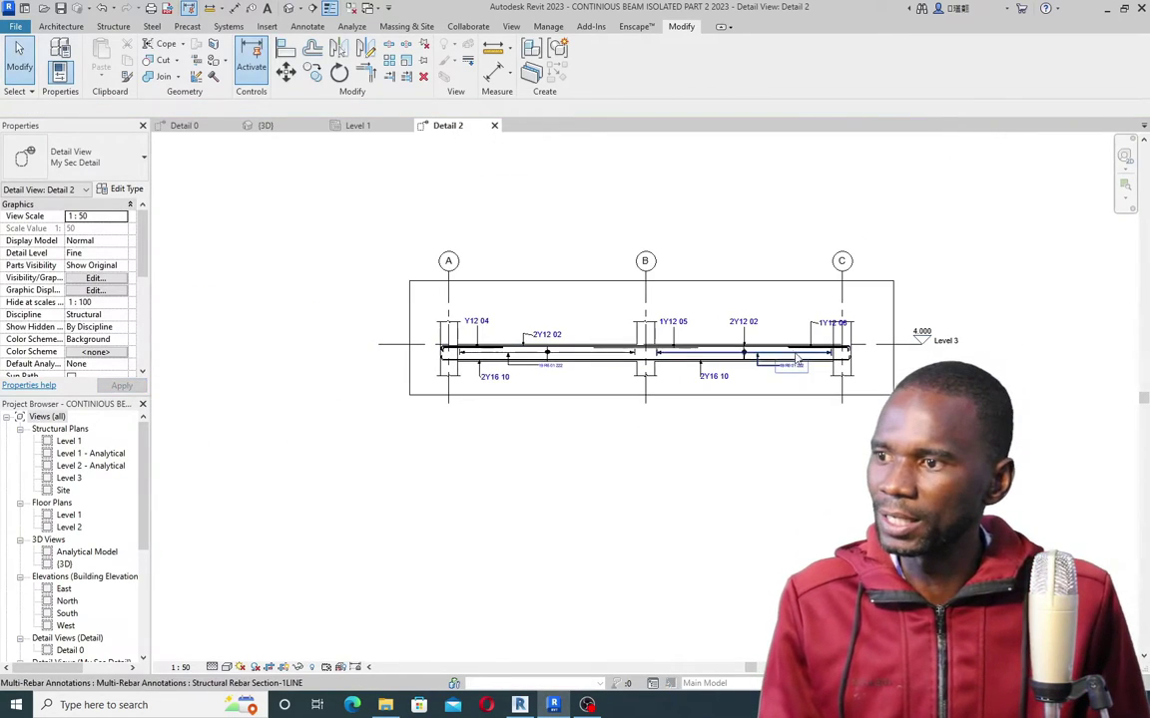
scroll(589, 309, "up", 6)
left_click(584, 309)
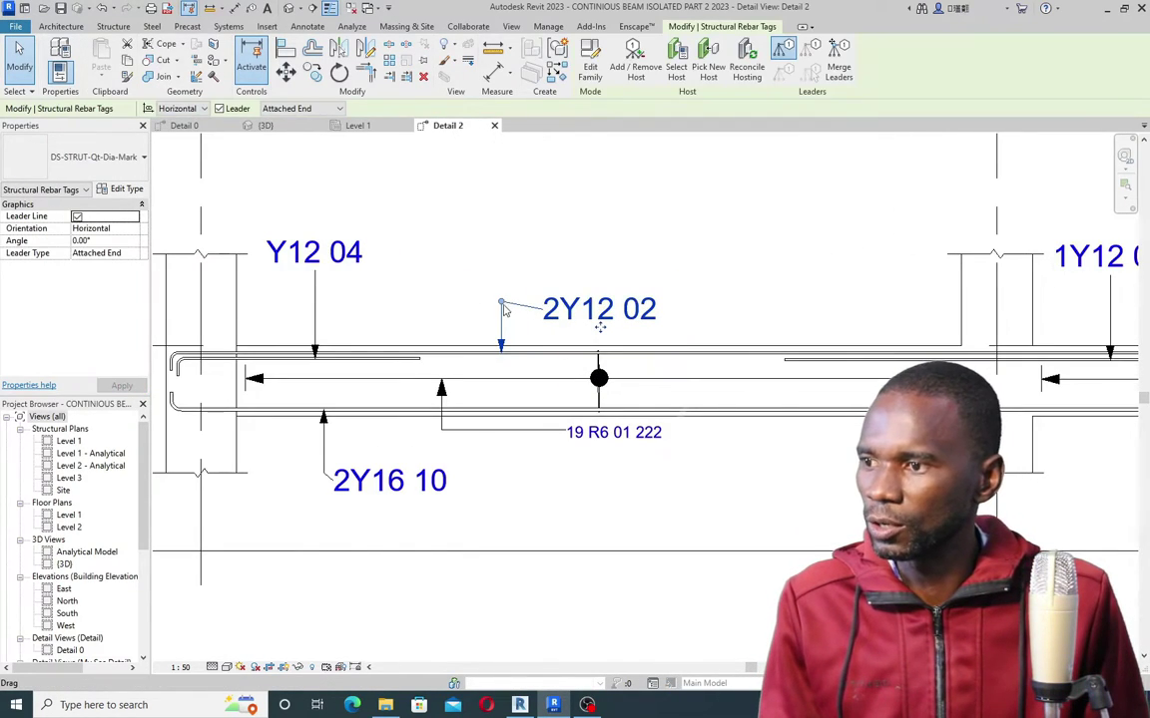
left_click_drag(502, 307, 599, 311)
Step: Nudge the 1Y12 06 tag's leader end slightly left so it points down to its bar
scroll(429, 299, "down", 4)
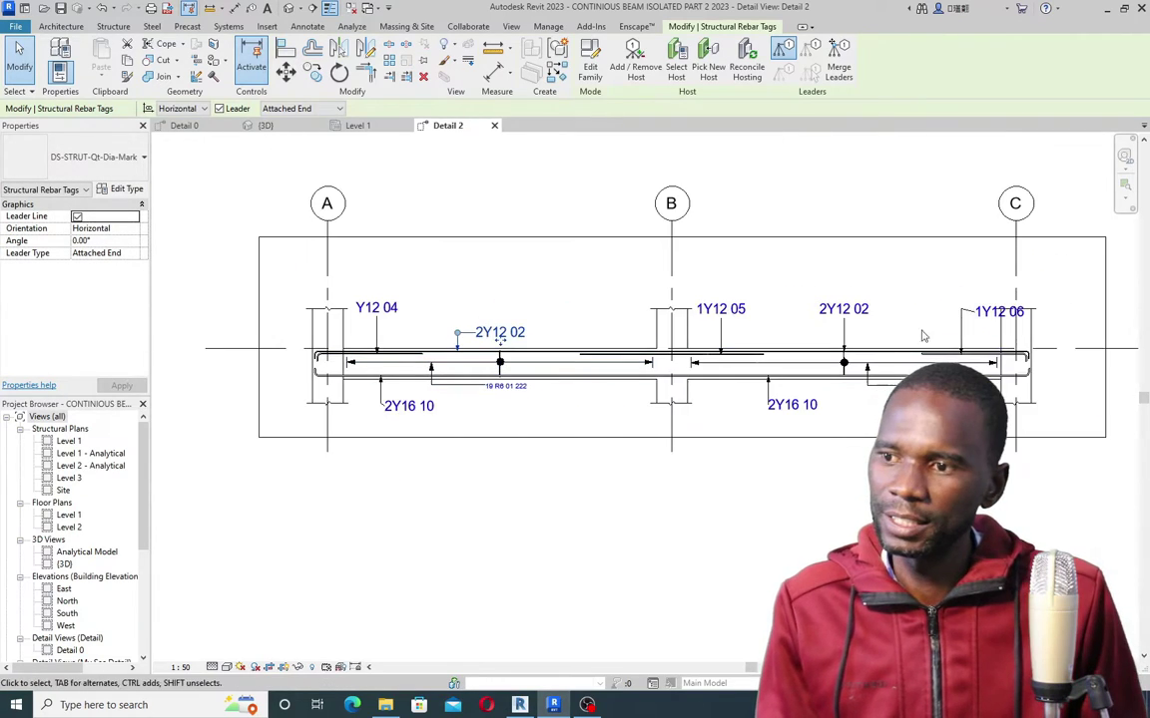
scroll(999, 319, "up", 4)
left_click(999, 320)
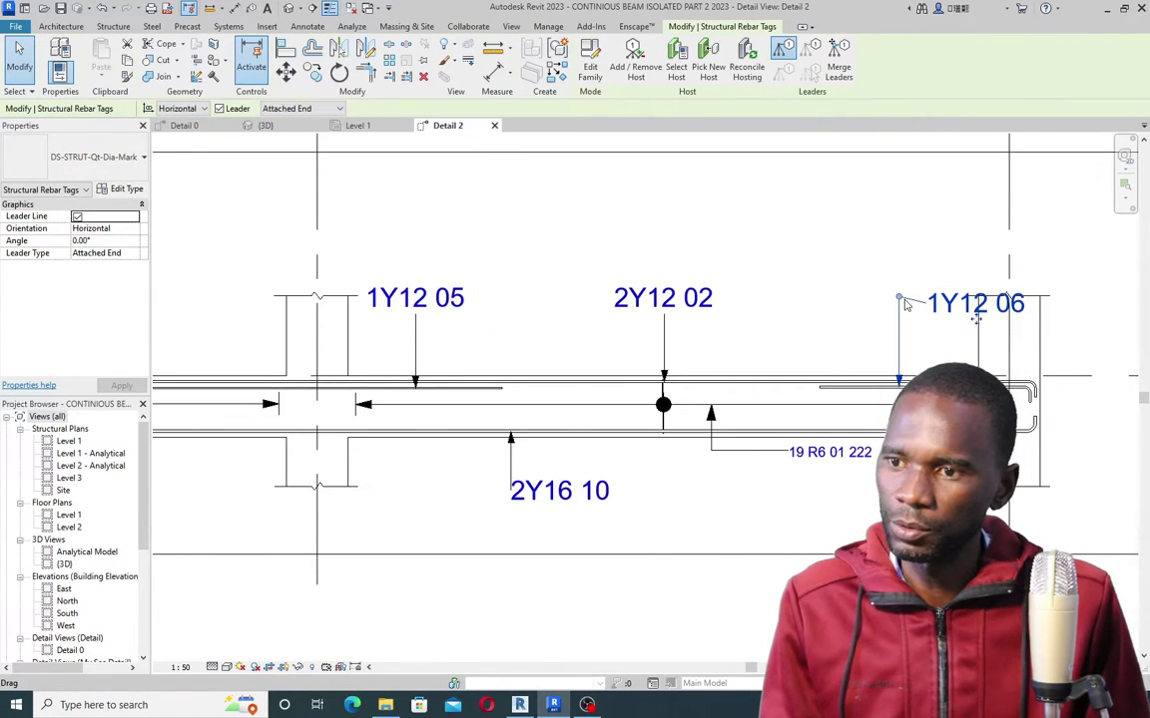
left_click_drag(901, 299, 896, 303)
left_click(795, 321)
scroll(795, 320, "down", 2)
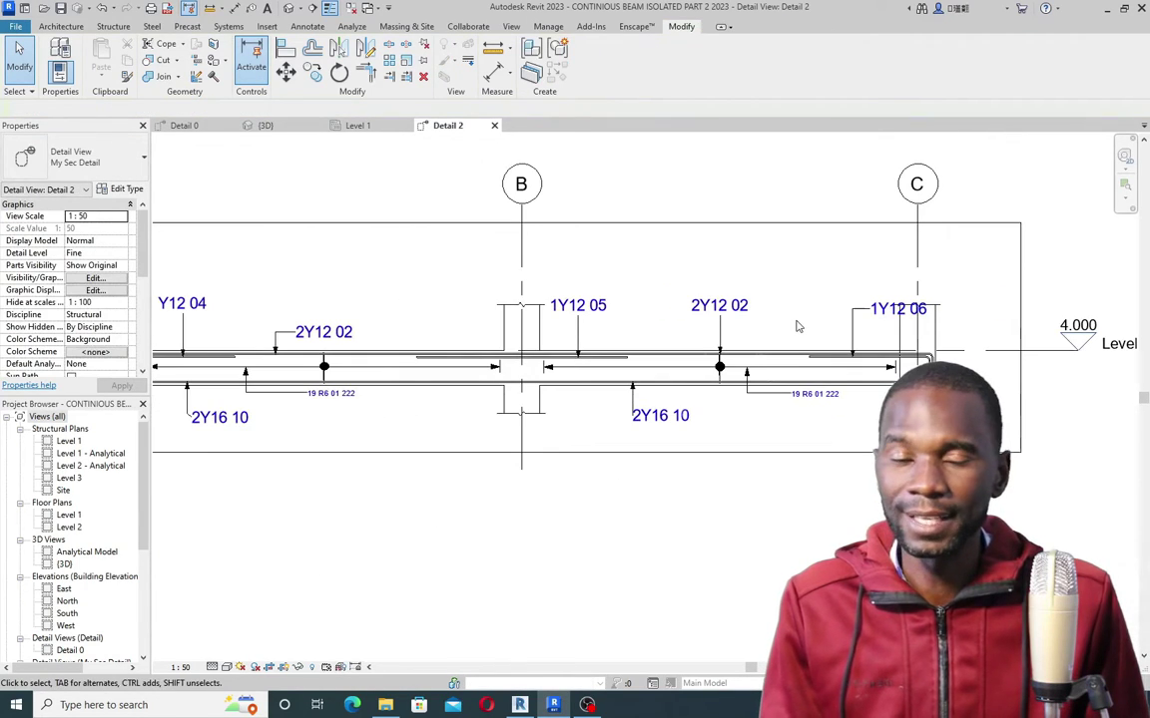
scroll(799, 330, "down", 3)
scroll(824, 344, "up", 5)
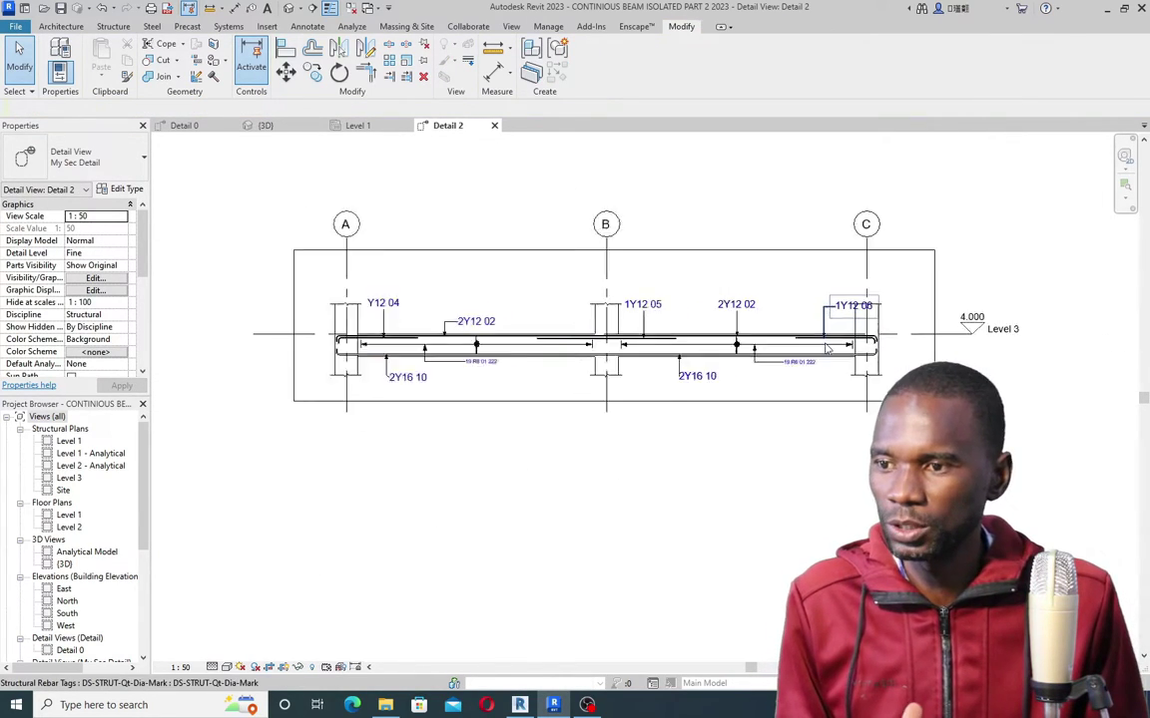
scroll(858, 350, "up", 2)
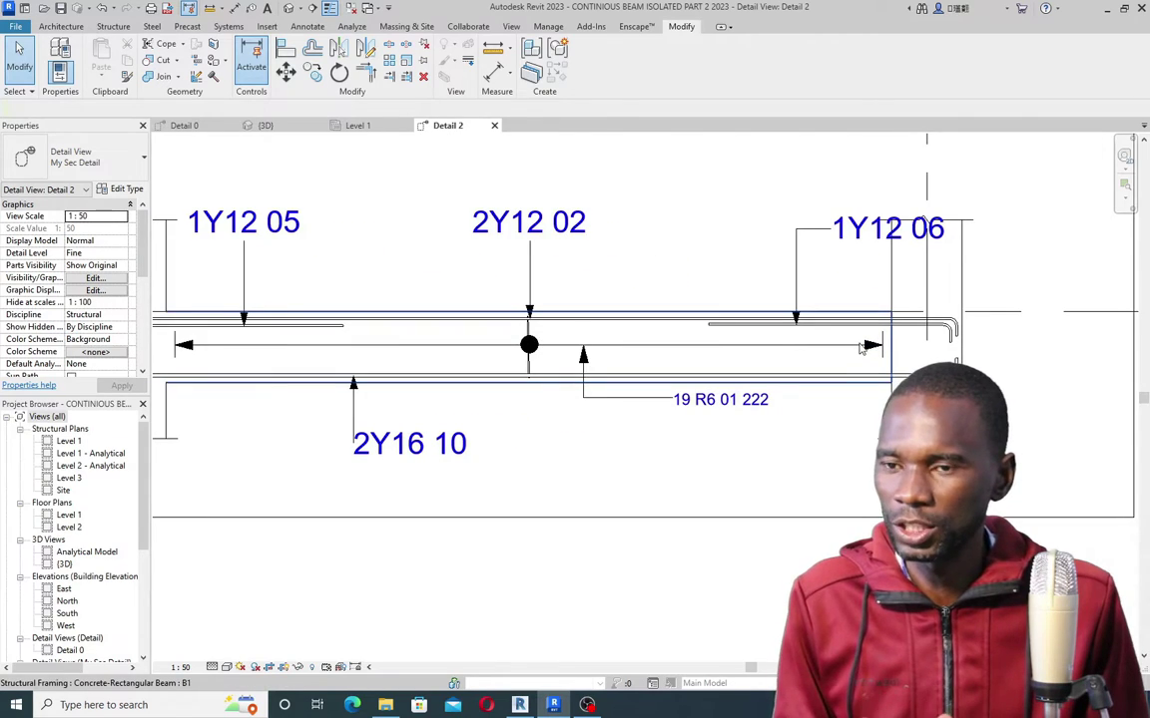
scroll(858, 349, "down", 3)
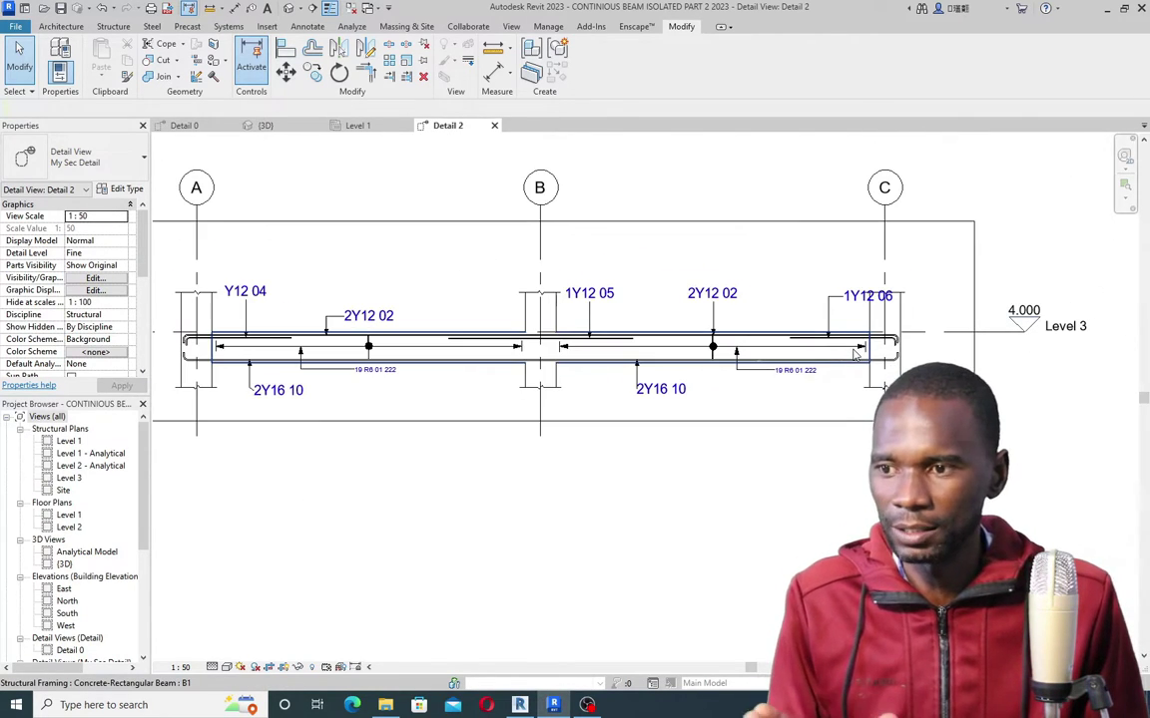
scroll(856, 354, "down", 3)
scroll(702, 350, "down", 3)
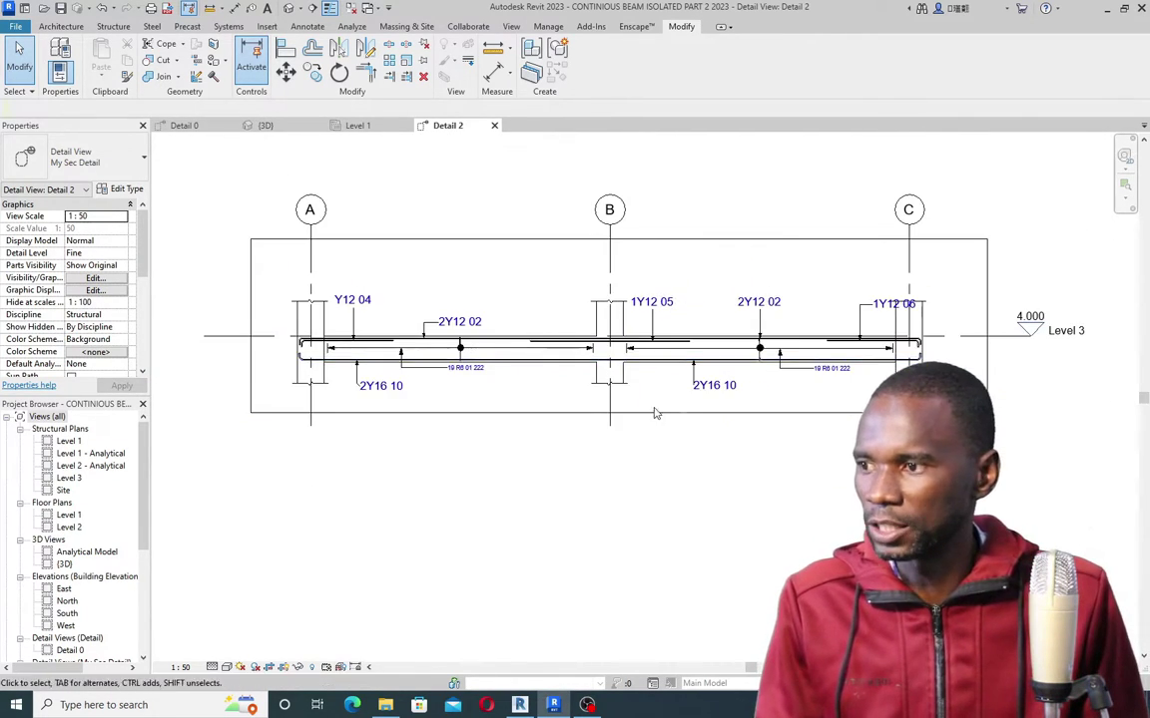
scroll(661, 405, "up", 2)
scroll(658, 429, "down", 2)
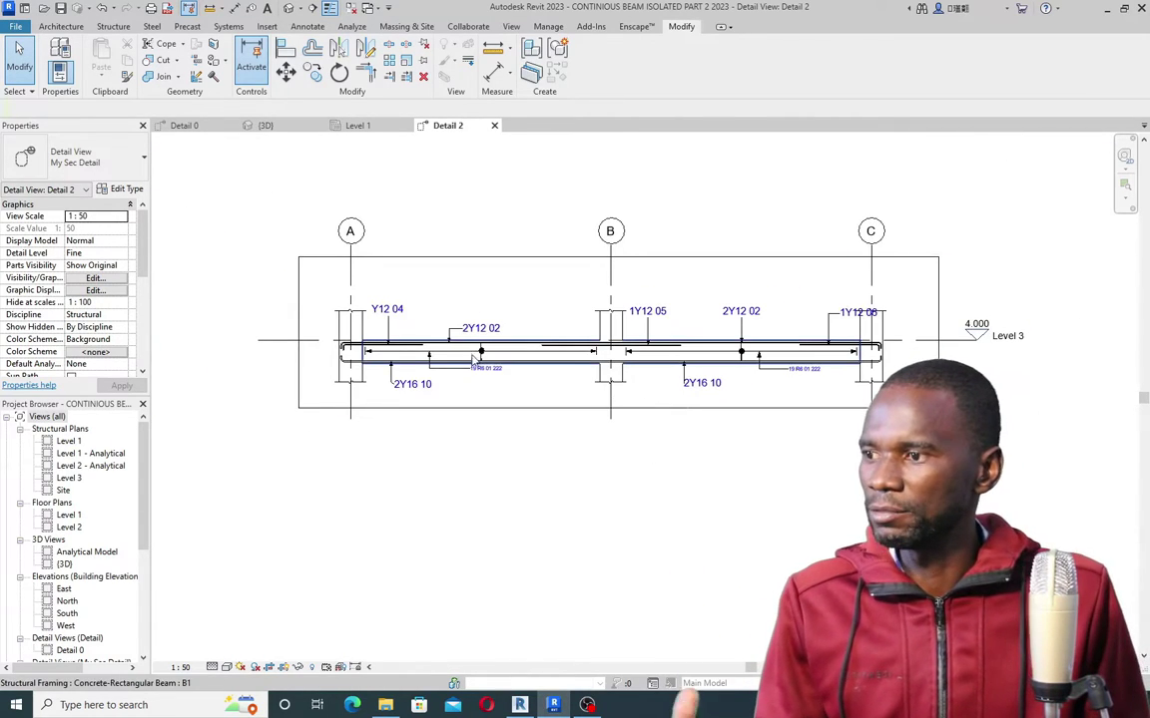
scroll(471, 349, "up", 2)
scroll(399, 320, "down", 2)
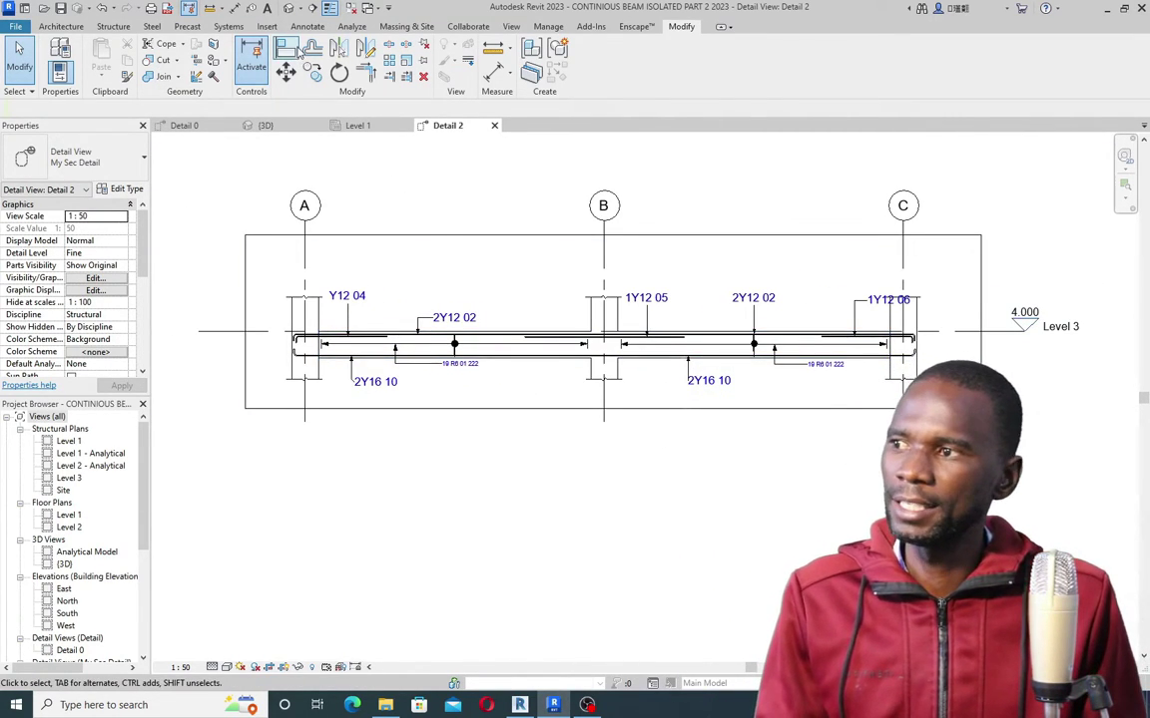
Step: Place an aligned dimension across grids C, B and A showing the 4500 spacings above the beam
left_click(307, 27)
left_click(57, 58)
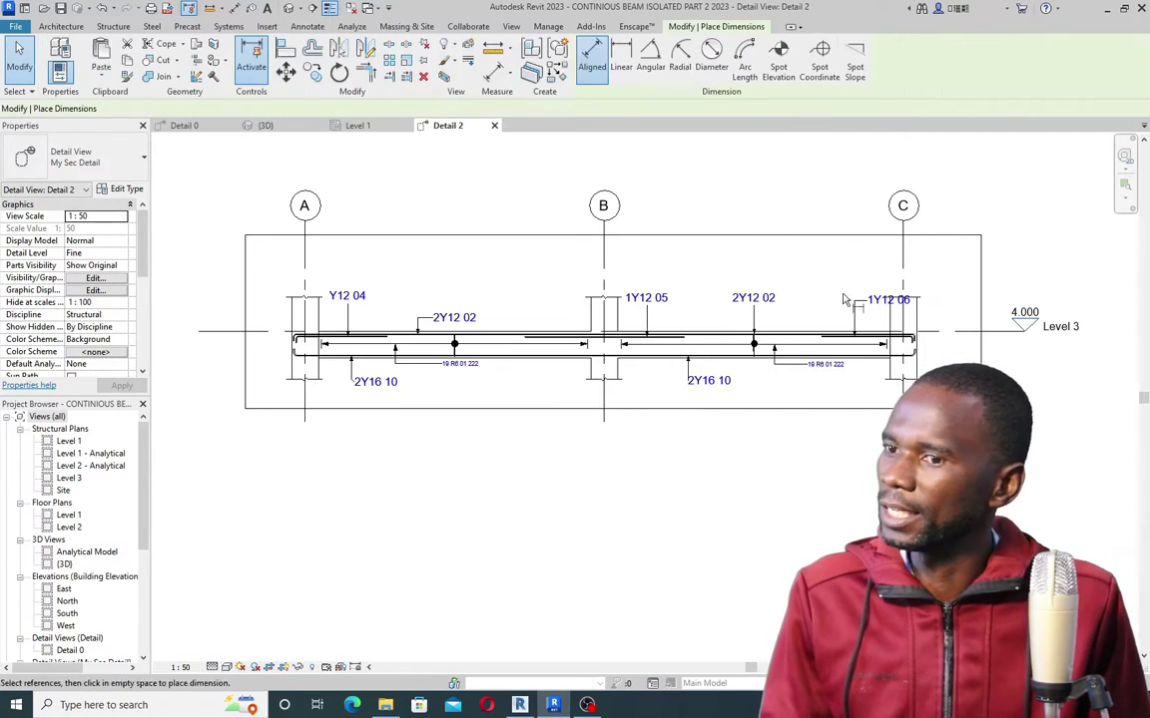
scroll(919, 297, "up", 2)
scroll(933, 278, "down", 2)
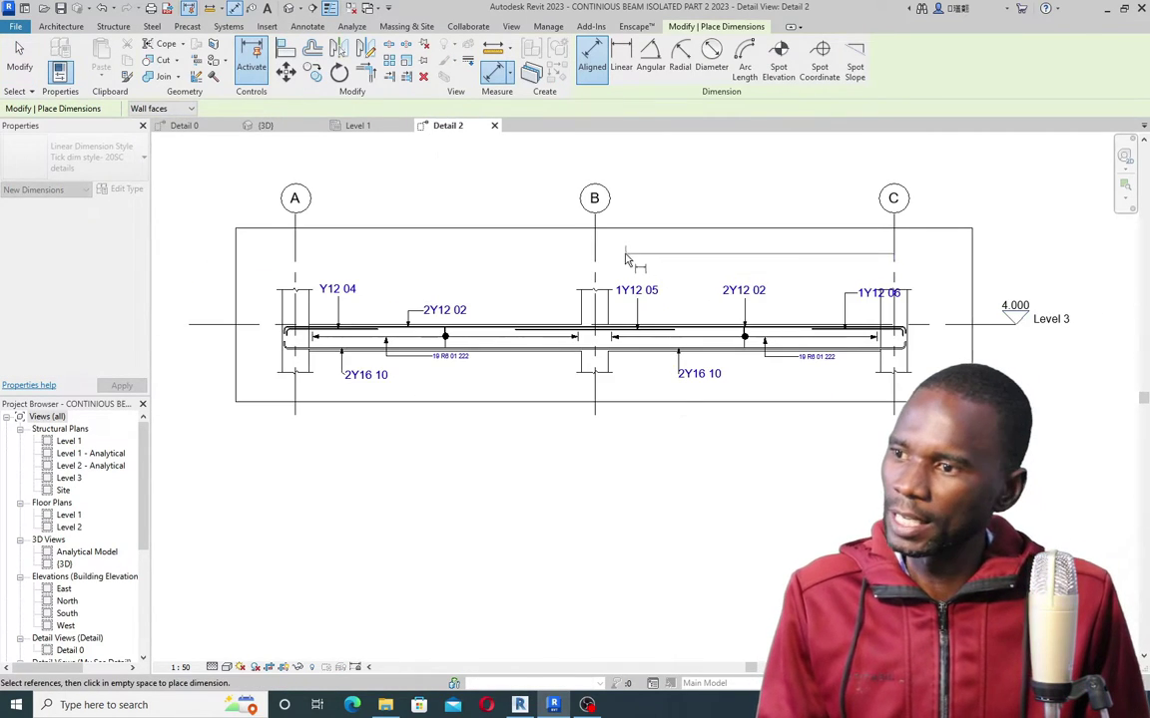
left_click(595, 258)
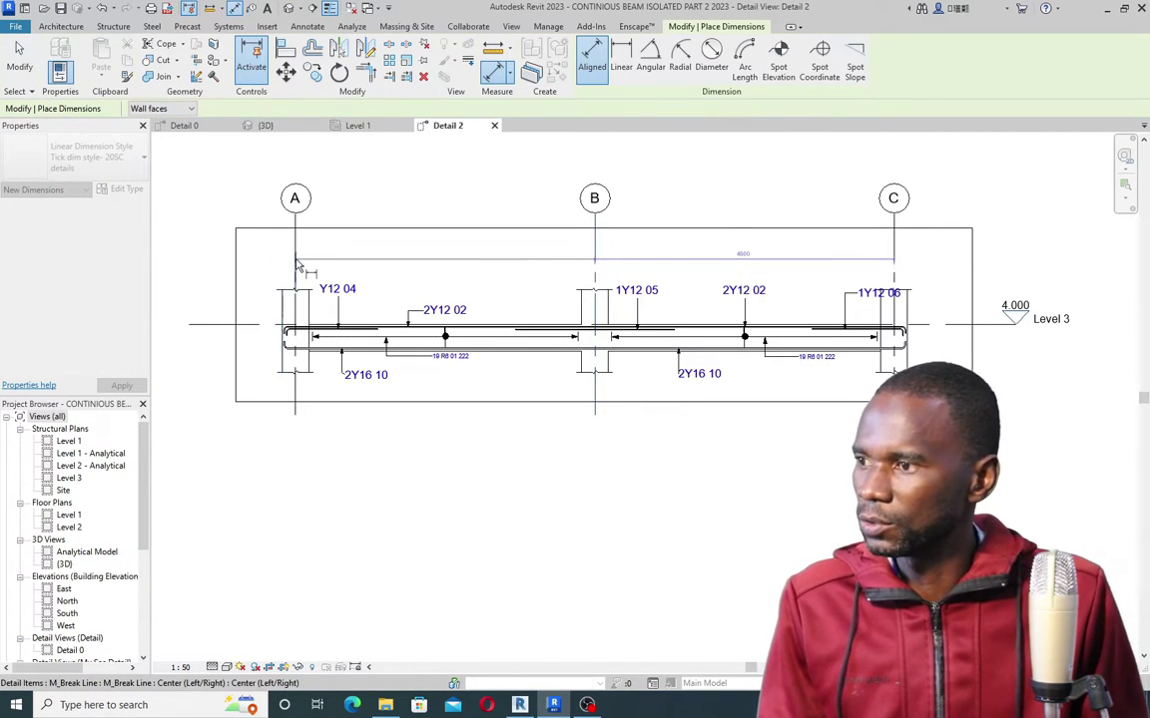
left_click(293, 261)
left_click(299, 277)
Step: Place the 4100/400 span and support dimension chain below the beam, then cancel the command
scroll(929, 404, "up", 2)
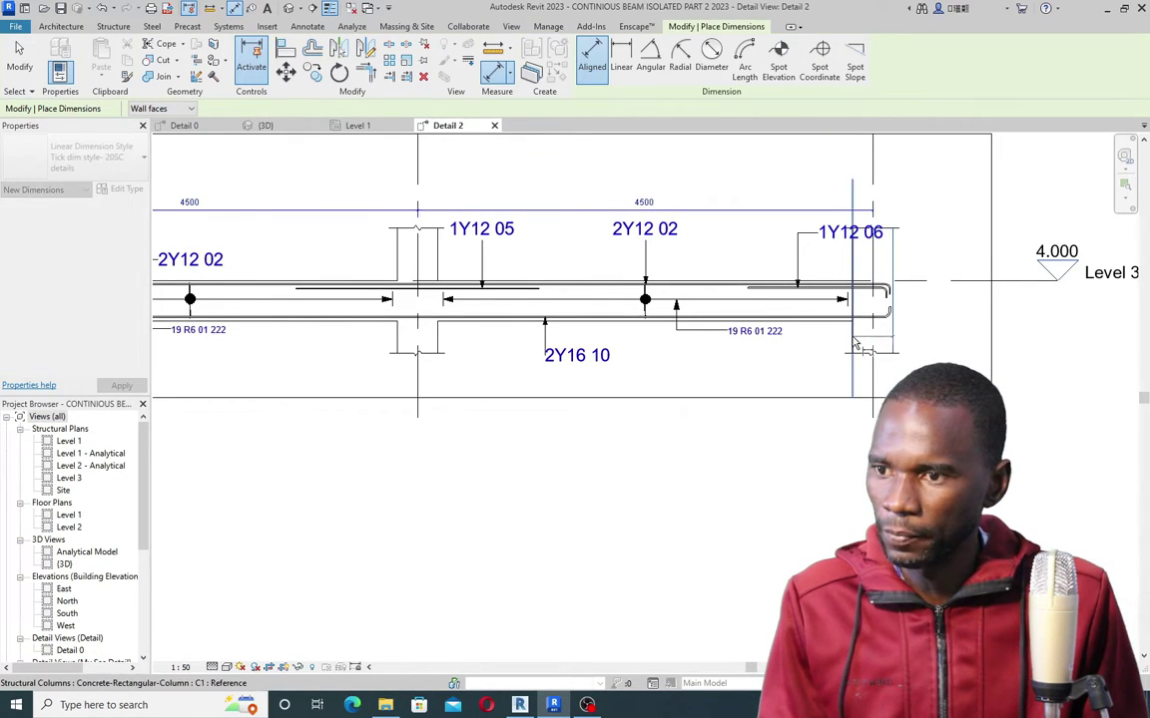
scroll(949, 350, "down", 2)
scroll(642, 359, "up", 2)
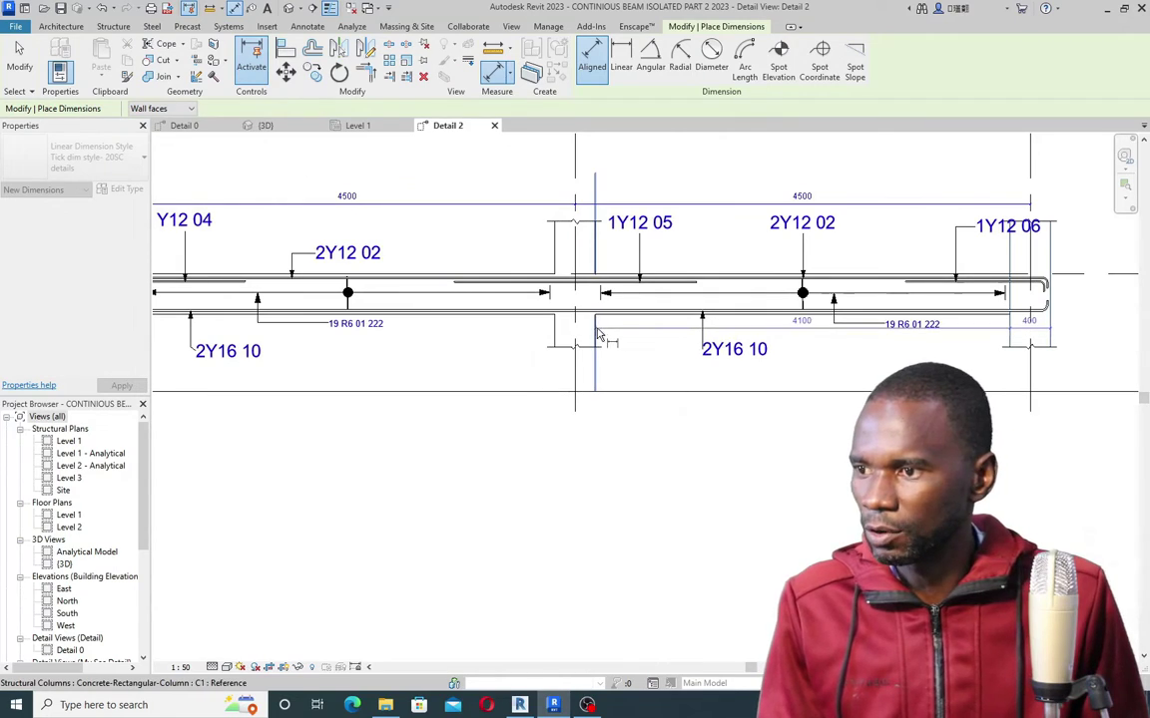
scroll(674, 335, "down", 2)
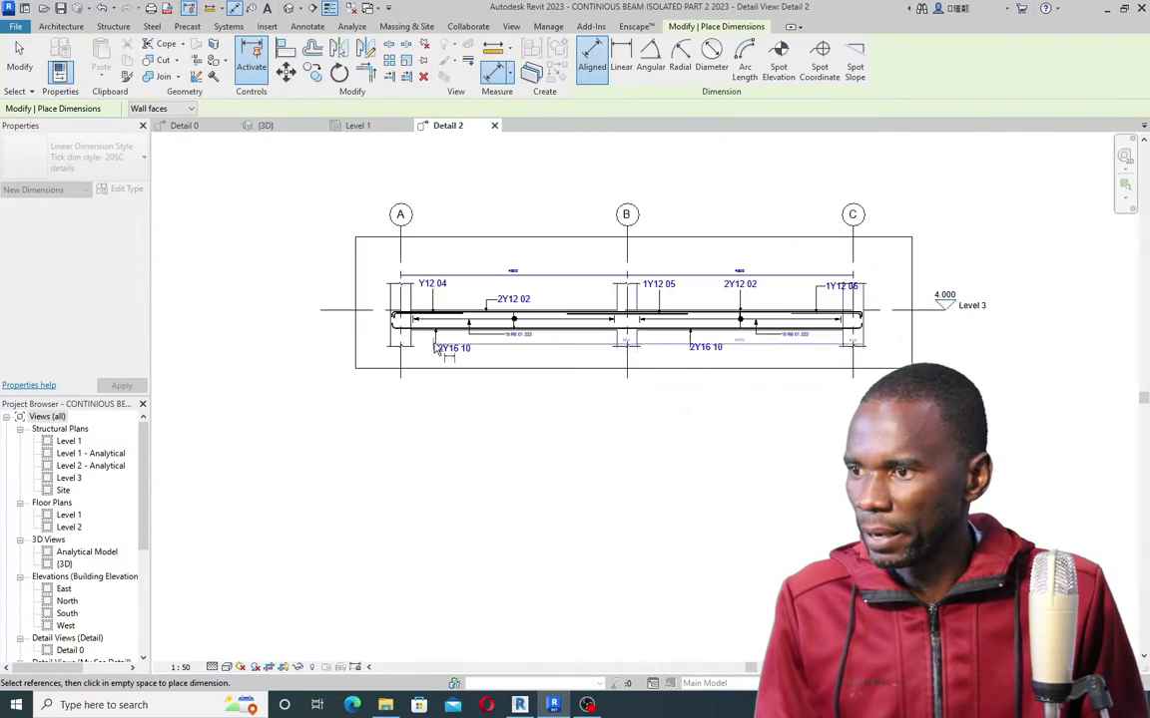
scroll(382, 344, "up", 2)
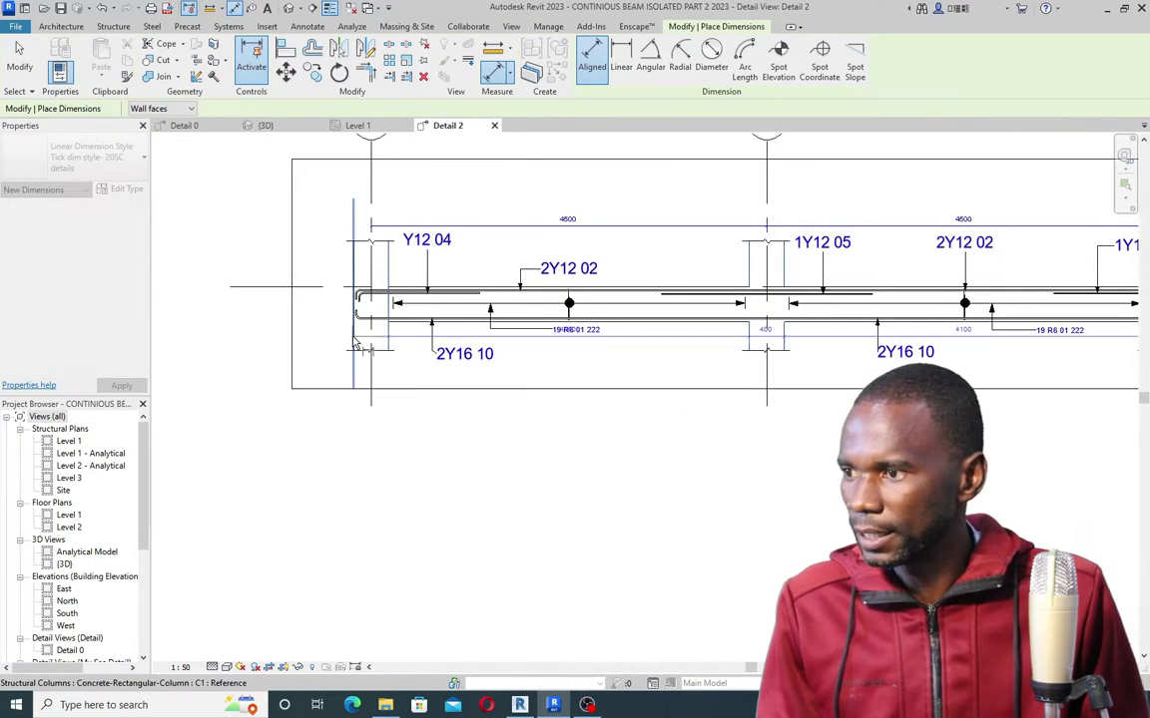
left_click(681, 359)
right_click(624, 159)
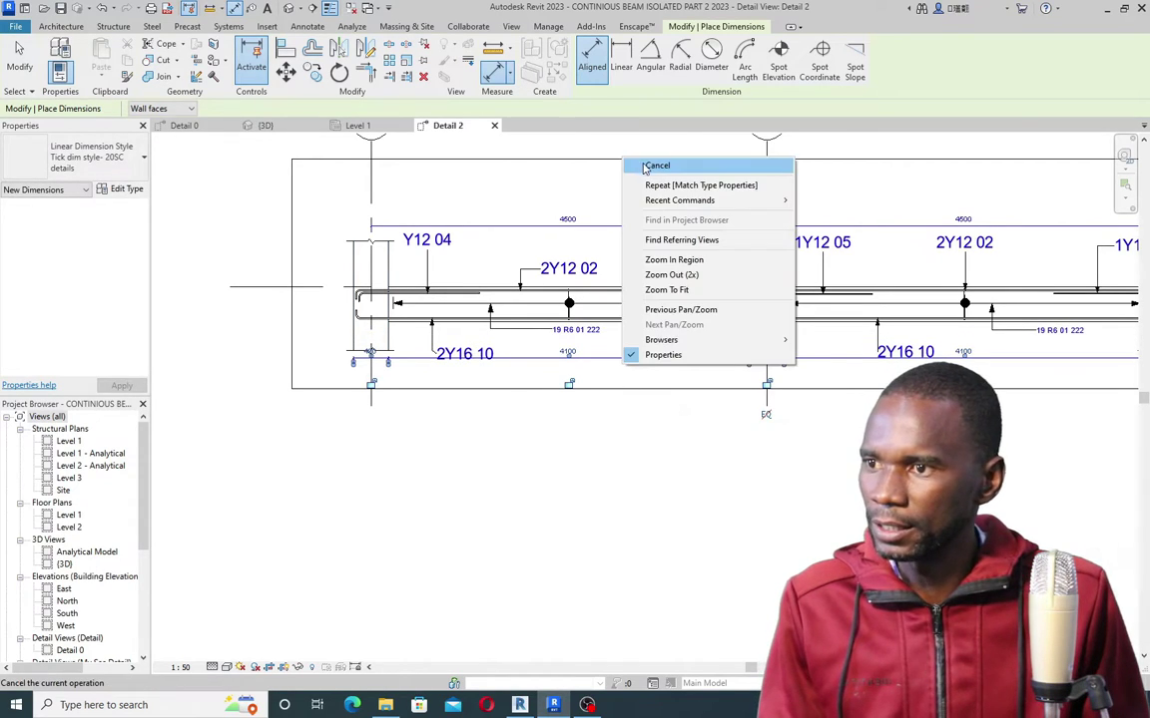
left_click(644, 165)
scroll(598, 205, "down", 2)
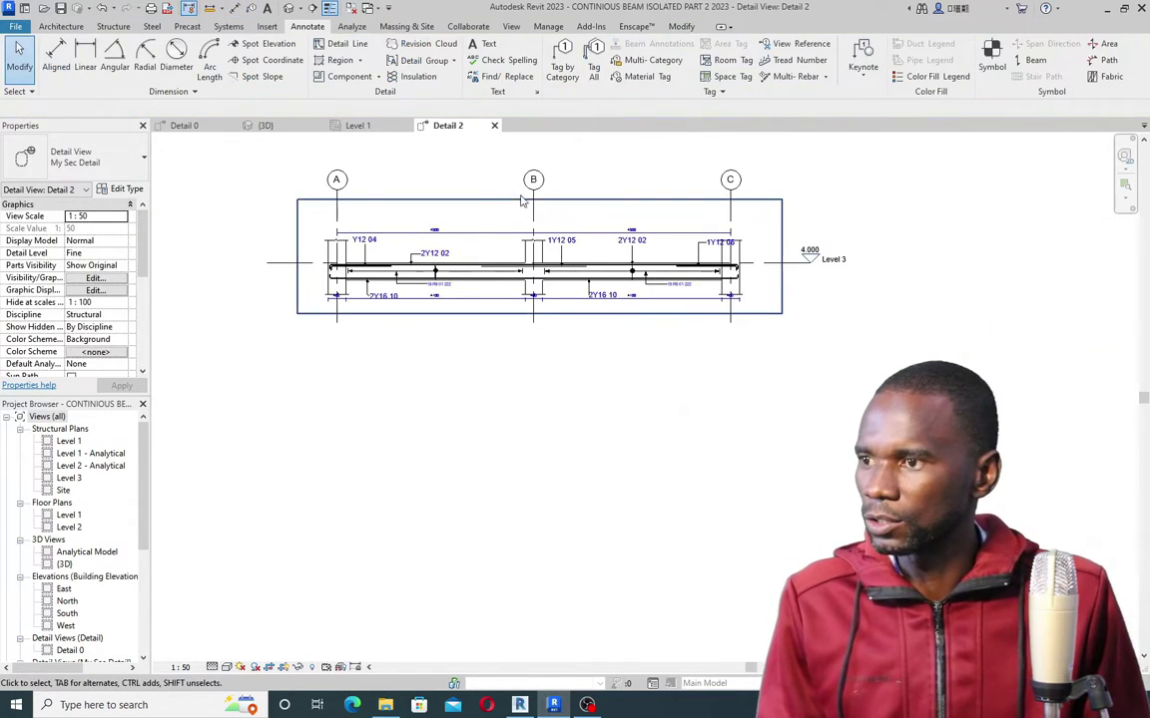
Step: Turn off Crop Region Visible for Detail 2 to hide its boundary
scroll(85, 279, "down", 3)
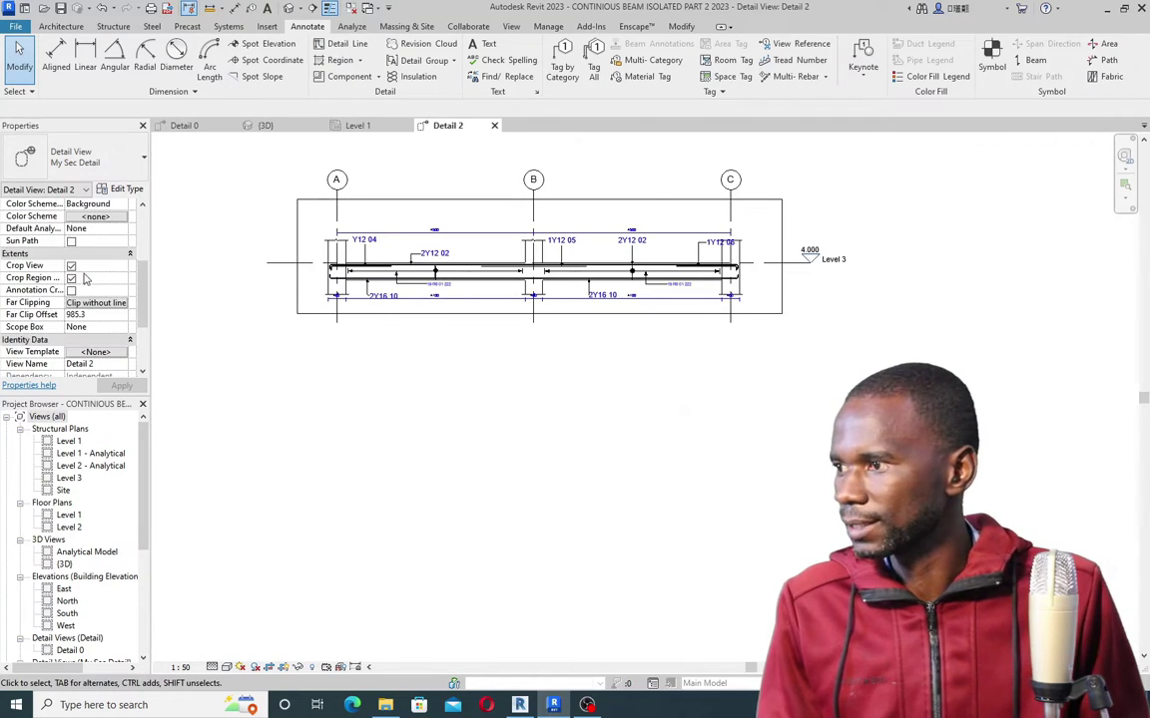
left_click(71, 279)
scroll(553, 230, "up", 2)
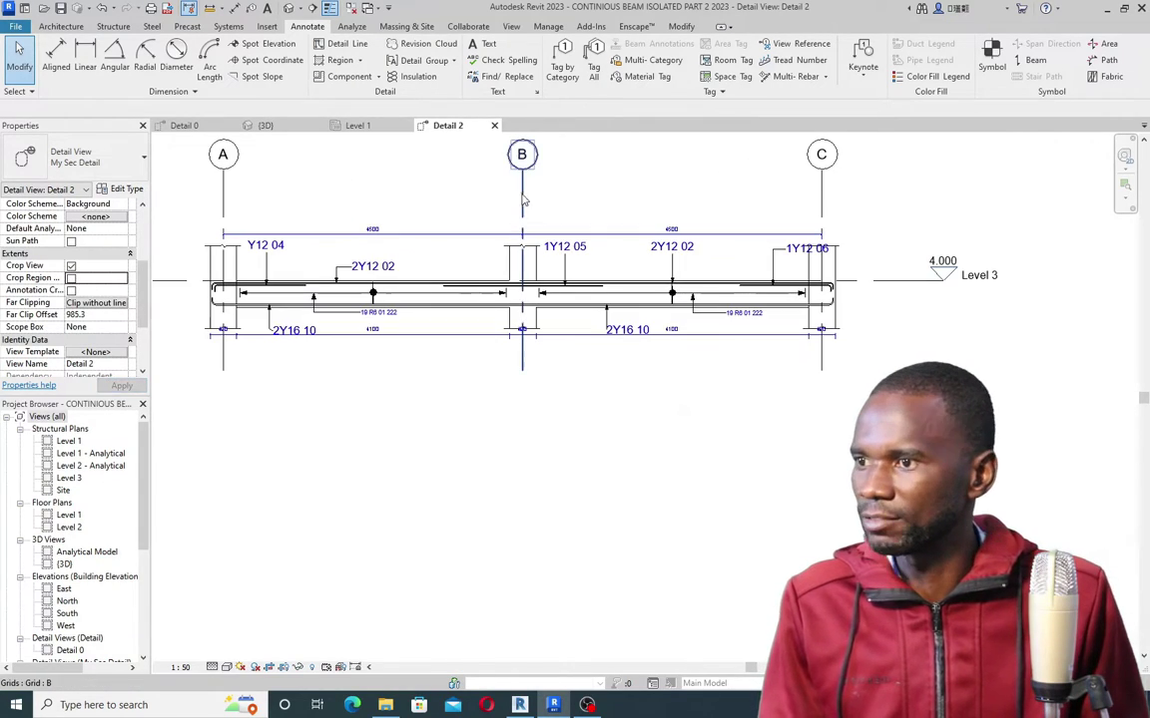
Step: Drag grid B's bubble end down toward the beam, then select the 4100/400 dimension string
left_click(522, 180)
left_click_drag(524, 177, 522, 210)
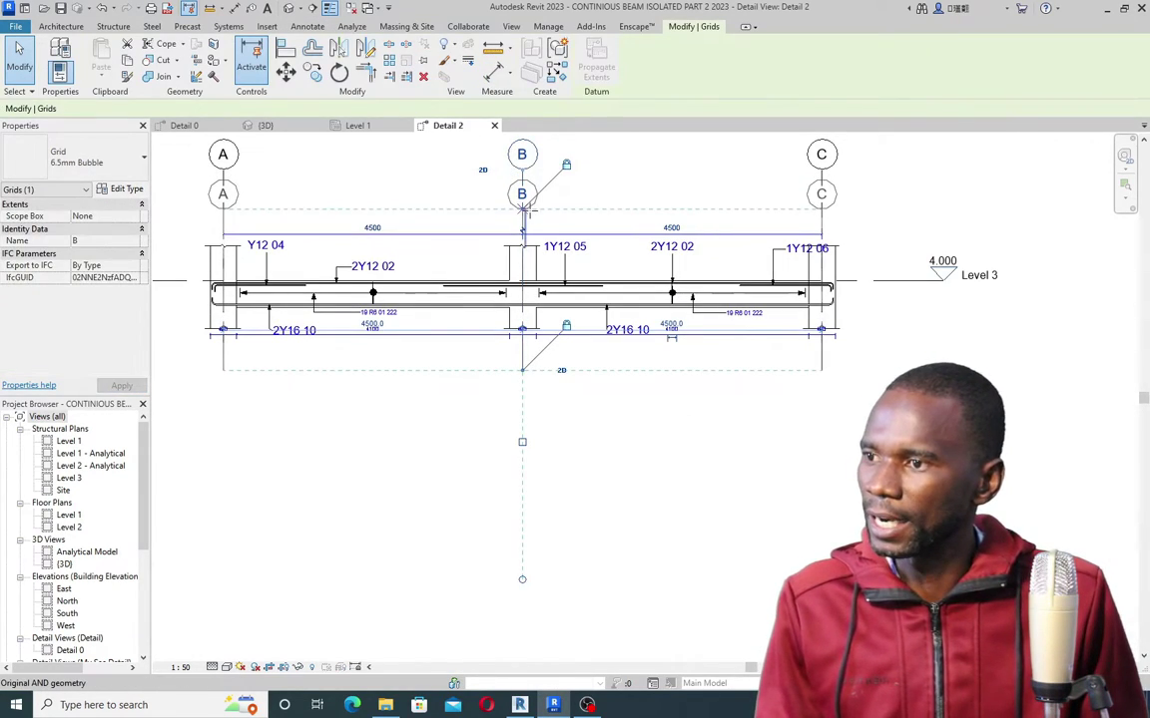
key("Escape")
scroll(554, 369, "up", 2)
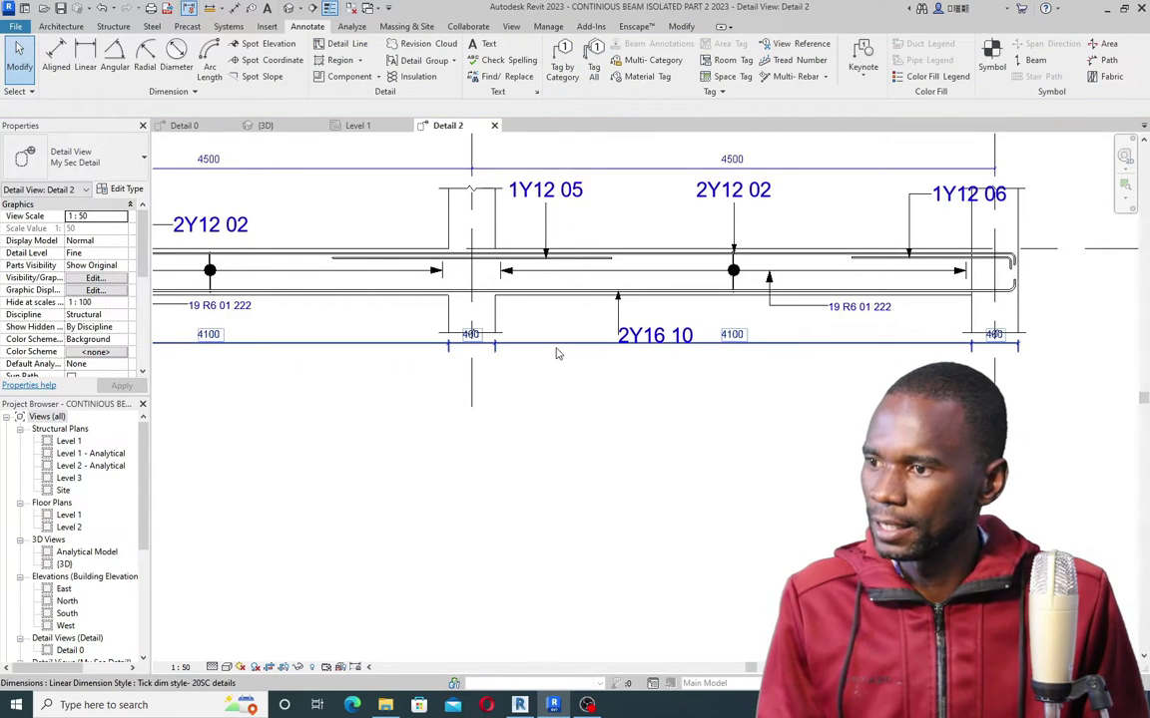
left_click(689, 344)
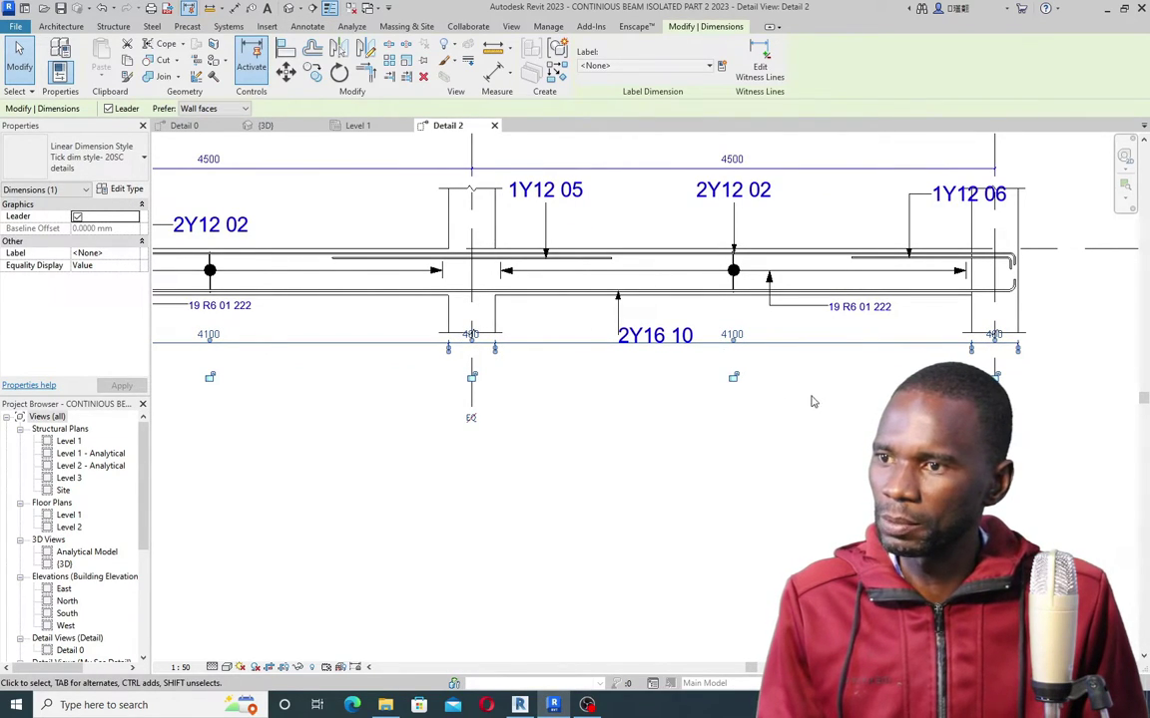
Step: Set Text Size to 2.5 mm in the Tick dim style-20SC details type properties
left_click(126, 188)
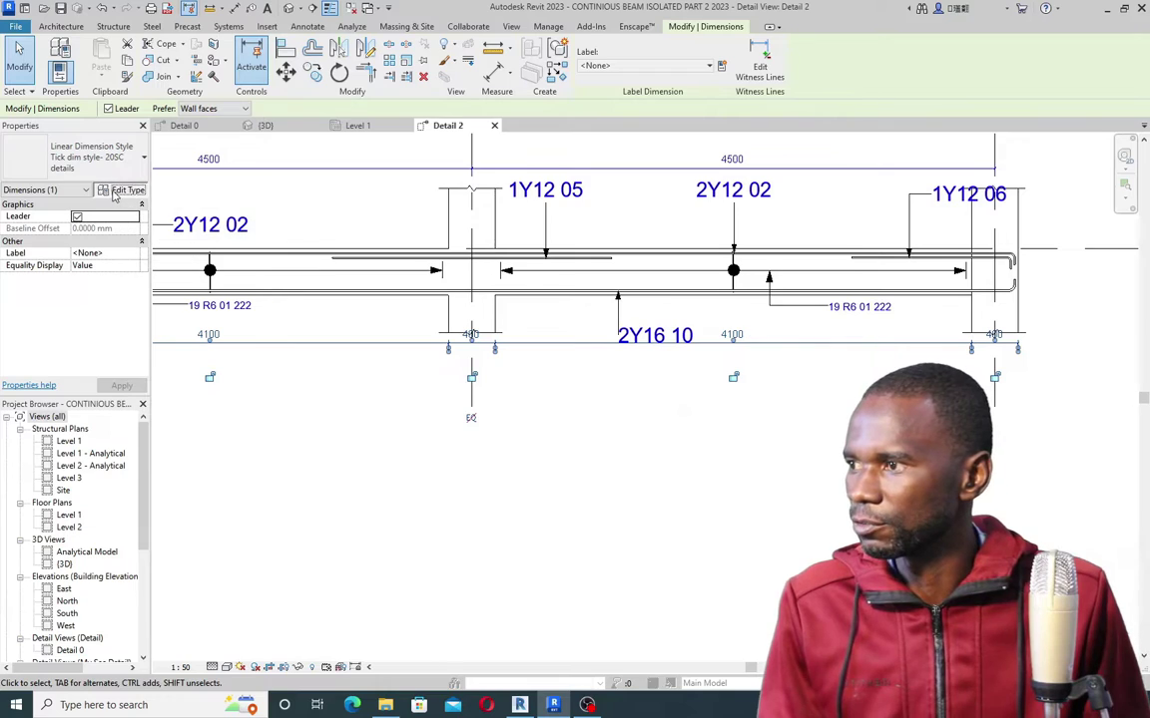
scroll(668, 392, "down", 5)
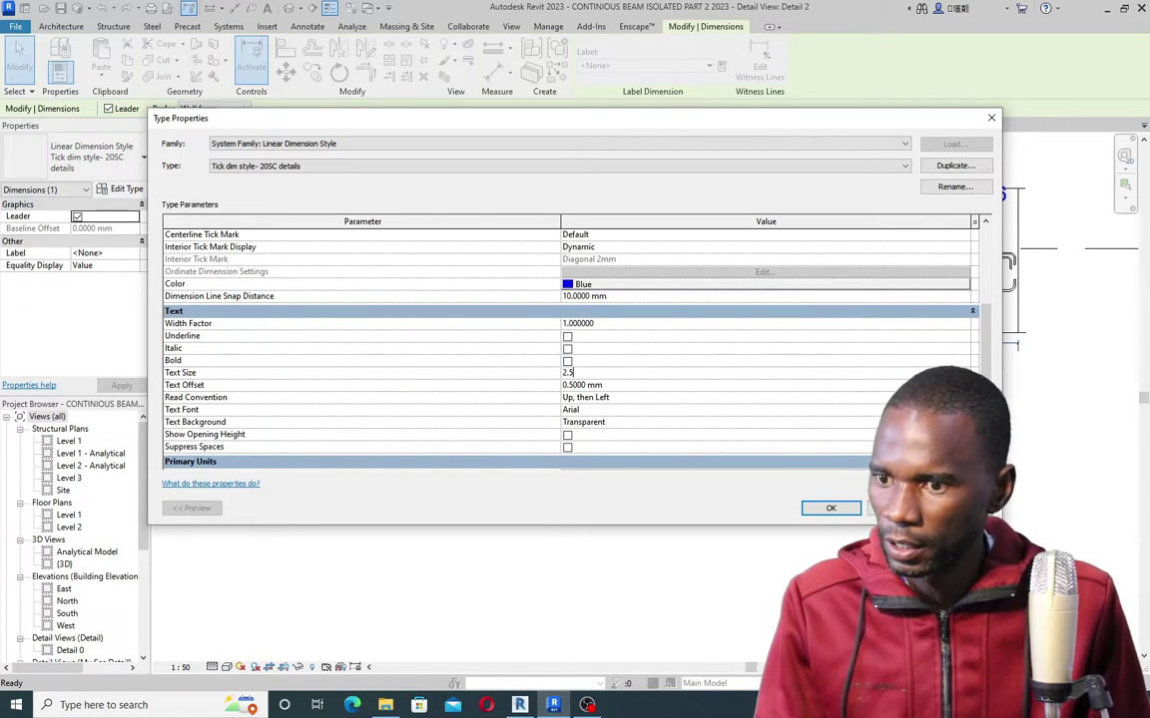
left_click(831, 510)
left_click(834, 499)
scroll(591, 292, "down", 3)
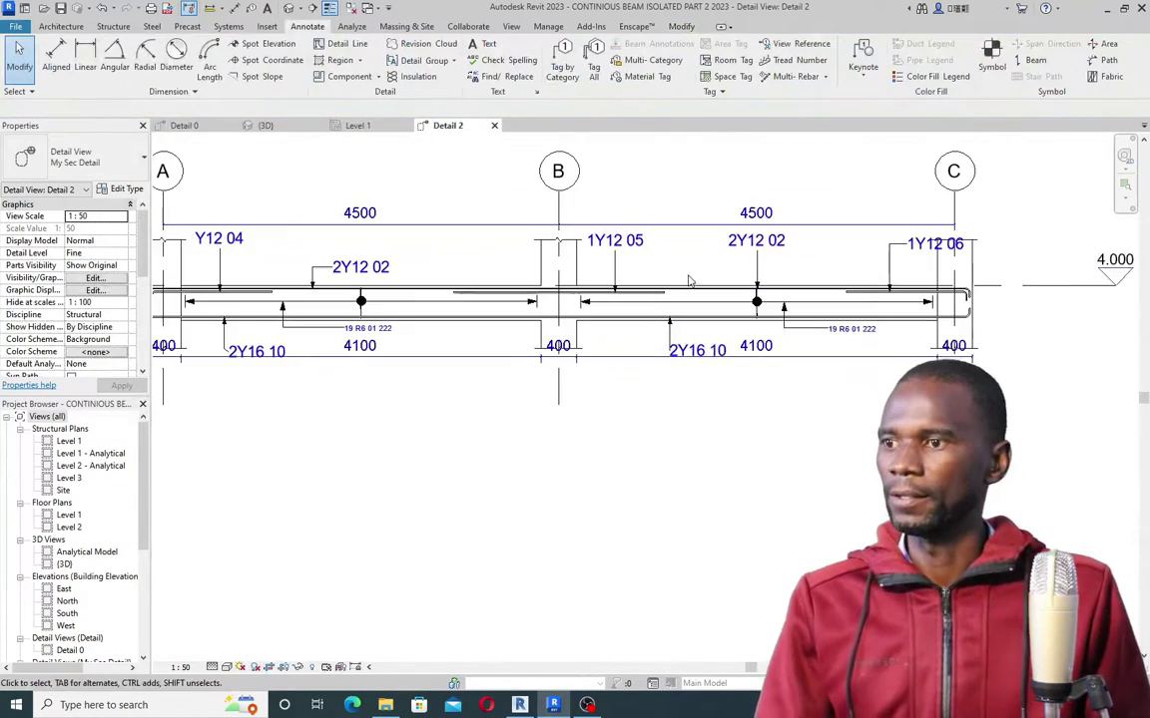
scroll(592, 292, "up", 2)
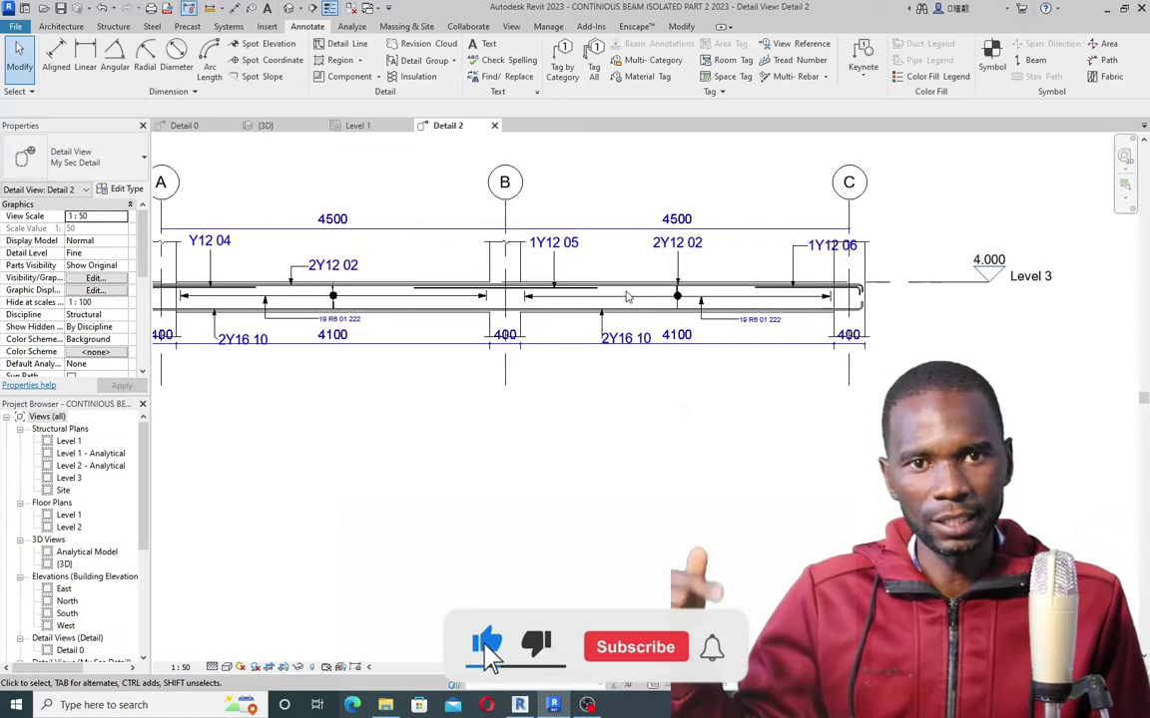
scroll(626, 296, "up", 4)
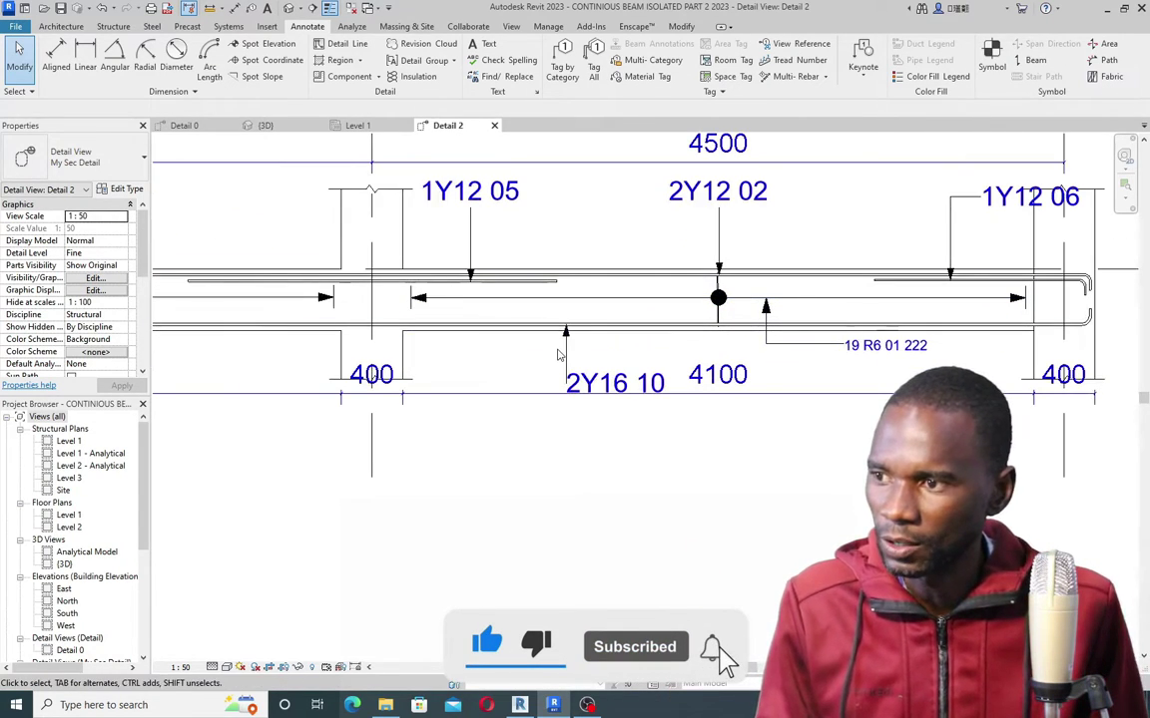